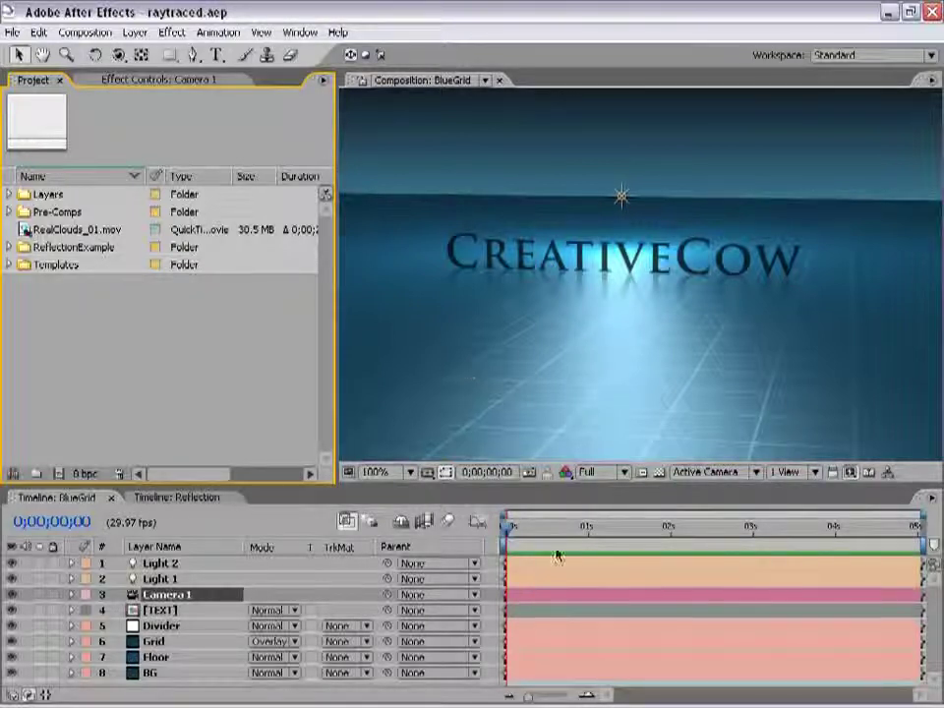
Step: Preview the BlueGrid camera move and the Reflection animation, leaving BlueGrid near 3 seconds
left_click_drag(506, 528, 669, 536)
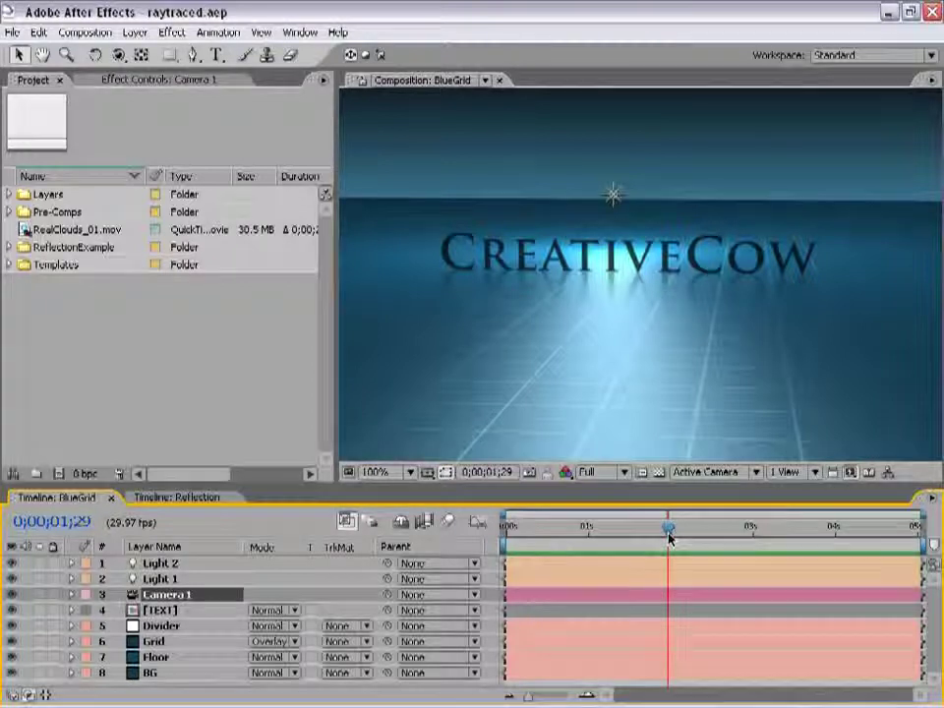
left_click_drag(669, 536, 506, 536)
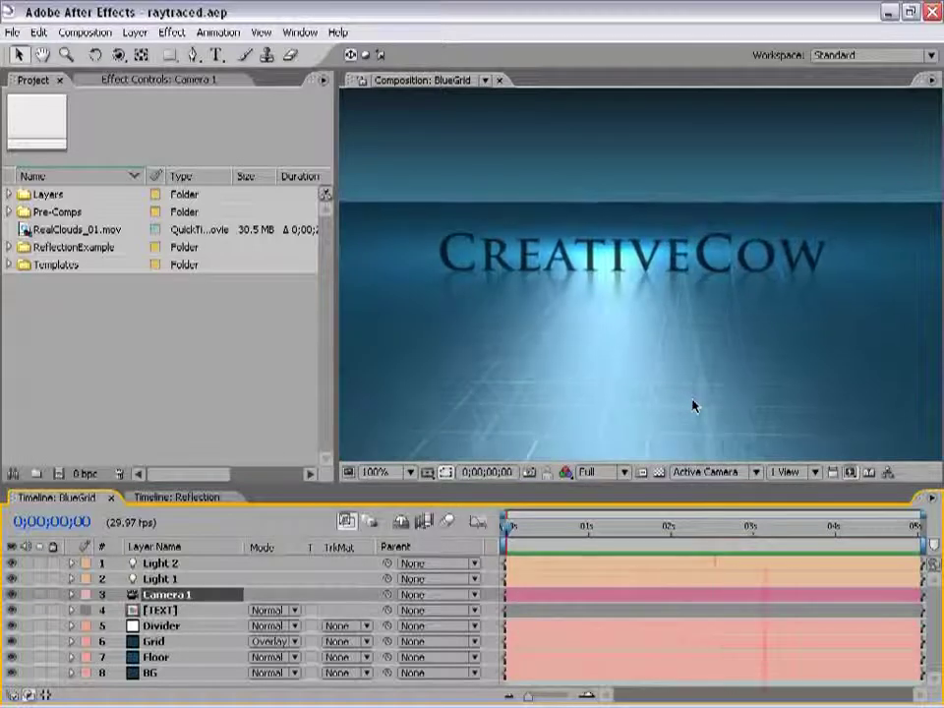
left_click(177, 497)
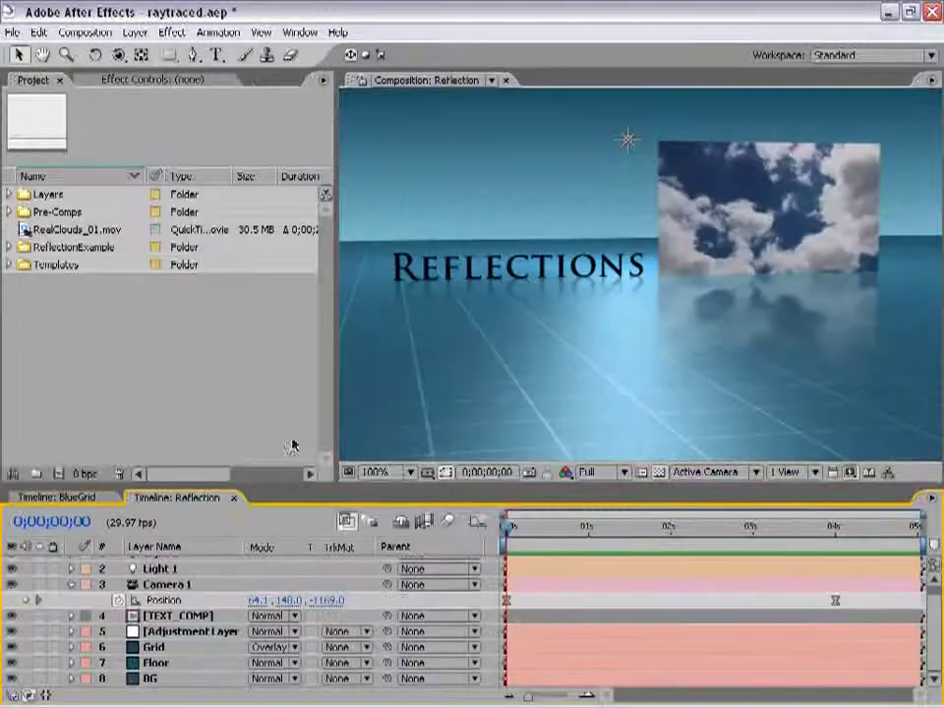
key("KP_0")
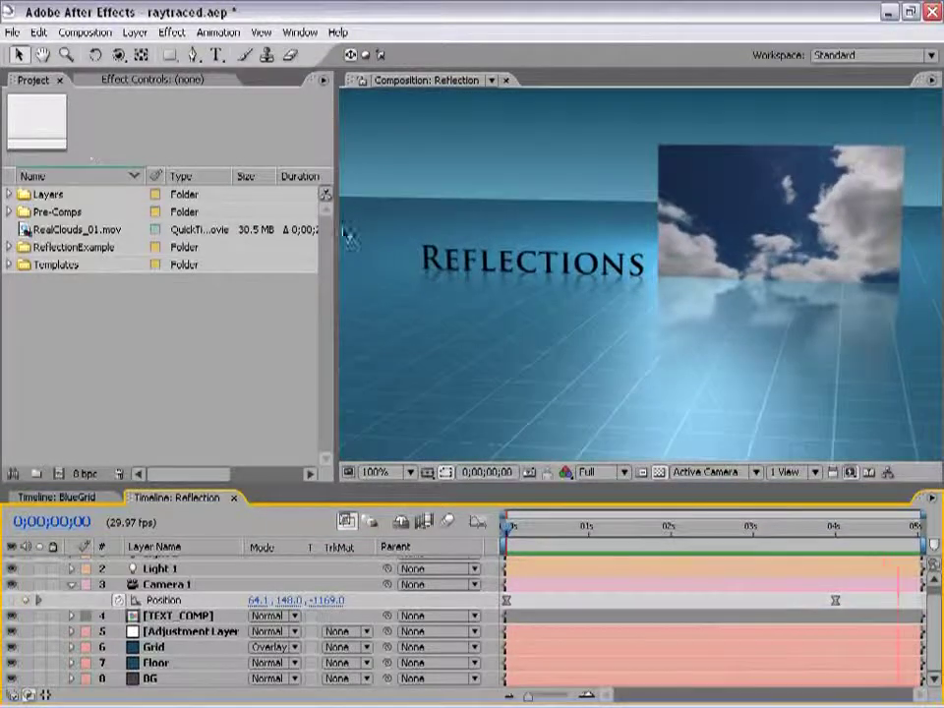
left_click(106, 498)
mouse_move(507, 530)
left_mouse_down()
mouse_move(748, 538)
mouse_move(507, 531)
left_mouse_up()
Step: Create Comp 1 from the NTSC DV preset with Square Pixels aspect ratio
left_click(85, 31)
left_click(98, 53)
left_click(360, 238)
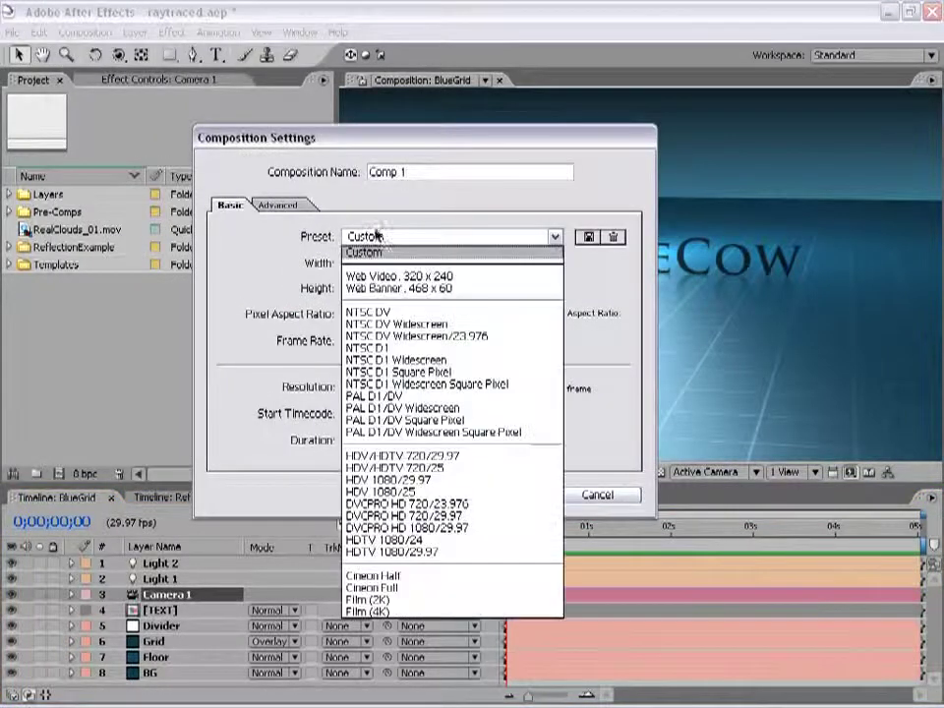
left_click(407, 315)
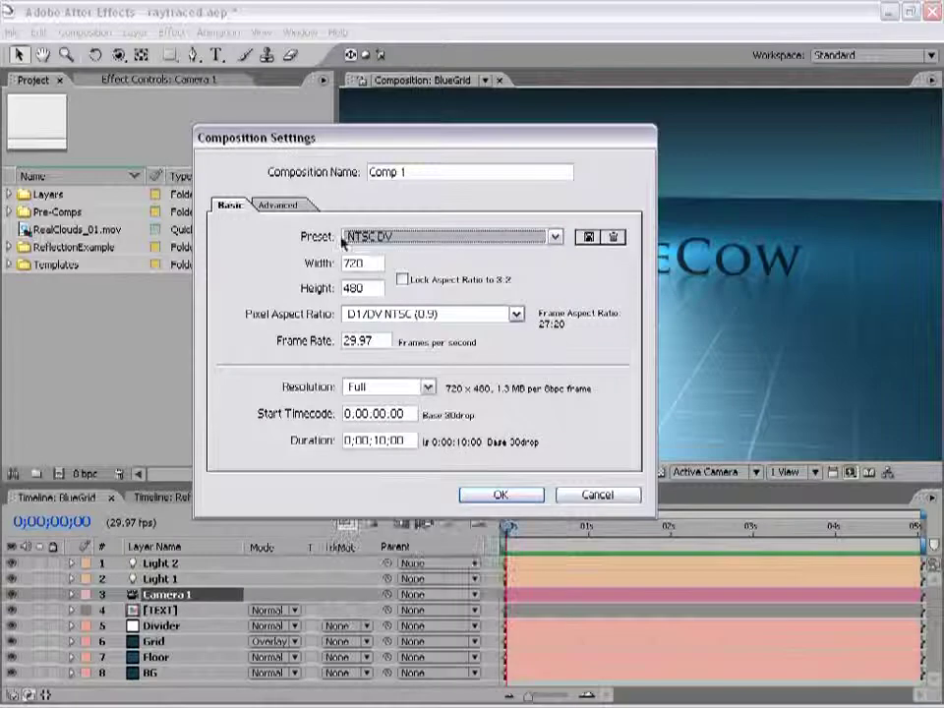
left_click(373, 317)
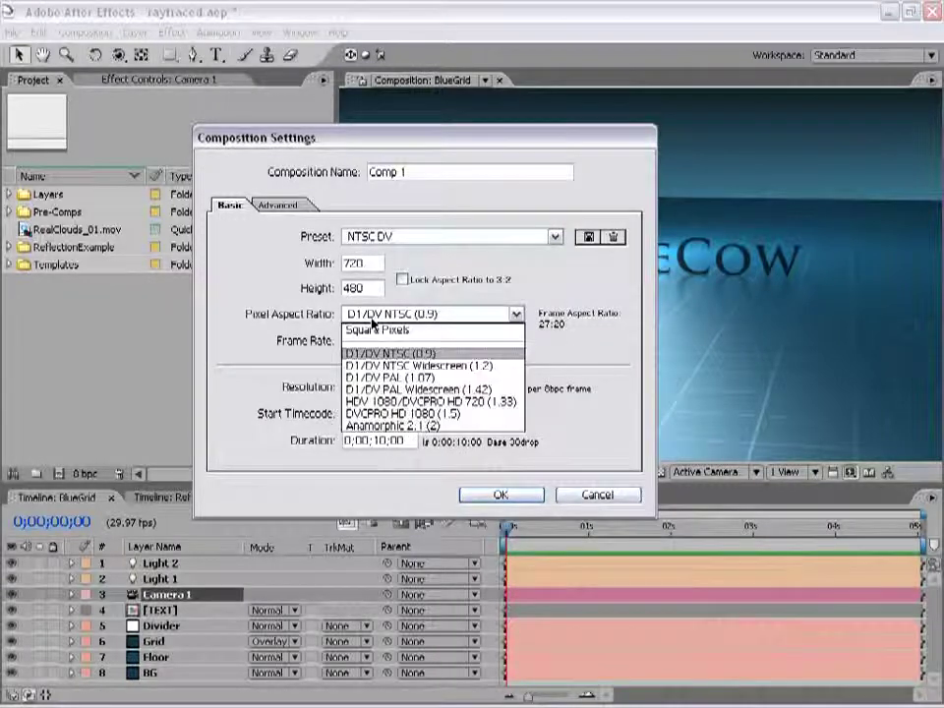
left_click(413, 333)
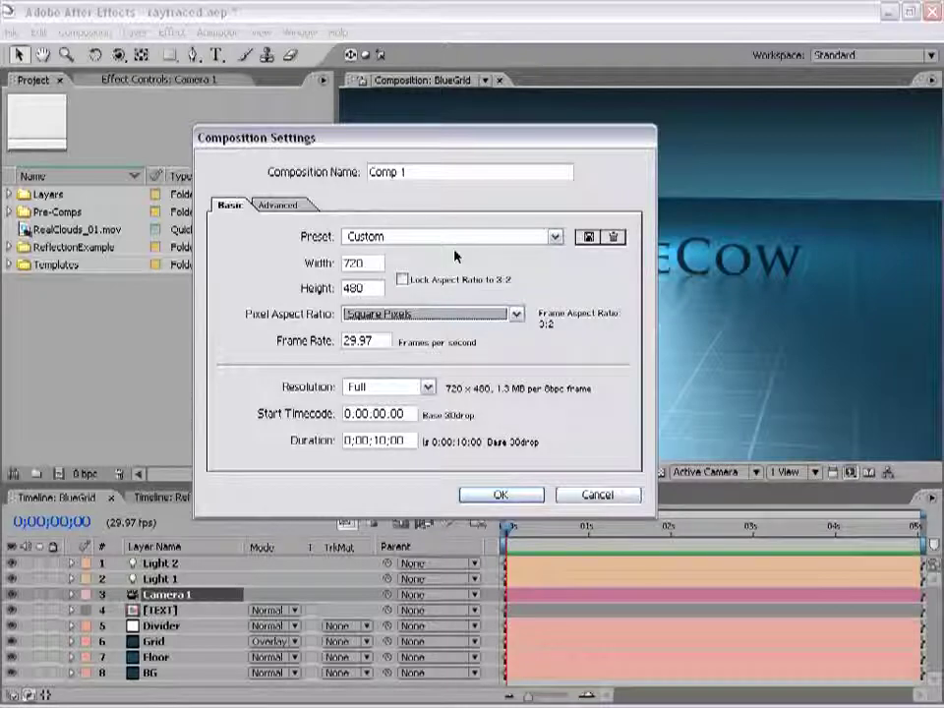
left_click(500, 496)
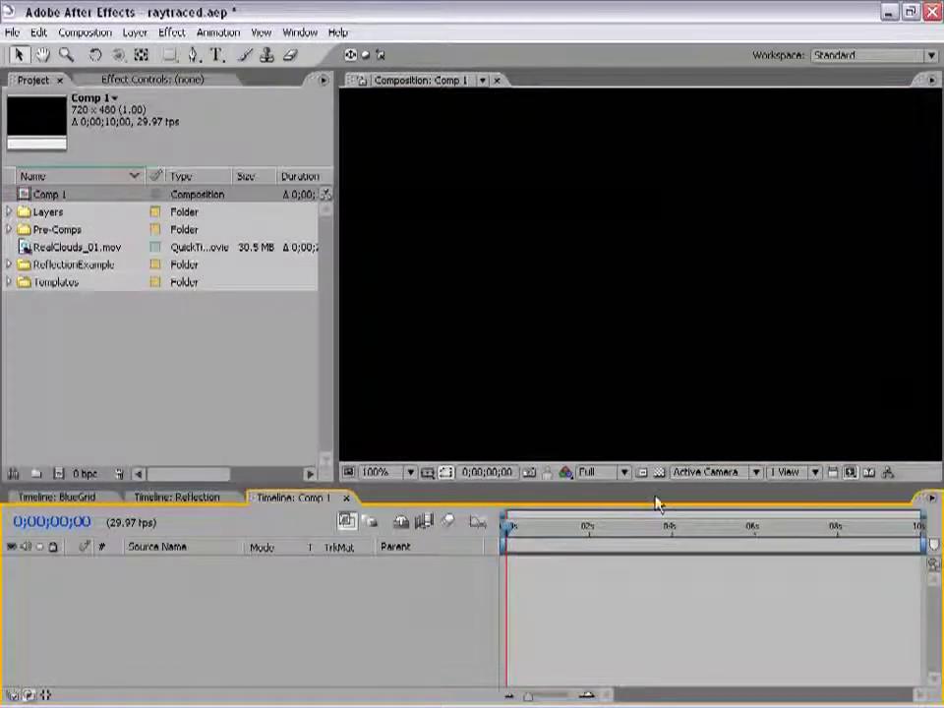
Step: Type the title 'Reflection' as a new text layer near the comp centre
left_click(216, 56)
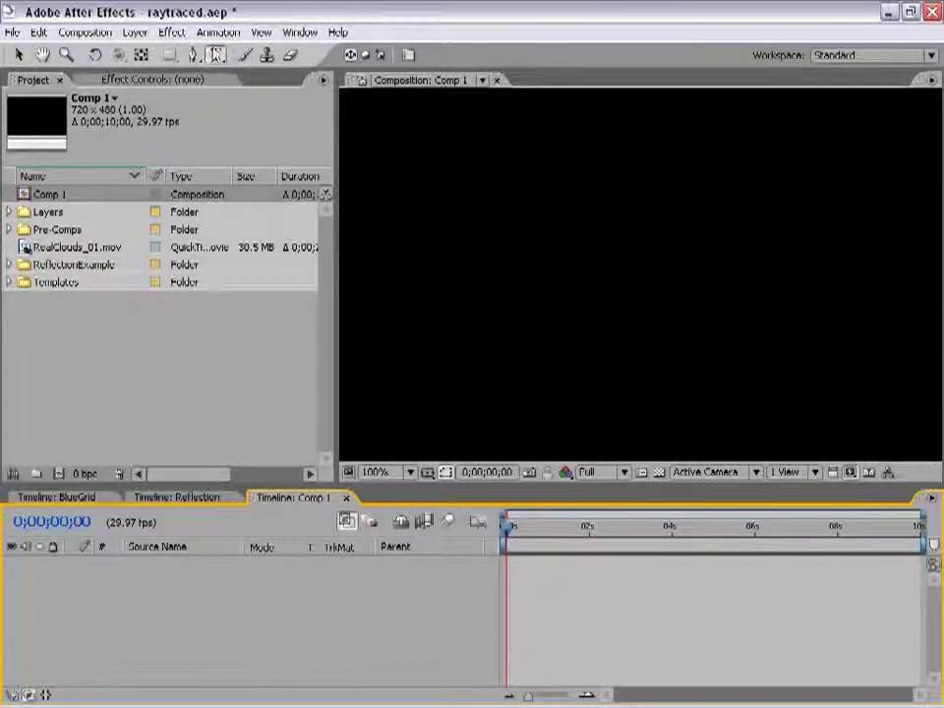
key("comma")
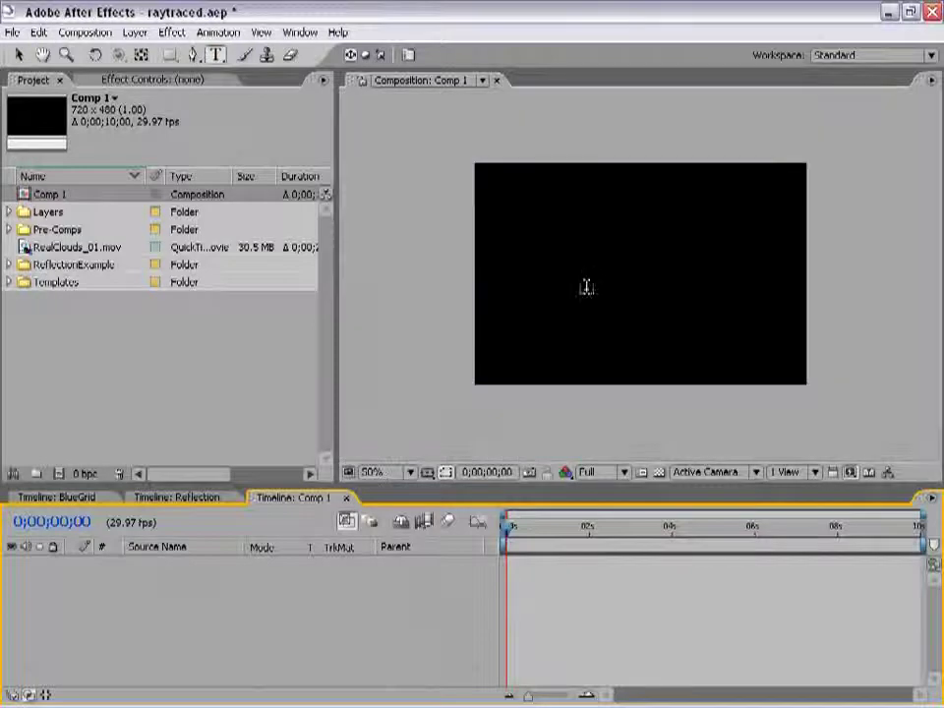
left_click(564, 266)
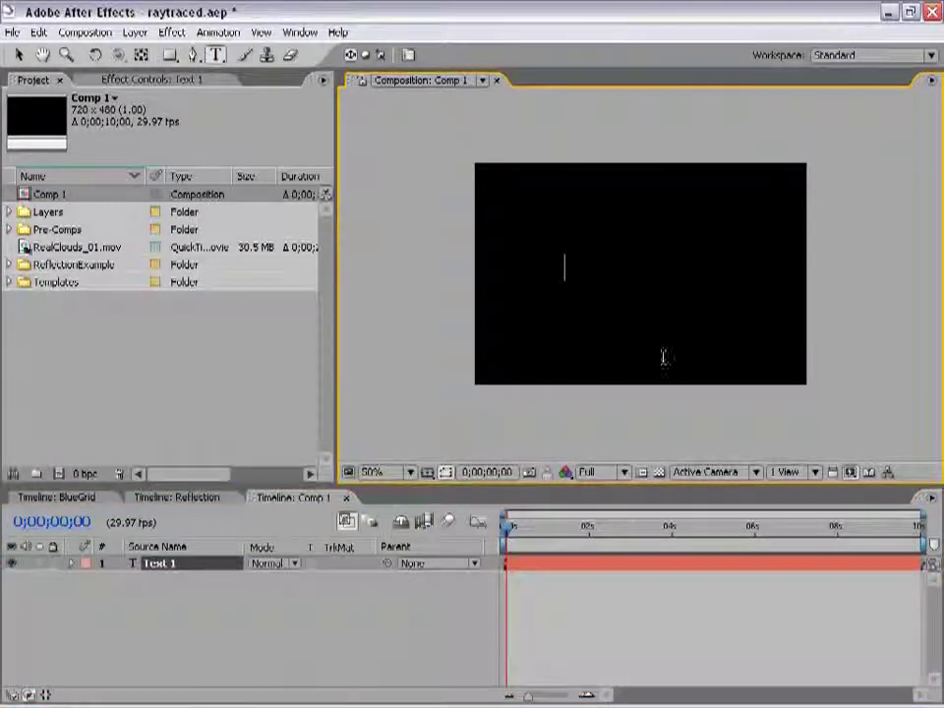
left_click(660, 474)
type("Re")
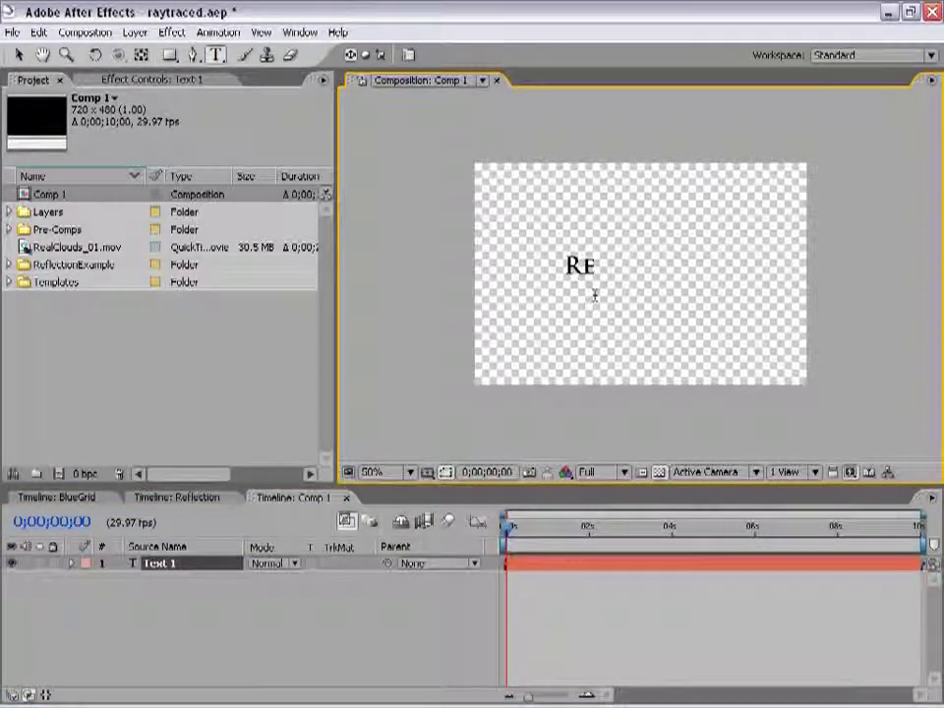
type("flection")
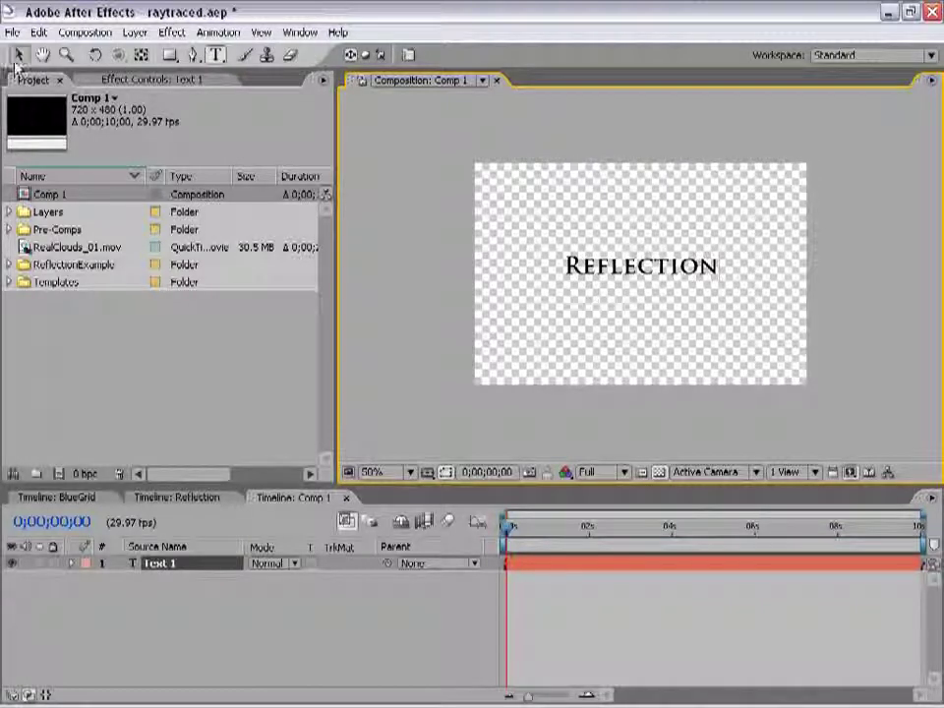
left_click(19, 54)
Step: Inspect the Reflection text at full size and leave its layer selected
key("slash")
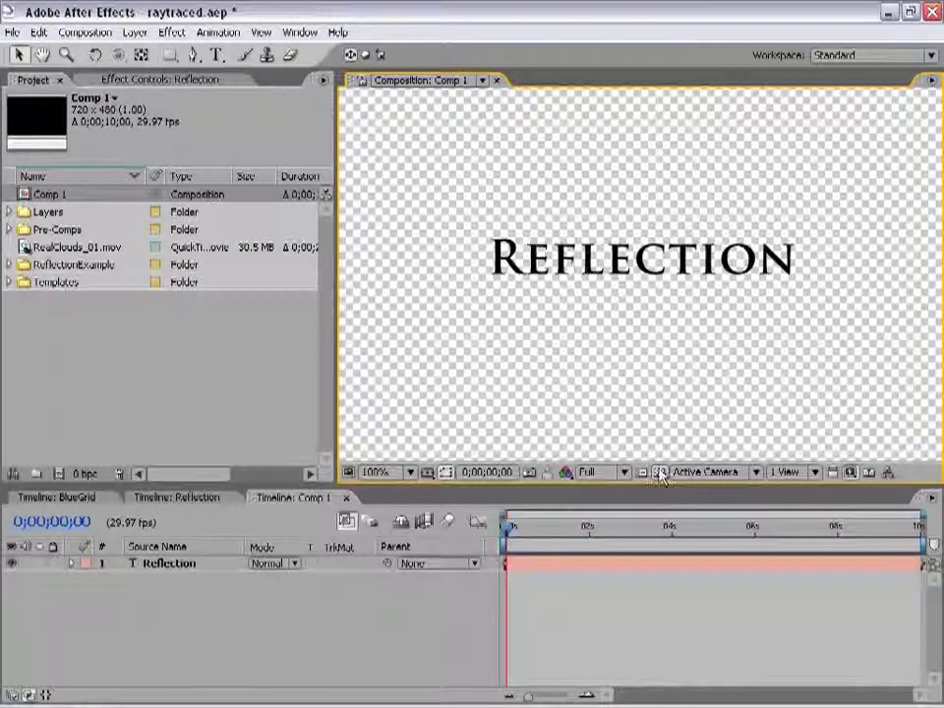
key("comma")
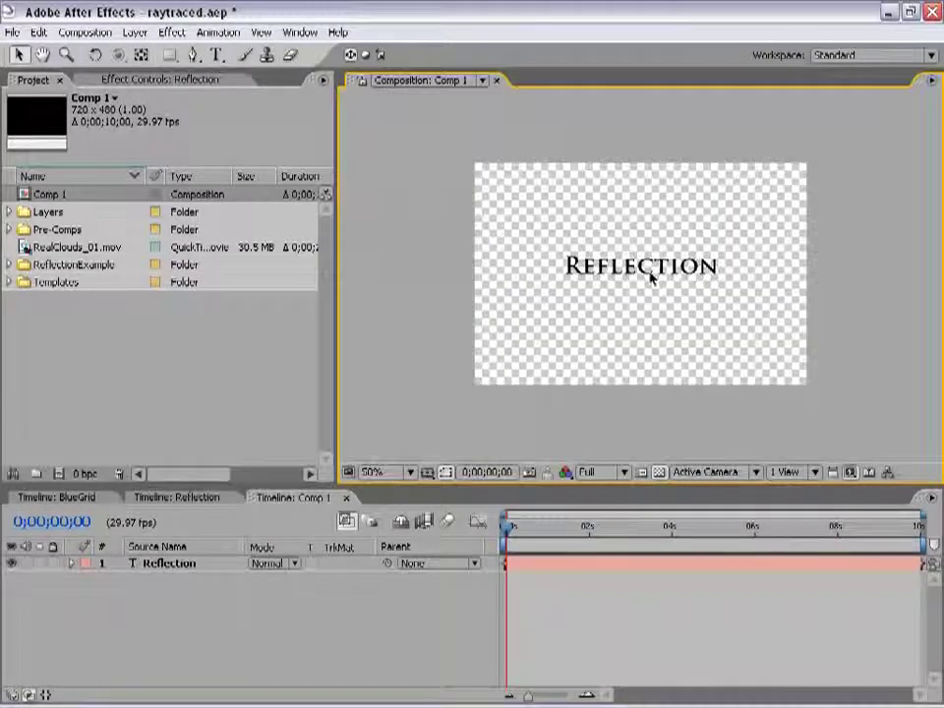
key("slash")
key("comma")
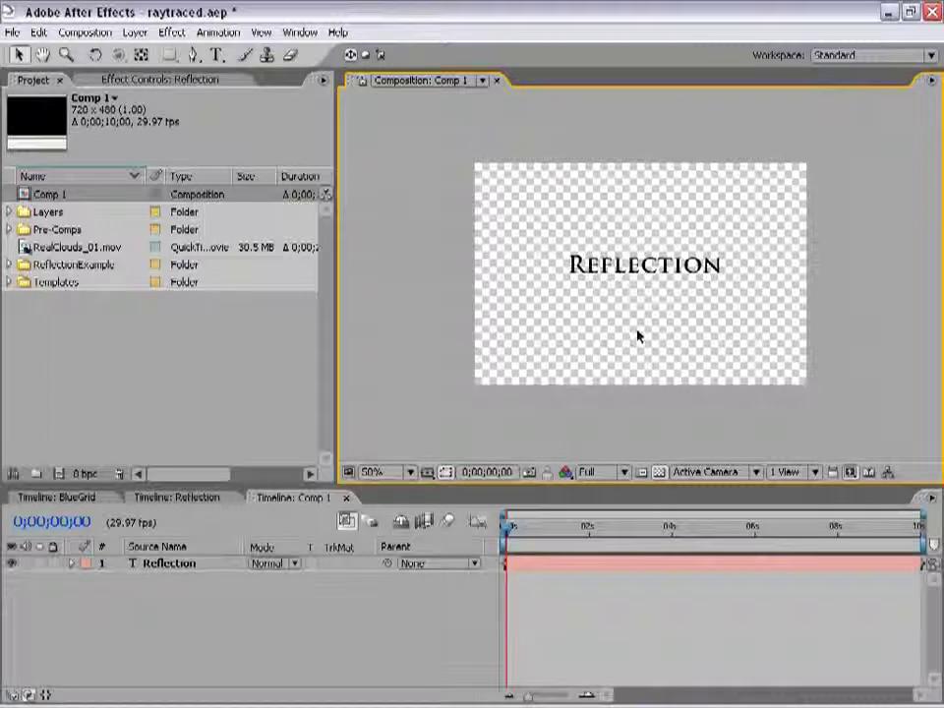
left_click(634, 280)
key("slash")
key("comma")
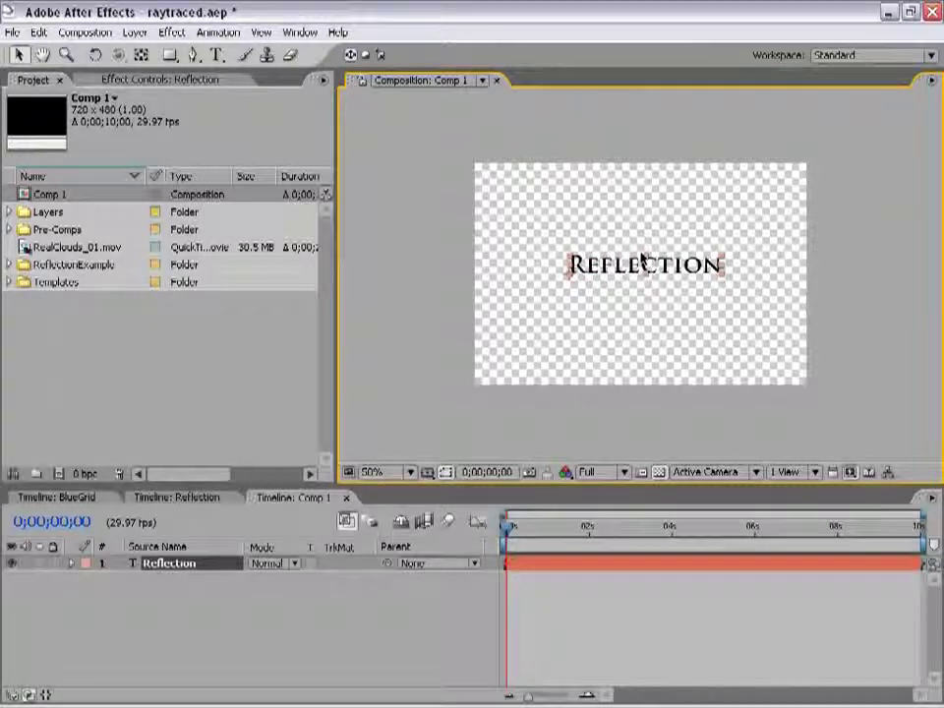
left_click(605, 314)
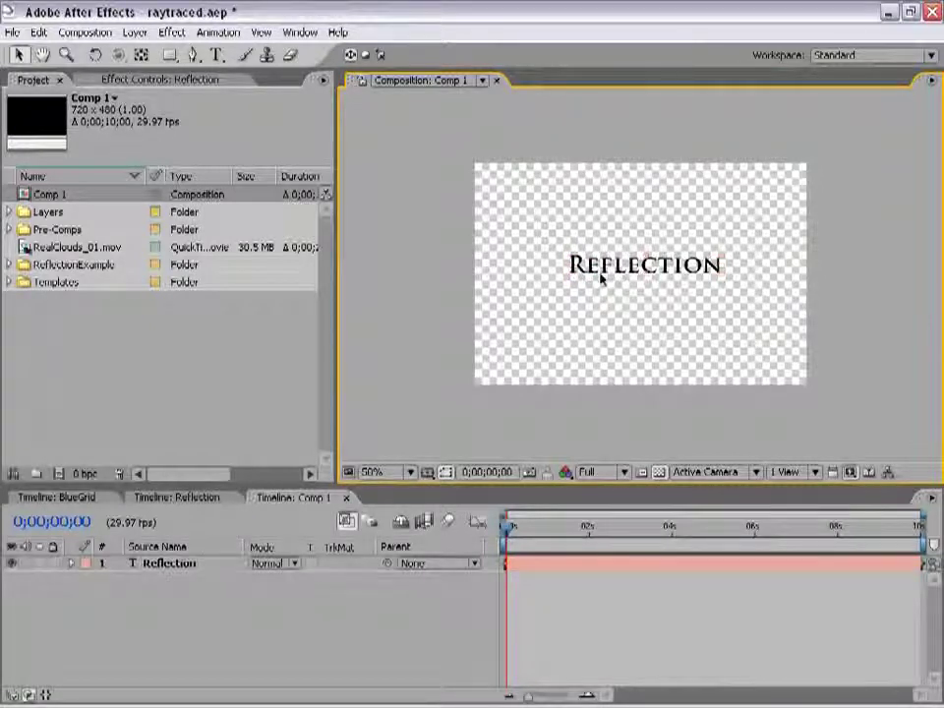
left_click(603, 279)
Step: Pre-compose the Reflection text layer into a new composition named TEXT
left_click(133, 31)
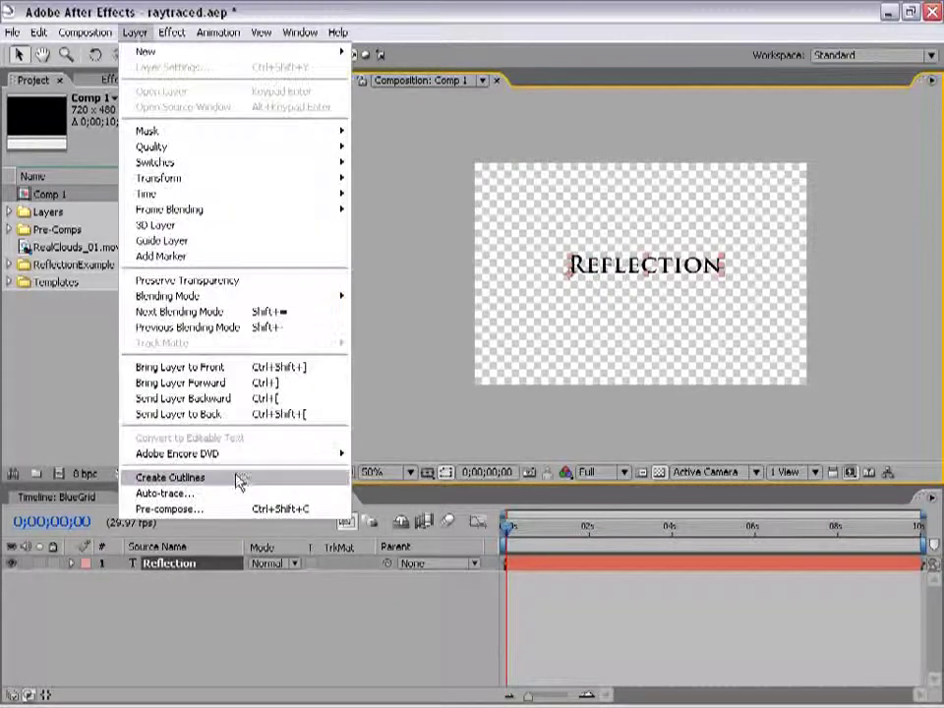
left_click(190, 509)
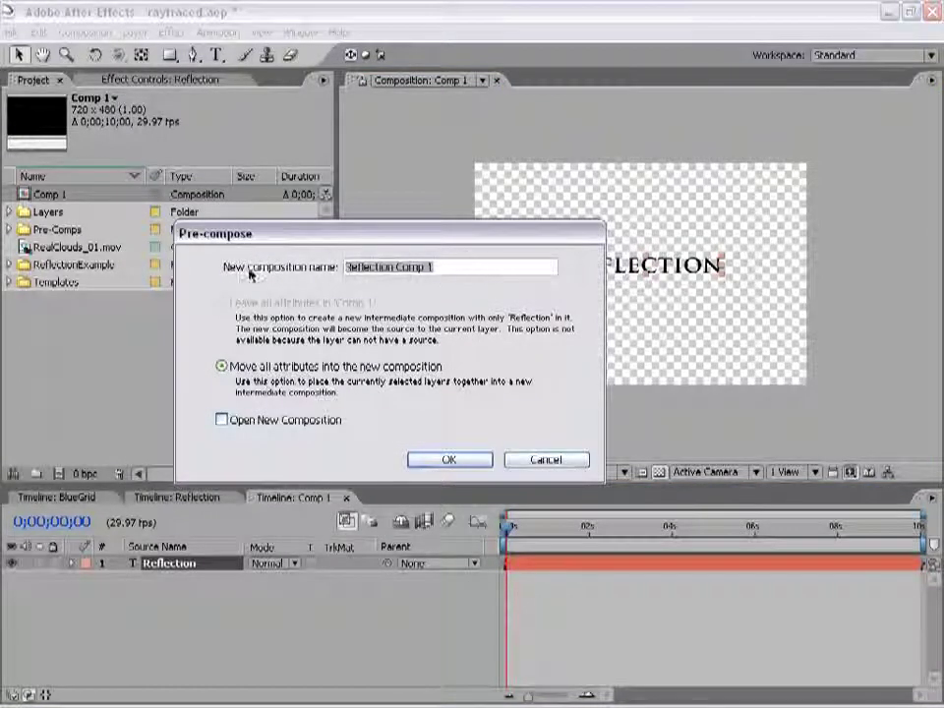
type("TEXT")
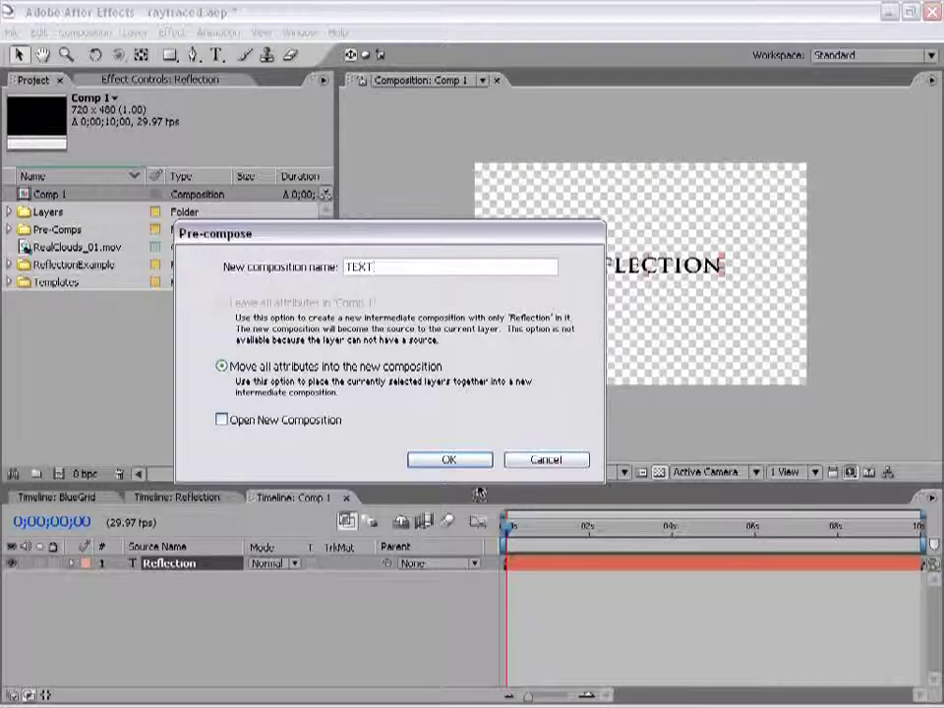
left_click(449, 460)
left_click(607, 614)
left_click(462, 378)
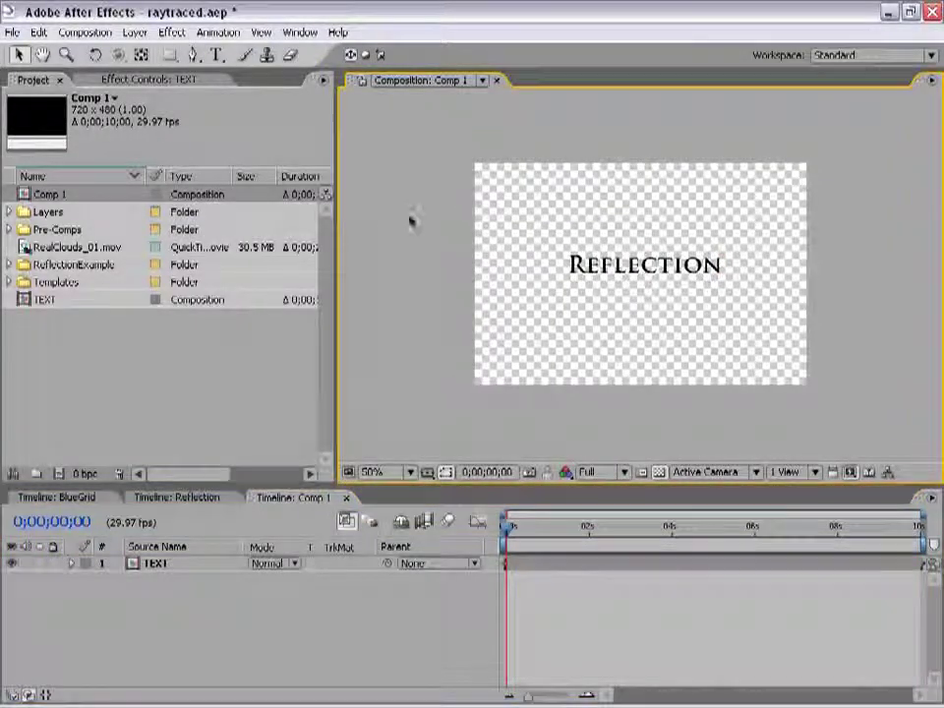
left_click(135, 33)
Step: Add a new 2200×2200 solid layer to Comp 1
mouse_move(147, 47)
left_click(413, 67)
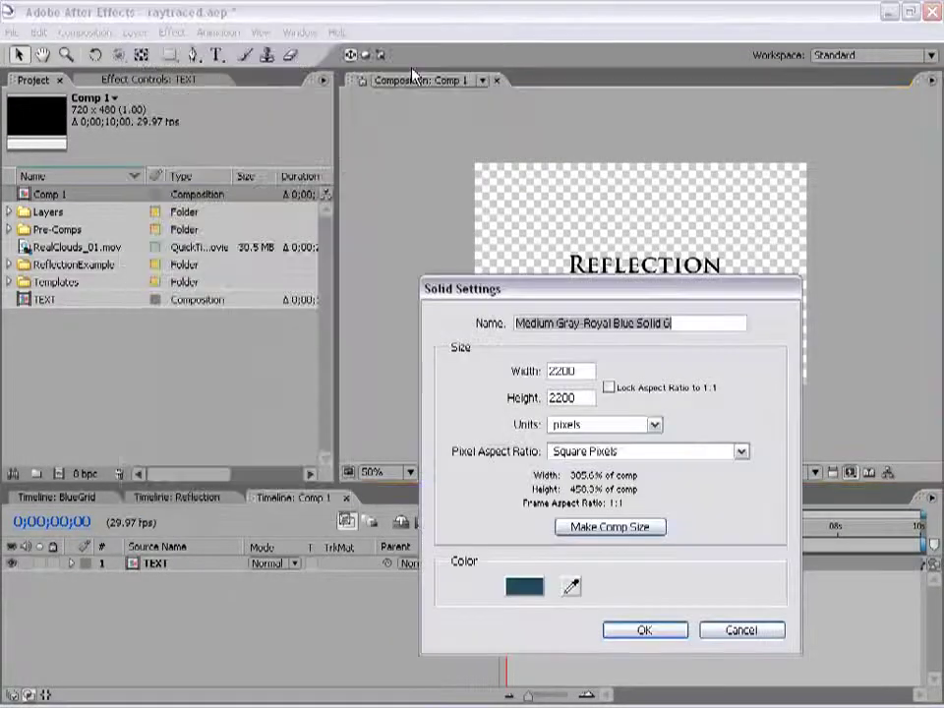
mouse_move(593, 292)
left_mouse_down()
mouse_move(337, 166)
mouse_move(376, 127)
left_mouse_up()
left_click(352, 402)
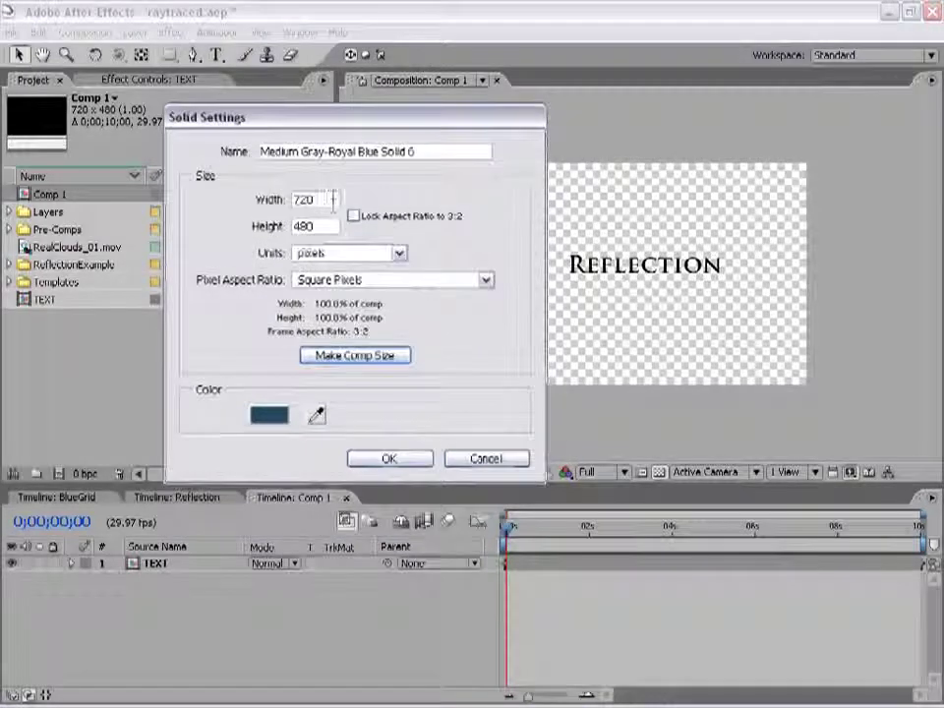
double_click(333, 200)
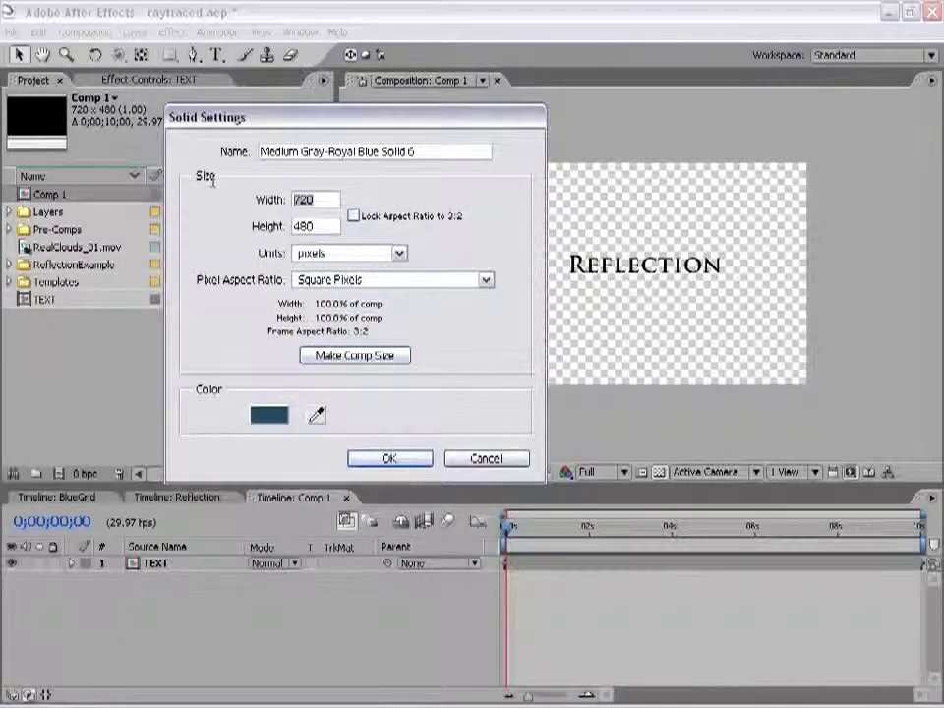
type("2200")
key("Tab")
type("2200")
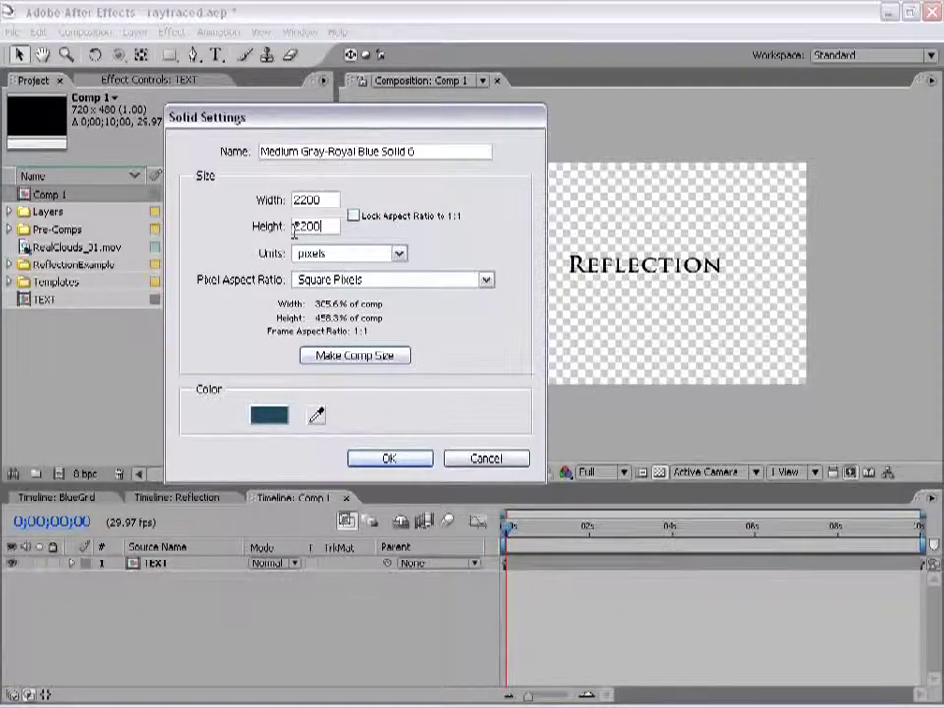
key("Return")
Step: View the whole large solid, return to half-size view, and select the TEXT layer
key("comma")
key("comma")
key("comma")
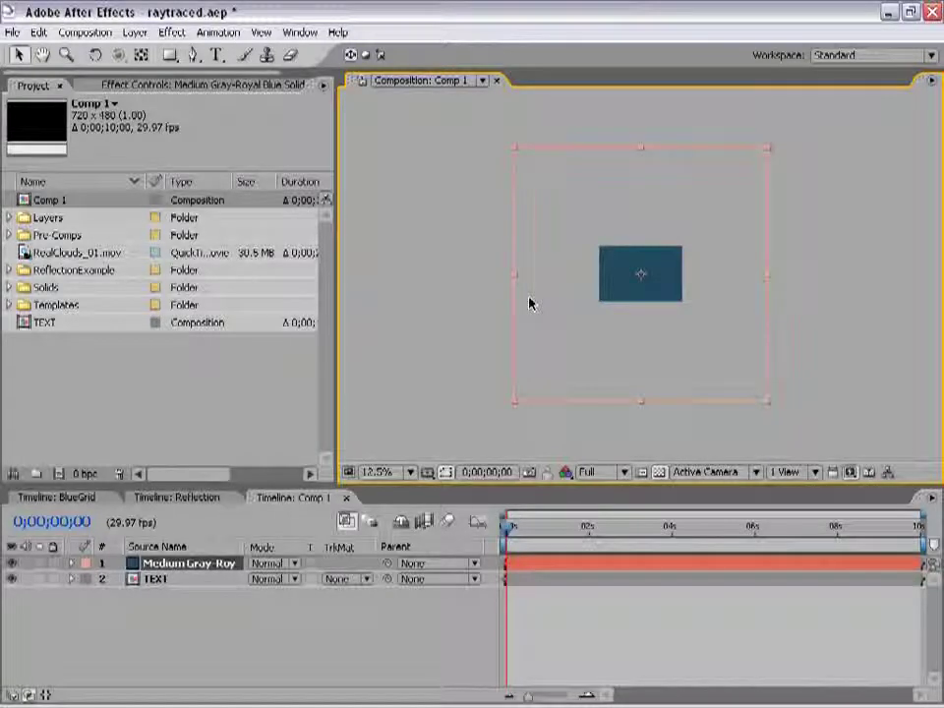
left_click(449, 257)
key("period")
key("period")
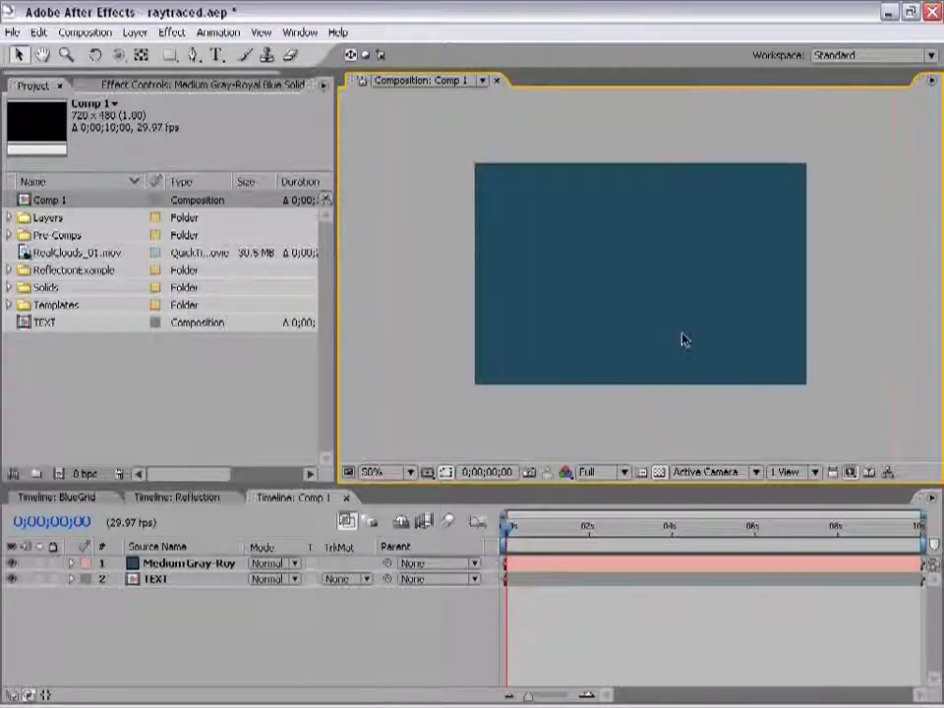
left_click(544, 382)
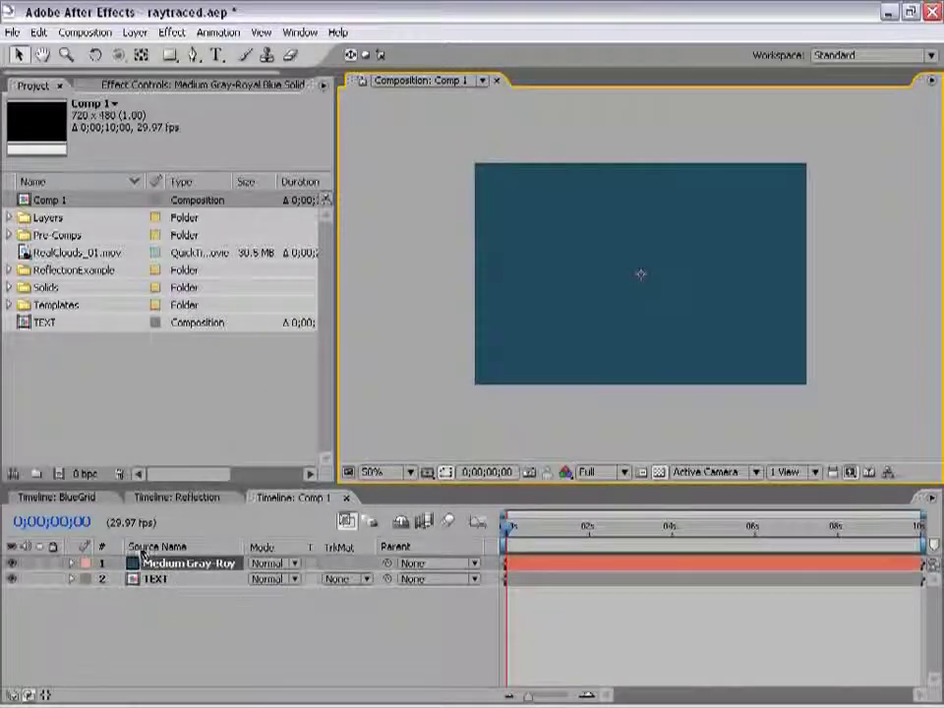
left_click(167, 610)
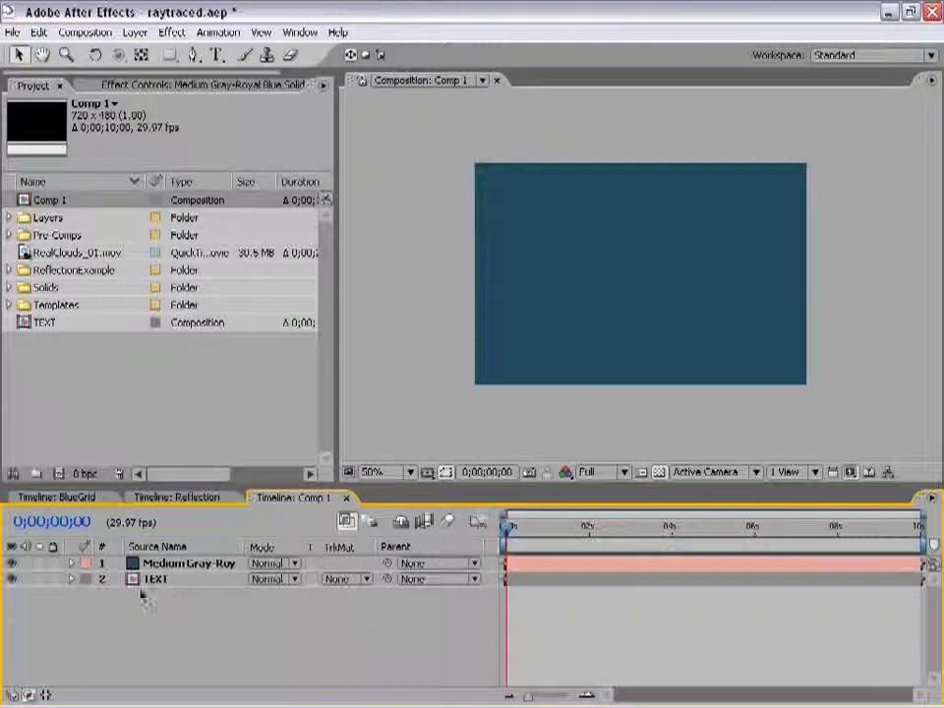
left_click(157, 579)
Step: Move TEXT above the solid and rename the solid Floor
left_click_drag(158, 579, 158, 567)
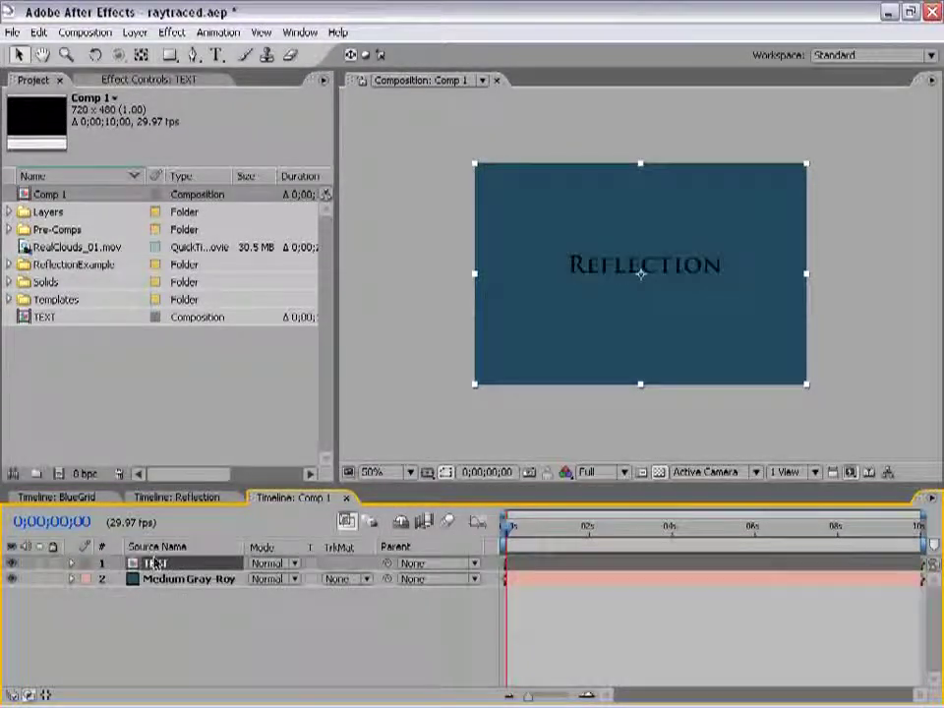
left_click(163, 581)
key("Return")
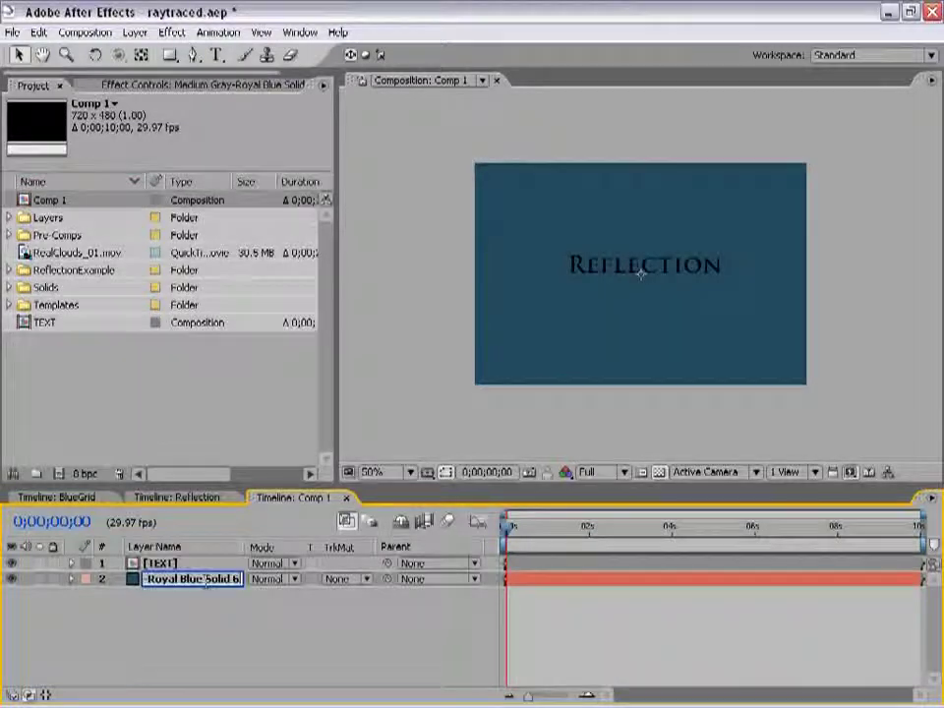
type("B")
key("BackSpace")
type("Hol")
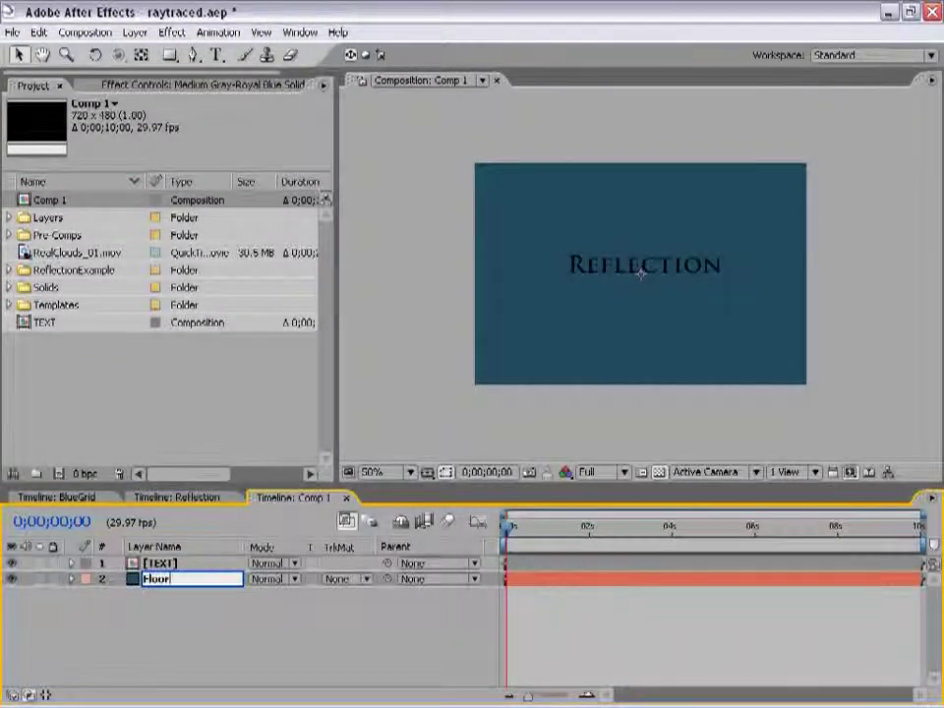
key("Return")
Step: Show the layer switches and turn on the 3D switch for the TEXT layer
left_click(153, 565)
left_click(157, 578)
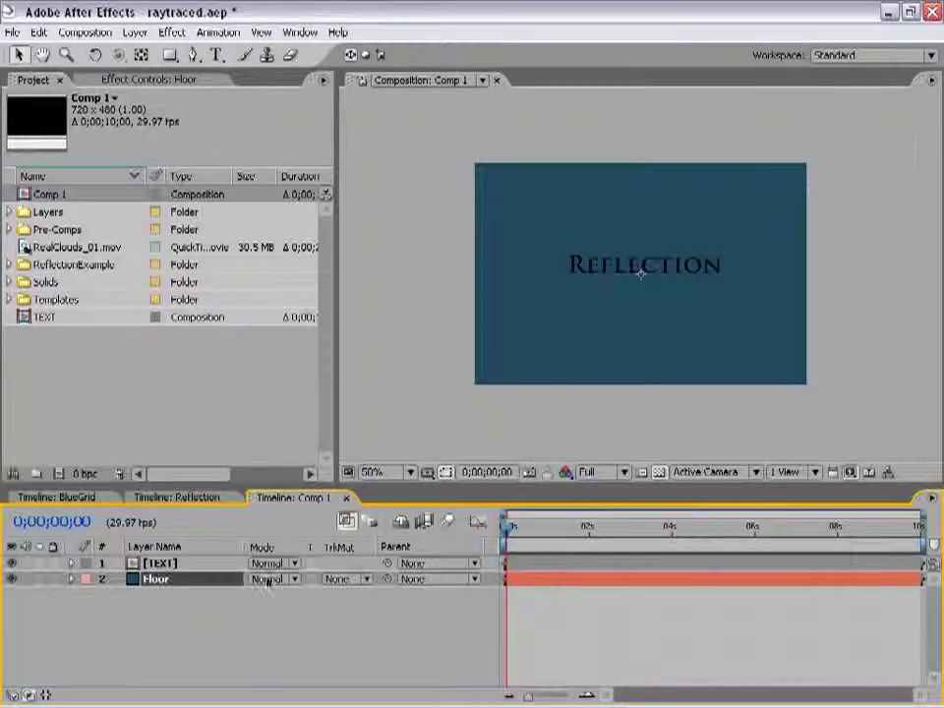
left_click(189, 619)
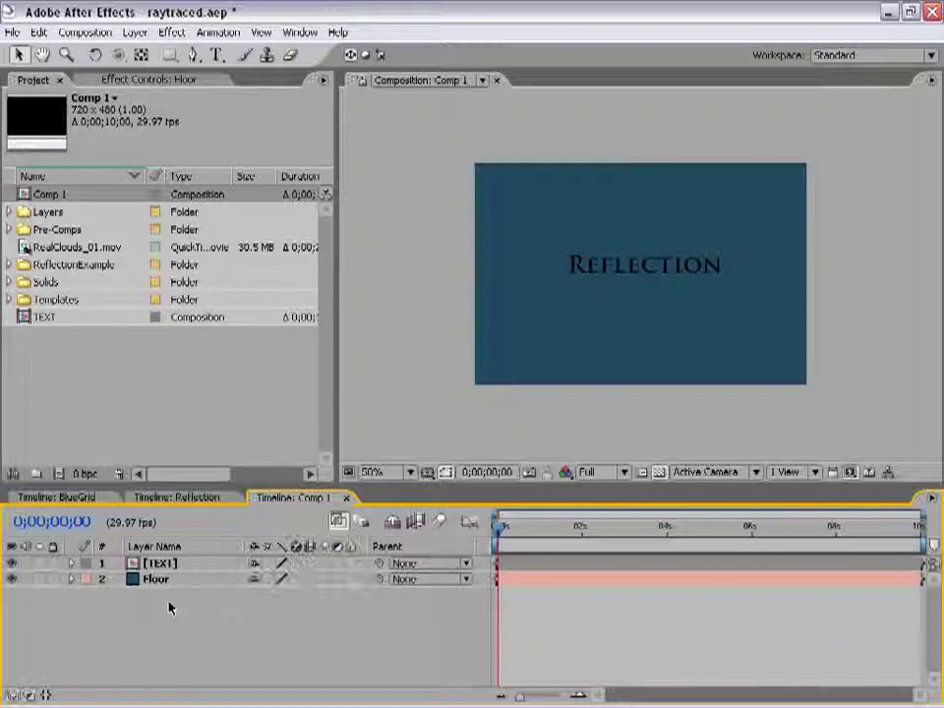
key("F4")
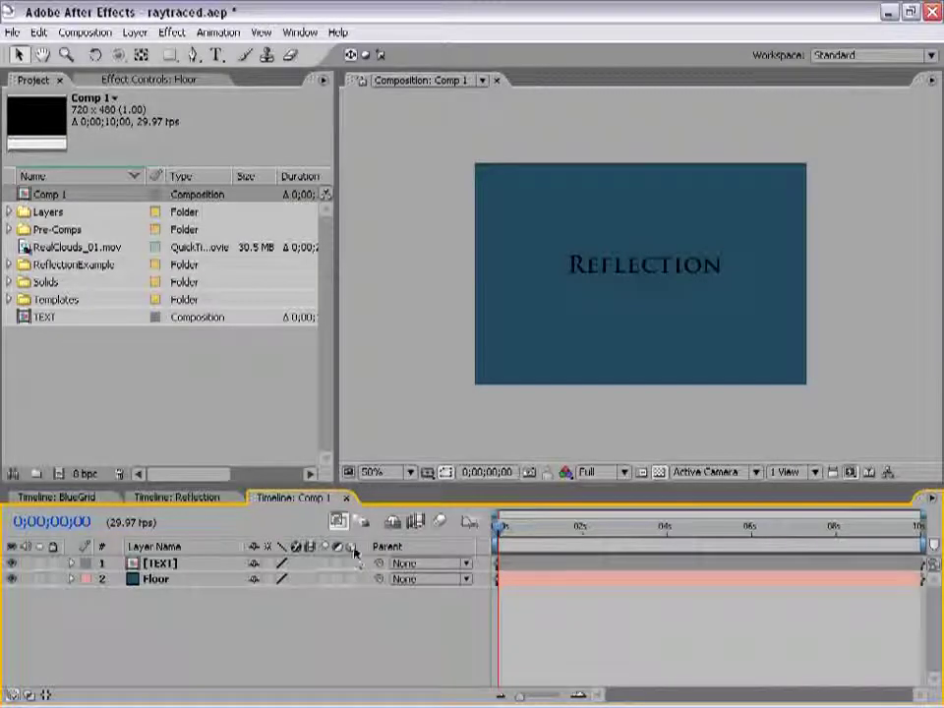
left_click(350, 563)
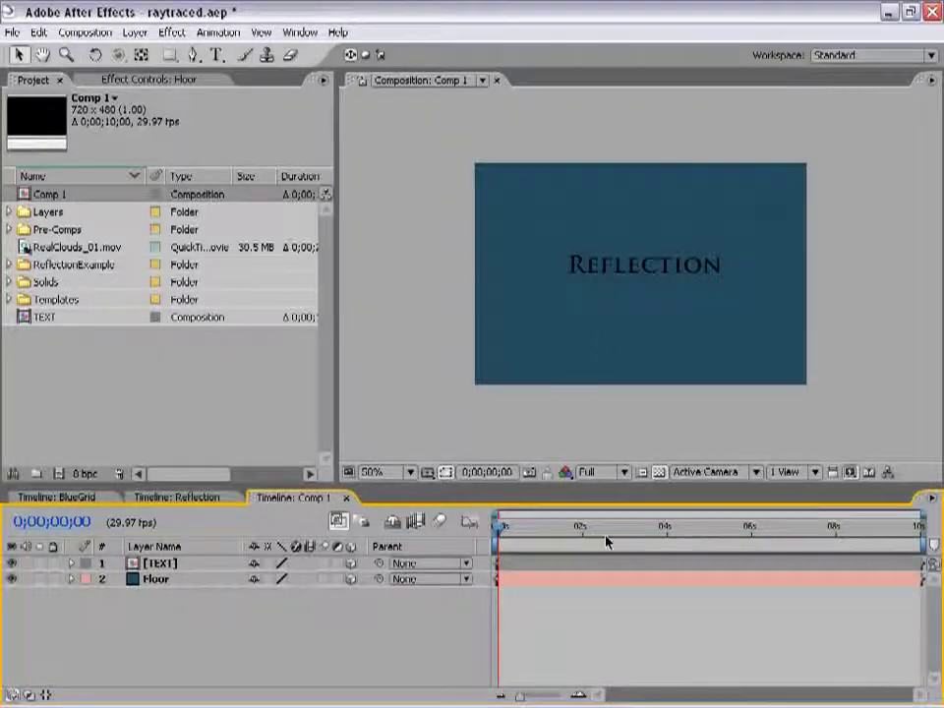
left_click(605, 348)
key("slash")
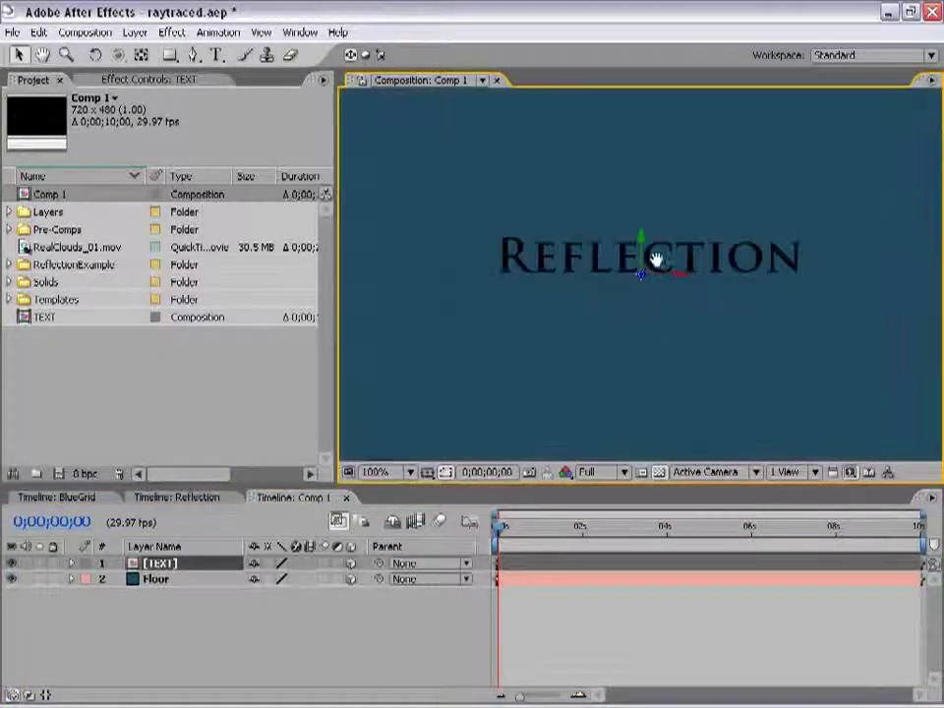
key("comma")
key("comma")
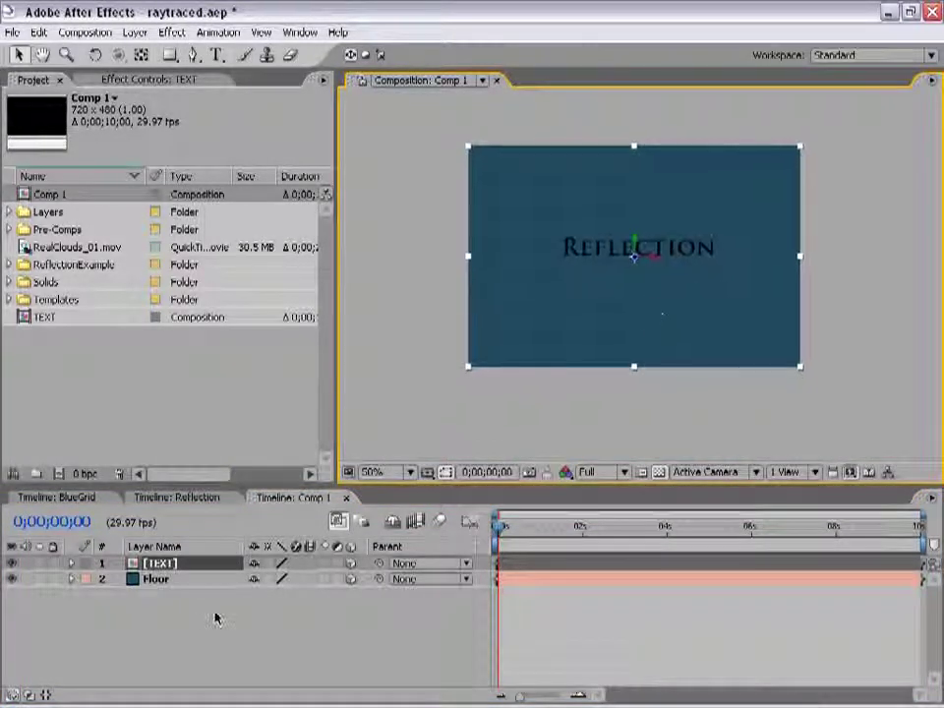
left_click(154, 580)
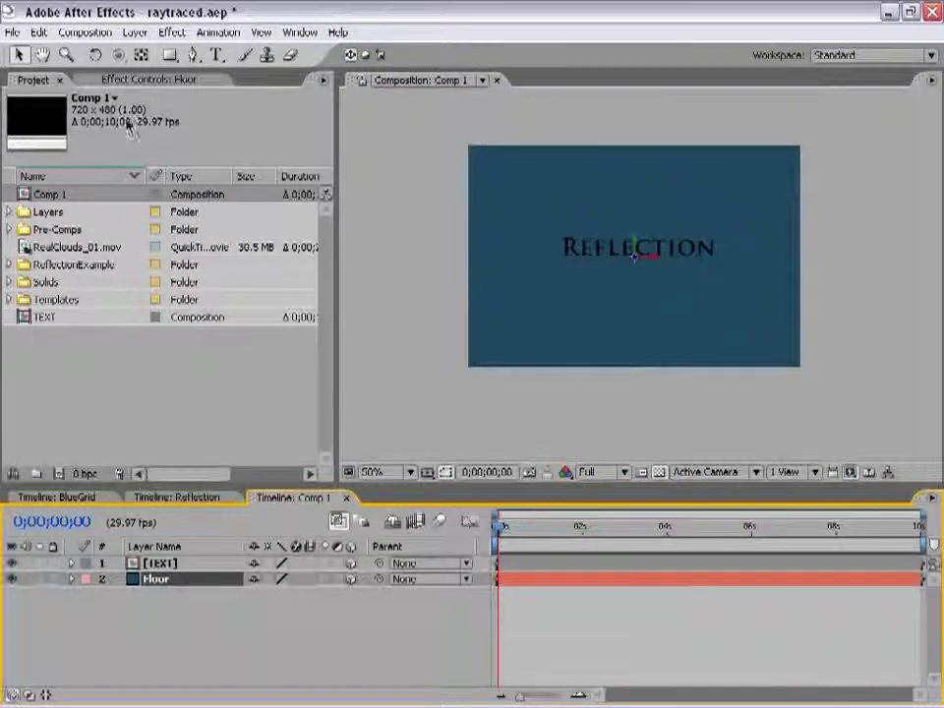
Step: Rotate the Floor layer 90° on X so it lies flat, viewed edge-on
left_click(95, 56)
key("slash")
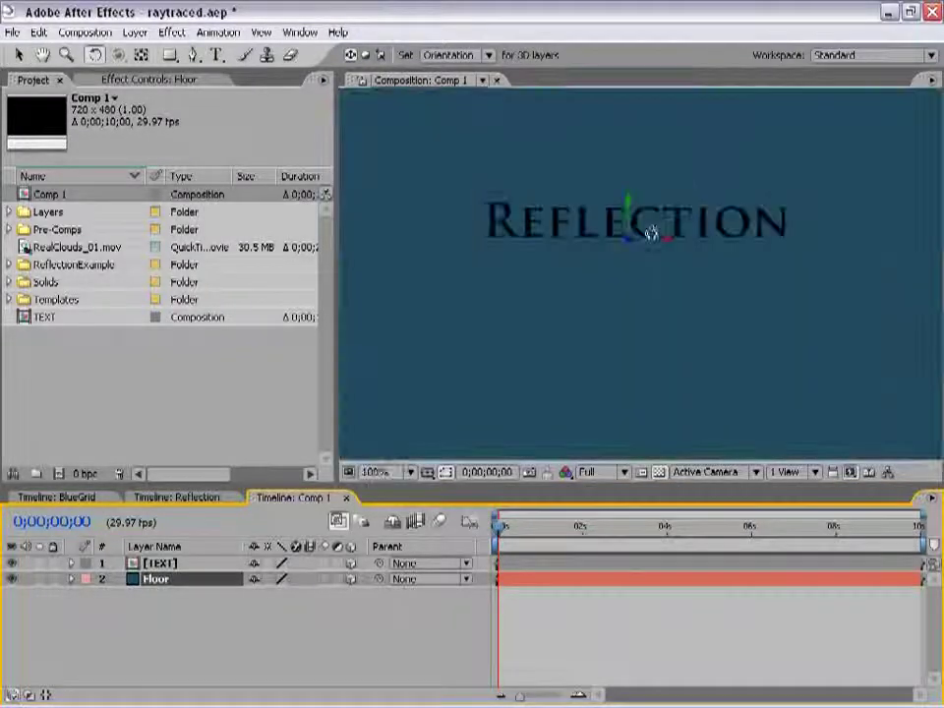
left_click_drag(648, 238, 648, 185)
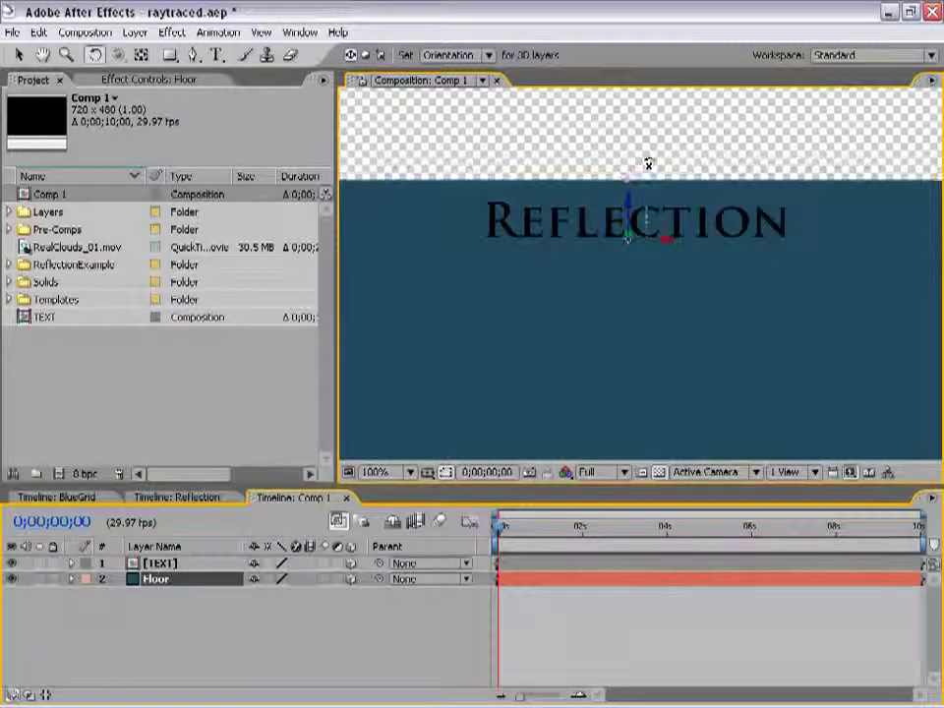
left_click_drag(648, 185, 649, 168)
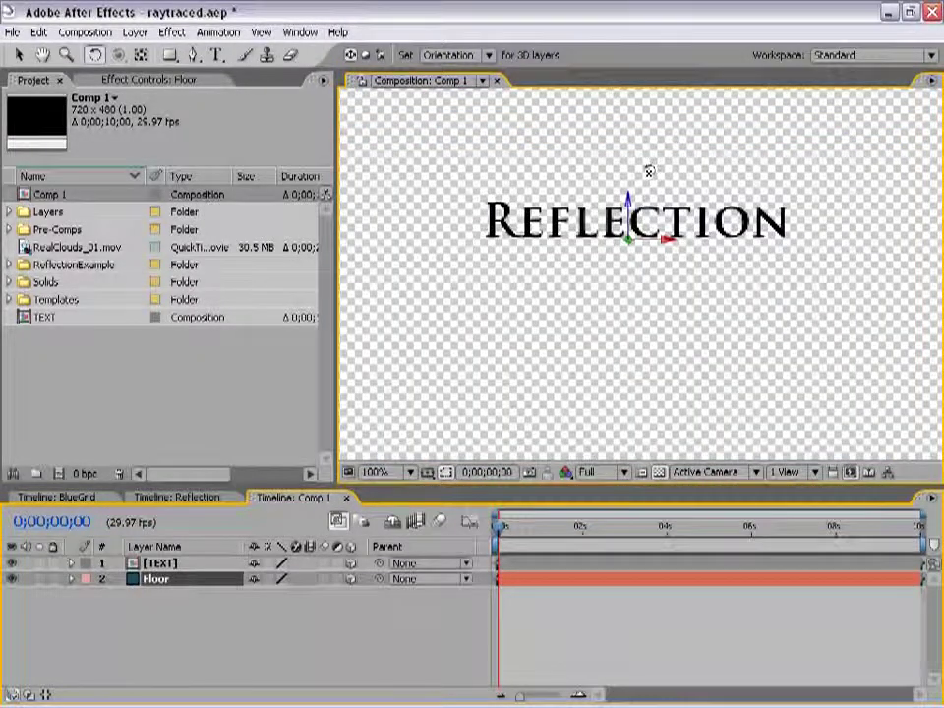
key("comma")
key("comma")
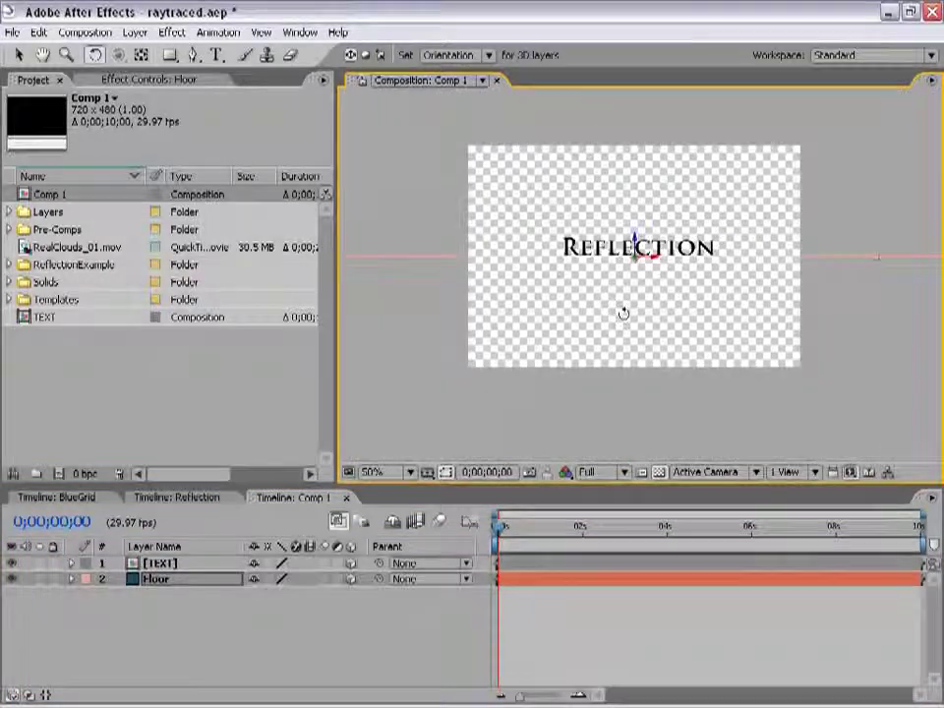
key("comma")
key("comma")
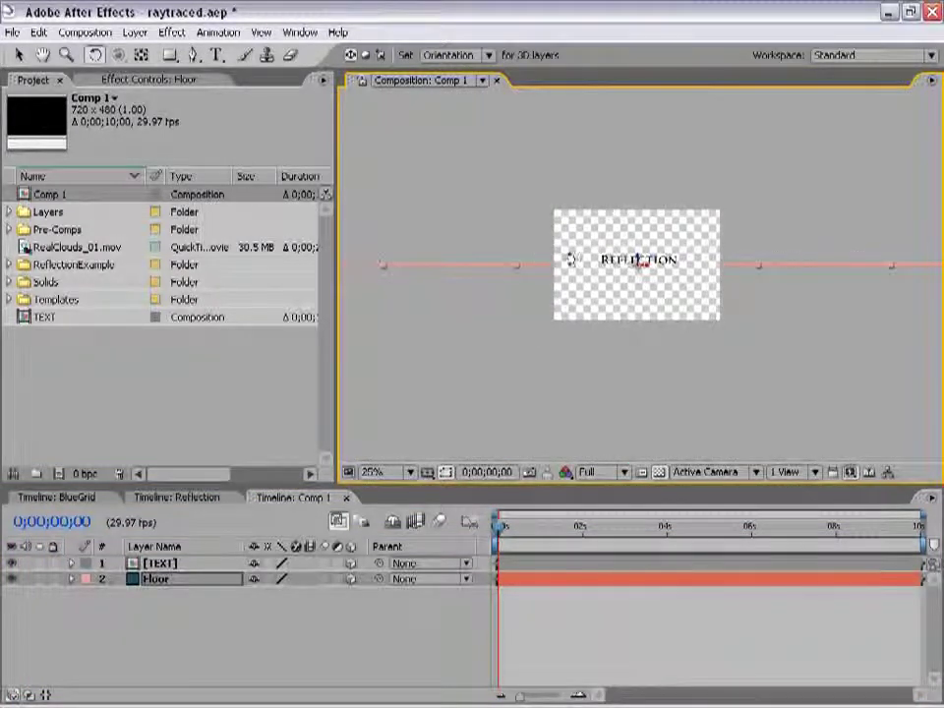
key("period")
key("period")
key("period")
key("comma")
key("comma")
key("comma")
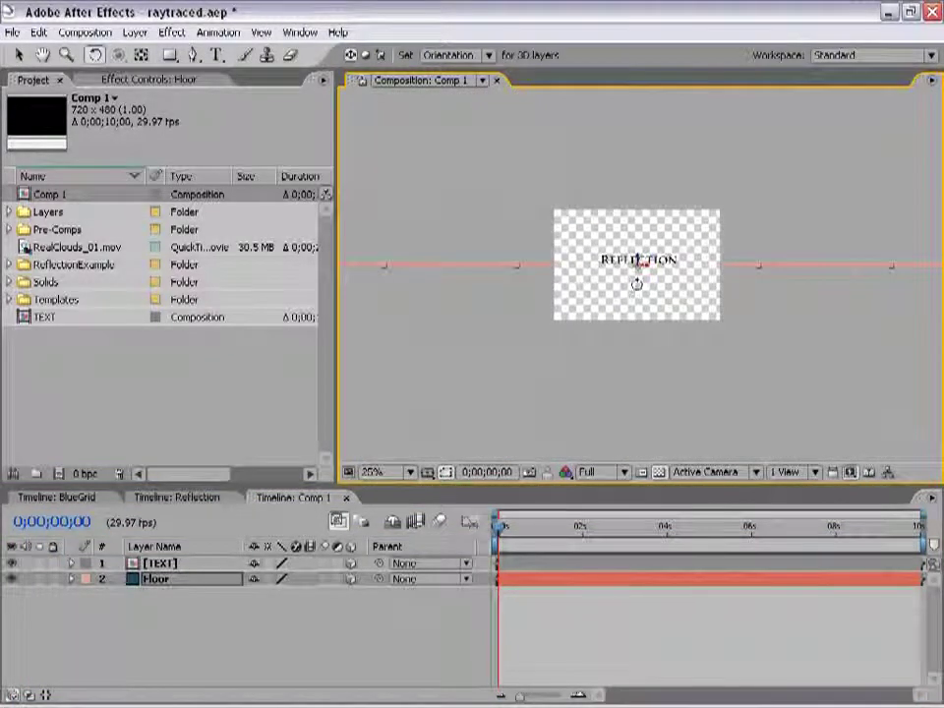
left_click(17, 55)
left_click(652, 155)
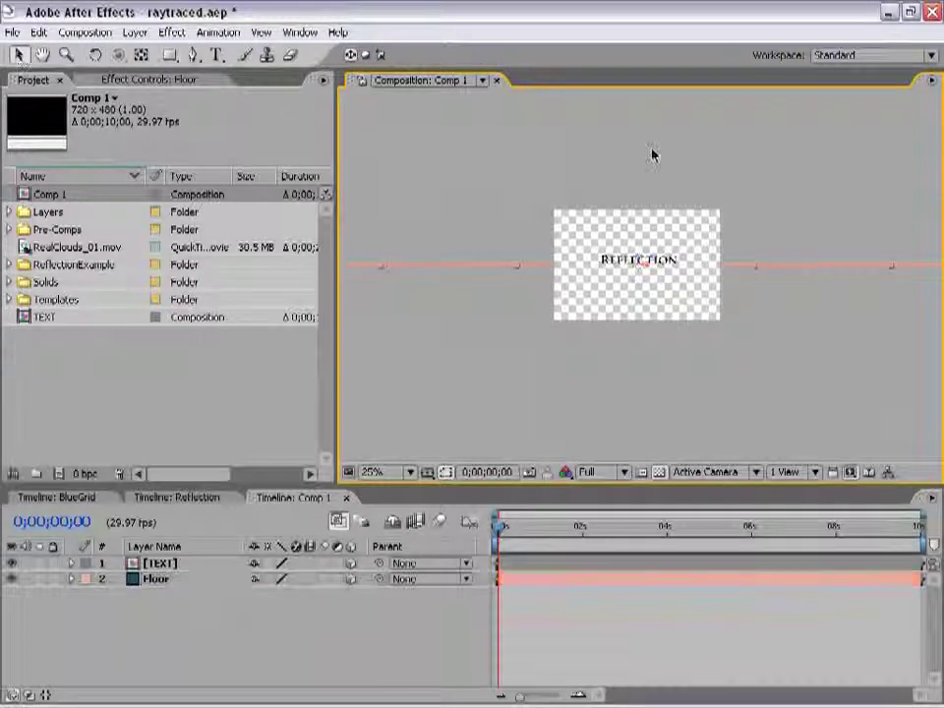
key("period")
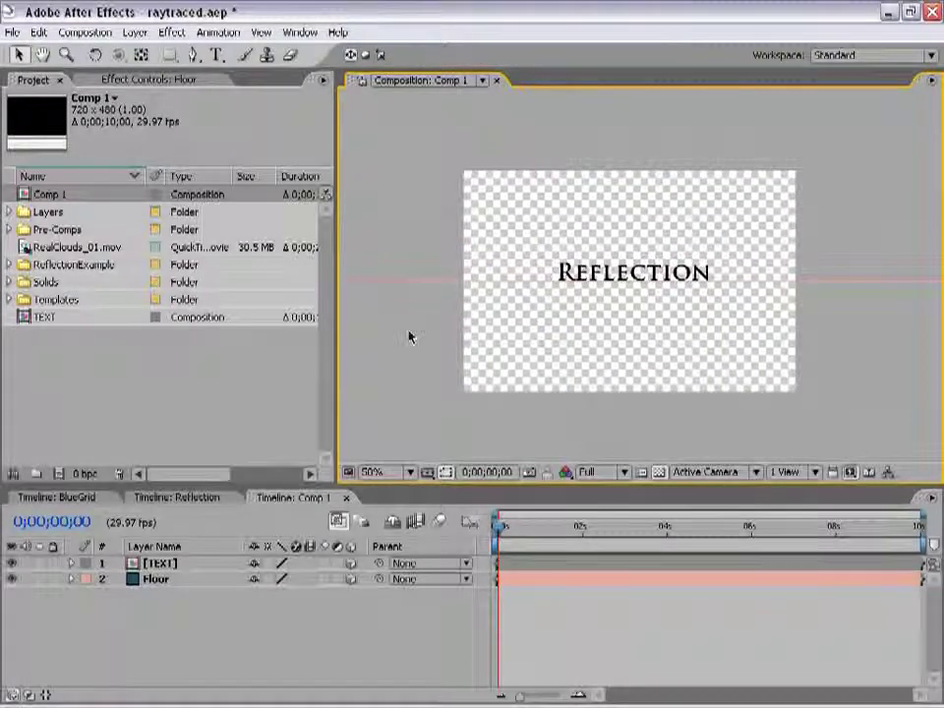
left_click(135, 32)
Step: Add a 720×480 comp-size solid, drag it to the bottom, and rename it BG
mouse_move(139, 56)
left_click(420, 69)
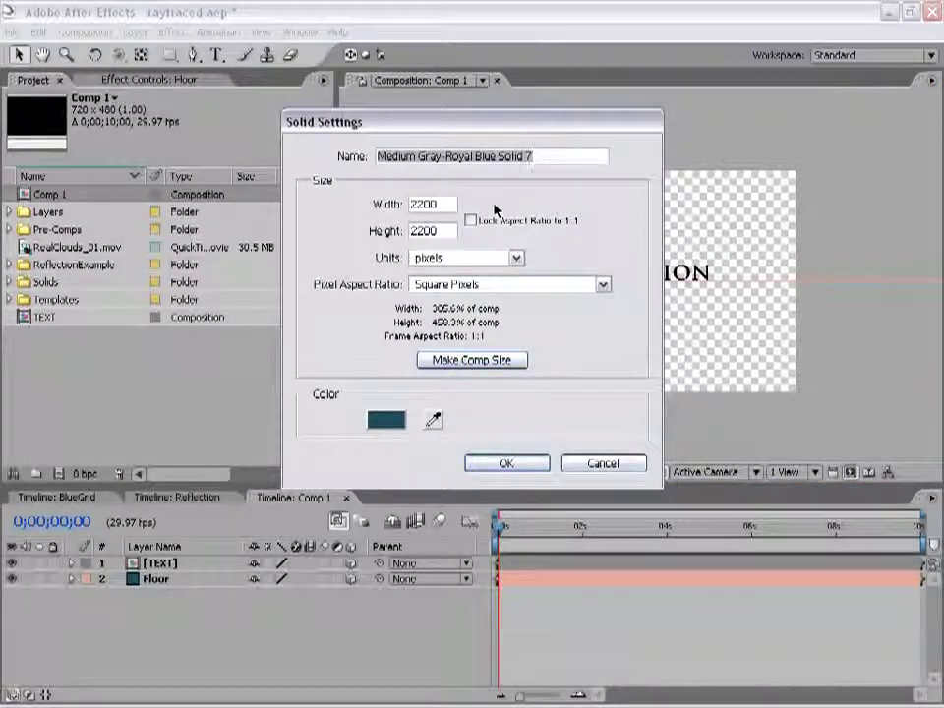
left_click(474, 361)
left_click(506, 463)
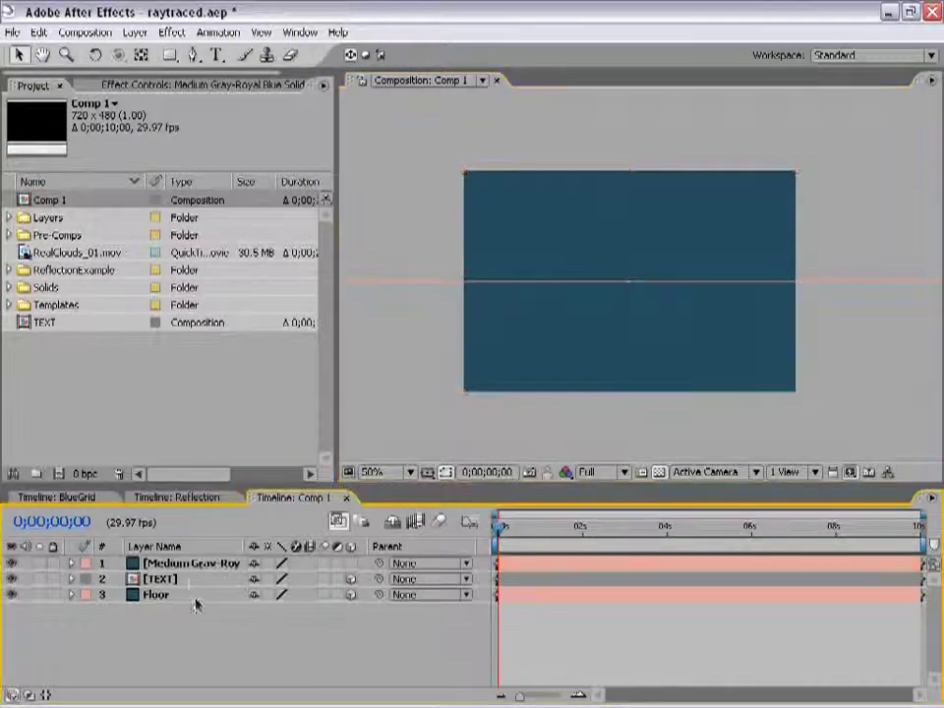
left_click_drag(177, 567, 177, 612)
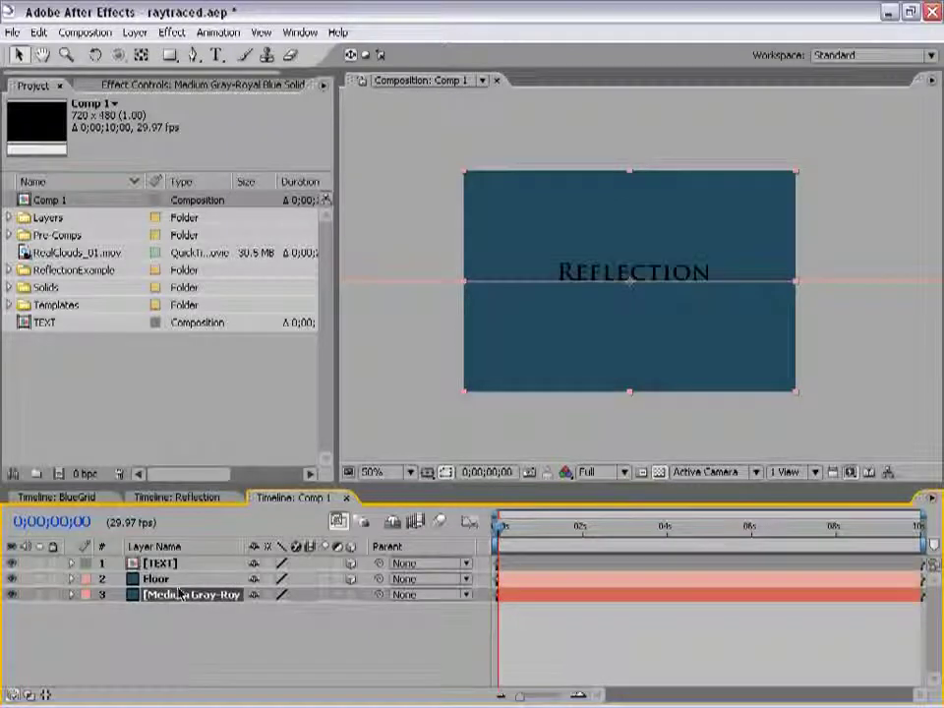
key("Return")
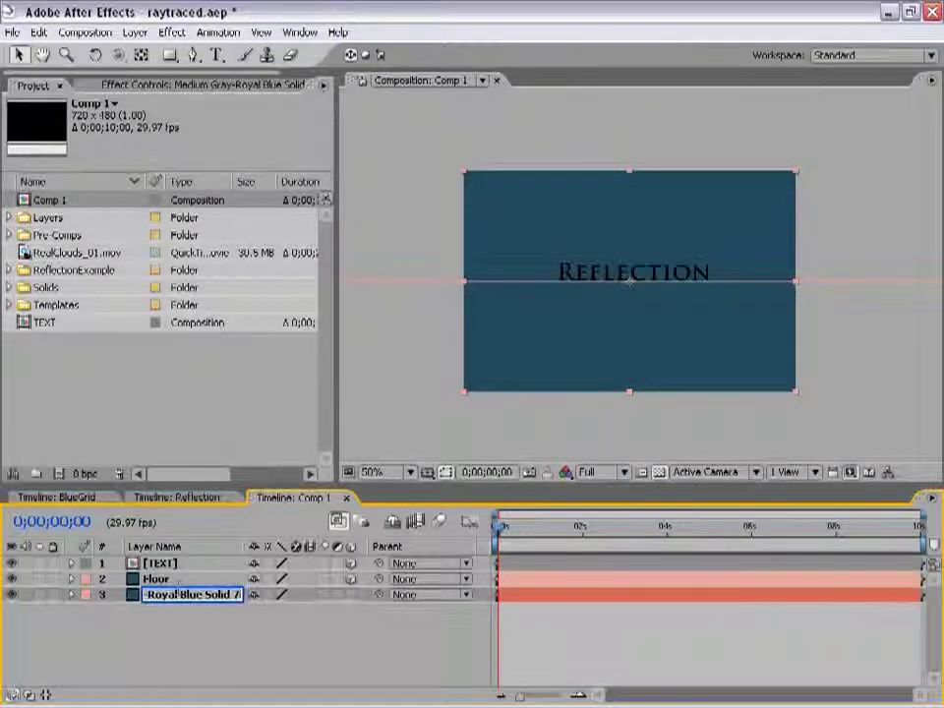
type("BG")
key("Return")
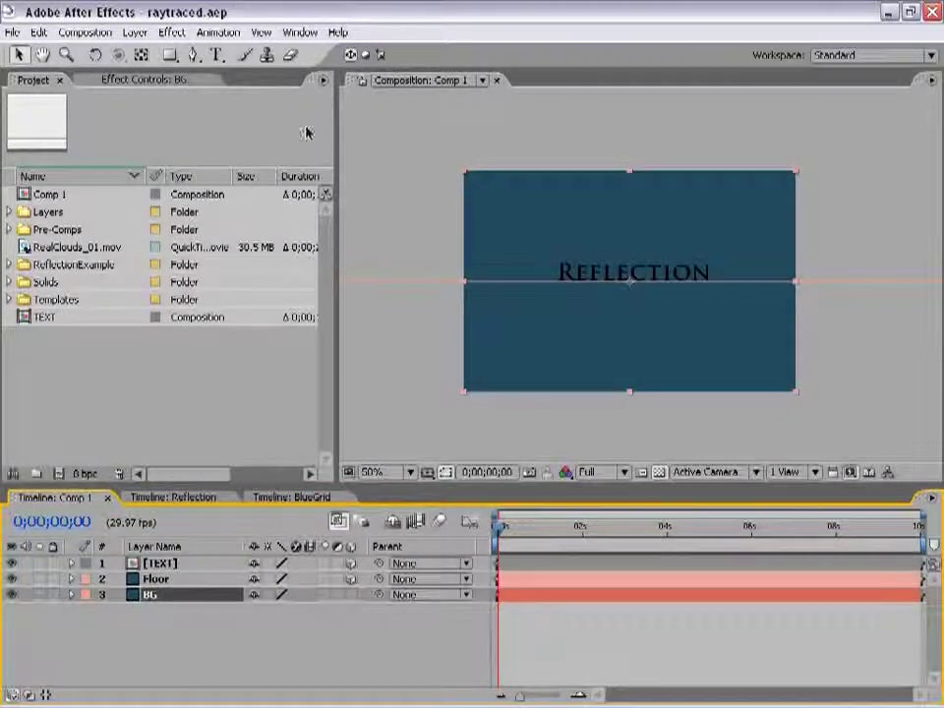
Step: Apply a Ramp to BG from deep blue 002E48 to pale cyan C7F8FF
left_click(170, 32)
mouse_move(206, 232)
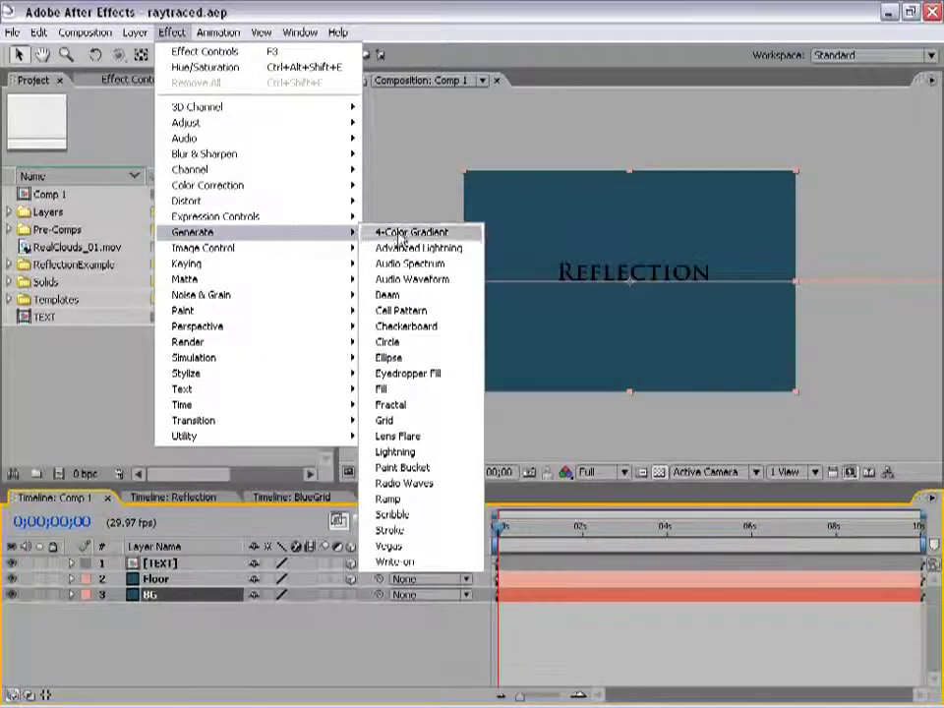
left_click(439, 506)
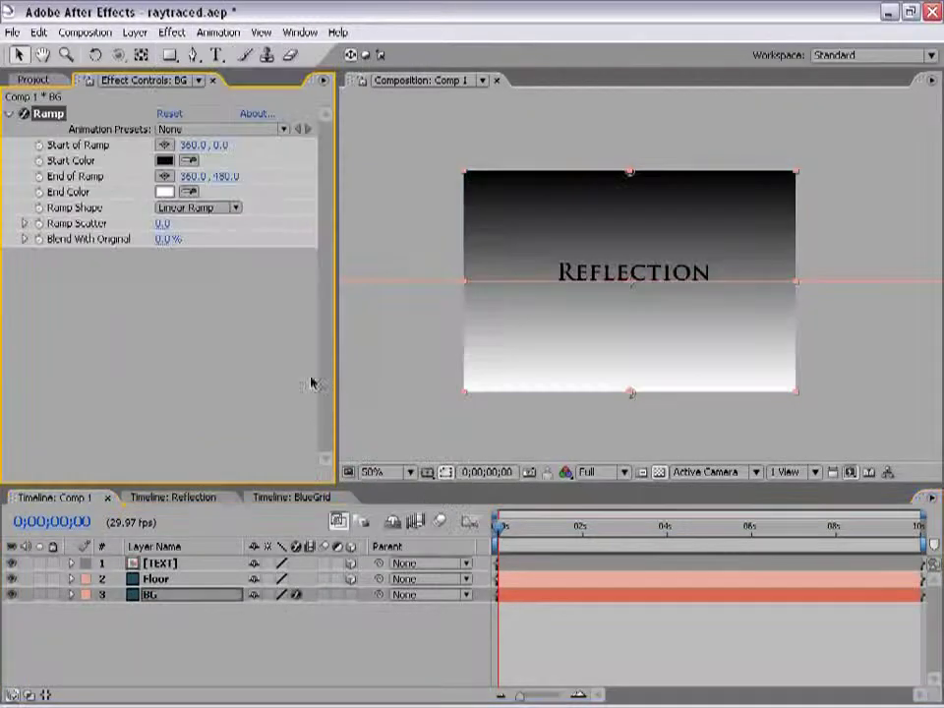
left_click(164, 161)
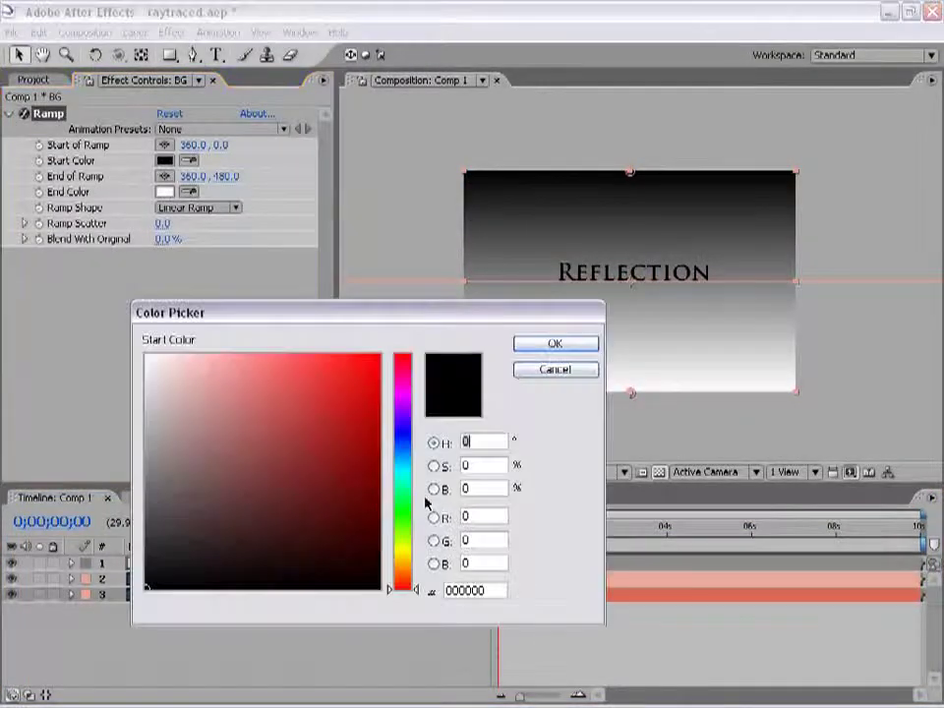
left_click(403, 455)
left_click_drag(312, 514, 396, 528)
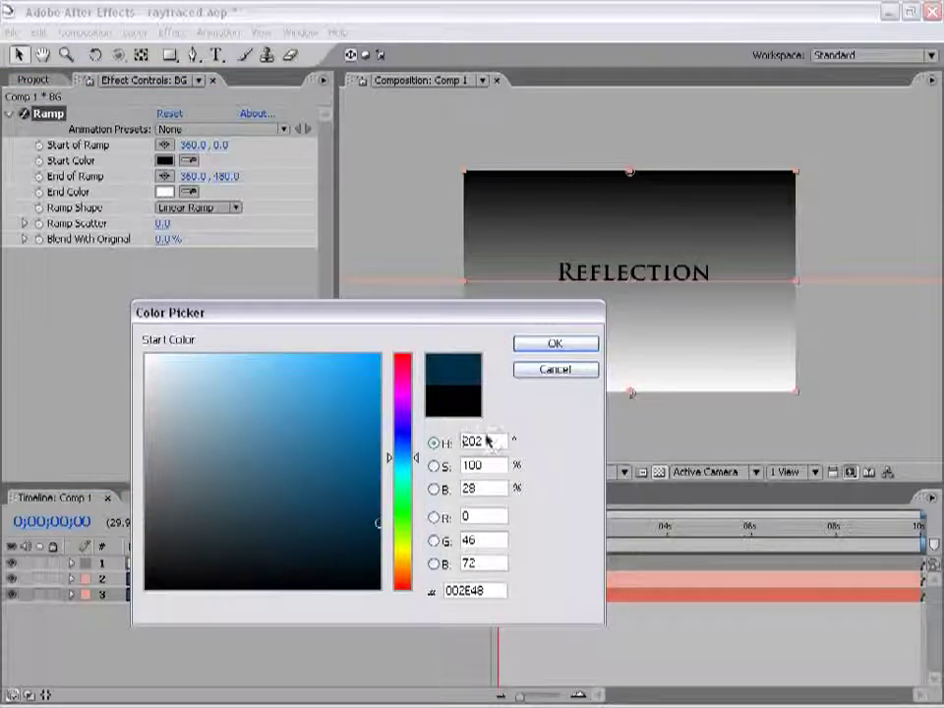
left_click(536, 345)
left_click(165, 192)
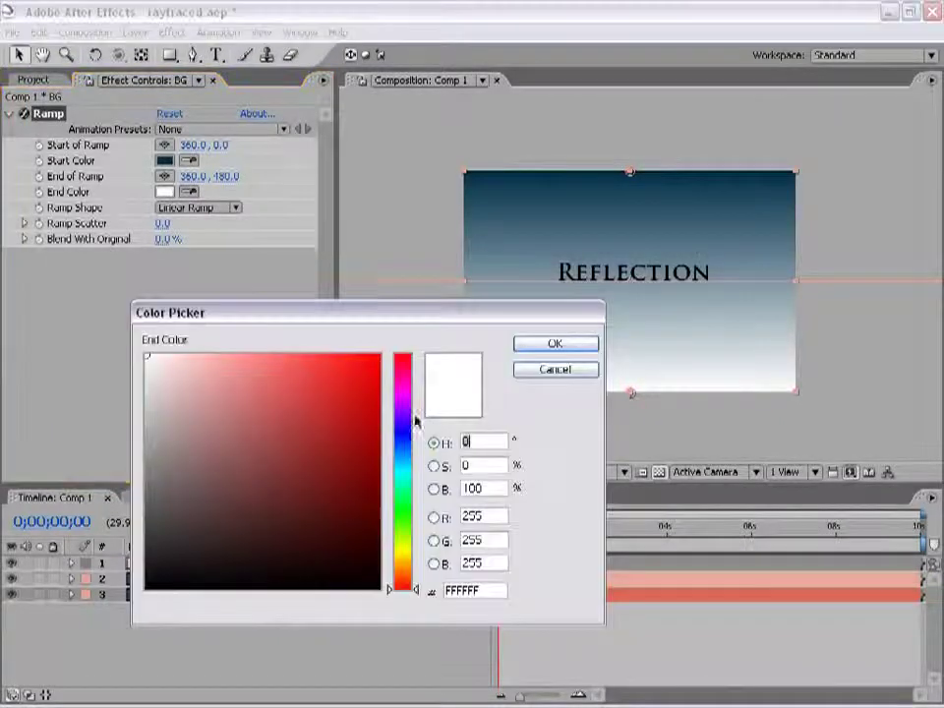
left_click(403, 468)
left_click(197, 355)
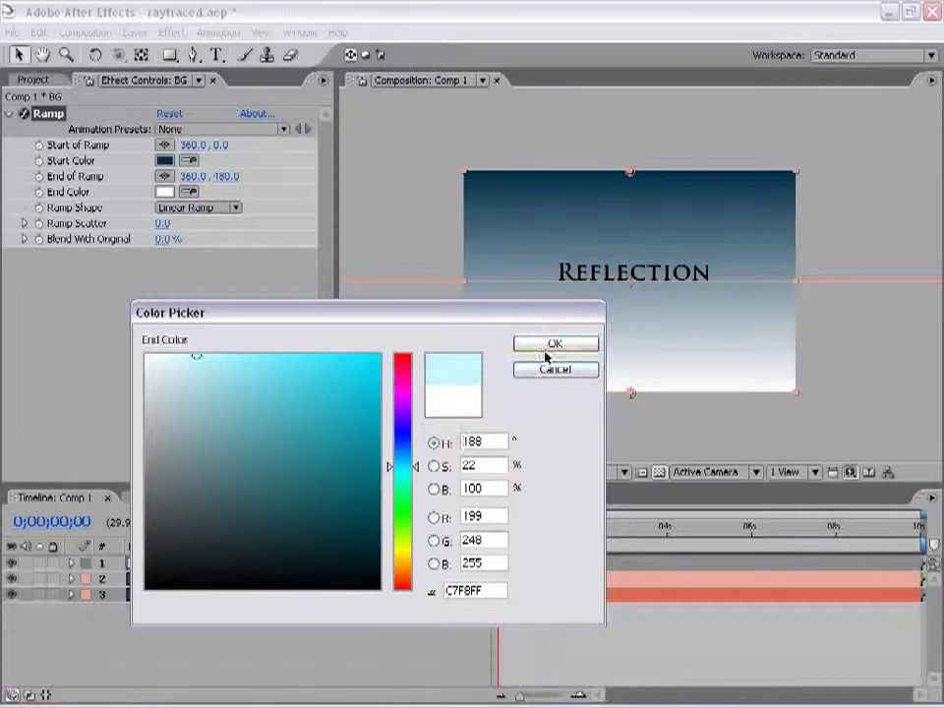
left_click(546, 346)
Step: Move the Ramp start point to 360,-50 and the end point up to 360,358
left_click(833, 186)
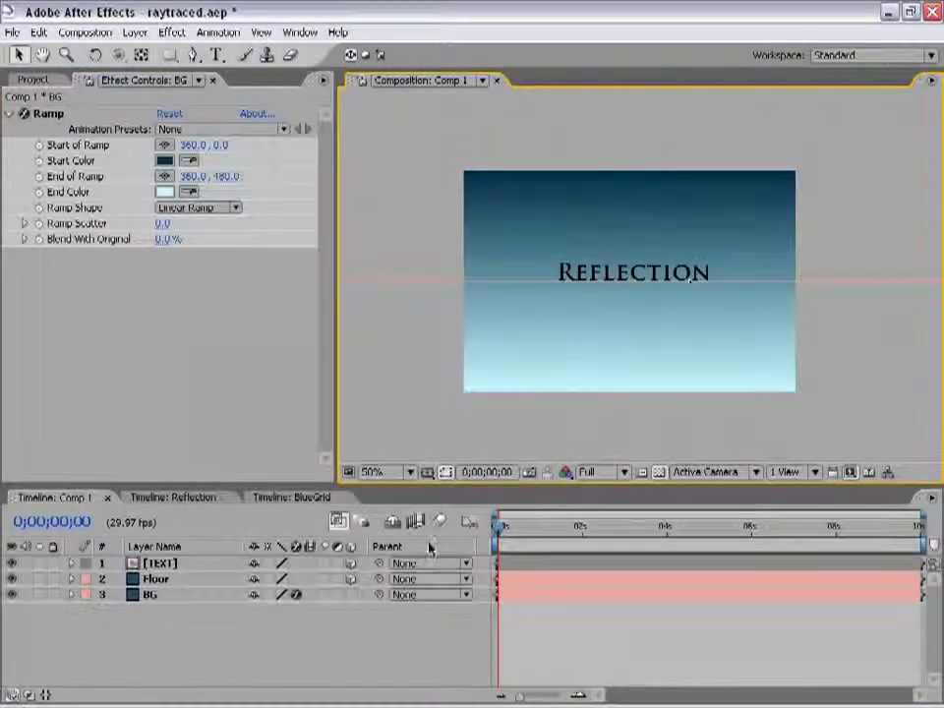
left_click(48, 113)
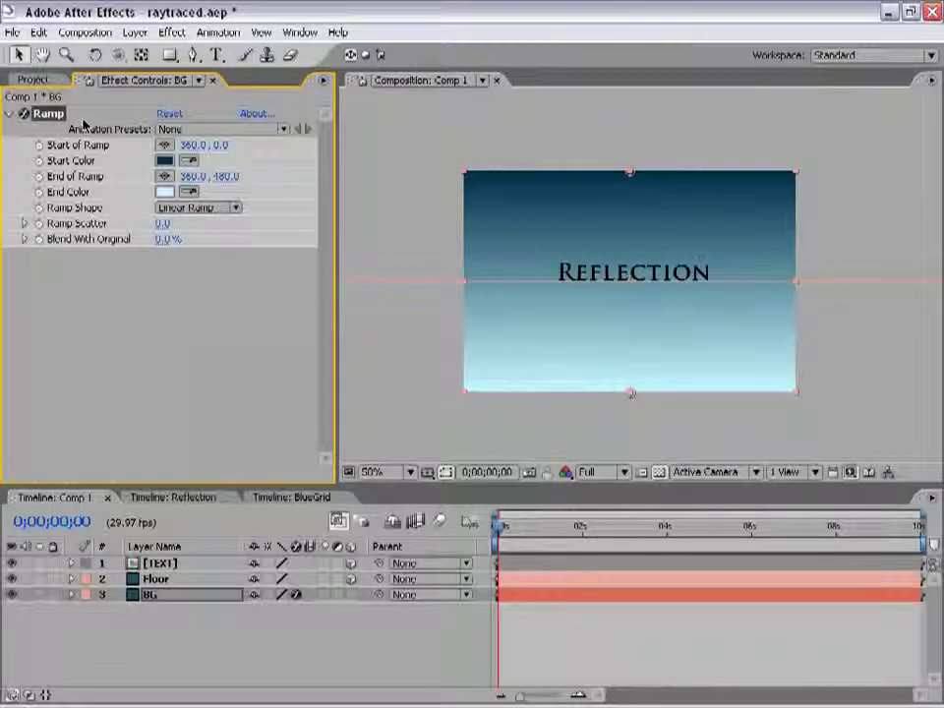
left_click(30, 98)
left_click(48, 114)
left_click_drag(630, 171, 630, 152)
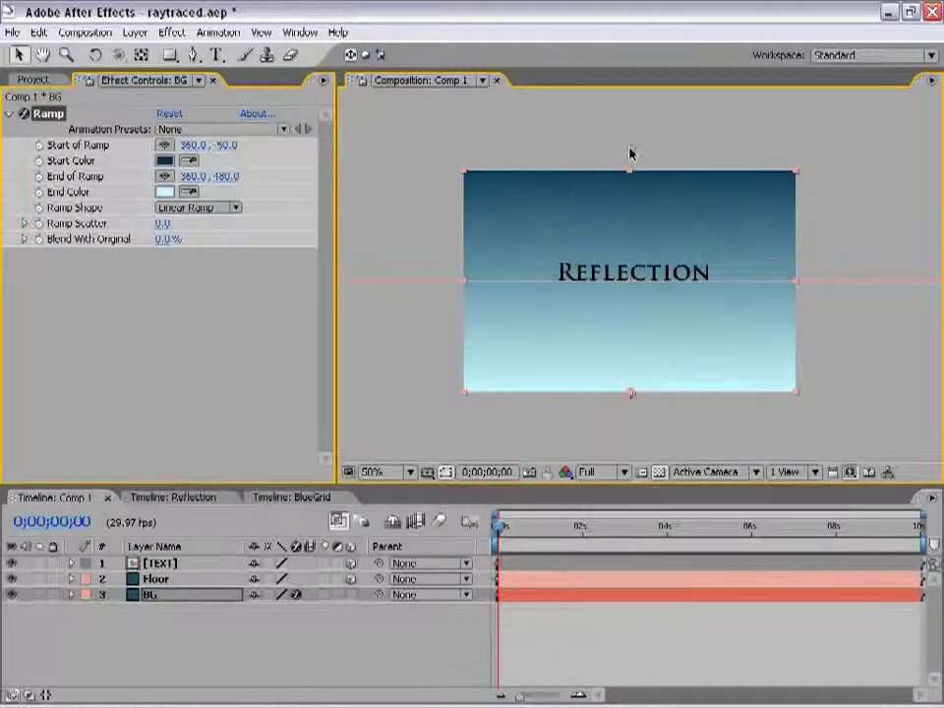
left_click_drag(631, 392, 633, 340)
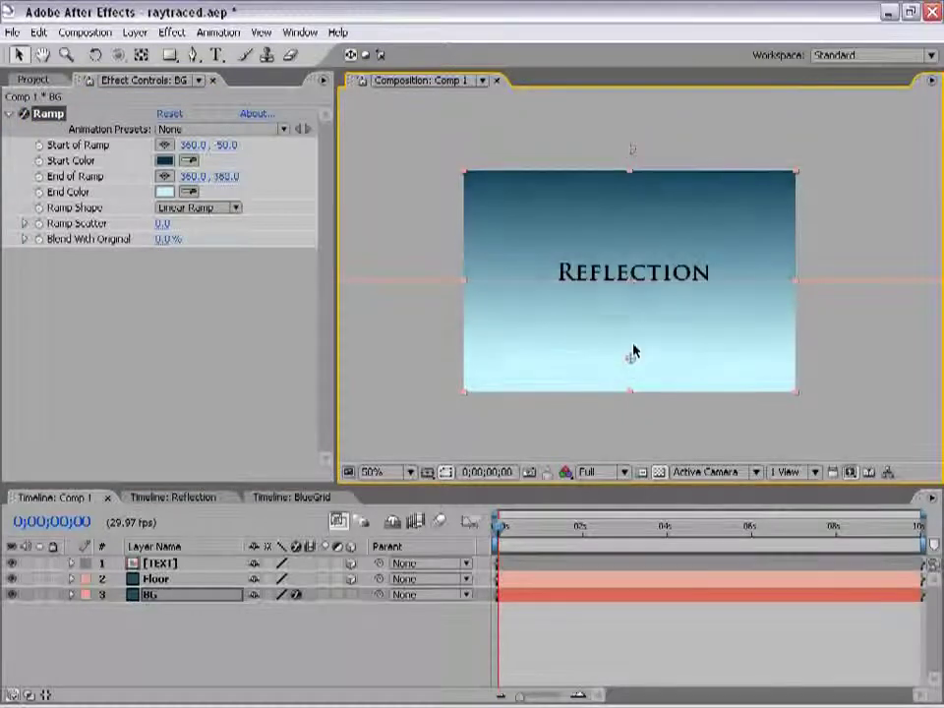
left_click(573, 616)
left_click(580, 429)
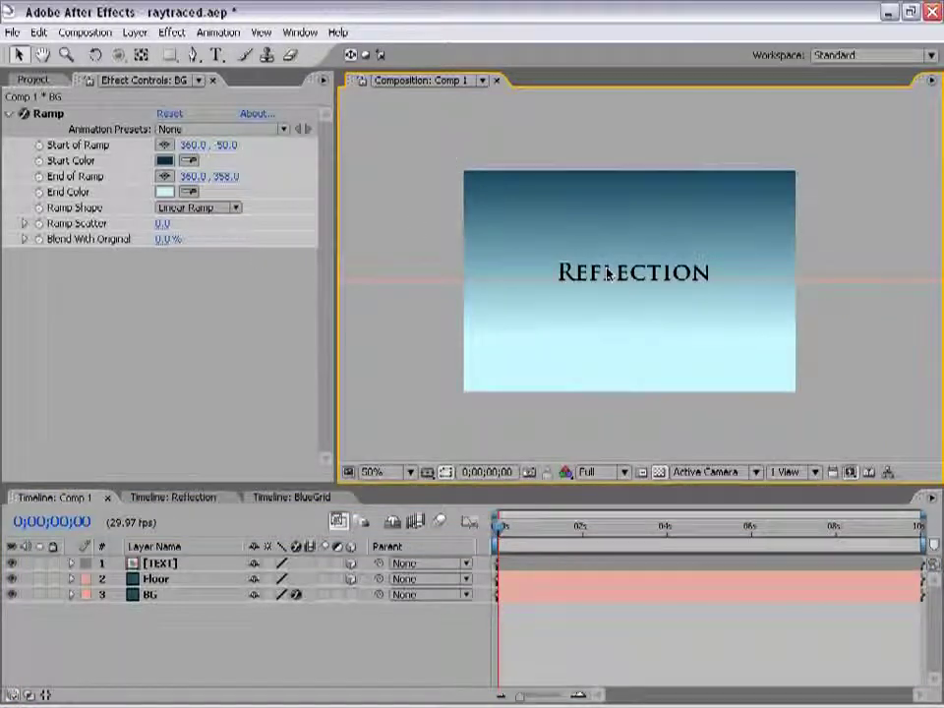
Step: Add Camera 1 to Comp 1 with default camera settings
left_click(136, 32)
mouse_move(237, 51)
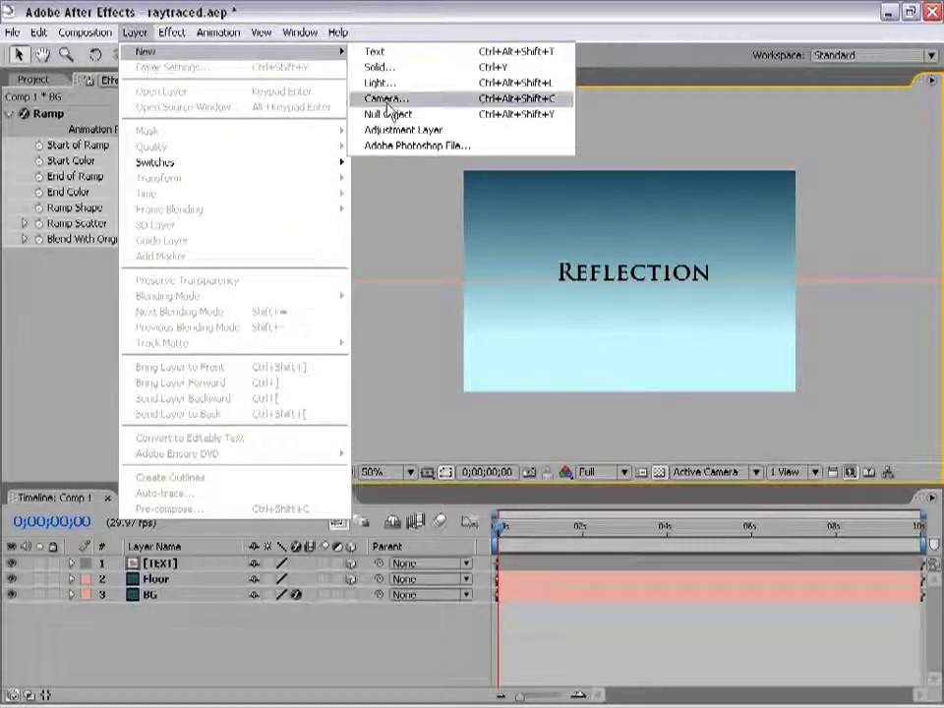
left_click(374, 98)
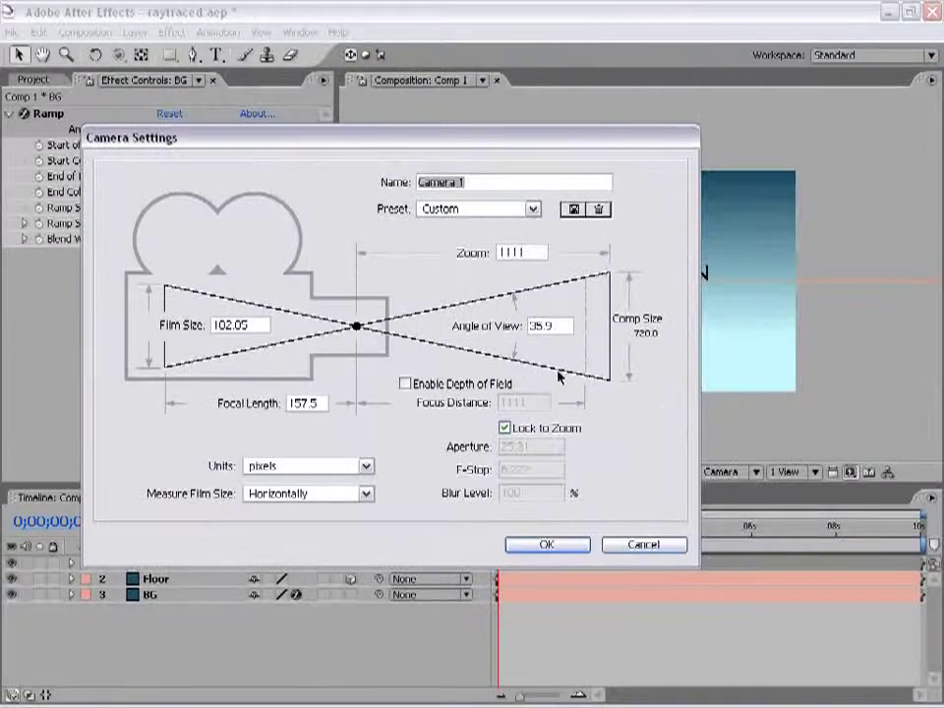
left_click(548, 546)
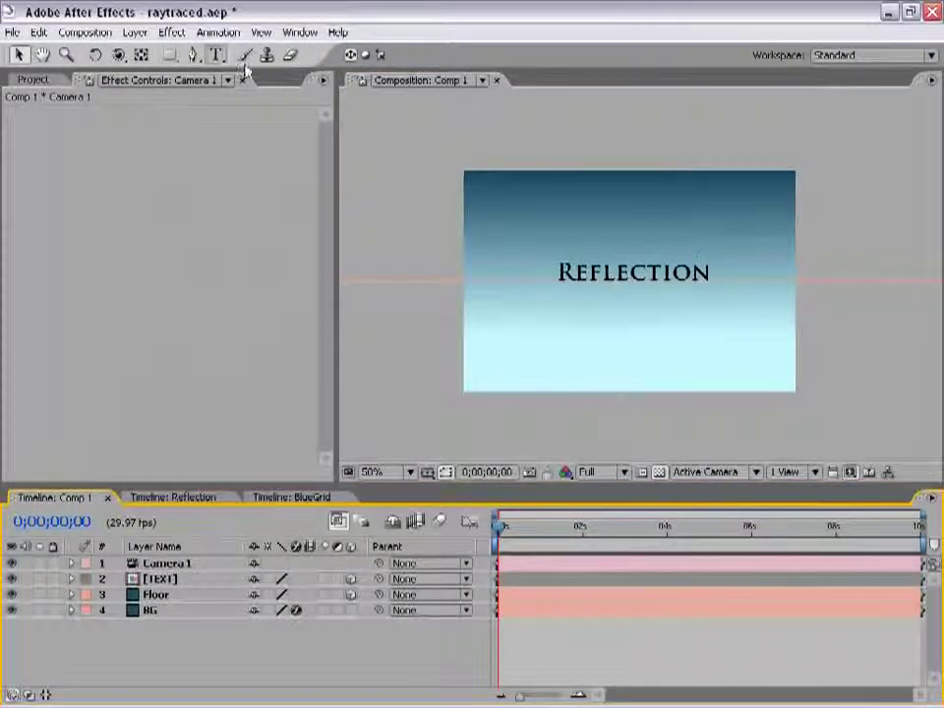
Step: Orbit the camera downward so the Floor stretches out beneath the Reflection title
left_click(118, 55)
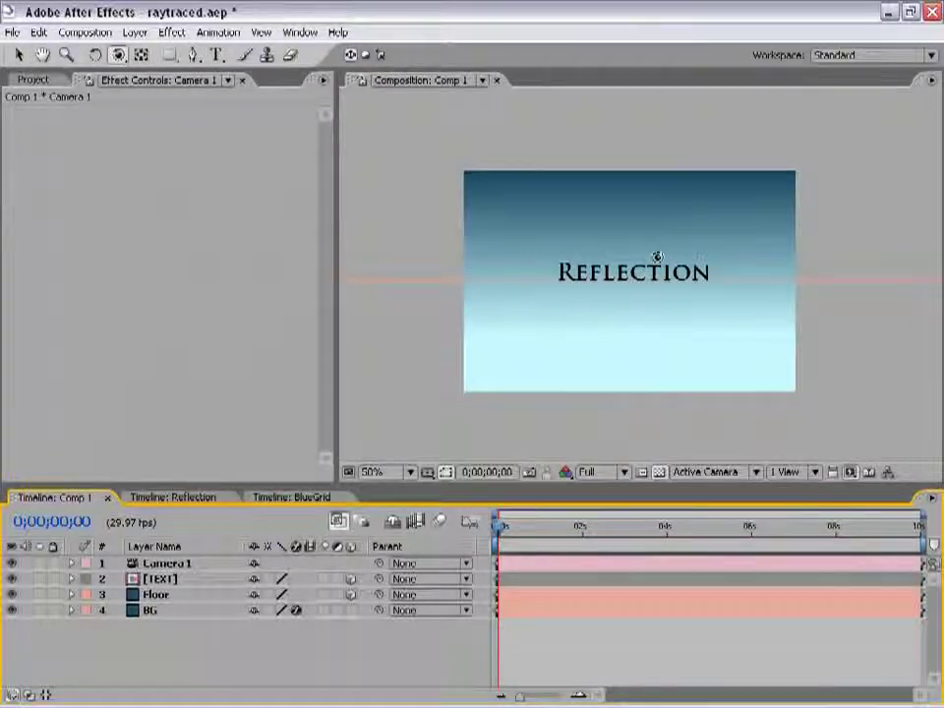
left_click_drag(631, 250, 635, 264)
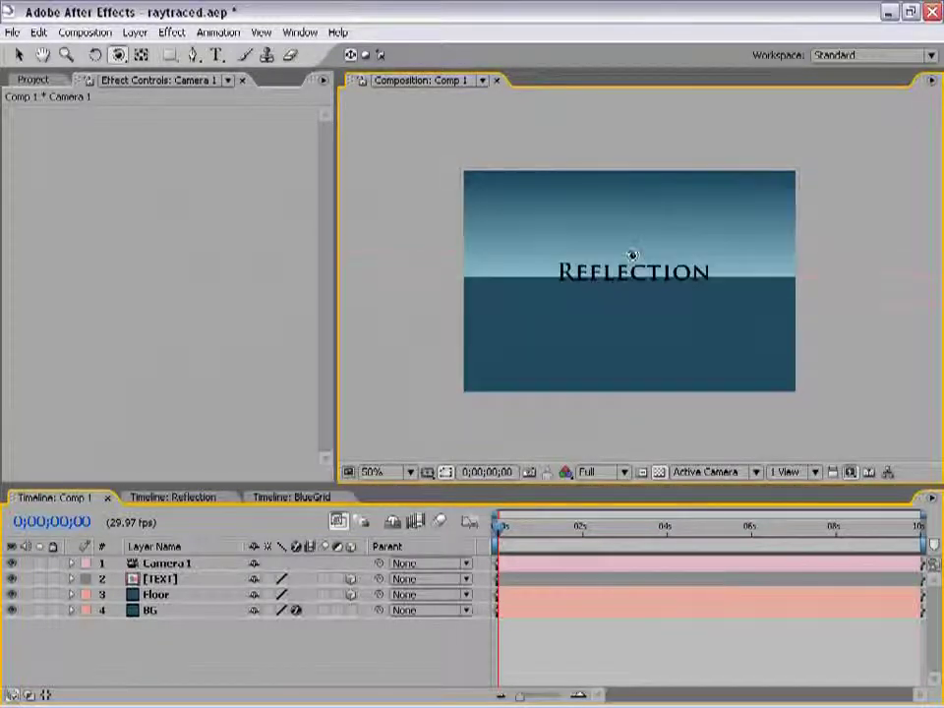
mouse_move(634, 264)
left_mouse_down()
mouse_move(517, 267)
mouse_move(607, 273)
left_mouse_up()
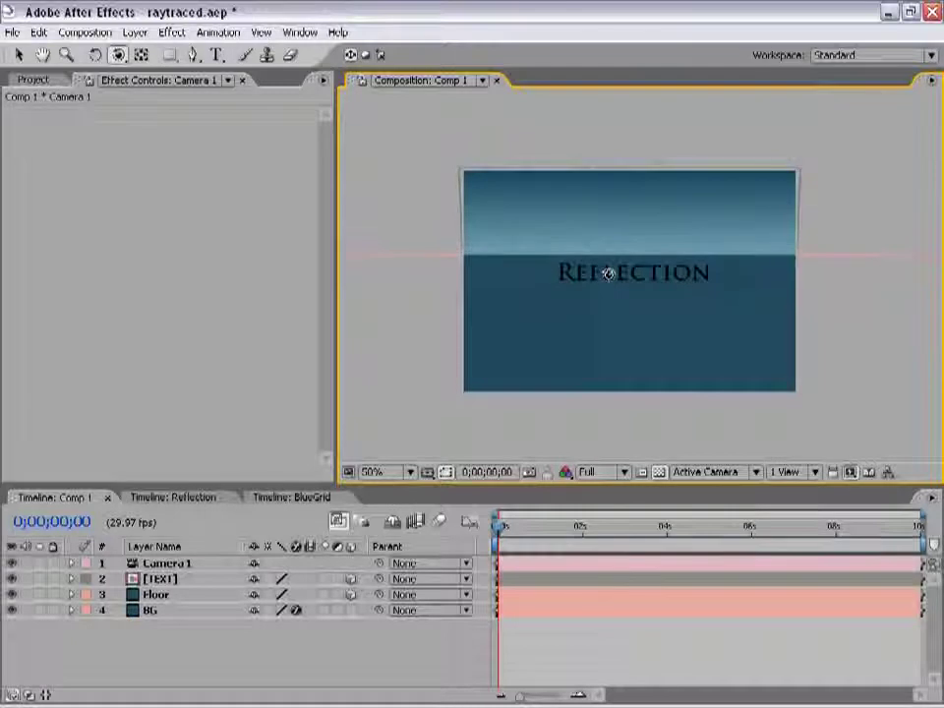
key("v")
left_click(641, 141)
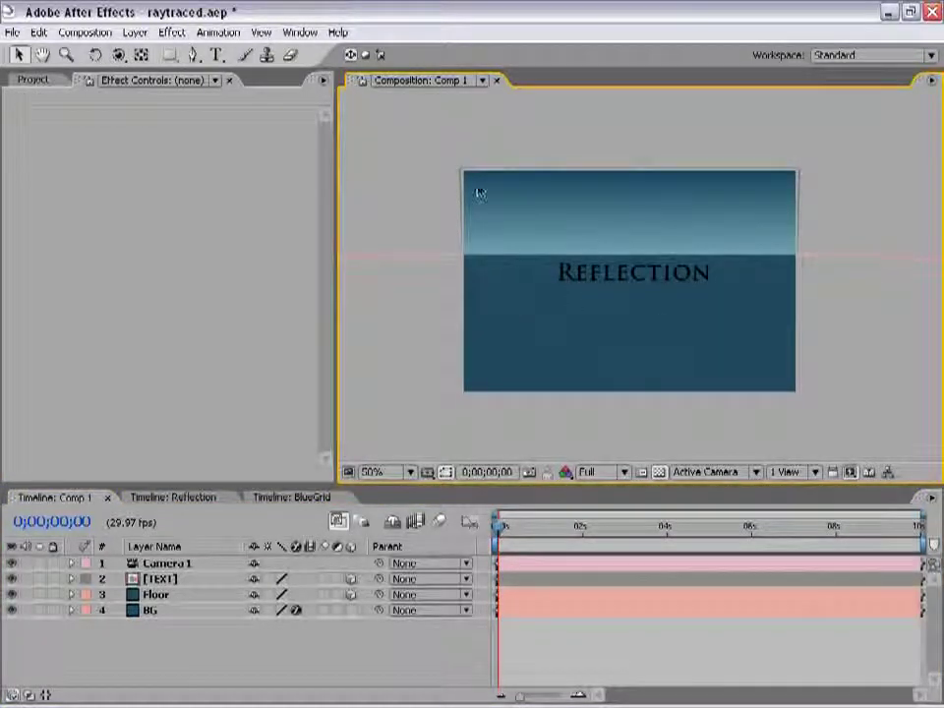
left_click(133, 31)
Step: Add Light 1 as a Point light at 200% intensity with Casts Shadows on
mouse_move(146, 51)
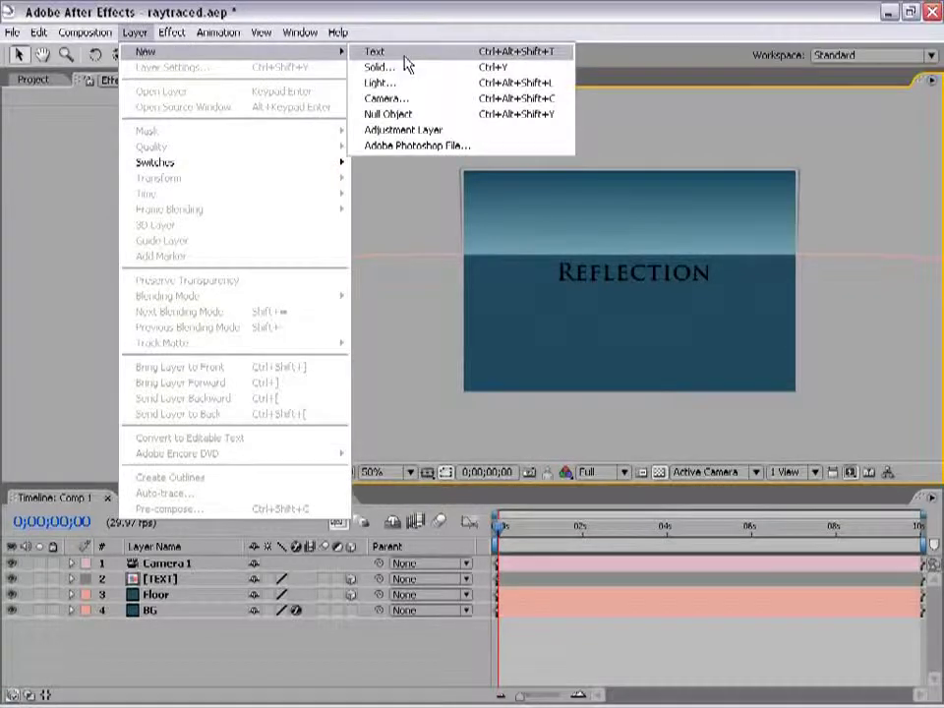
left_click(384, 84)
left_click_drag(784, 204, 358, 169)
left_click(381, 246)
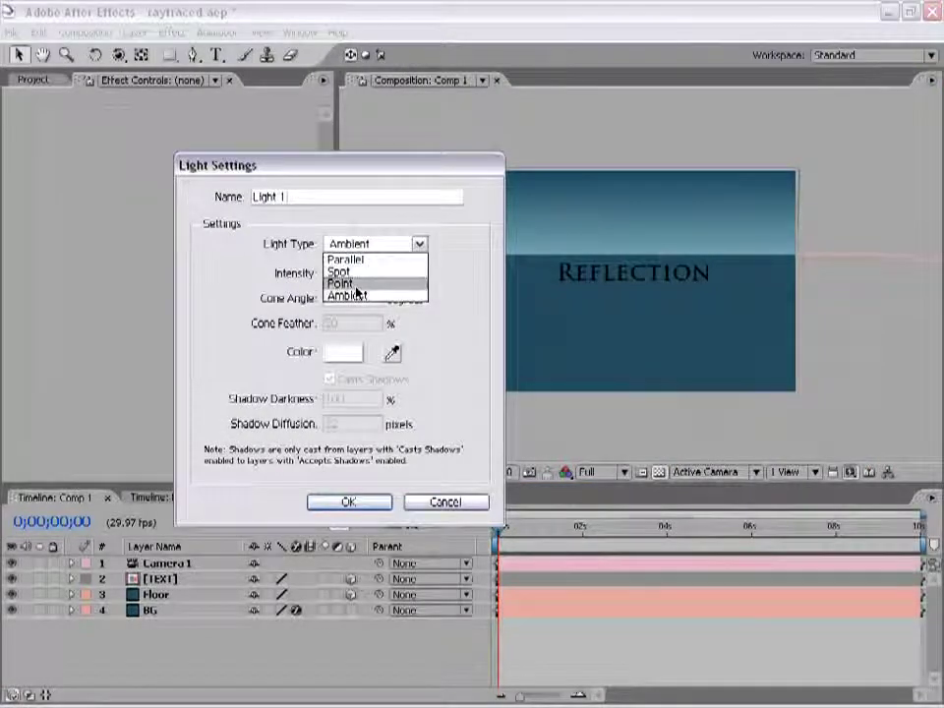
left_click(356, 285)
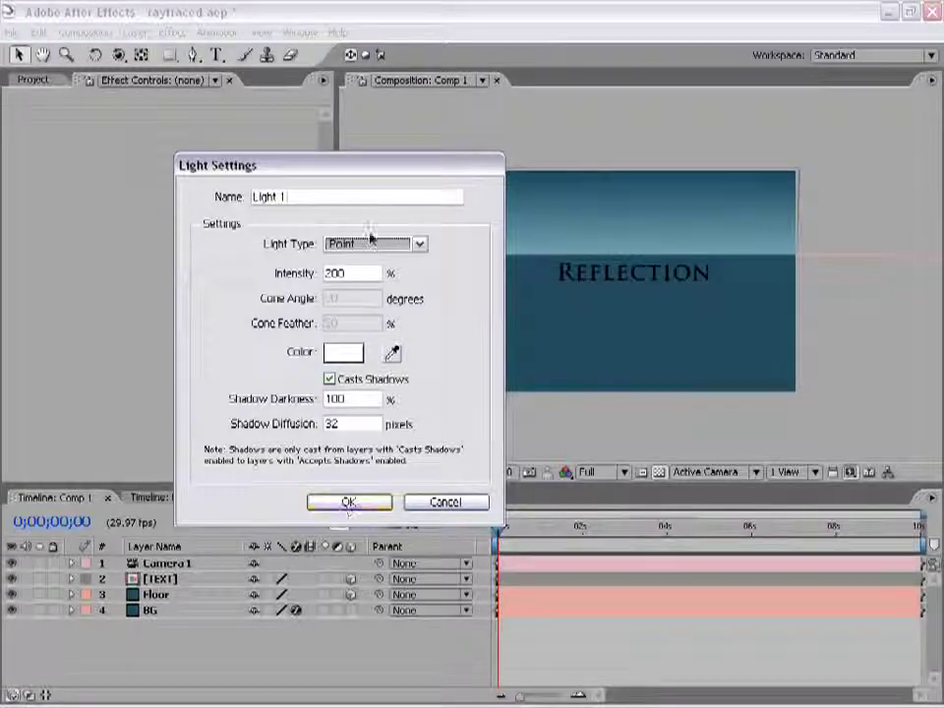
left_click_drag(365, 272, 348, 295)
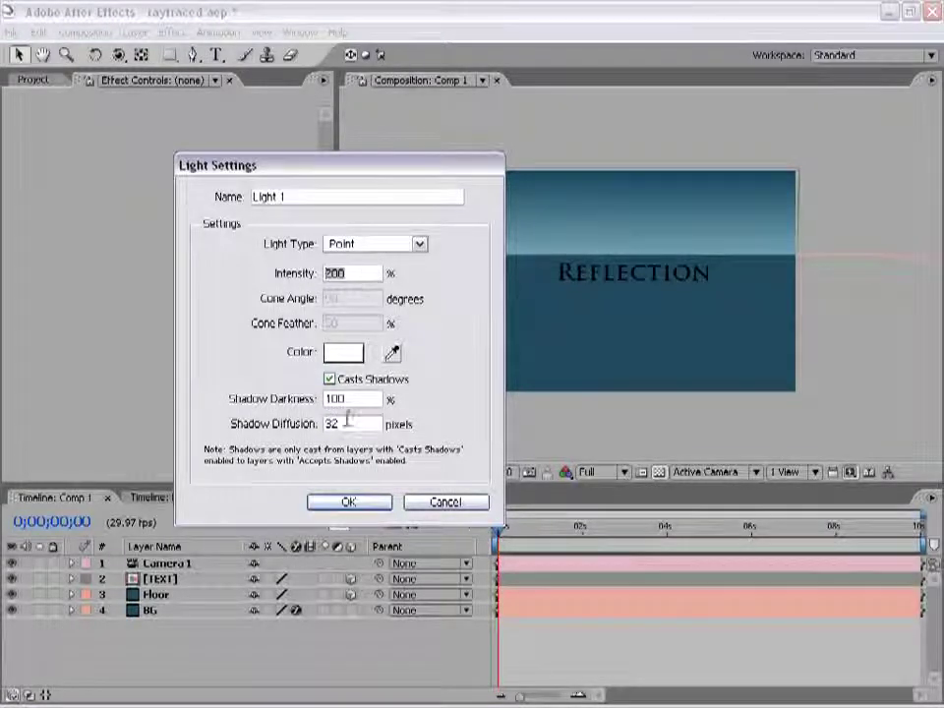
left_click(348, 504)
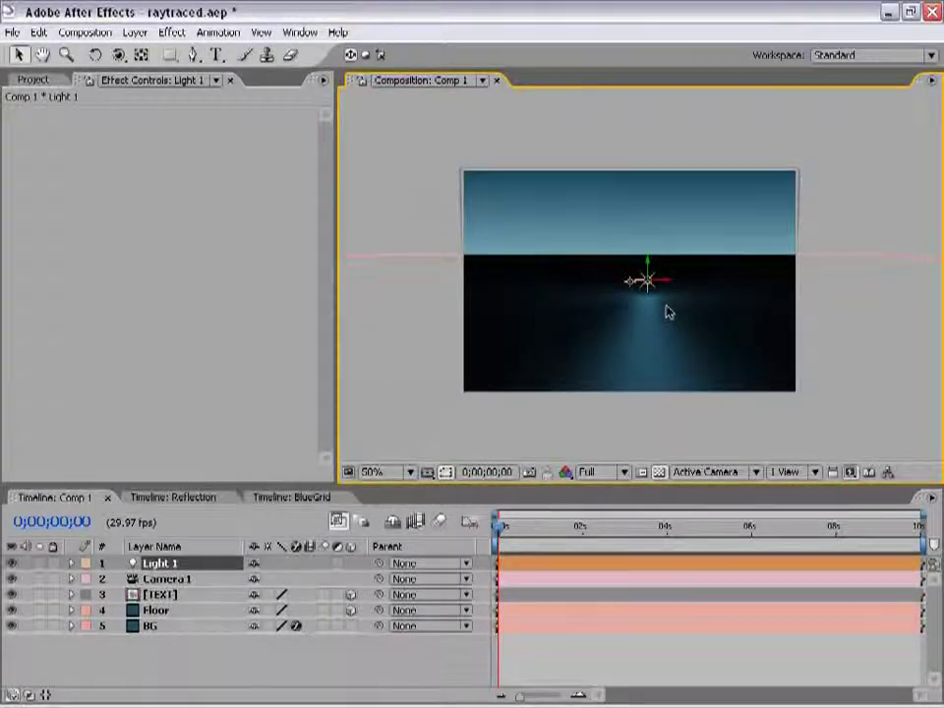
Step: Raise Light 1 high into the sky above the Reflection title in the camera view
key("period")
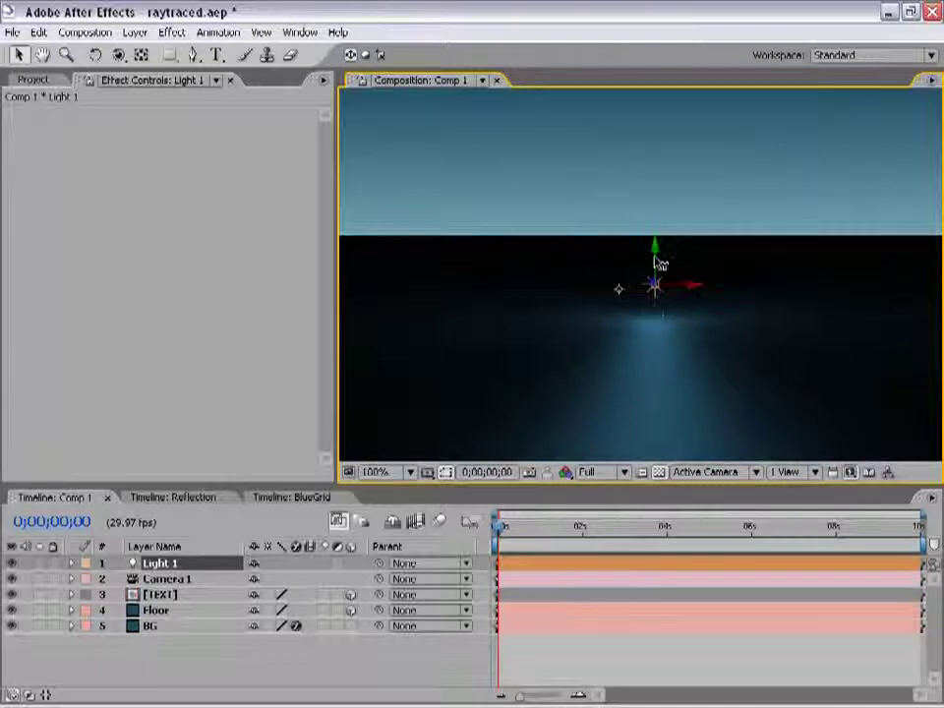
left_click_drag(659, 261, 659, 209)
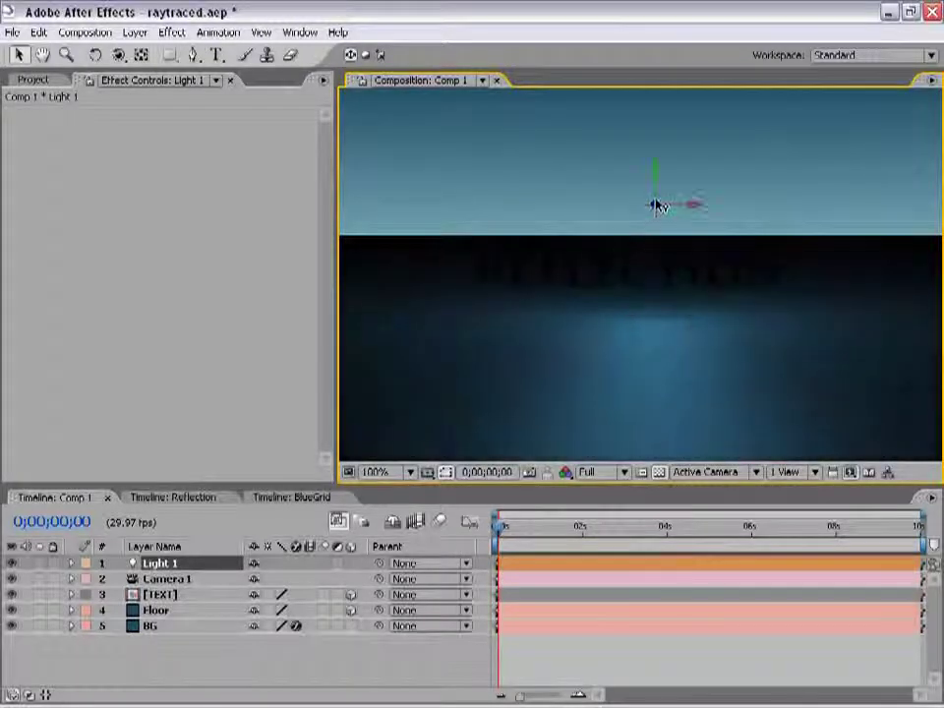
key("comma")
key("comma")
key("period")
key("period")
left_click_drag(632, 295, 665, 352)
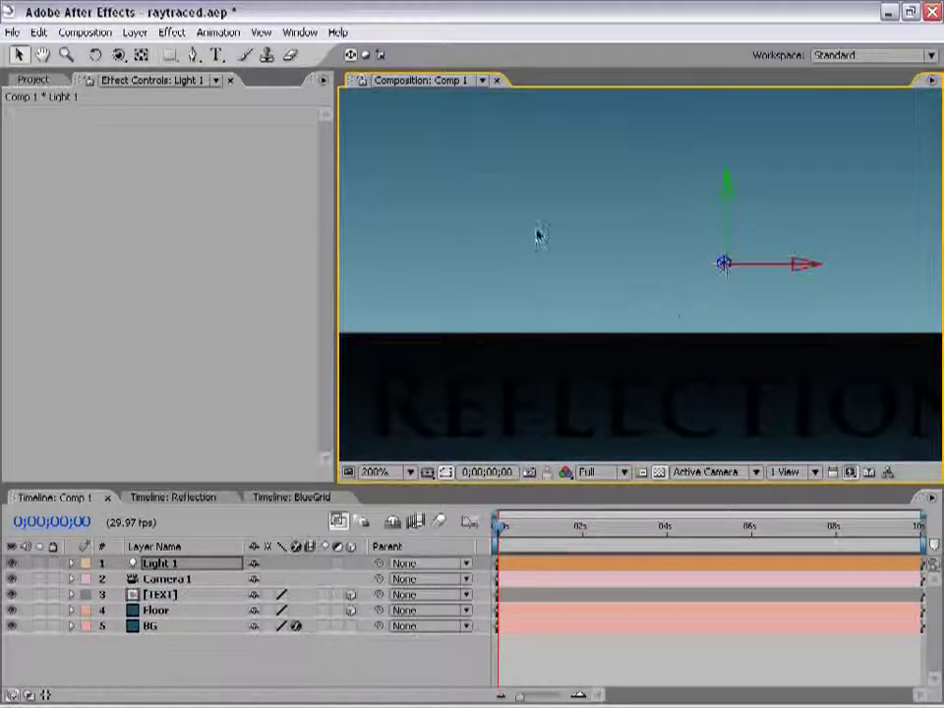
key("comma")
key("comma")
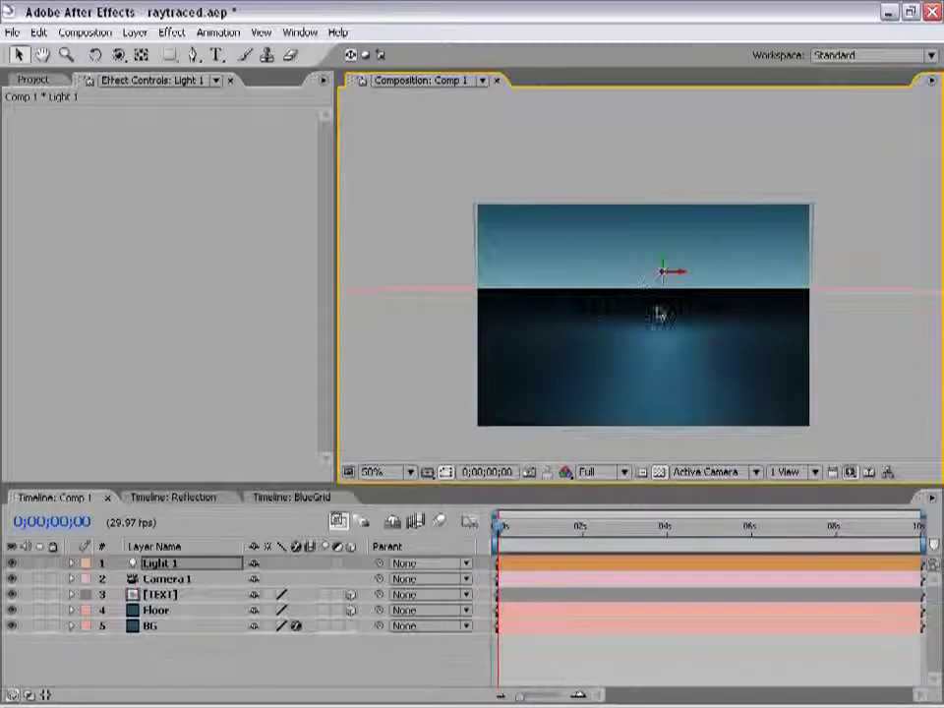
key("period")
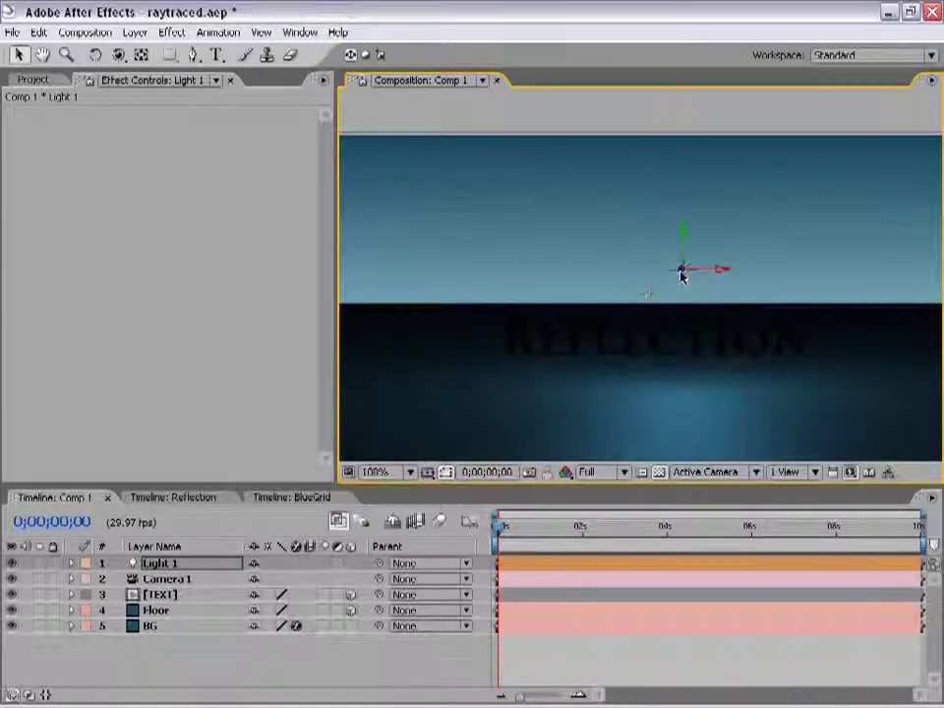
left_click_drag(685, 276, 679, 272)
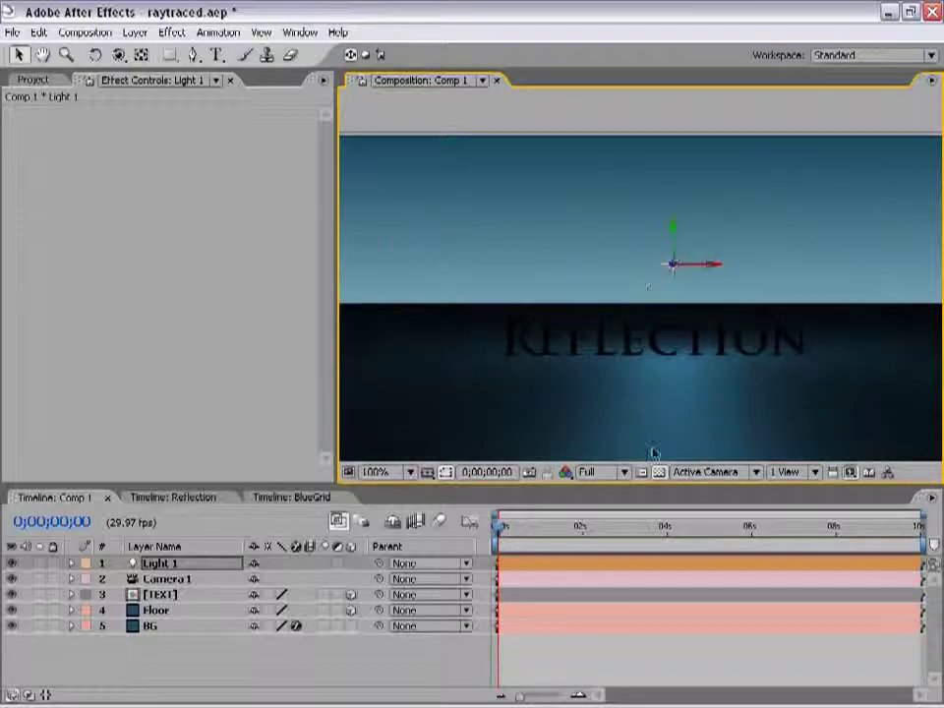
Step: In Top view, push Light 1 further behind the title, then check the floor glow from Active Camera
left_click(713, 480)
left_click(695, 570)
scroll(647, 260, "down", 1)
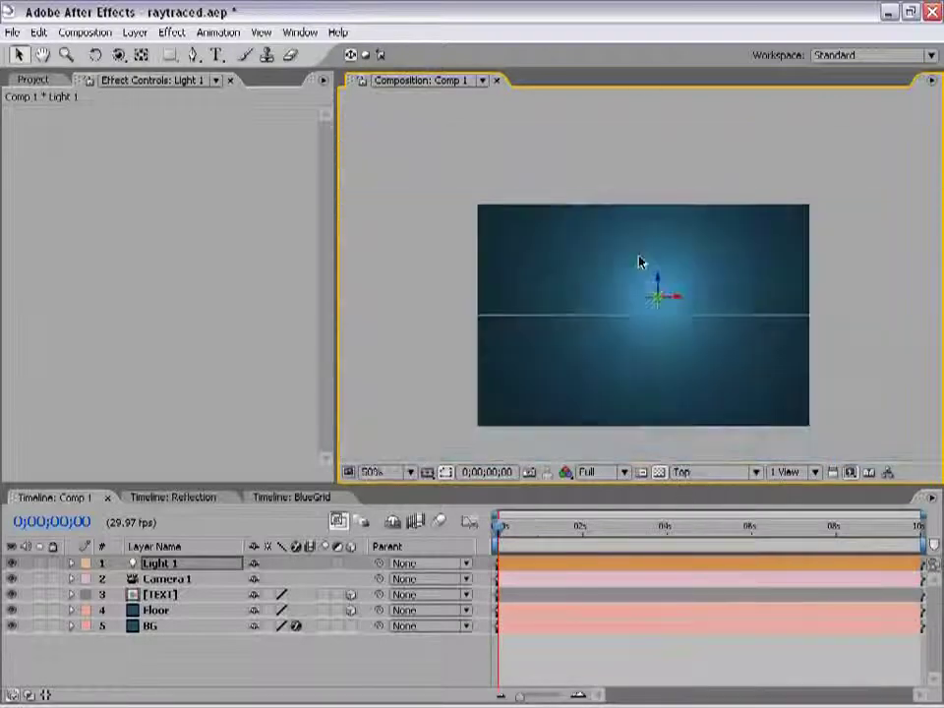
left_click_drag(659, 288, 659, 252)
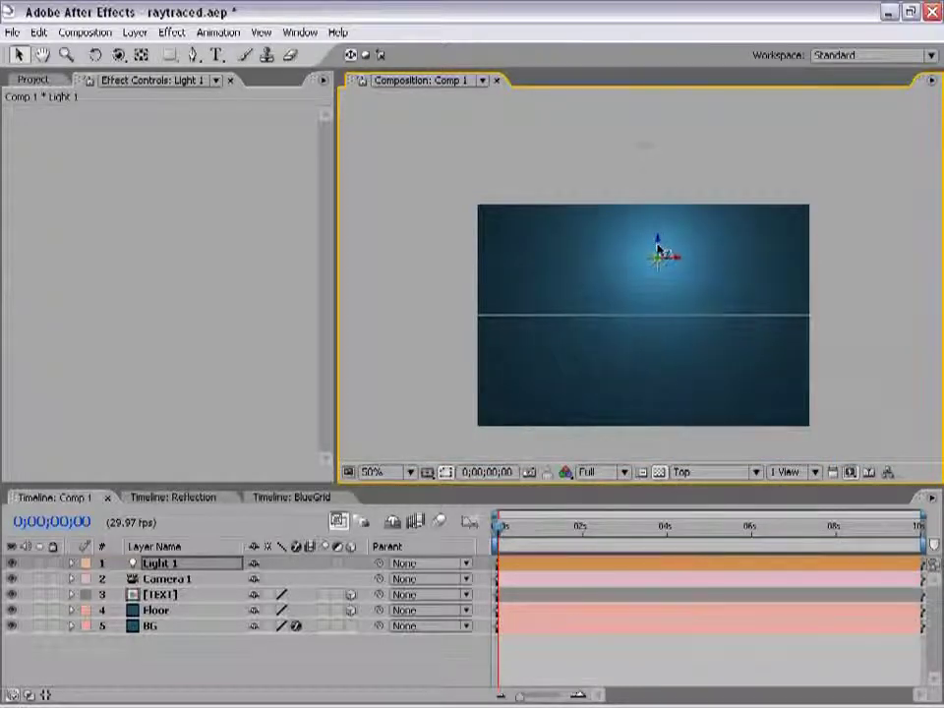
left_click(696, 480)
left_click(698, 494)
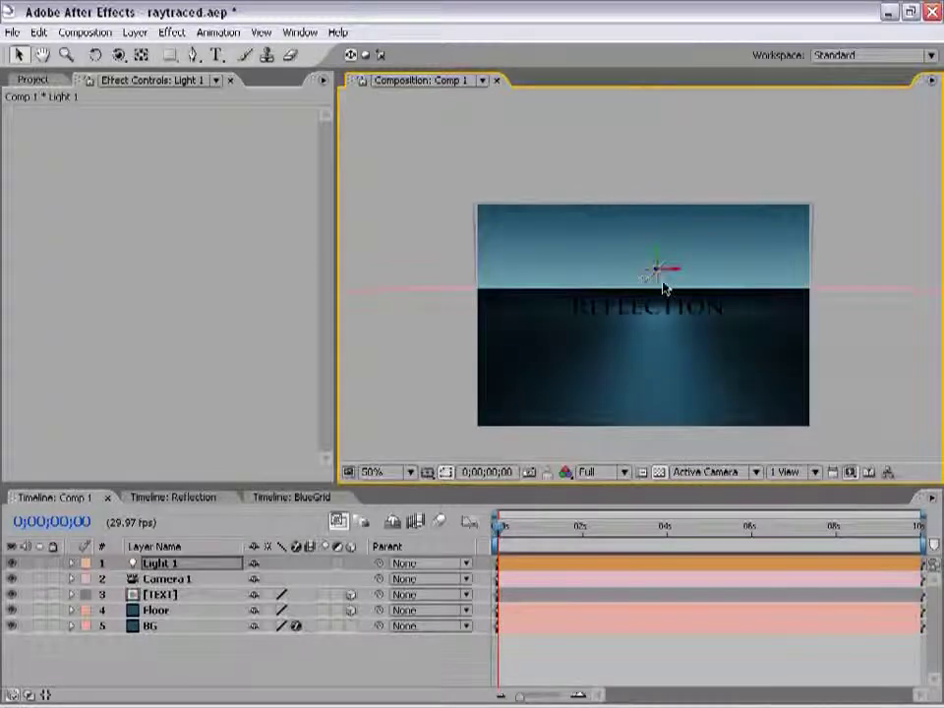
scroll(659, 280, "up", 1)
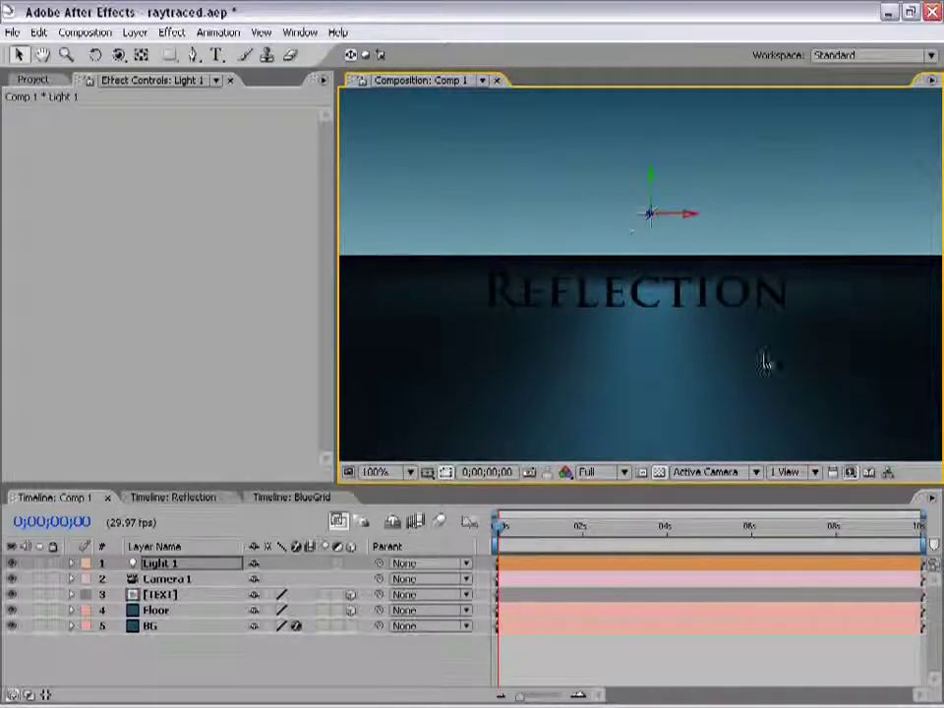
key("comma")
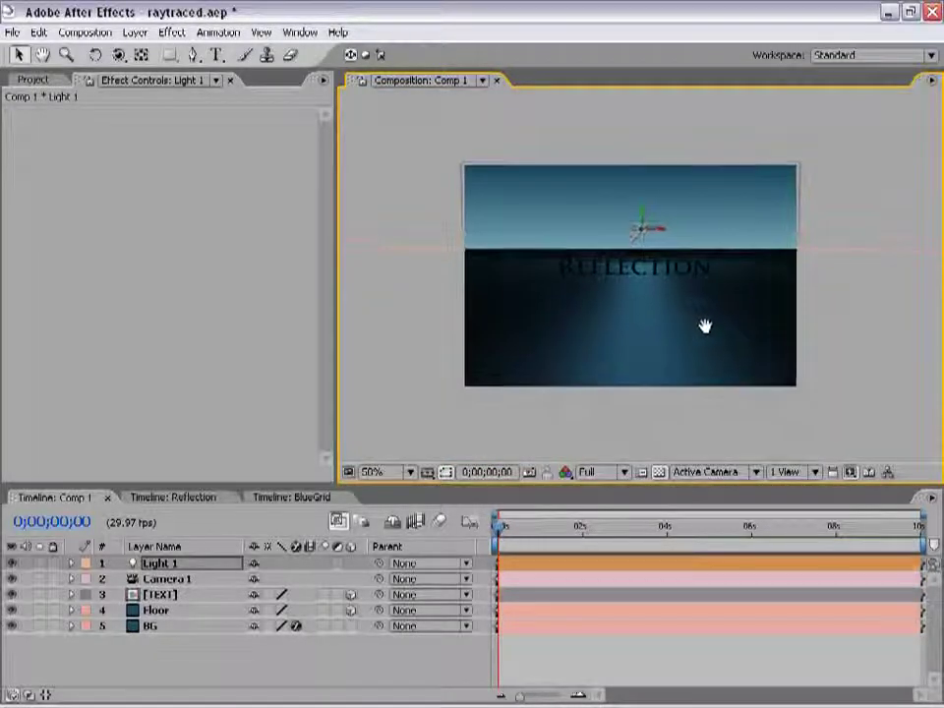
left_click(861, 204)
key("period")
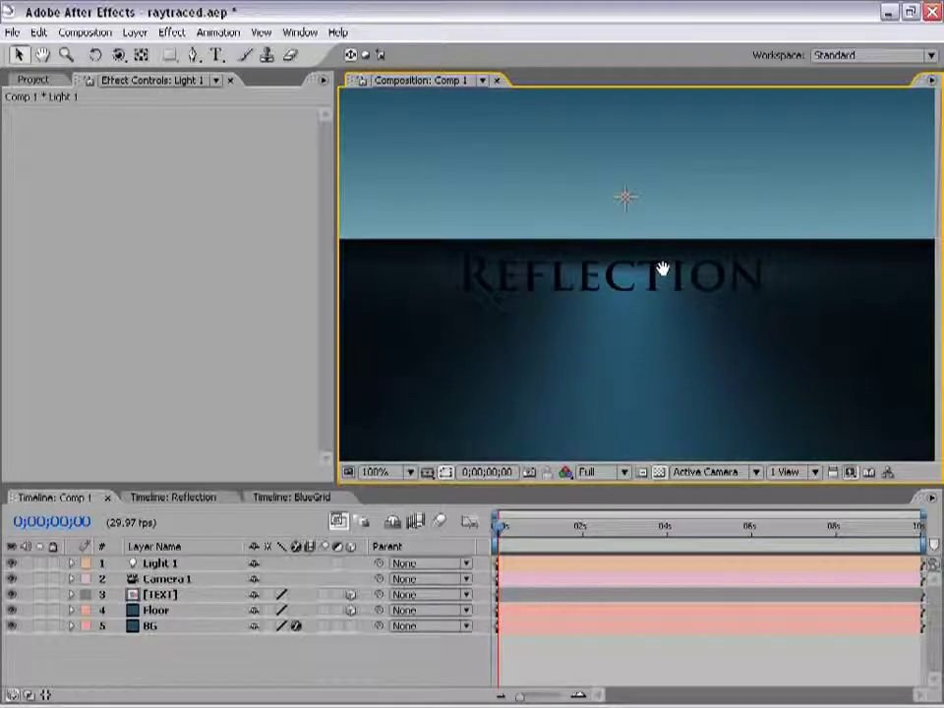
key("comma")
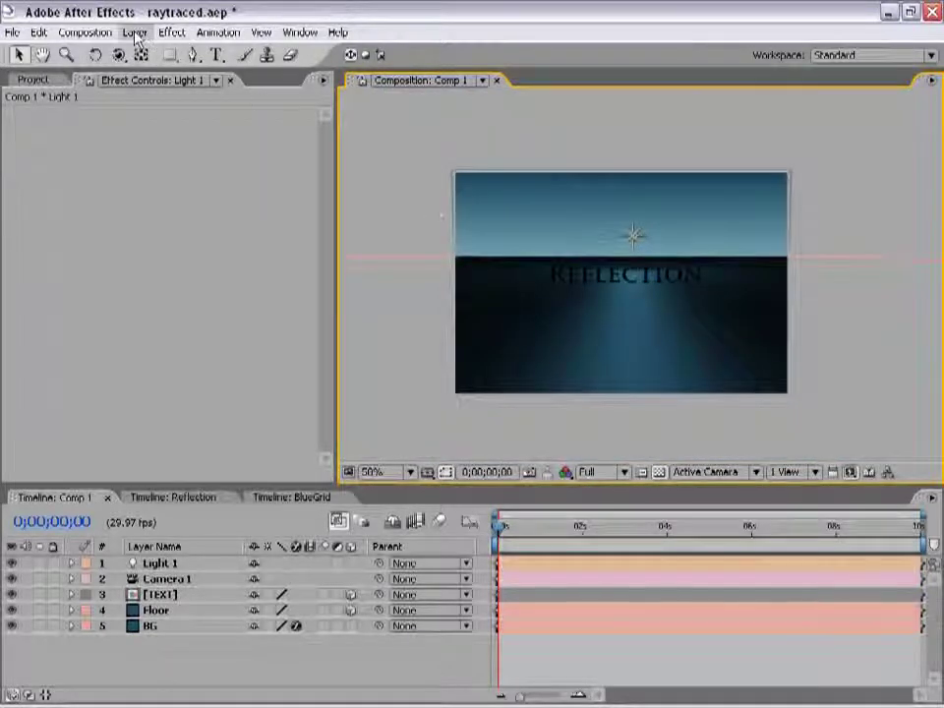
Step: Add a new light, Light 2, of type Ambient at 30% intensity
left_click(135, 33)
mouse_move(171, 54)
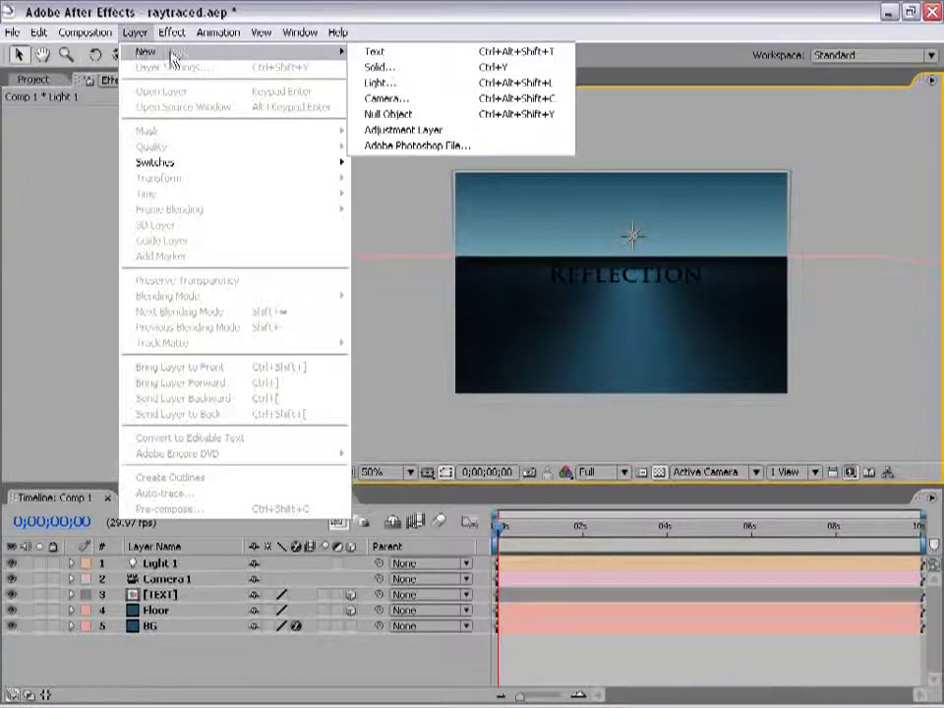
left_click(394, 83)
left_click(419, 244)
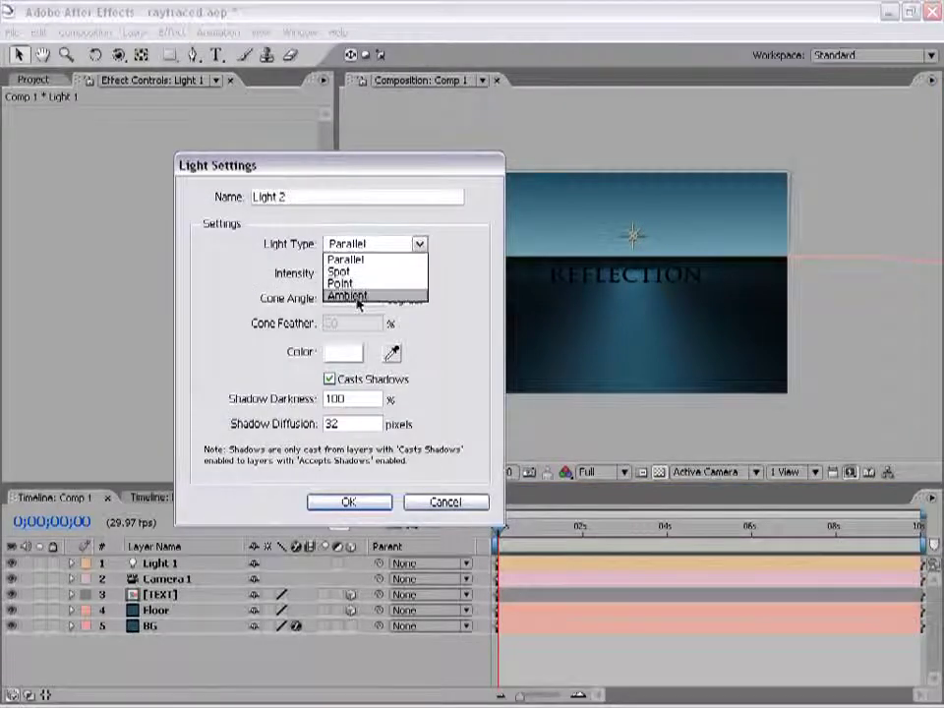
left_click(356, 296)
double_click(355, 273)
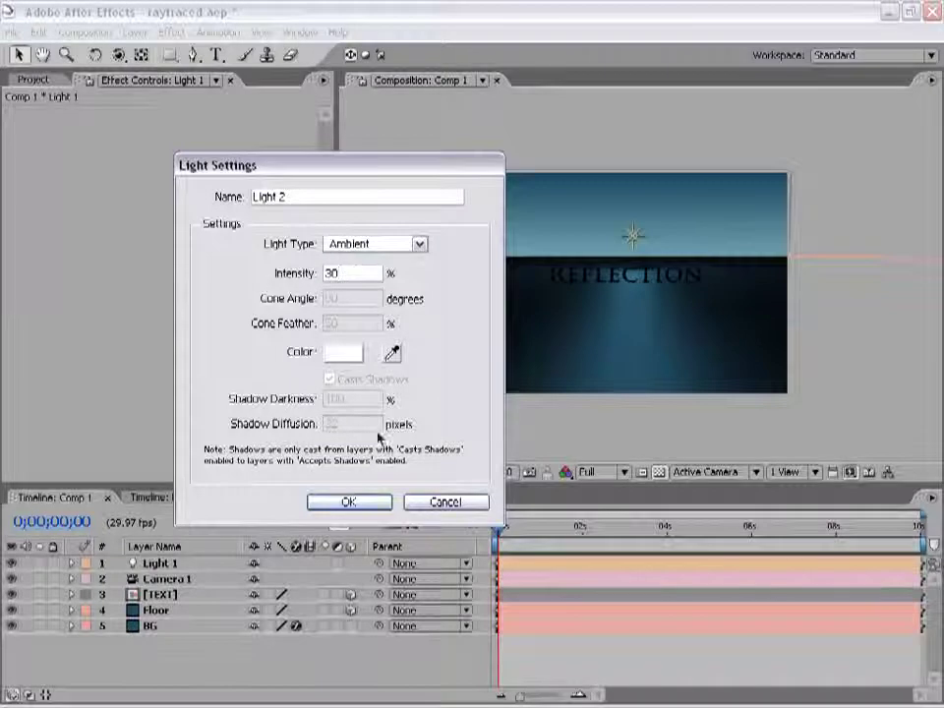
left_click(348, 502)
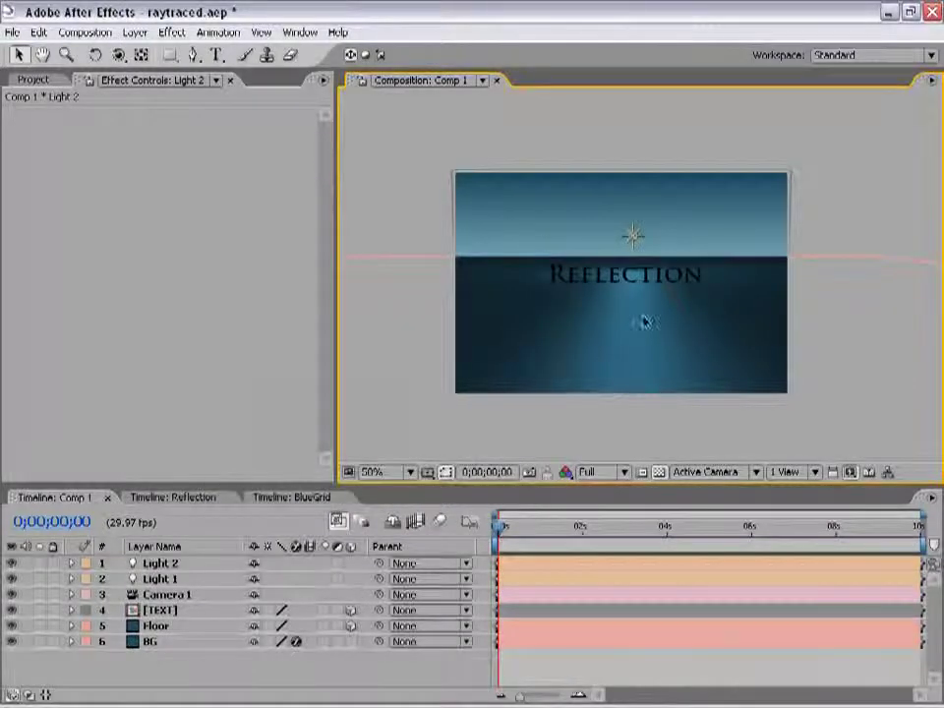
key("slash")
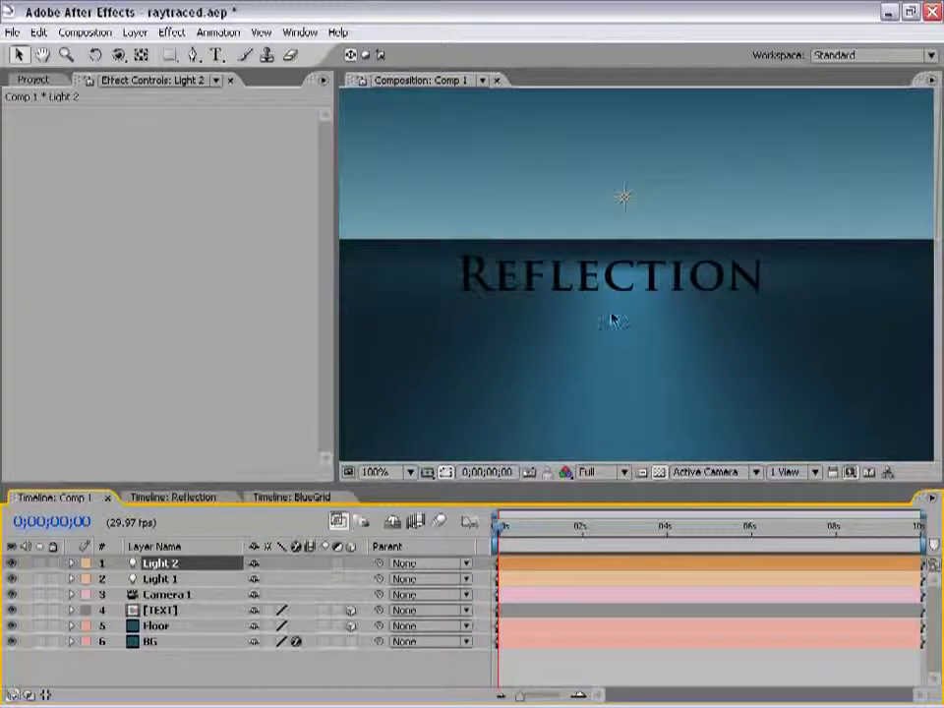
key("comma")
Step: Check the Intensity values: Light 1 at 200% and Light 2 at 30%
left_click(177, 580)
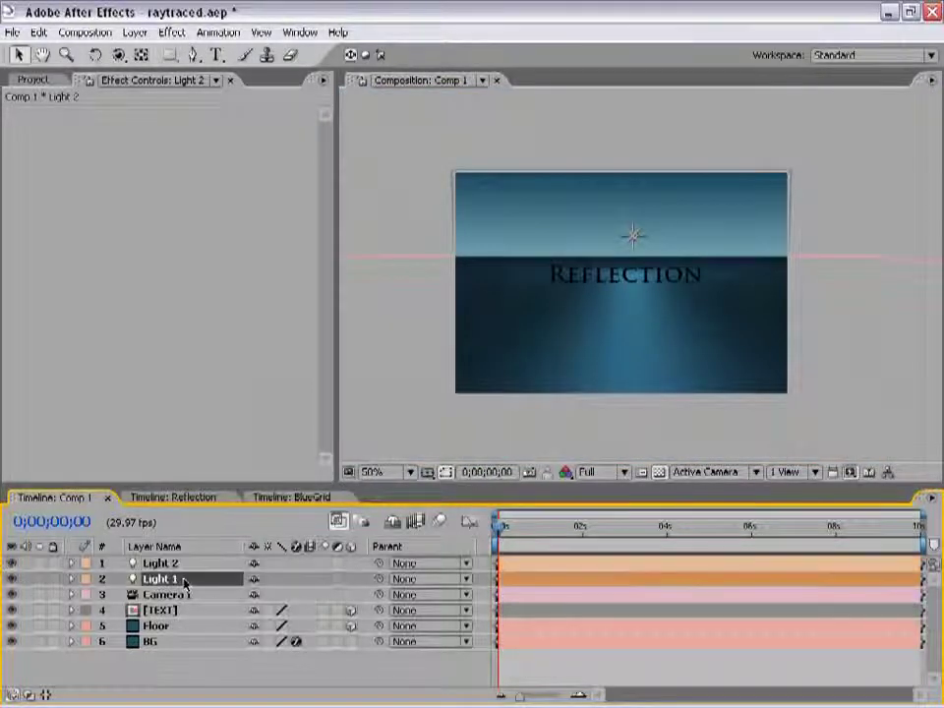
key("t")
mouse_move(253, 596)
left_mouse_down()
mouse_move(321, 580)
mouse_move(481, 574)
mouse_move(295, 578)
left_mouse_up()
left_click(157, 563)
left_click(72, 562)
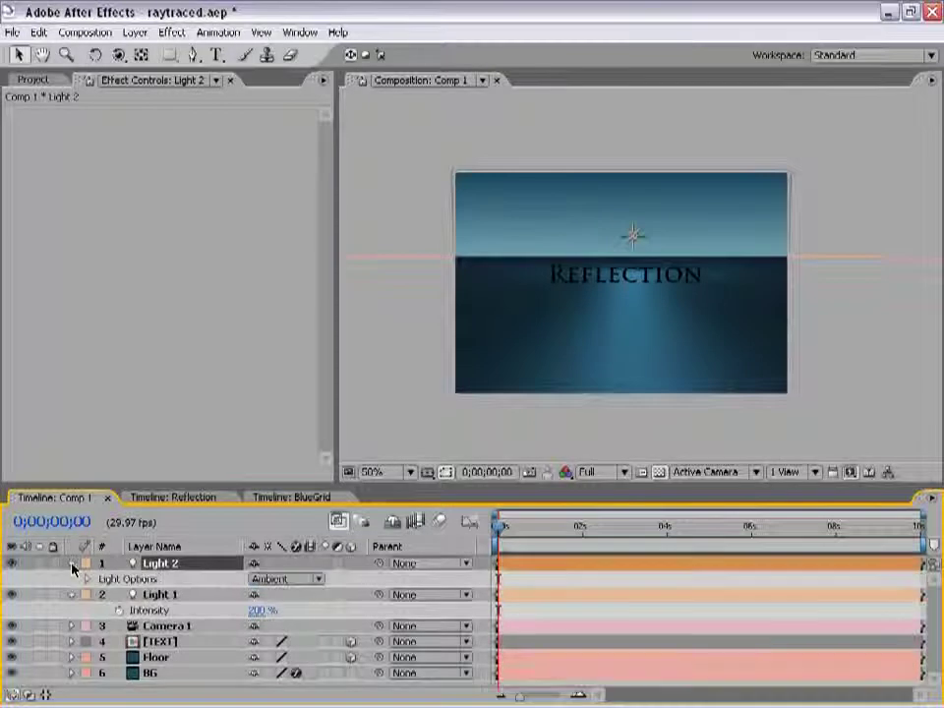
key("t")
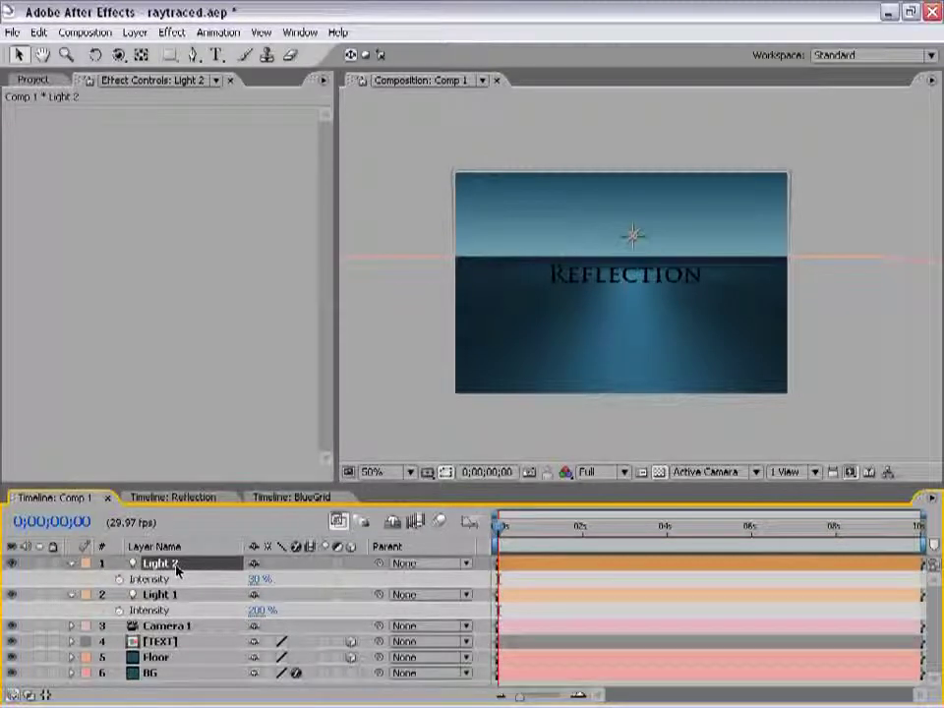
key("period")
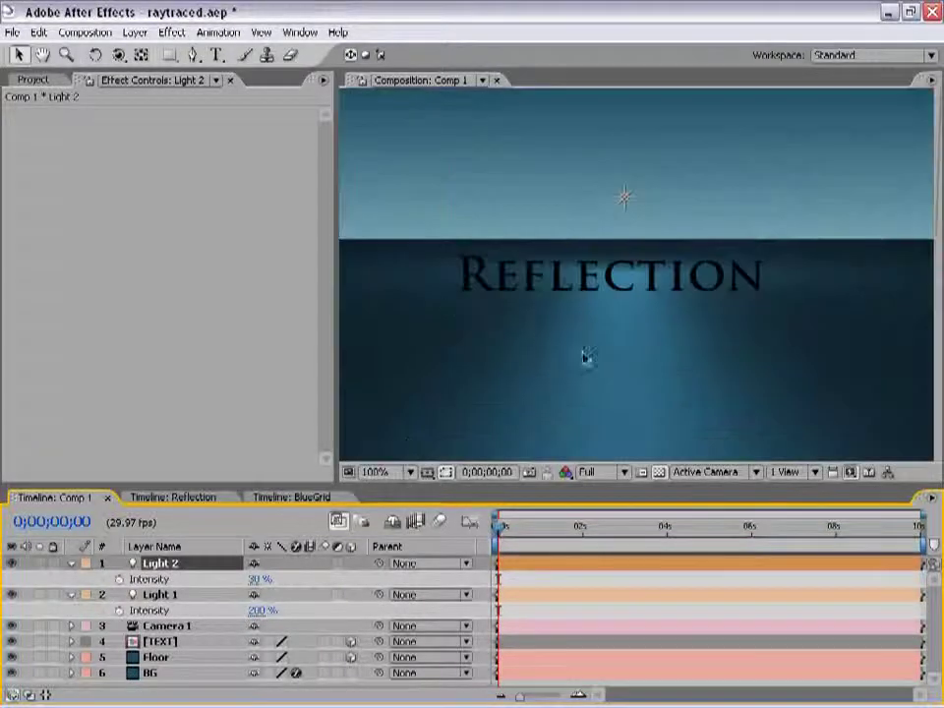
key("comma")
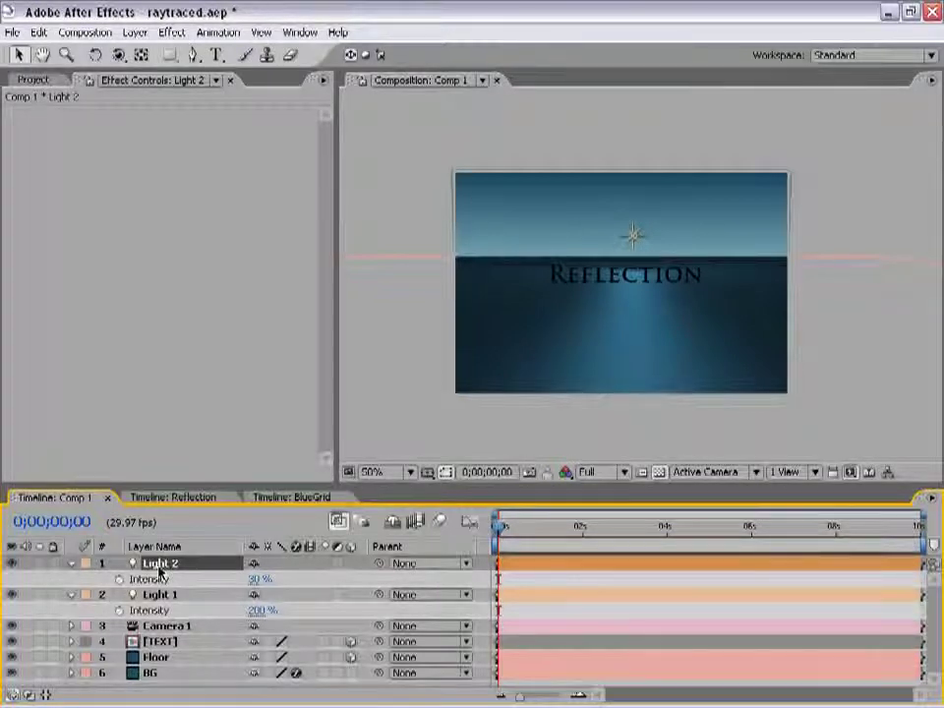
Step: Rename the ambient Light 2 layer to Fill
key("Return")
type("H")
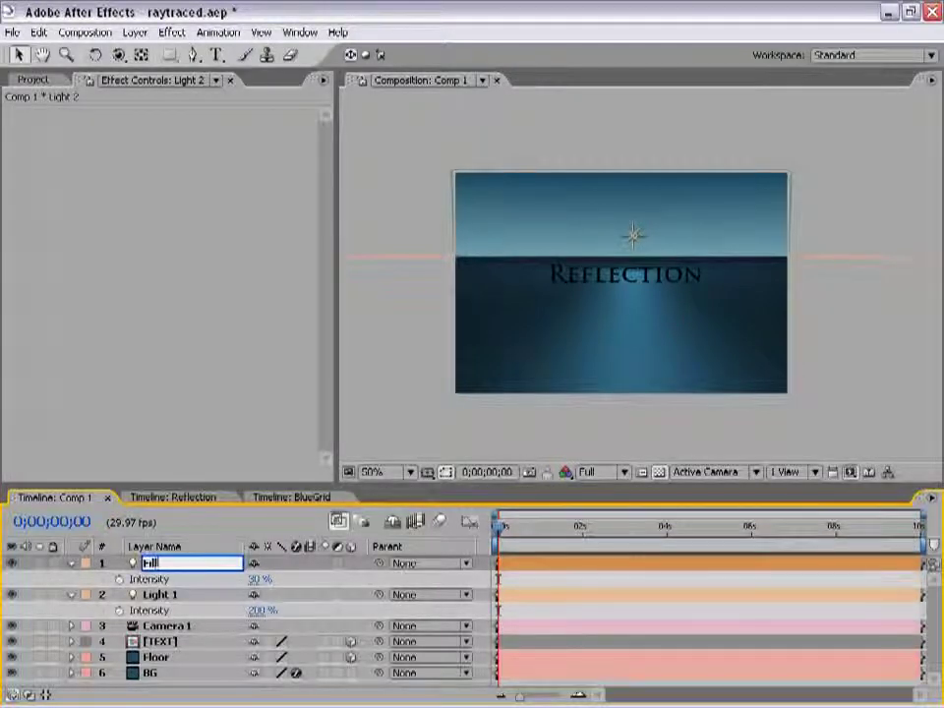
key("Return")
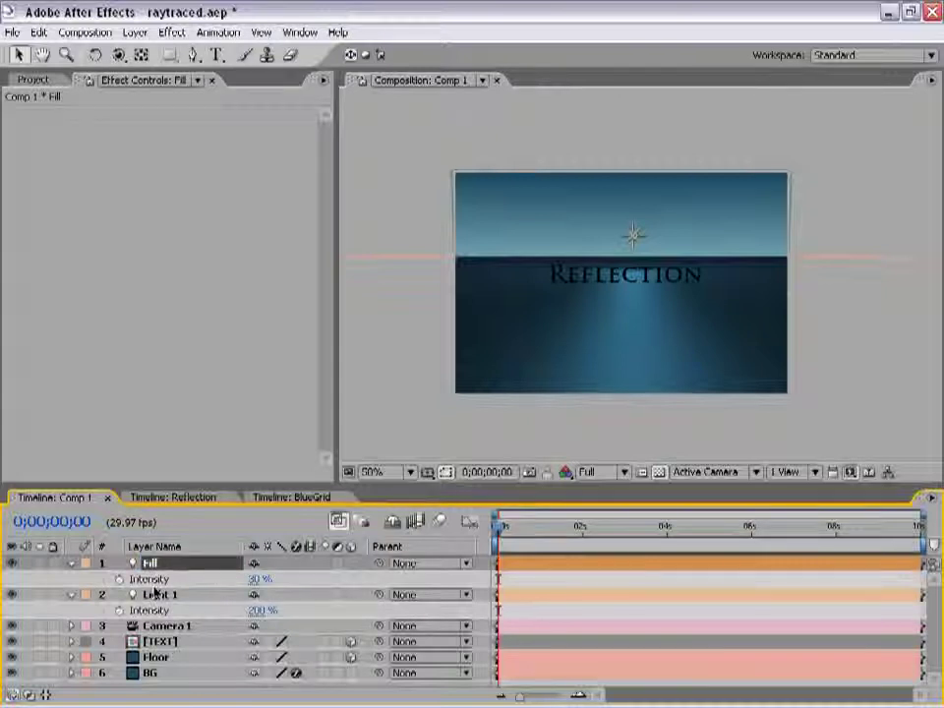
Step: Rename the Light 1 layer to Point, then select all layers
left_click(155, 592)
key("Return")
type("Poin")
key("Return")
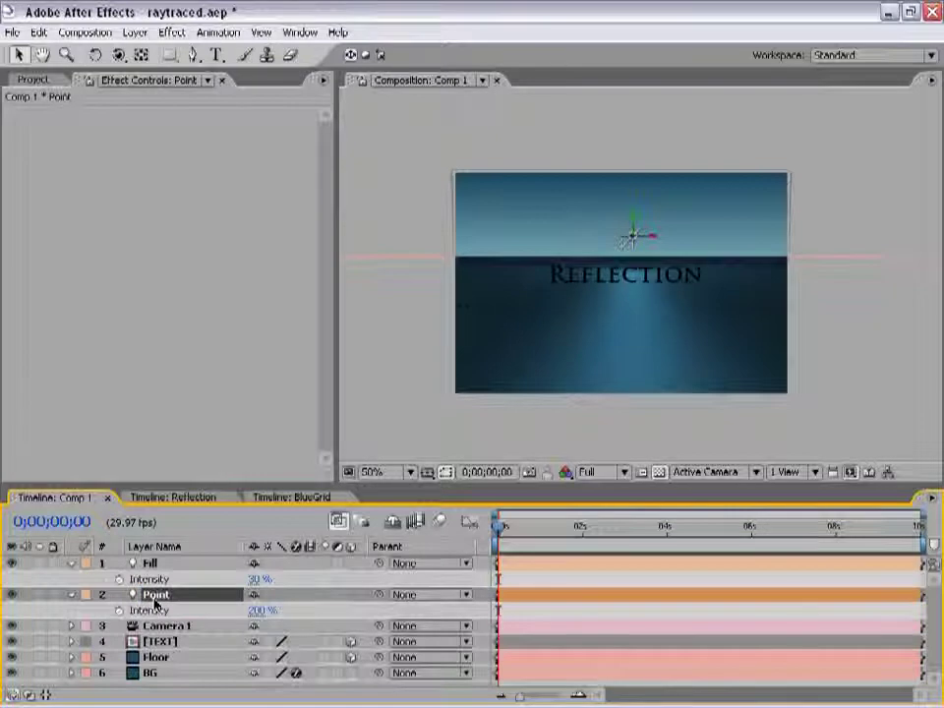
left_click(790, 316)
scroll(699, 284, "up", 1)
scroll(637, 337, "down", 1)
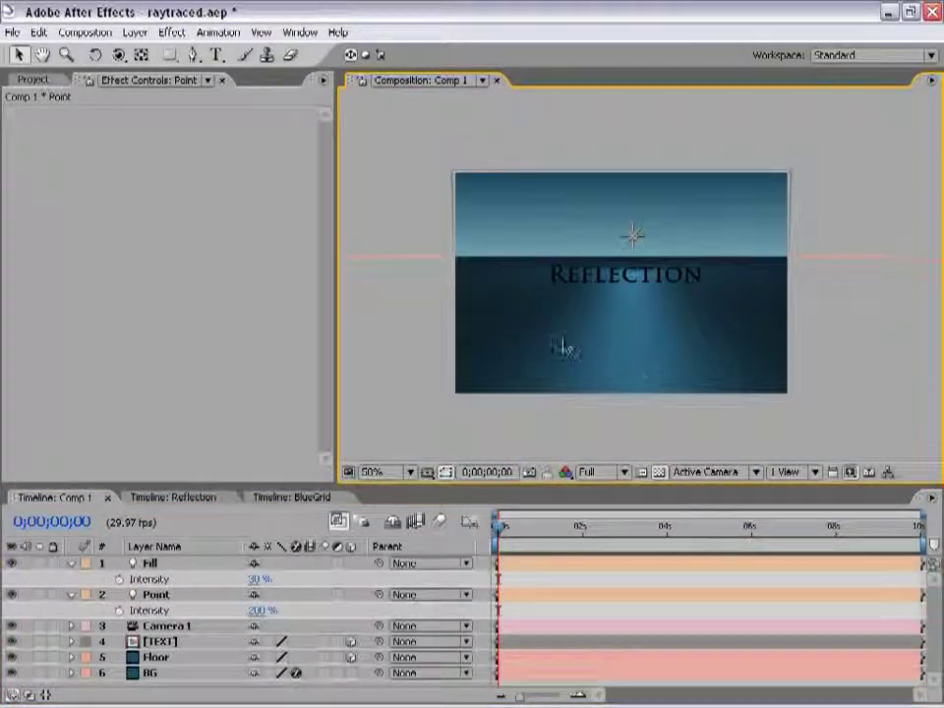
scroll(557, 402, "down", 1)
scroll(570, 411, "up", 1)
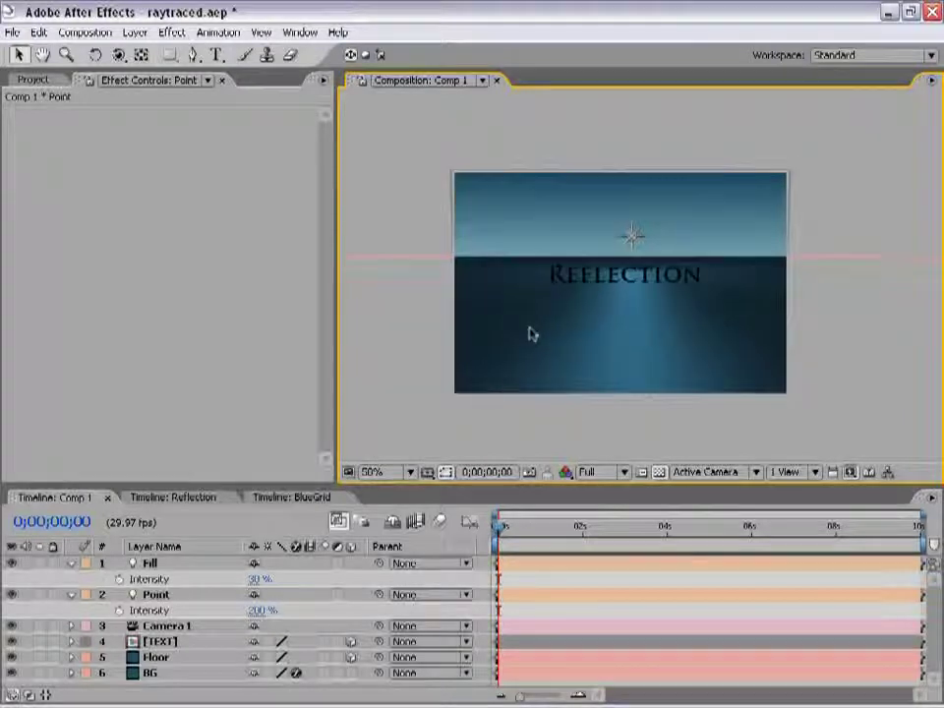
key("ctrl+a")
Step: Collapse all layers and expand the Floor layer's Material Options
left_click(71, 594)
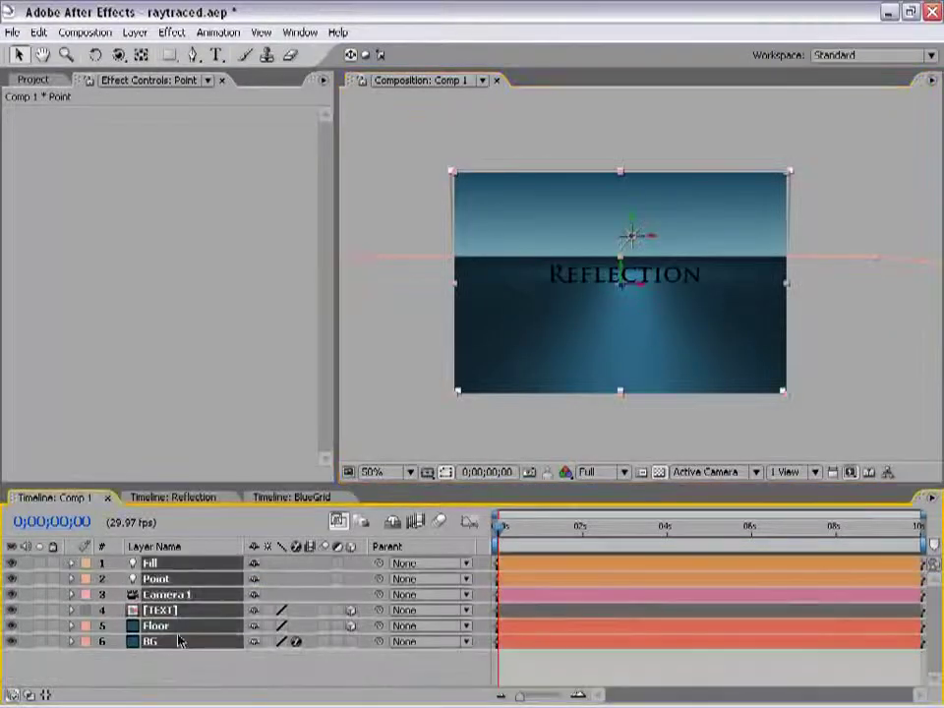
key("F2")
left_click(71, 625)
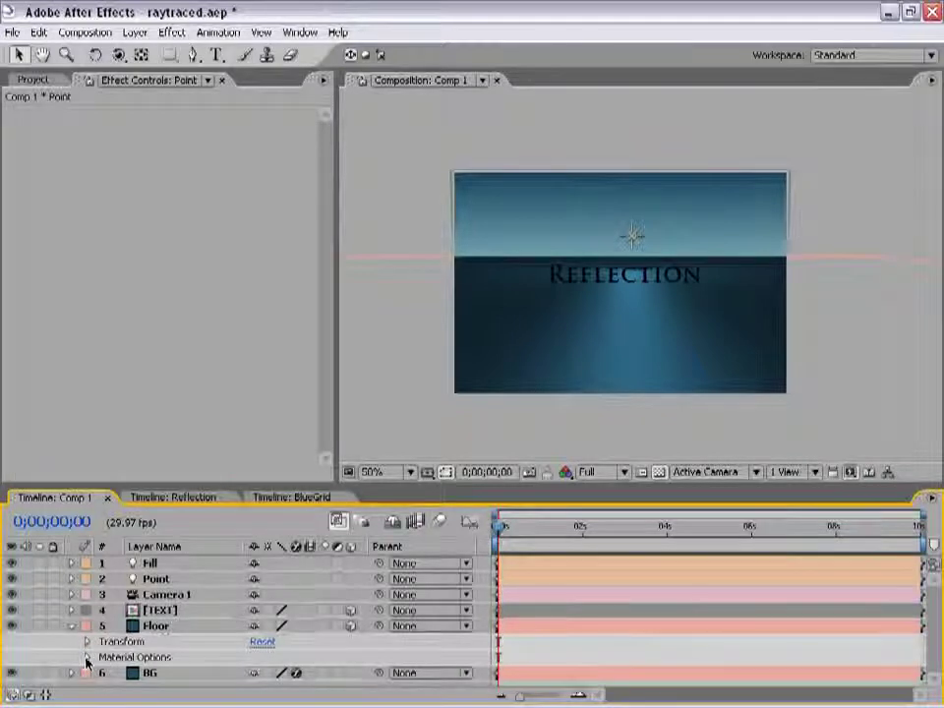
left_click(86, 658)
scroll(175, 653, "down", 3)
scroll(182, 630, "down", 1)
scroll(192, 614, "up", 1)
scroll(202, 609, "up", 2)
scroll(216, 600, "down", 1)
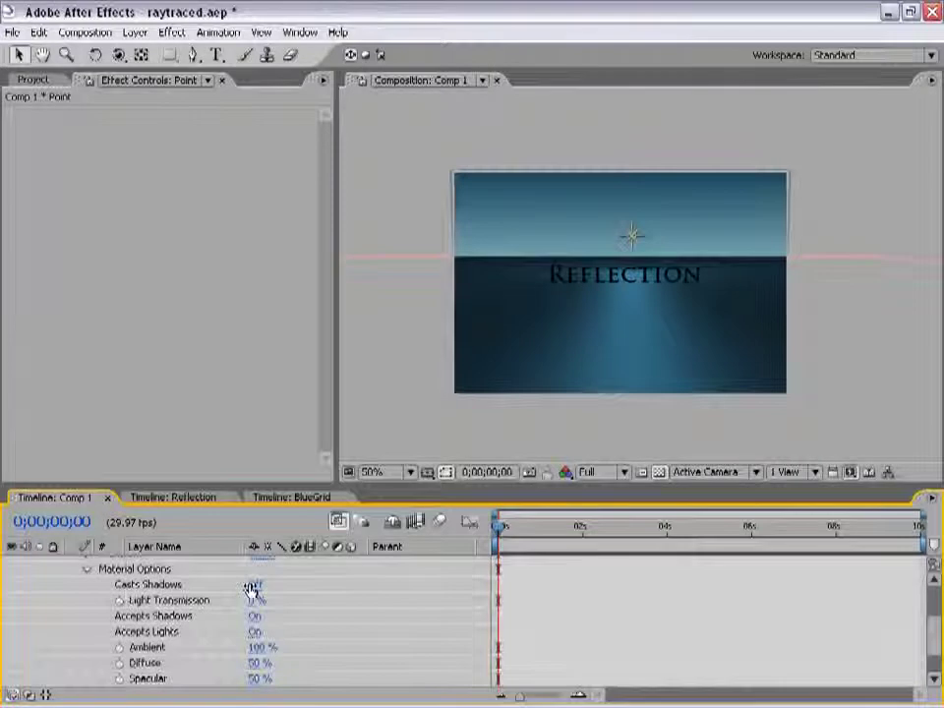
scroll(309, 630, "down", 2)
scroll(310, 609, "down", 1)
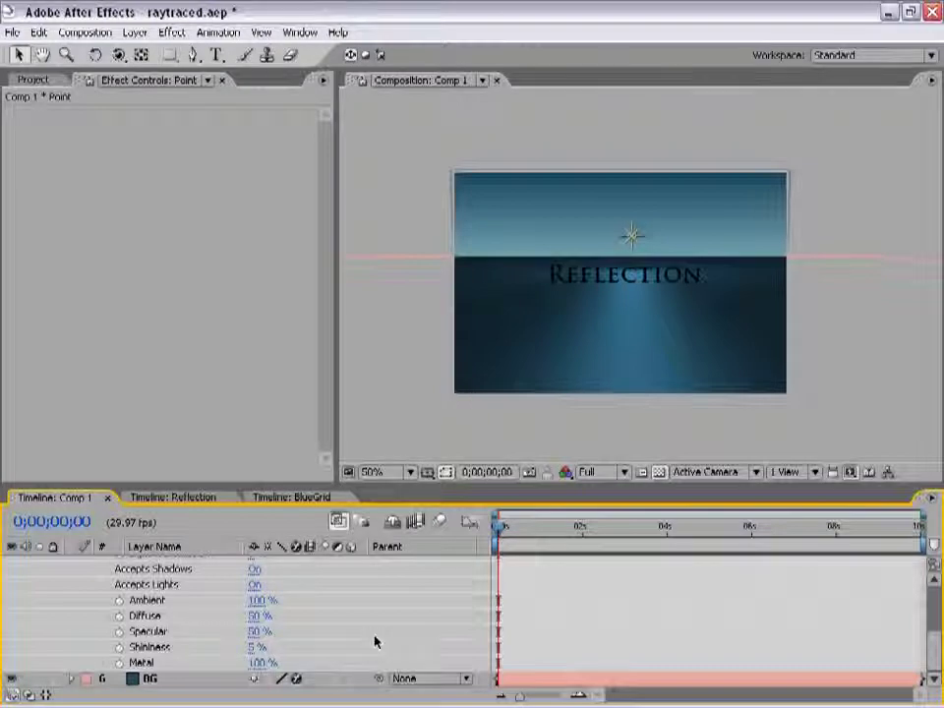
Step: Lower the Floor's Metal to 80% and raise its Diffuse to 100%
left_click_drag(261, 663, 239, 663)
left_click(256, 663)
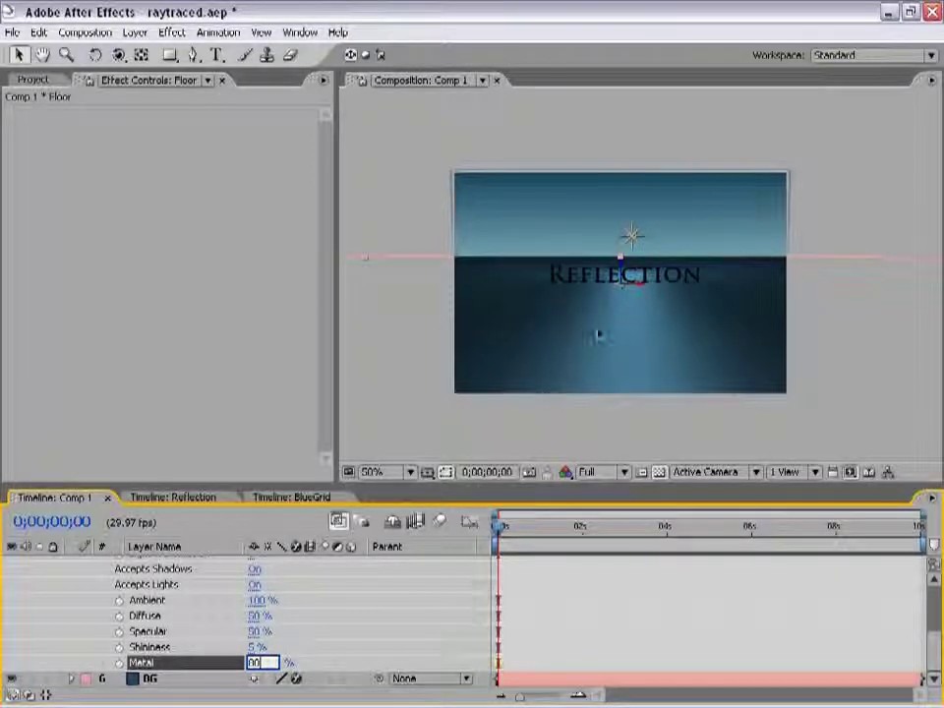
left_click(334, 621)
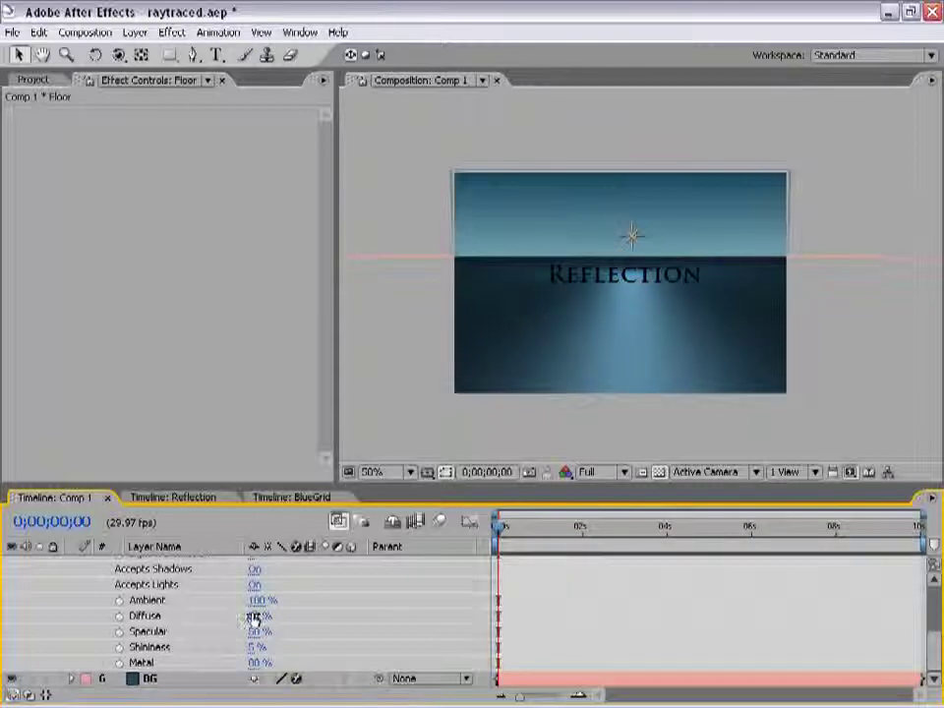
left_click_drag(253, 620, 334, 604)
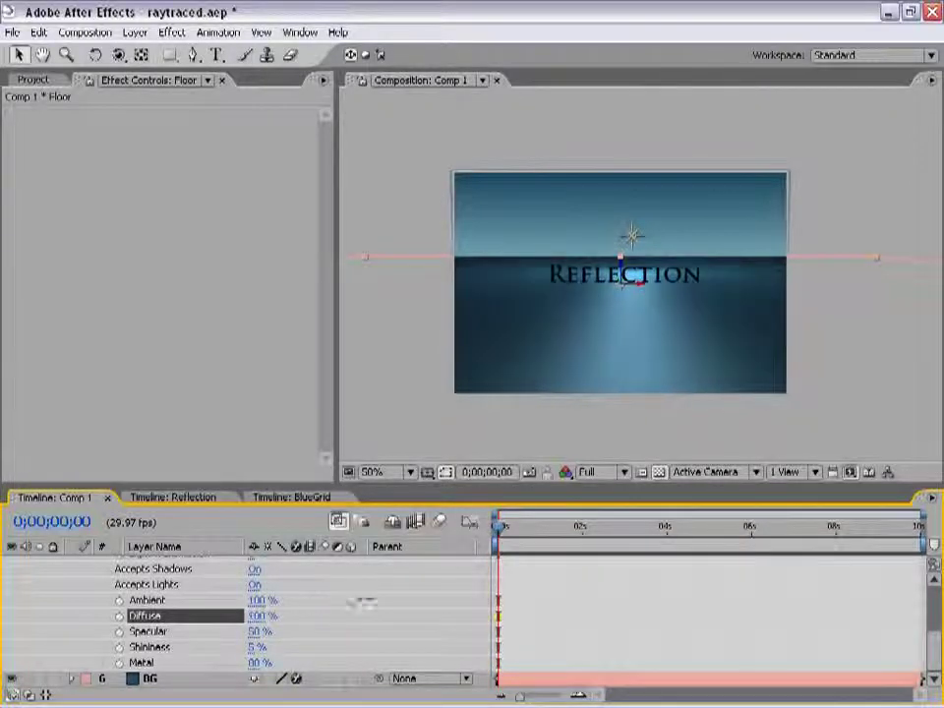
key("period")
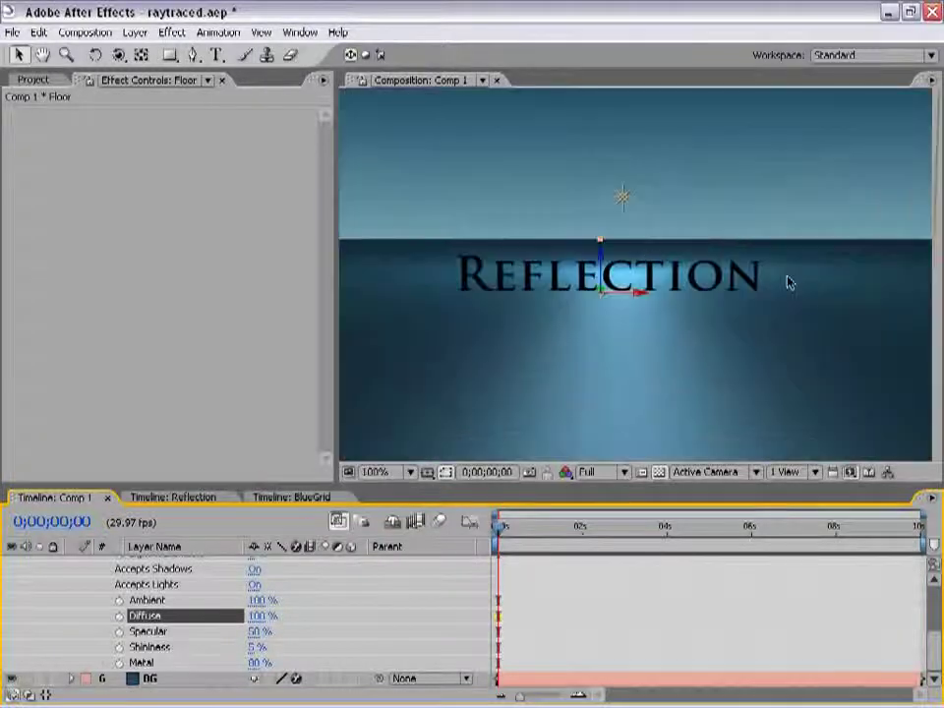
scroll(276, 617, "up", 4)
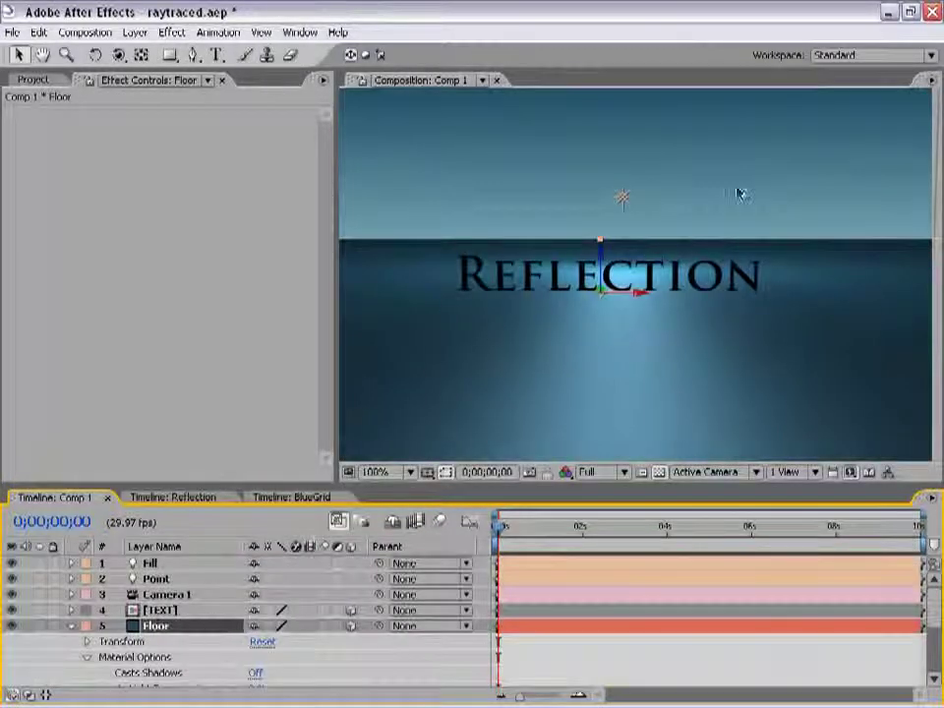
Step: Scrub the Point light's Intensity up from 200%, then collapse all layer properties
left_click(157, 581)
key("t")
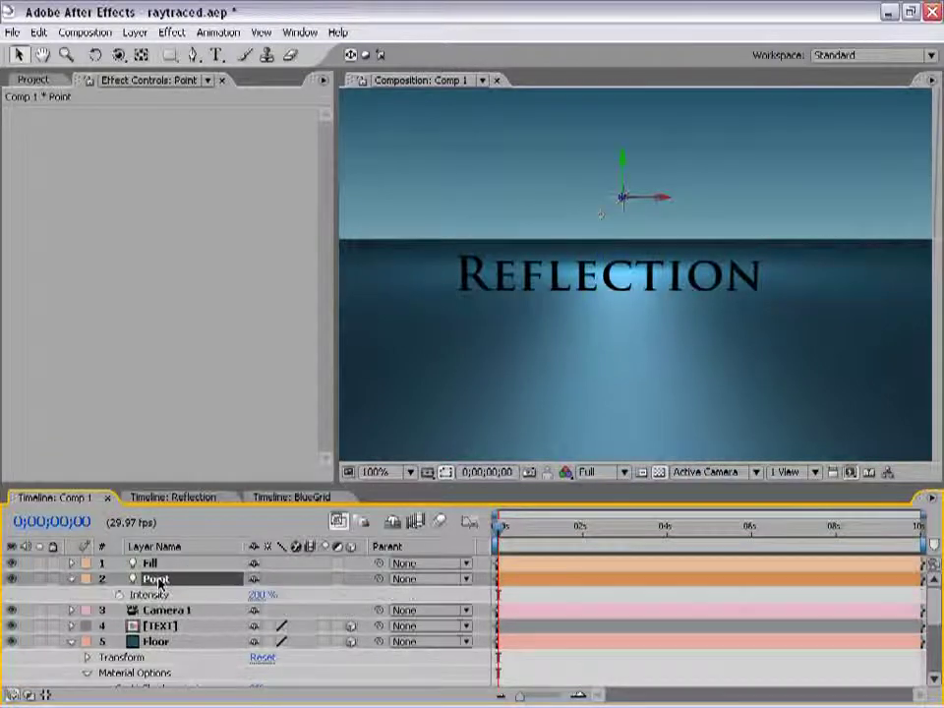
left_click_drag(257, 595, 288, 581)
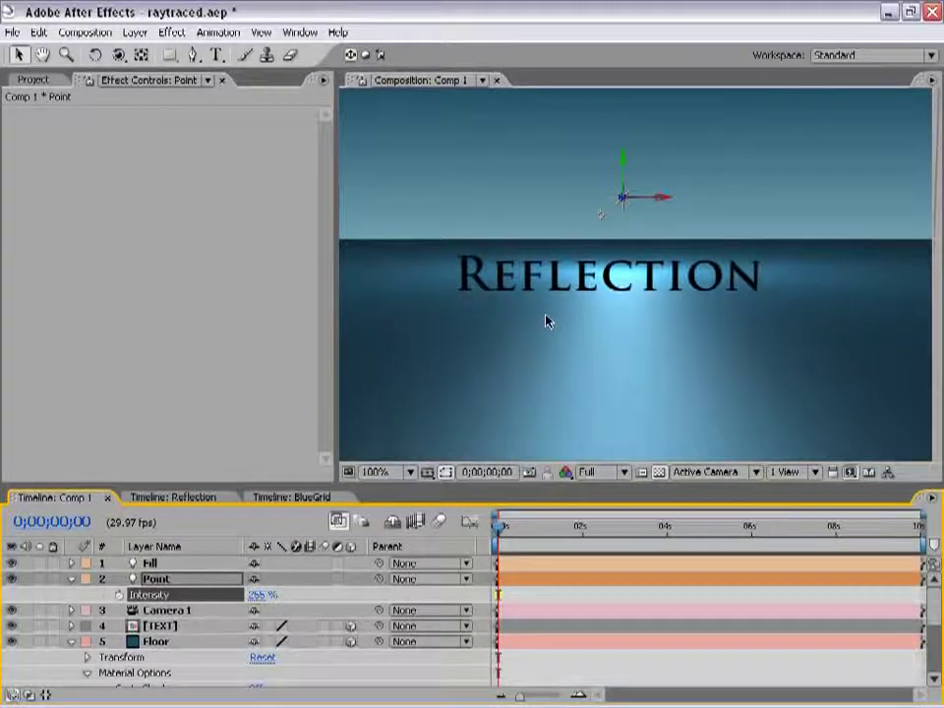
left_click_drag(650, 418, 665, 366)
key("comma")
key("ctrl+a")
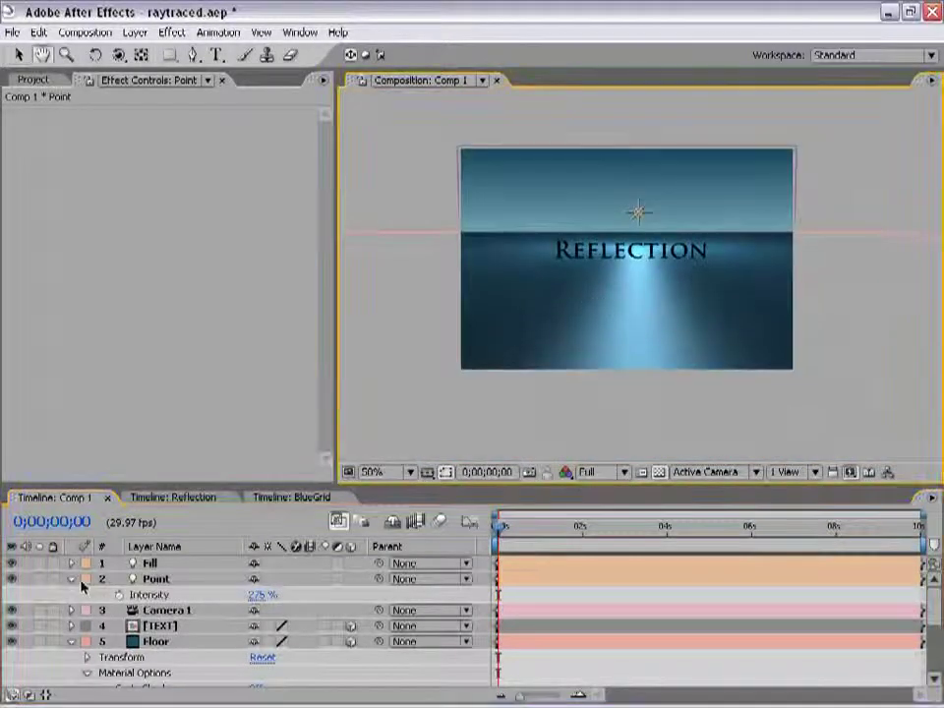
left_click(72, 582)
left_click(198, 675)
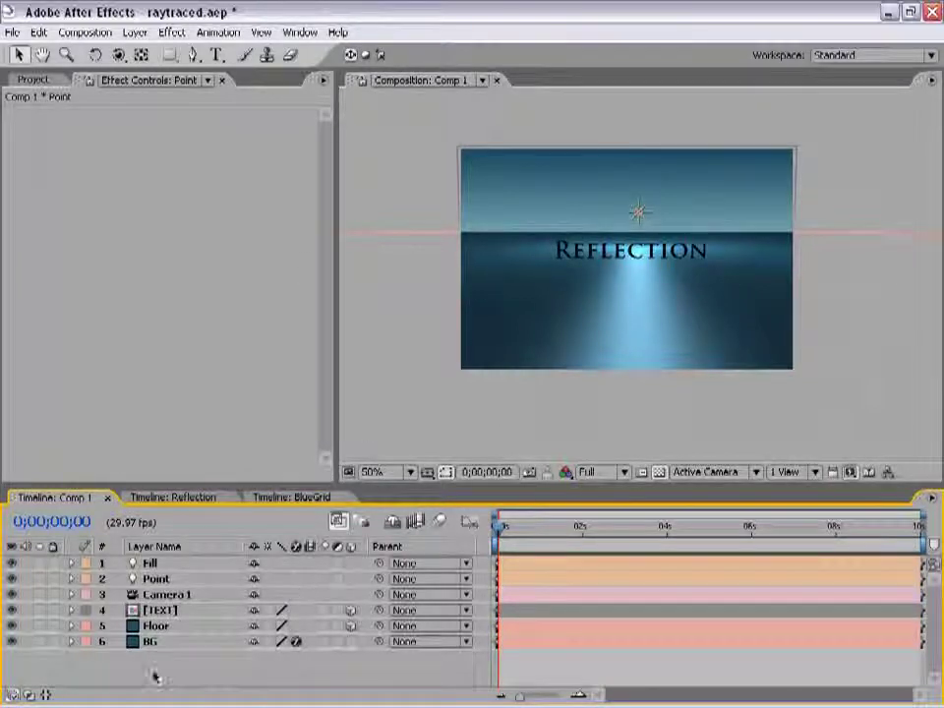
Step: Duplicate the Floor layer as Floor 2 and apply a Grid effect to it
left_click(156, 627)
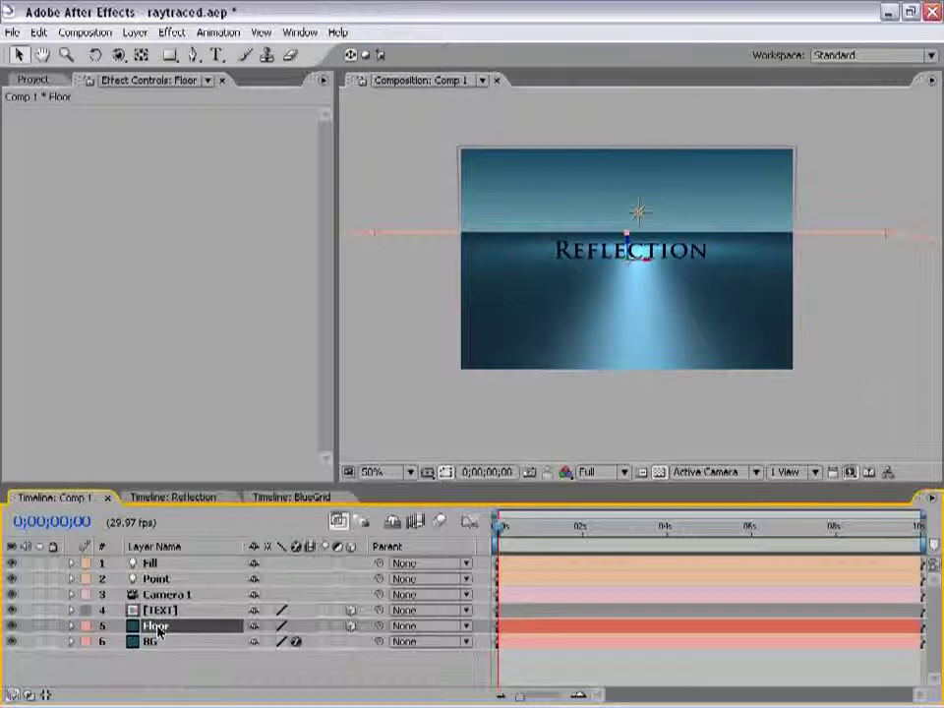
left_click(38, 33)
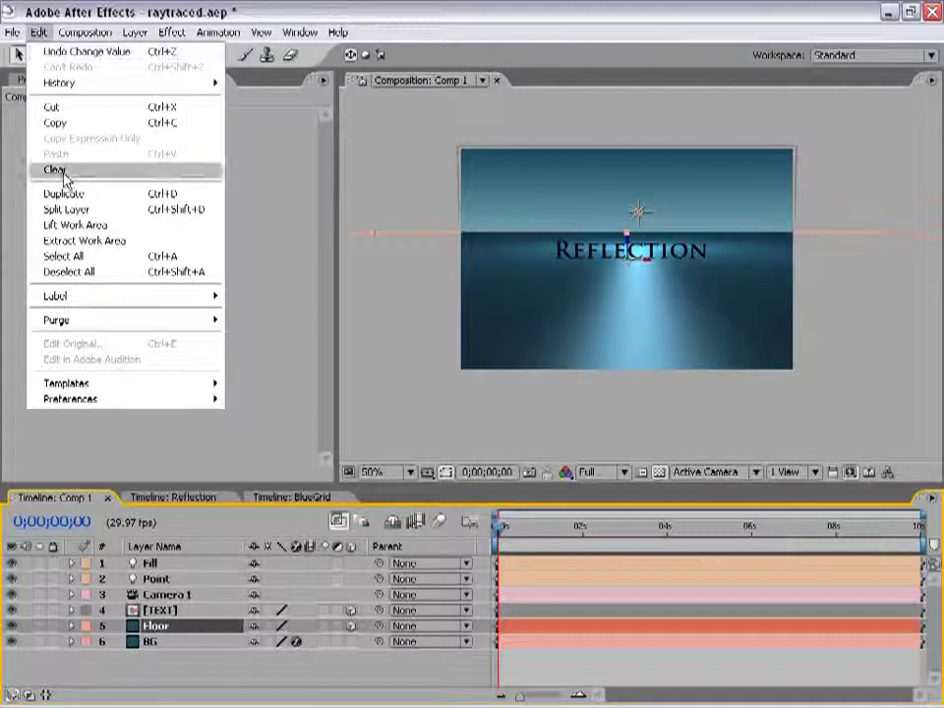
left_click(111, 201)
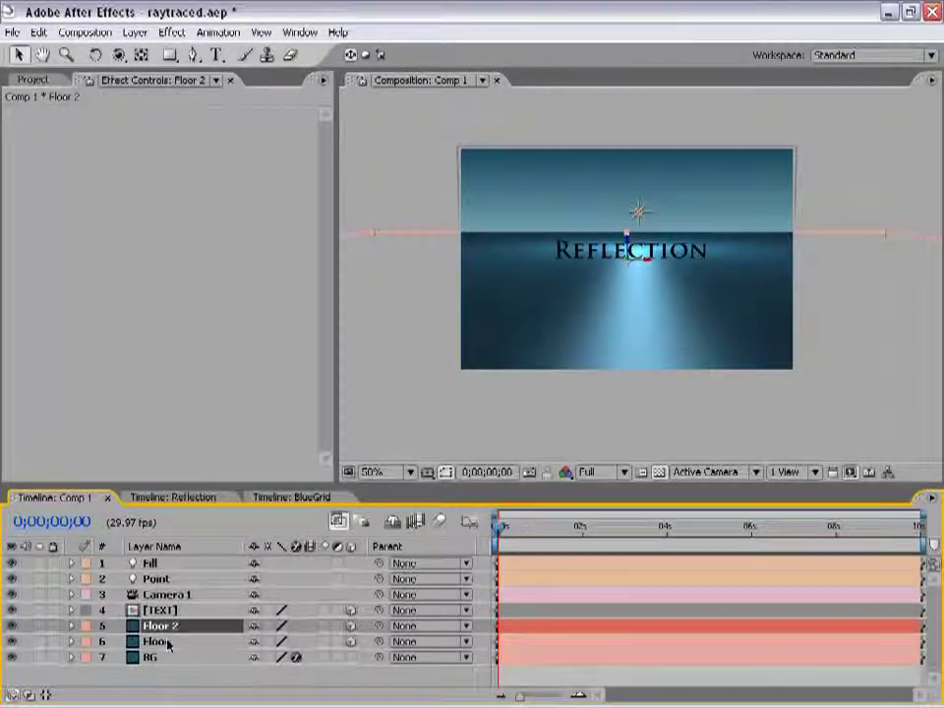
left_click(171, 33)
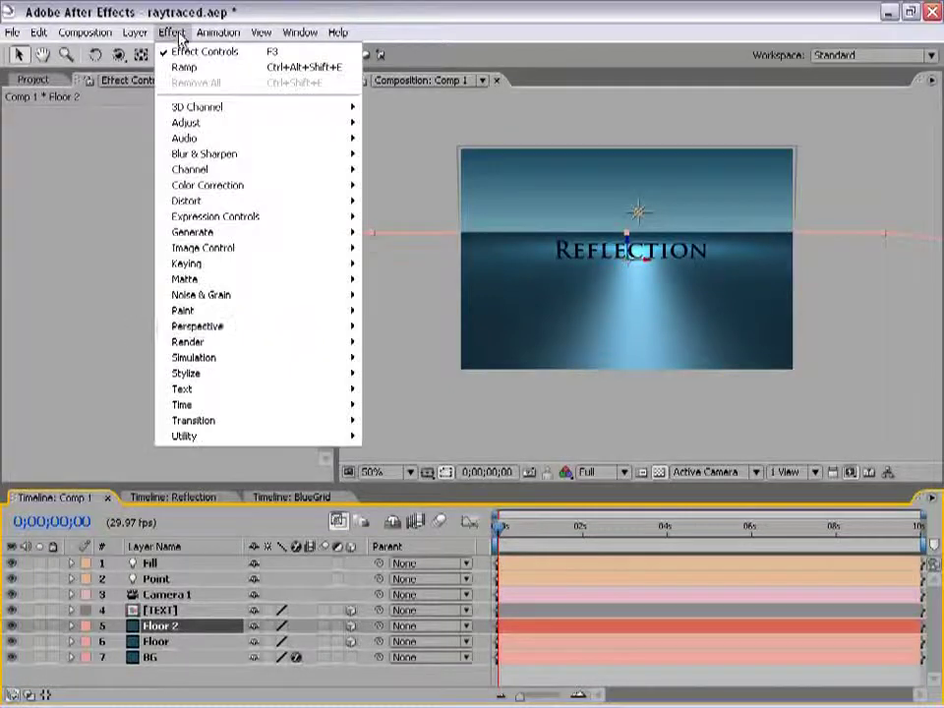
mouse_move(208, 234)
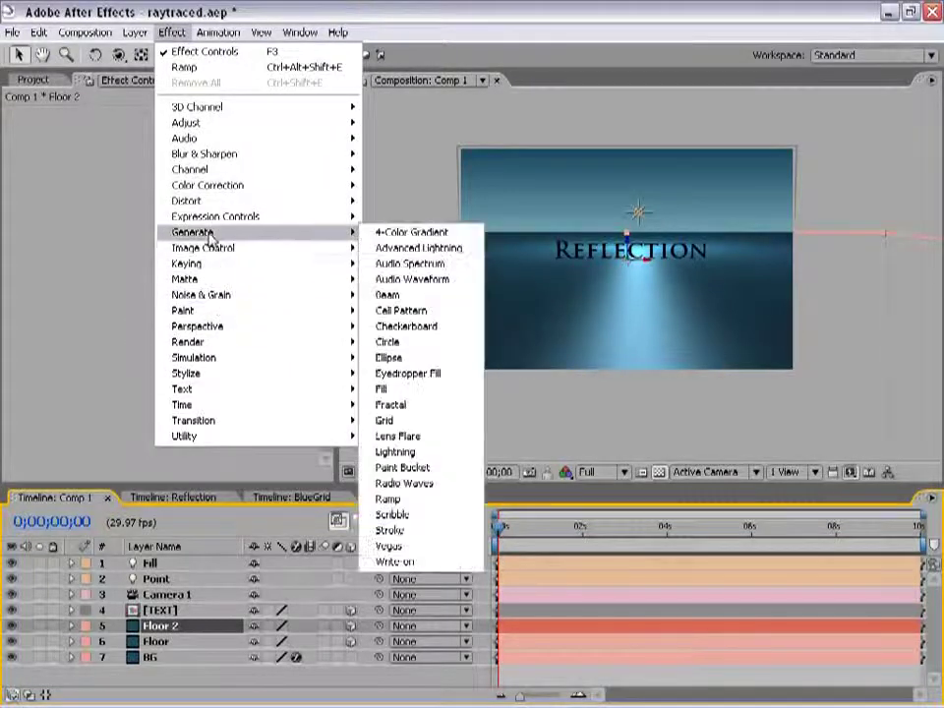
left_click(398, 421)
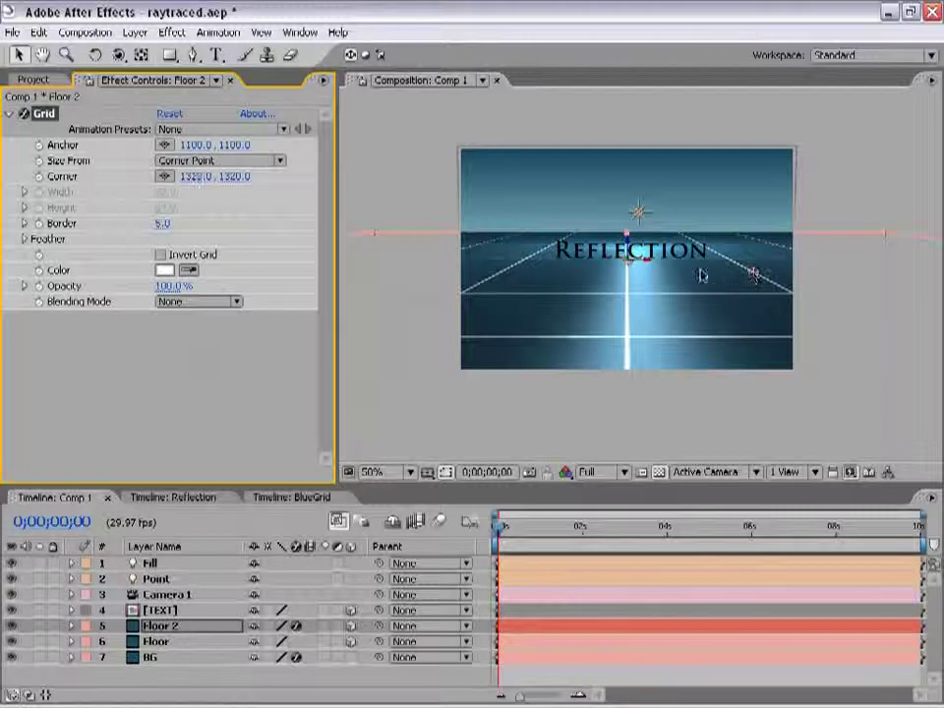
Step: Set the Grid's Size From to Width Slider, Width to 55.7, and Border to 2
left_click_drag(710, 274, 696, 283)
left_click(196, 161)
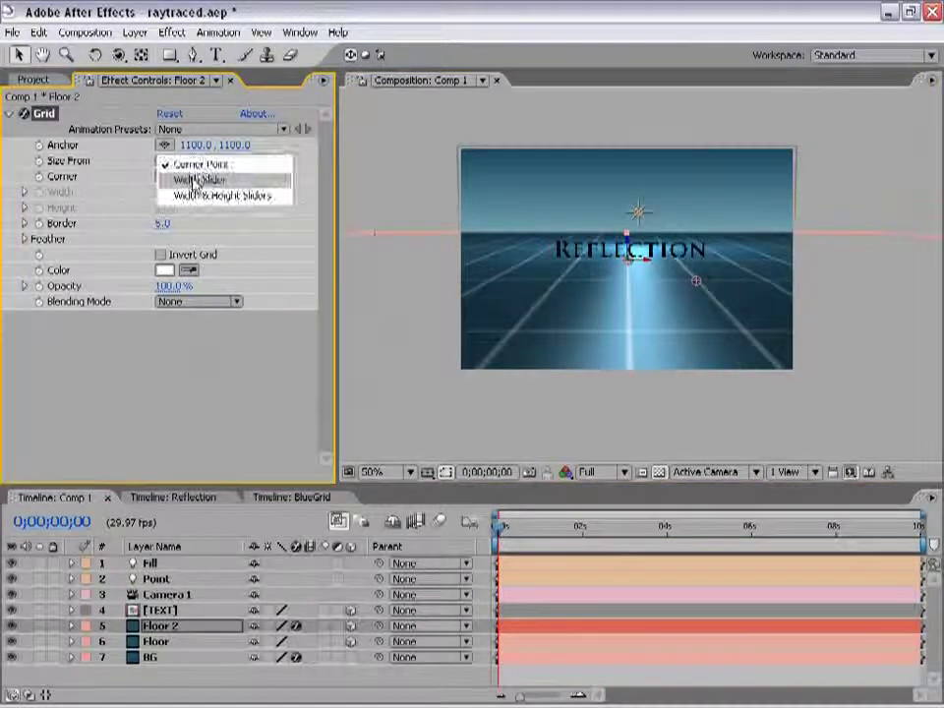
left_click(194, 178)
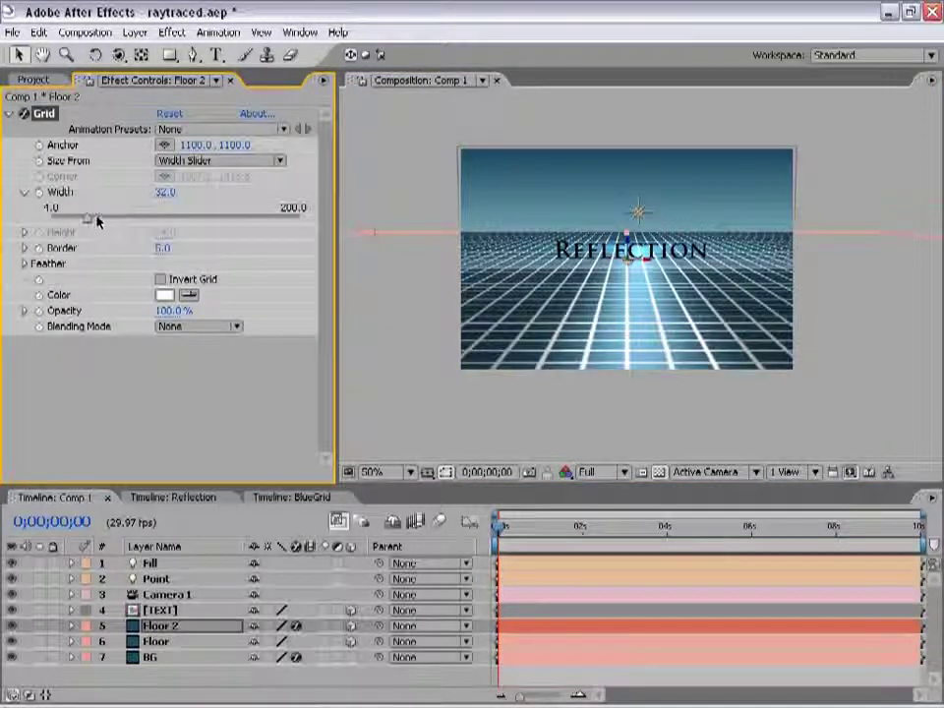
left_click_drag(100, 221, 118, 220)
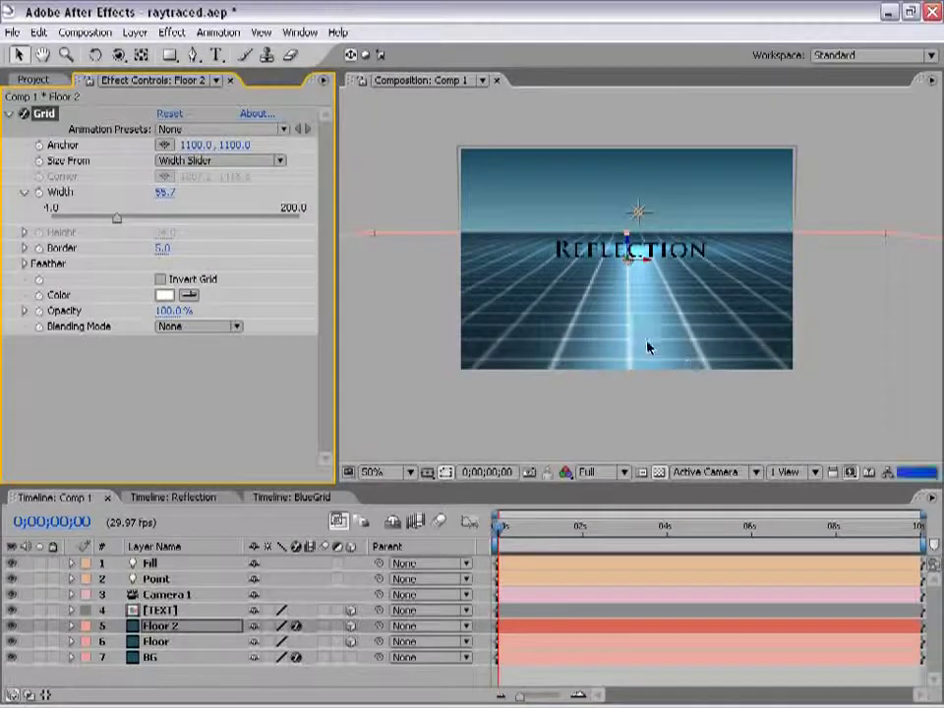
key("slash")
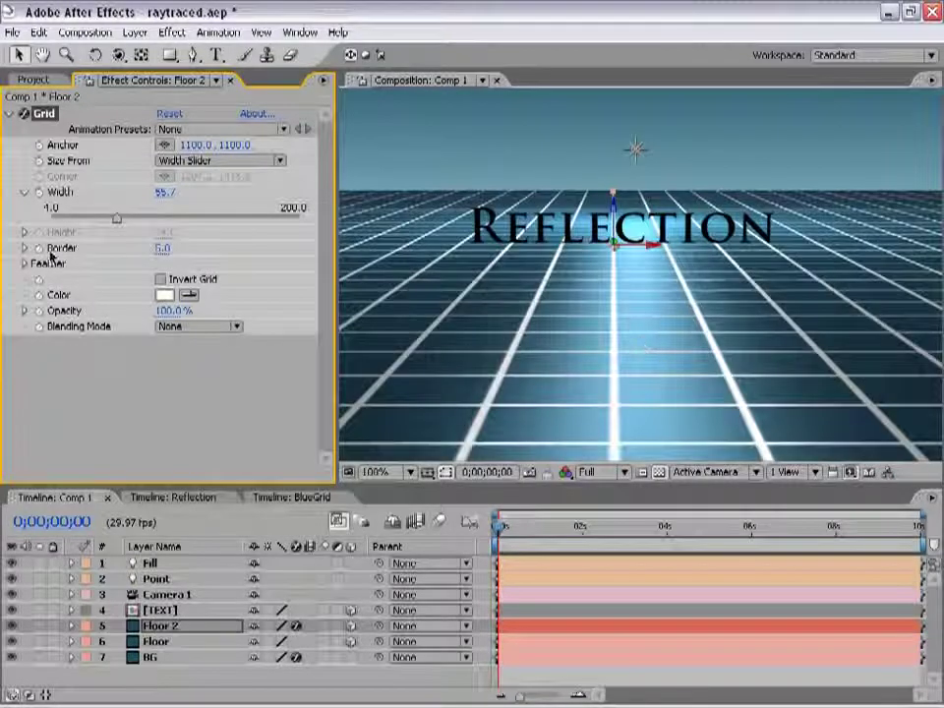
left_click(161, 248)
type("10")
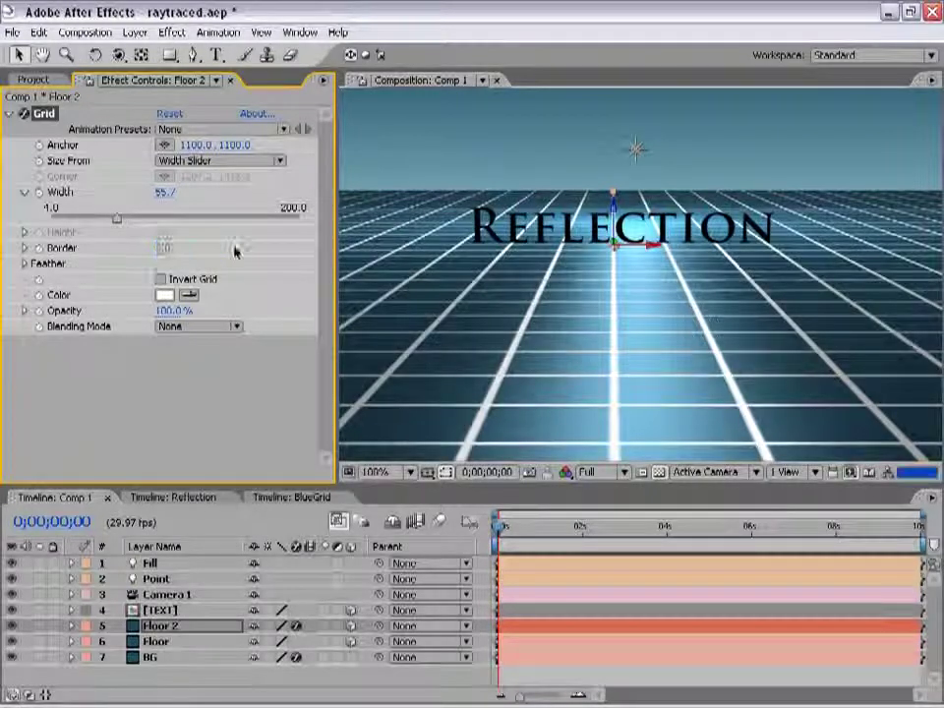
key("Return")
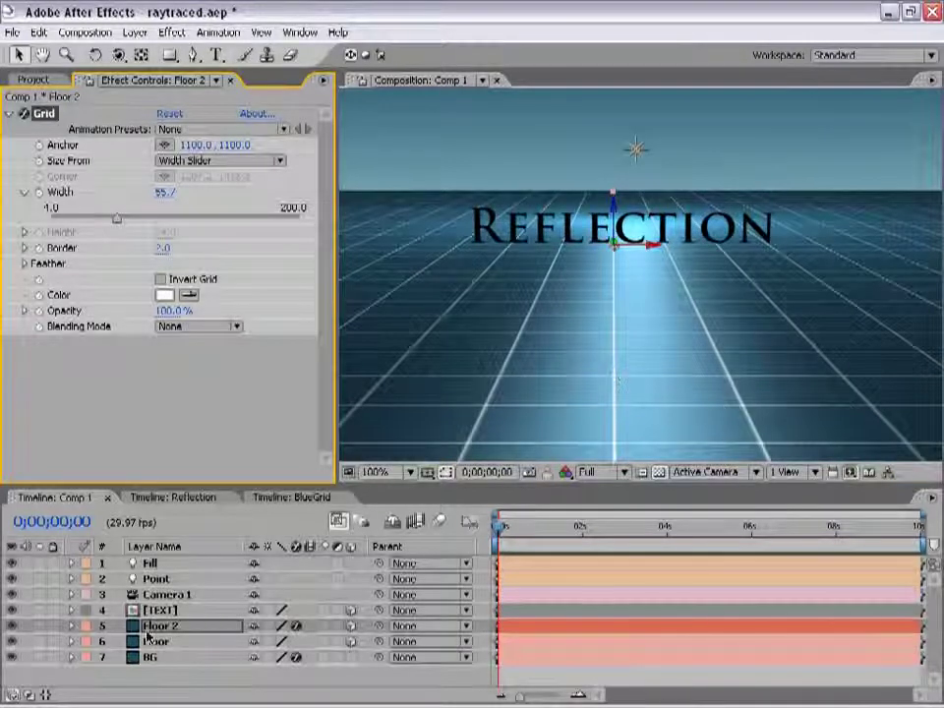
left_click(180, 629)
Step: Set Floor 2's blending mode to Overlay and its opacity to 50%
key("F4")
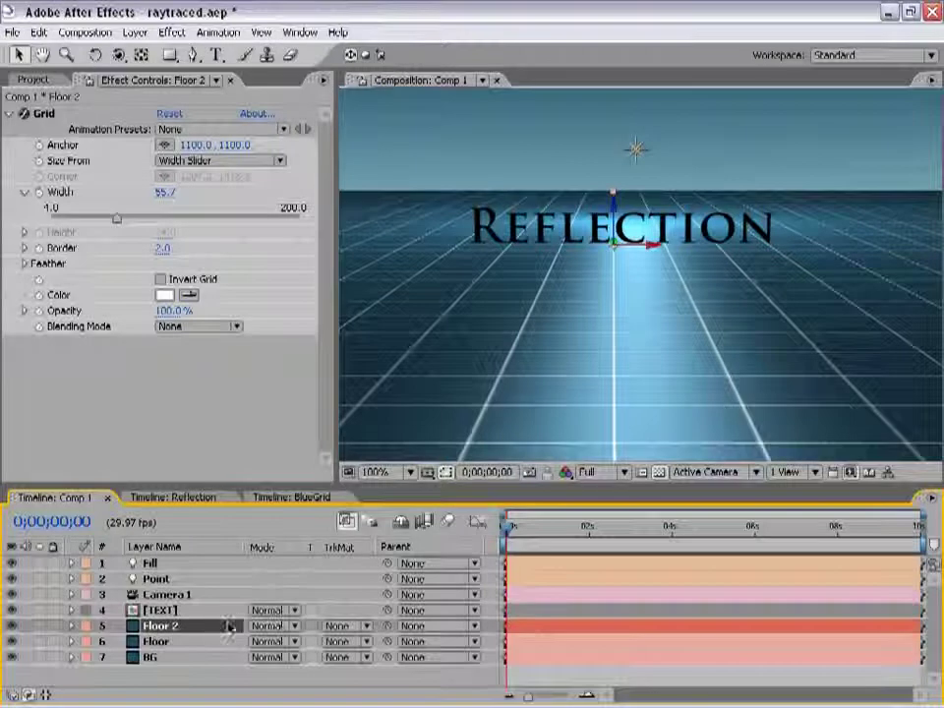
left_click(273, 626)
left_click(285, 433)
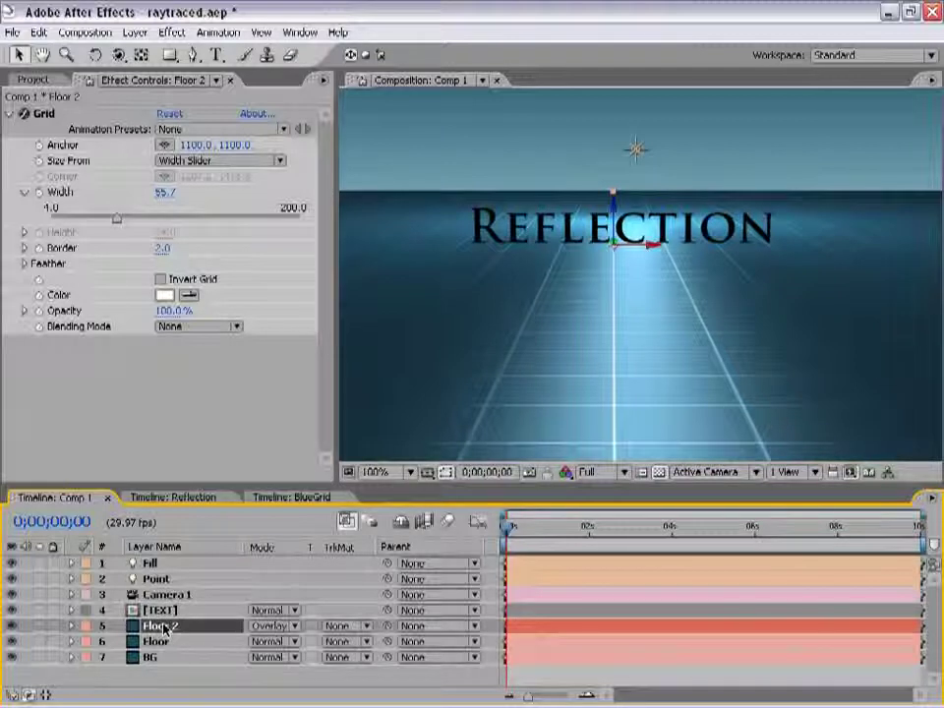
key("t")
left_click(262, 641)
type("50")
key("Return")
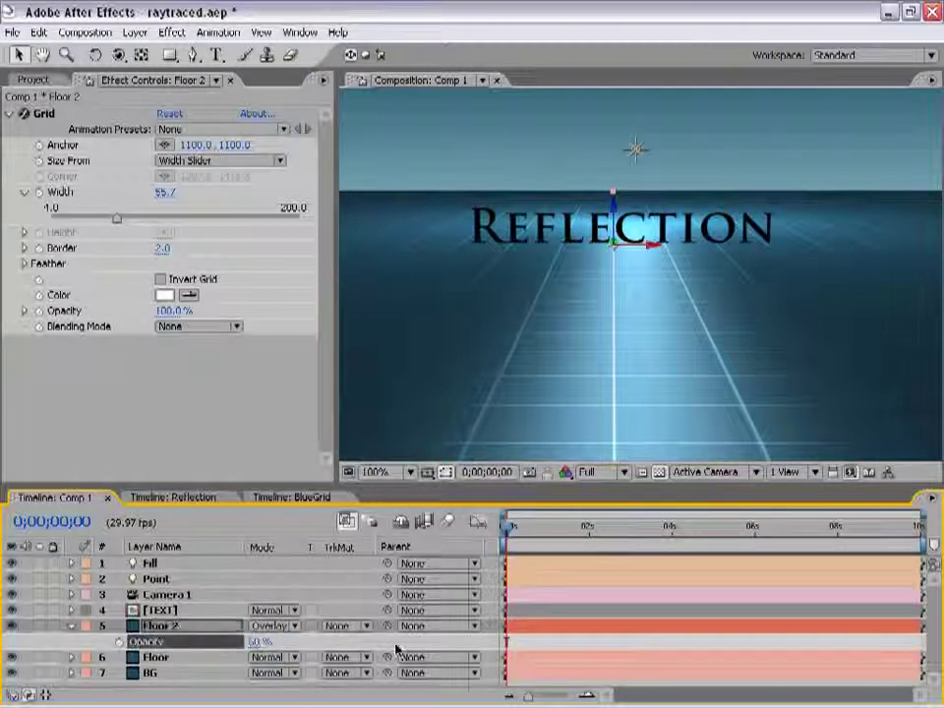
scroll(588, 325, "down", 2)
scroll(639, 335, "up", 2)
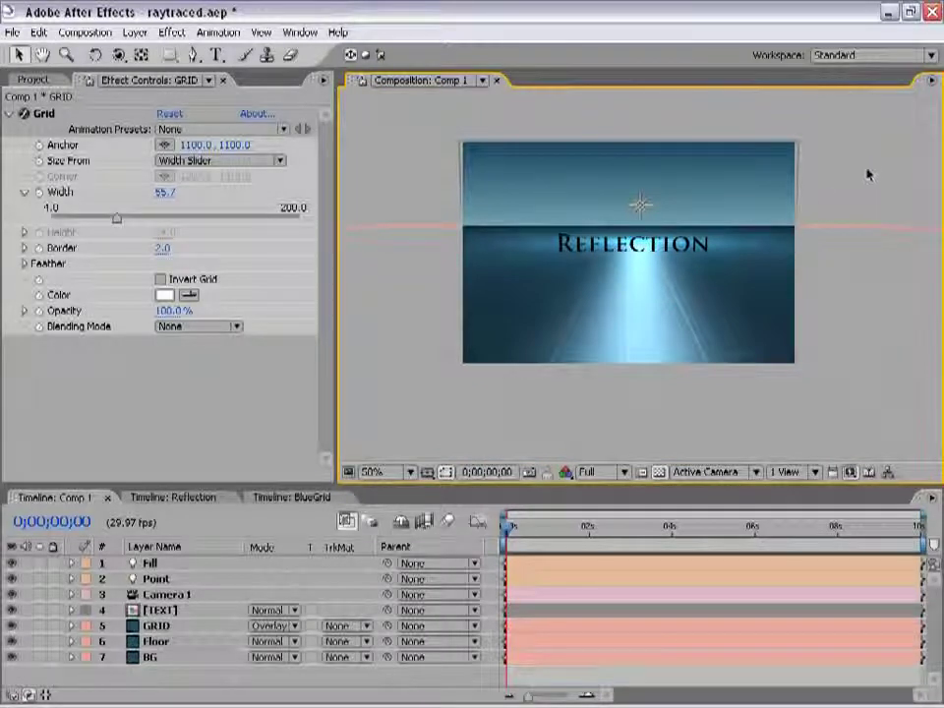
Step: Select the TEXT layer and switch the 3D view to Front
key("period")
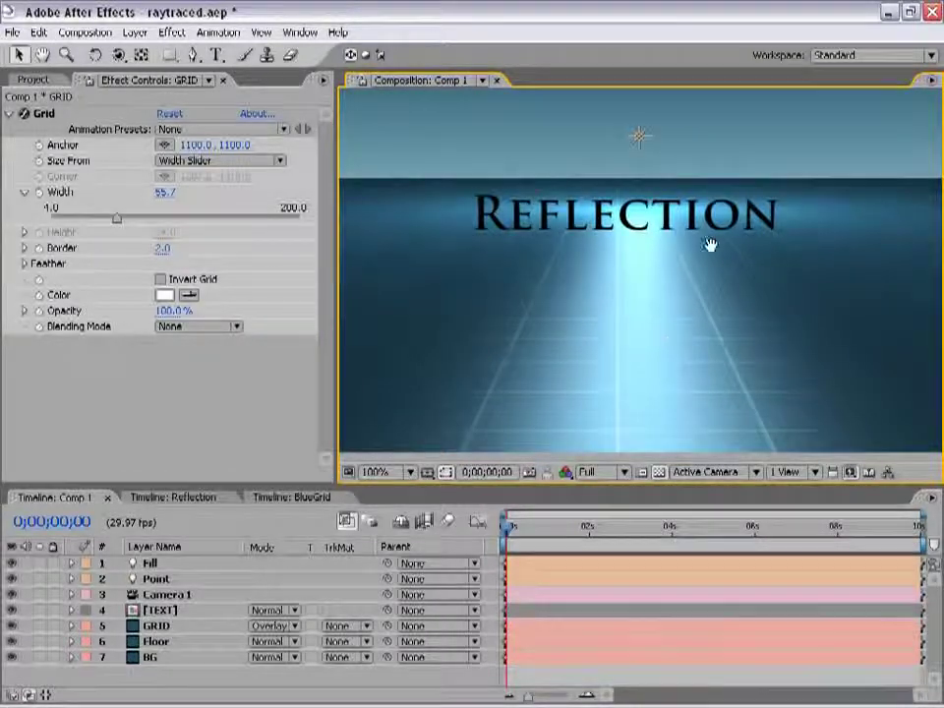
left_click(160, 611)
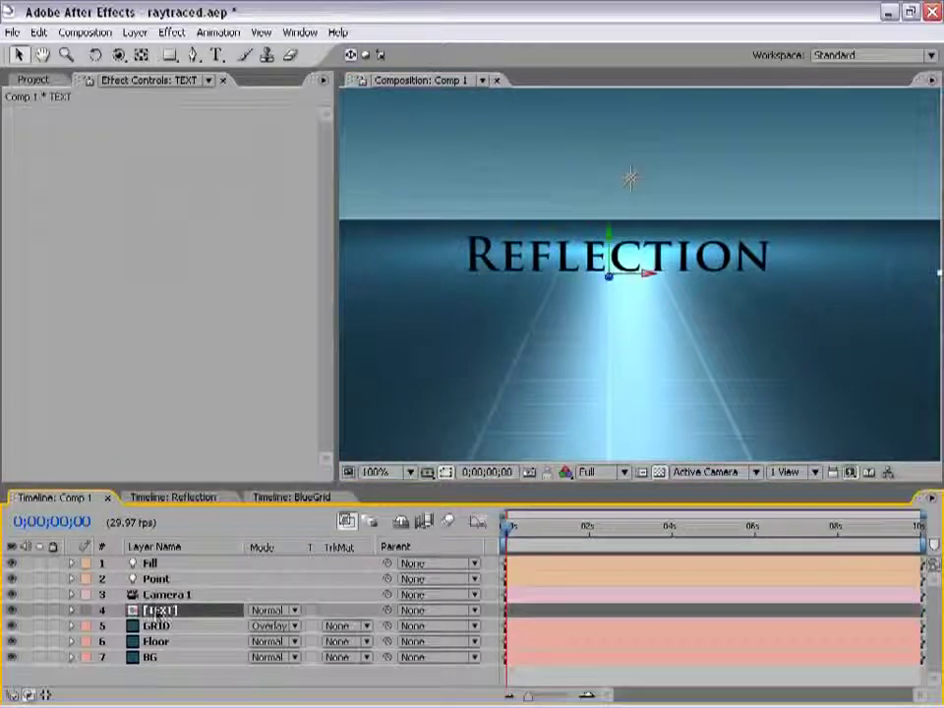
left_click(713, 474)
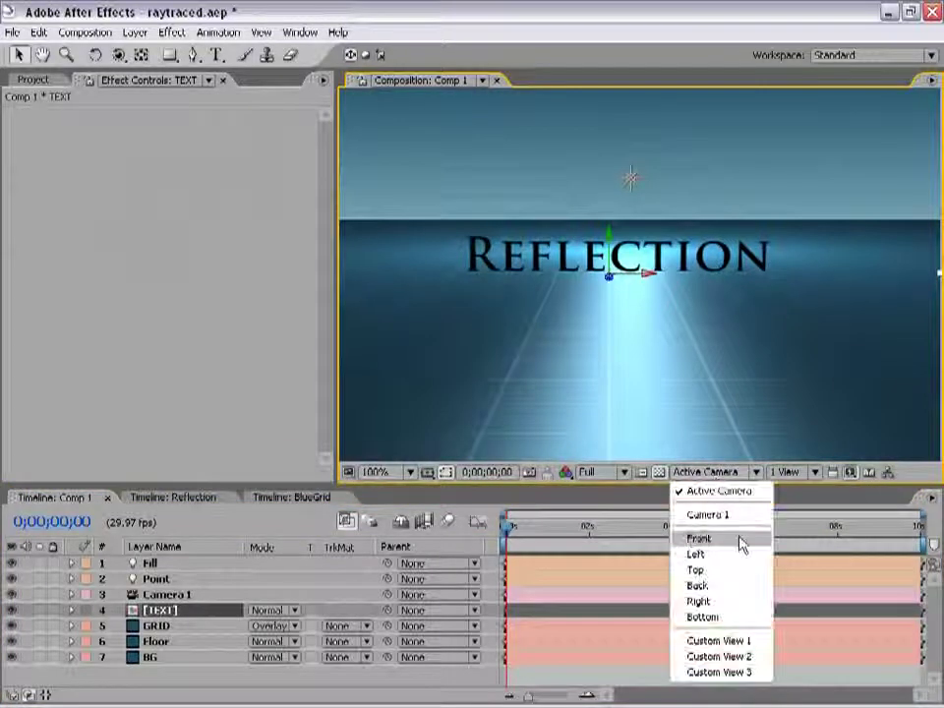
left_click(698, 539)
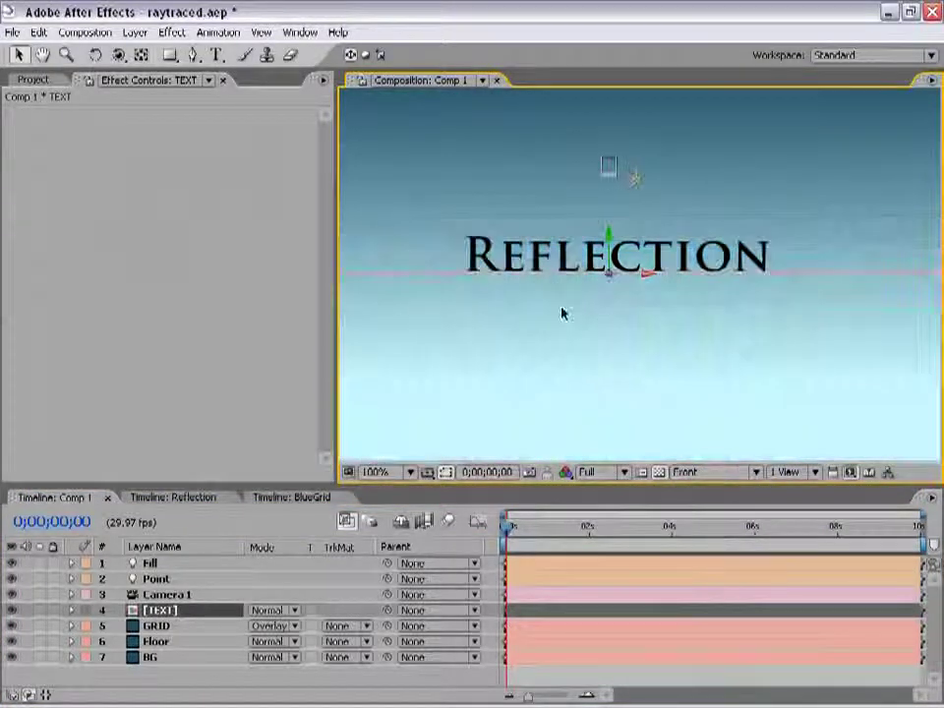
Step: Zoom and pan along the Reflection title to inspect where the letters meet the baseline
scroll(560, 312, "up", 2)
scroll(562, 309, "up", 1)
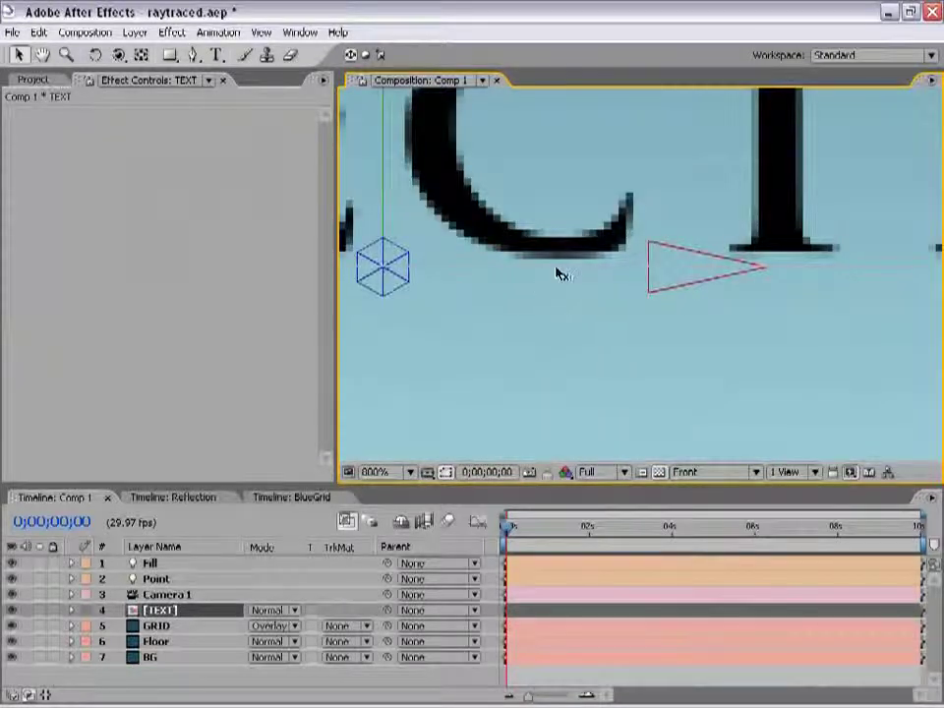
left_click_drag(477, 274, 622, 309)
scroll(712, 299, "down", 1)
left_click_drag(712, 299, 642, 297)
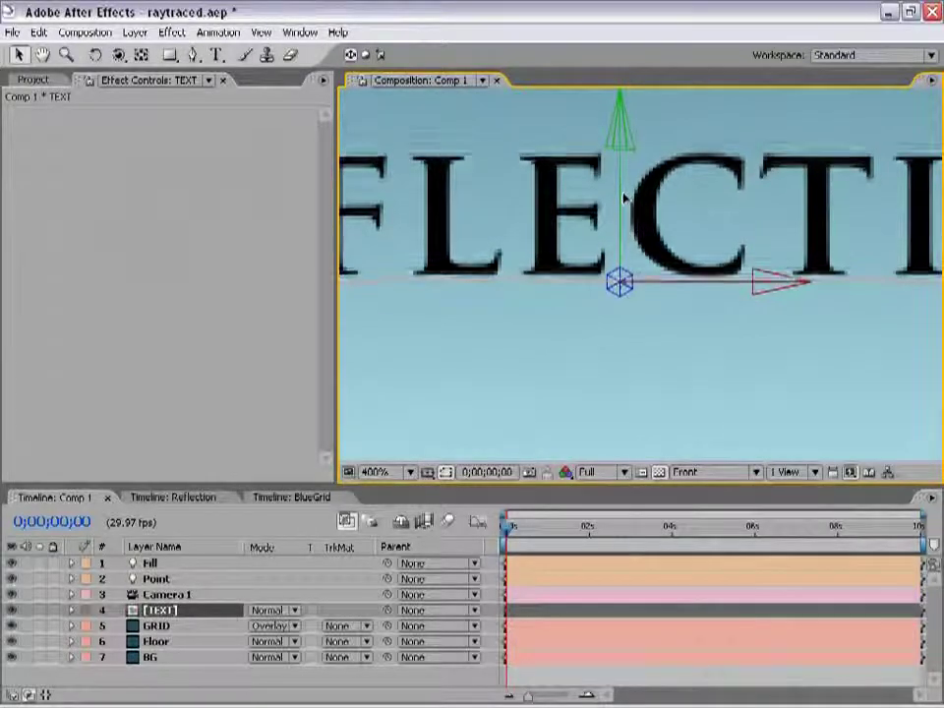
key("period")
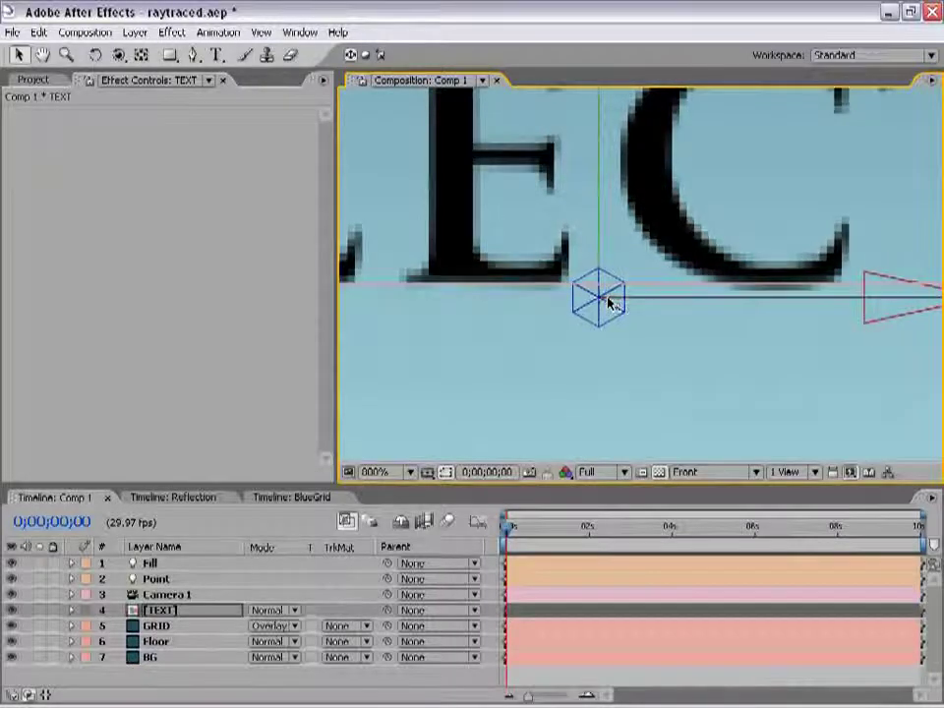
left_click_drag(495, 315, 909, 292)
key("comma")
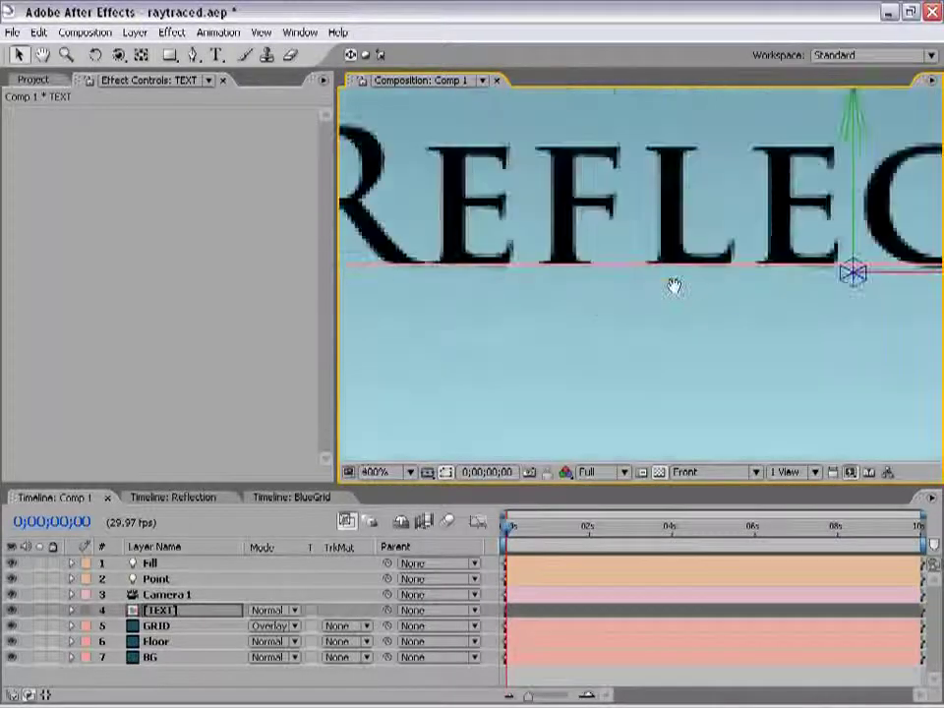
key("comma")
left_click_drag(763, 284, 634, 291)
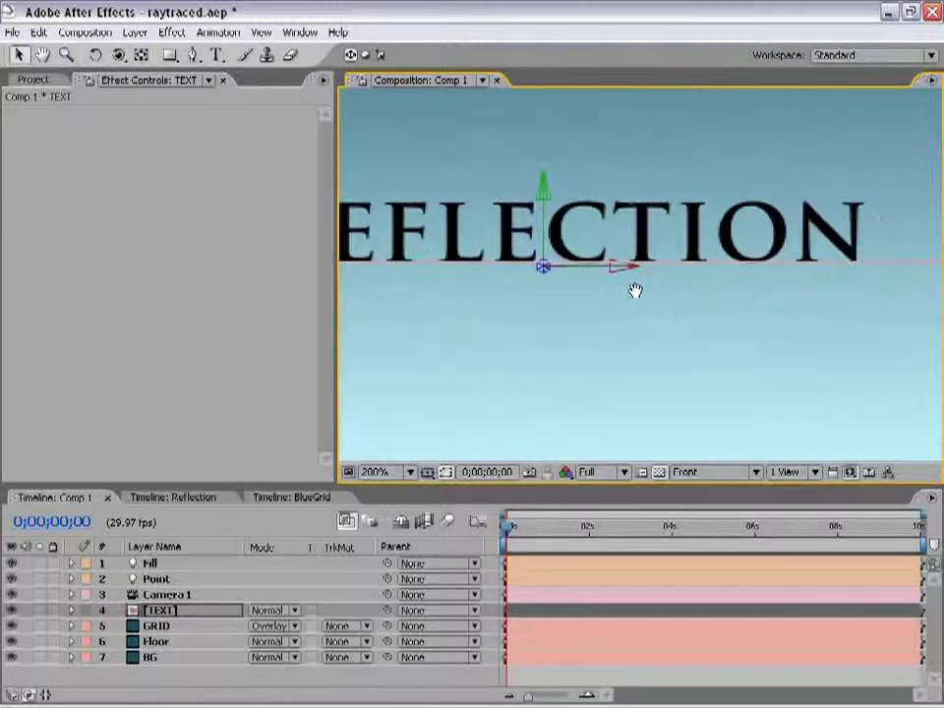
left_click(697, 473)
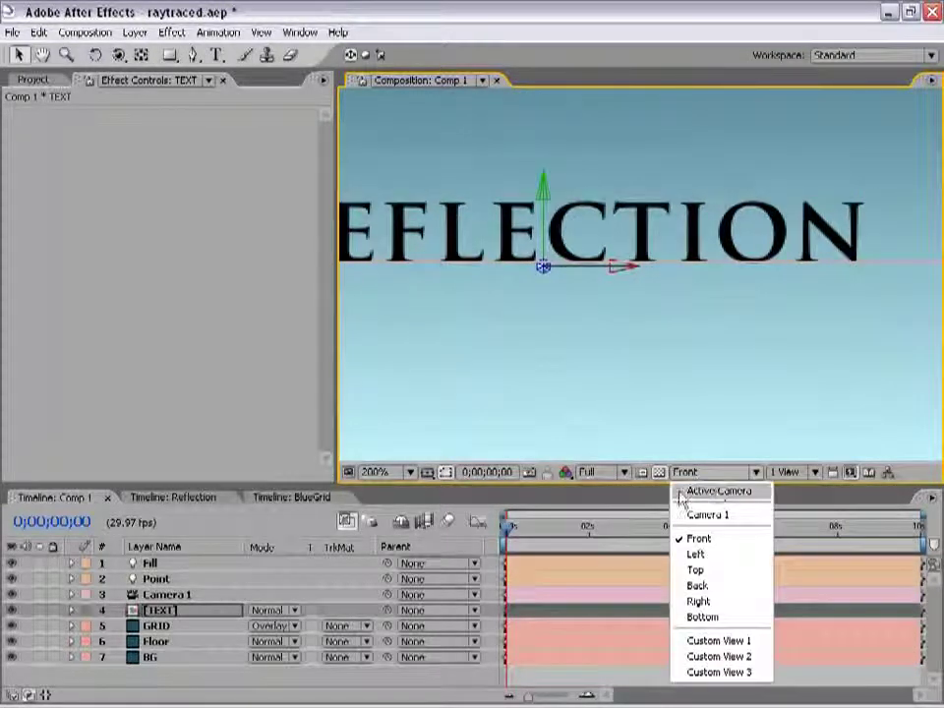
Step: Return to the Active Camera view and recentre the title in the composition
left_click(719, 491)
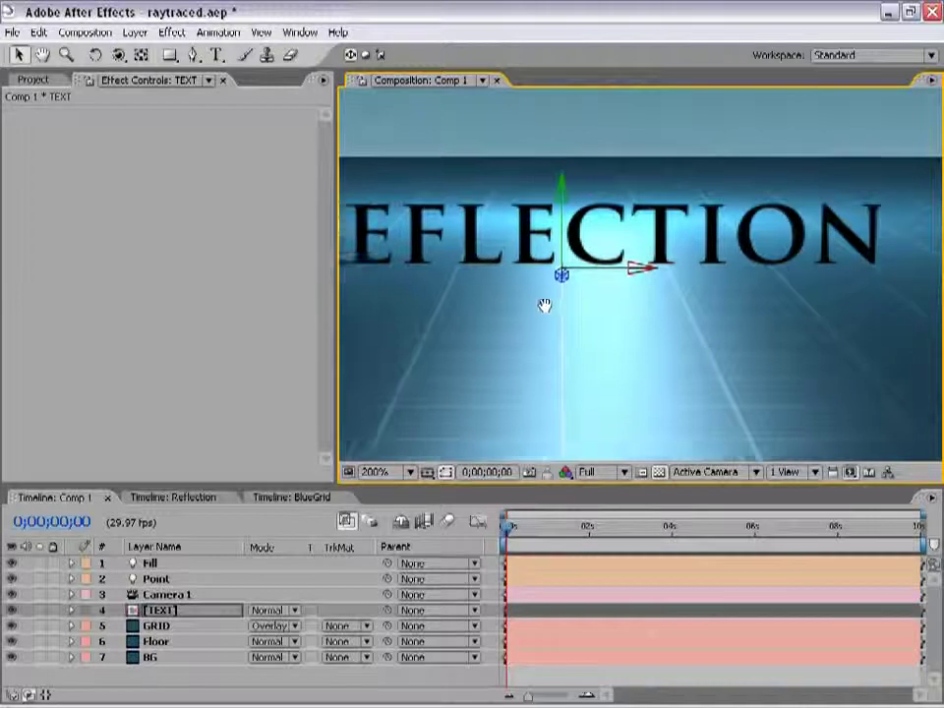
key("comma")
left_click_drag(664, 301, 659, 276)
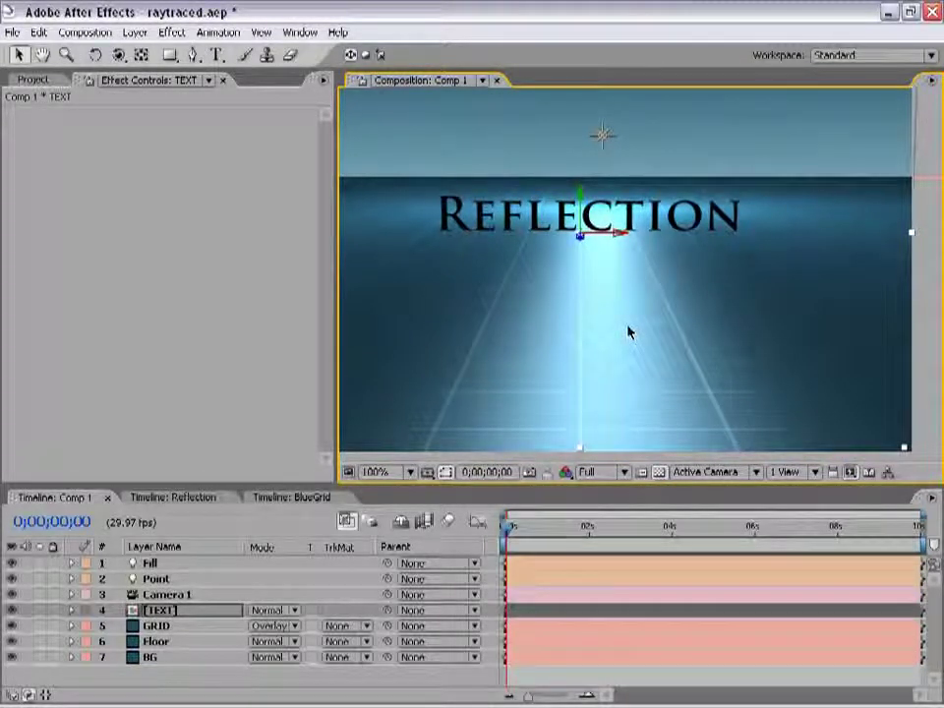
left_click_drag(562, 258, 586, 277)
Step: Adjust the TEXT layer's height so the letters stand fully above the Floor
left_click(275, 585)
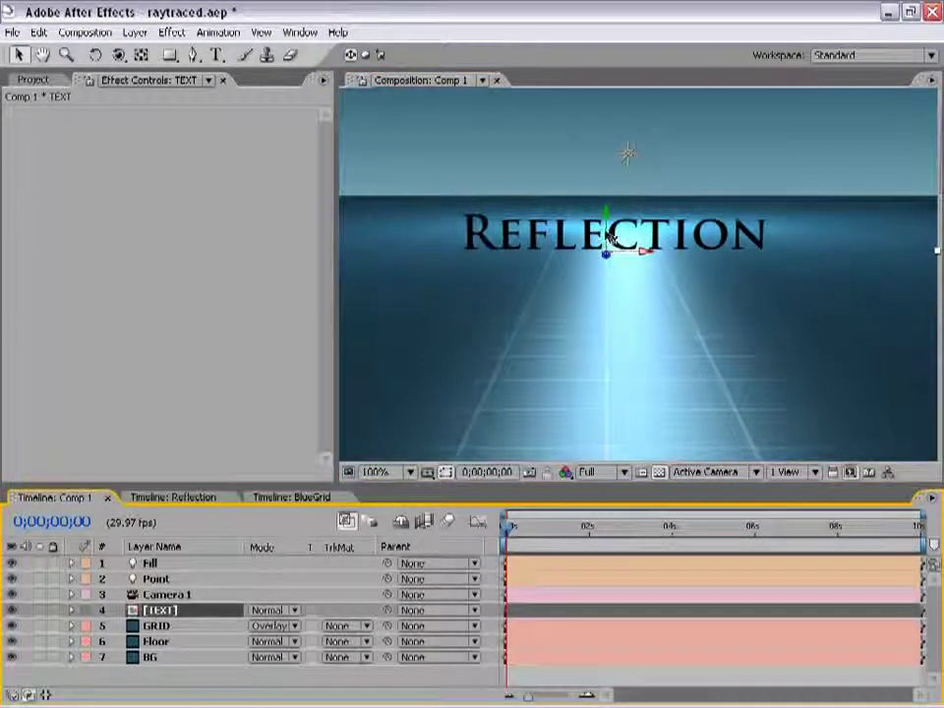
left_click_drag(609, 239, 609, 253)
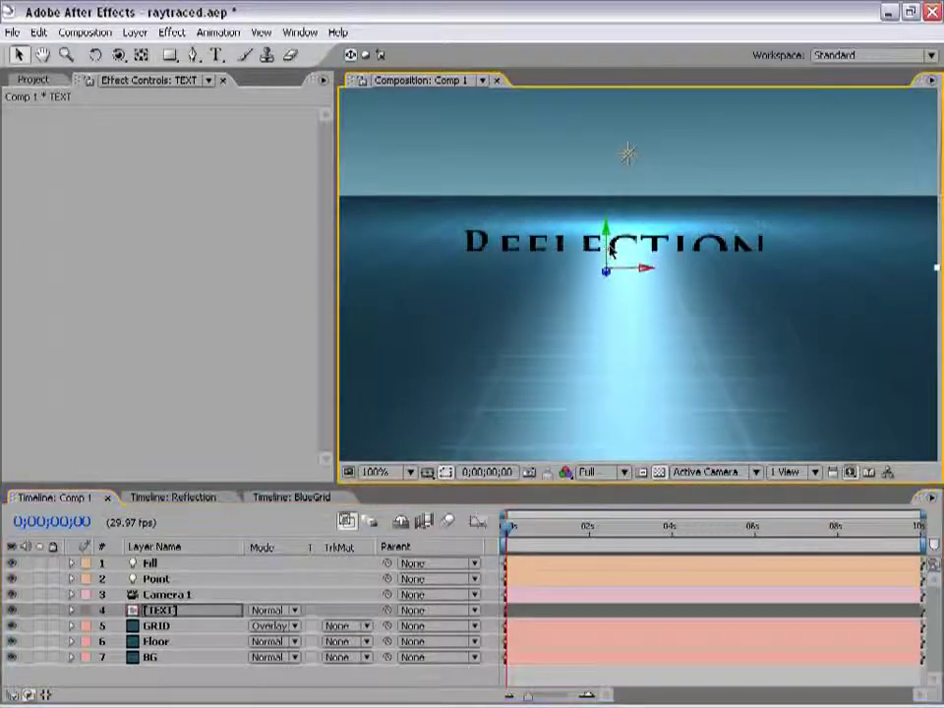
left_click(157, 641)
scroll(697, 291, "up", 1)
scroll(610, 244, "down", 1)
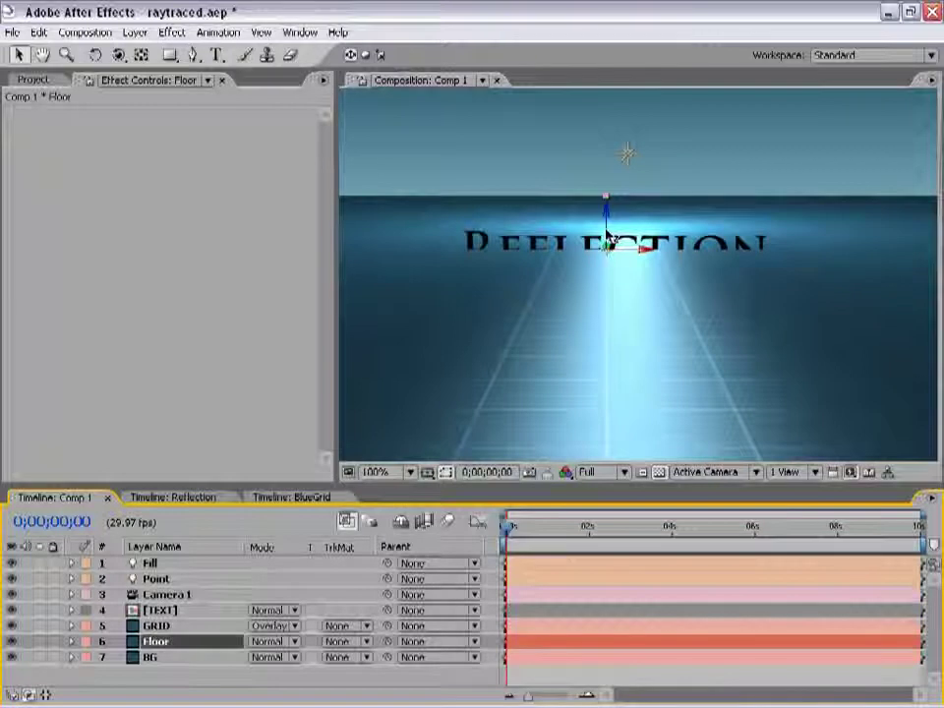
left_click(608, 238)
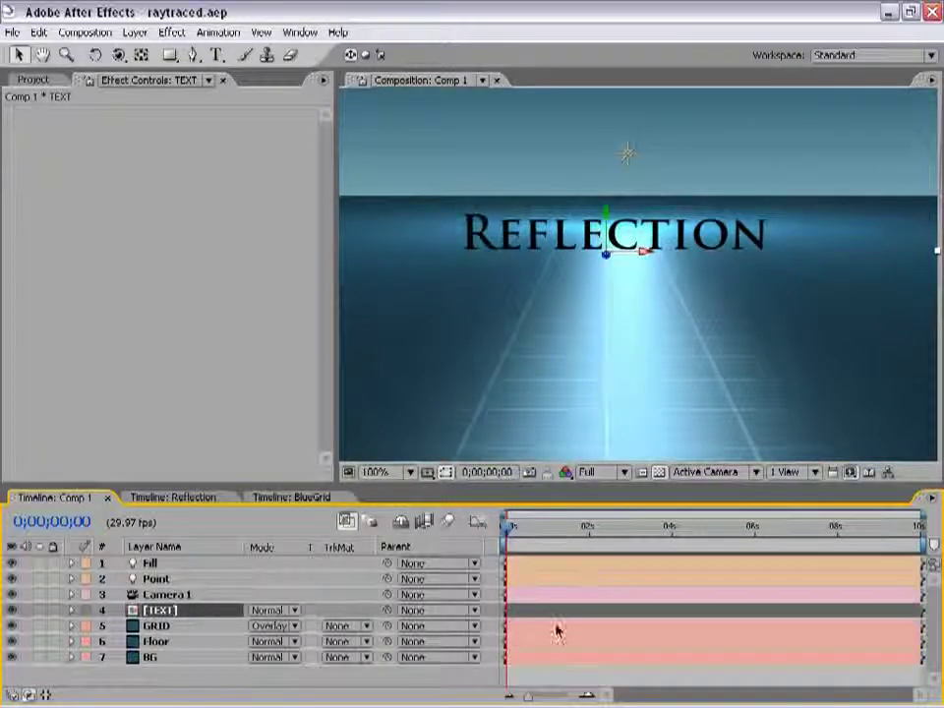
left_click(552, 676)
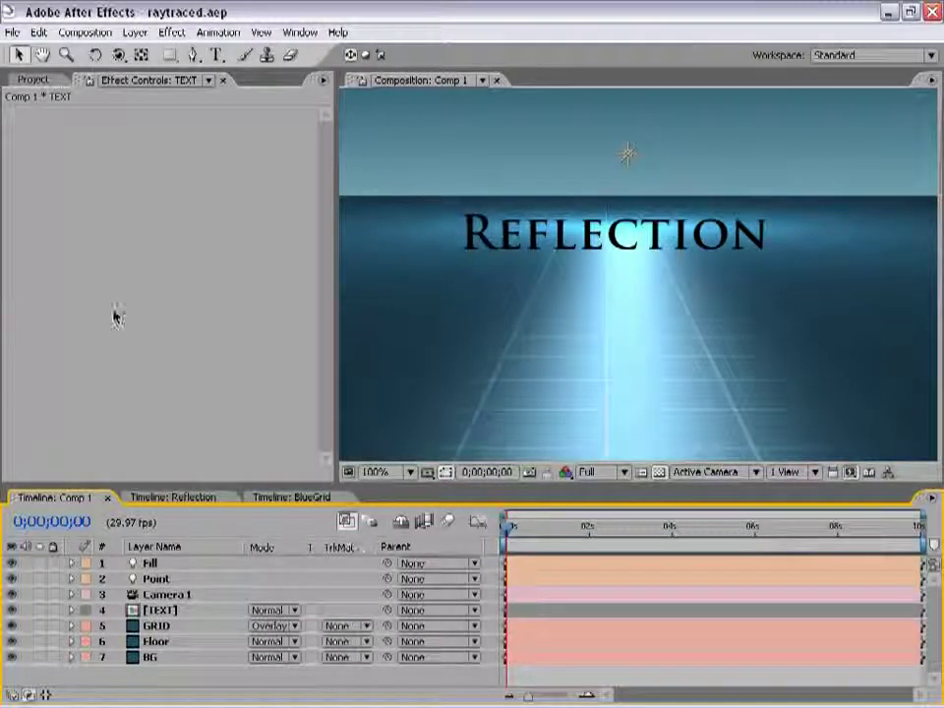
left_click(159, 610)
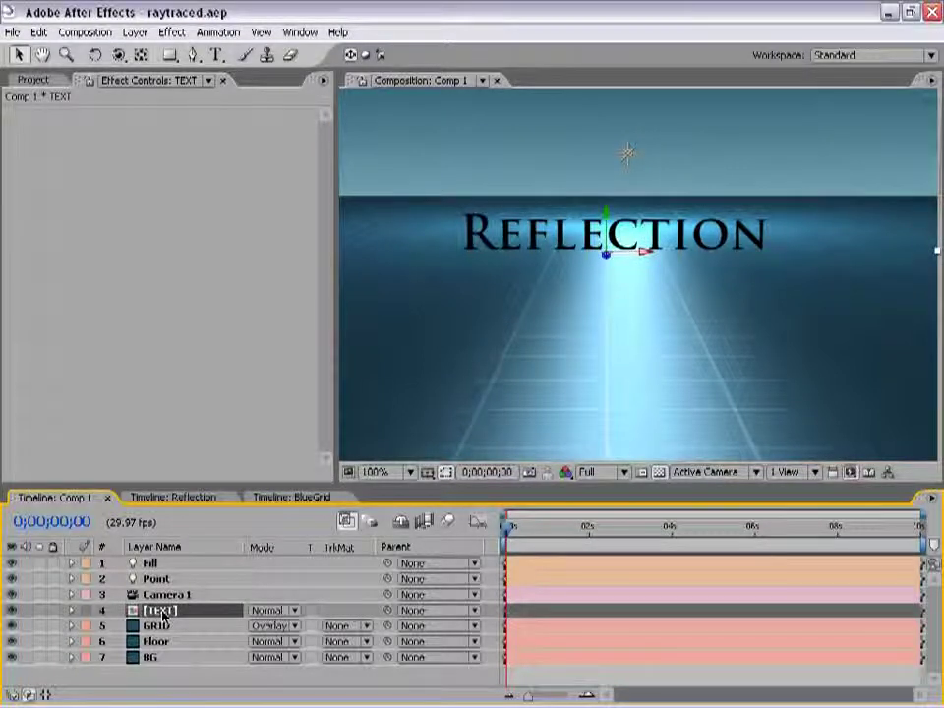
Step: Open the TEXT precomposition and show a solid background instead of transparency
double_click(162, 611)
scroll(584, 268, "up", 2)
key("h")
left_click_drag(680, 293, 651, 314)
scroll(634, 306, "down", 2)
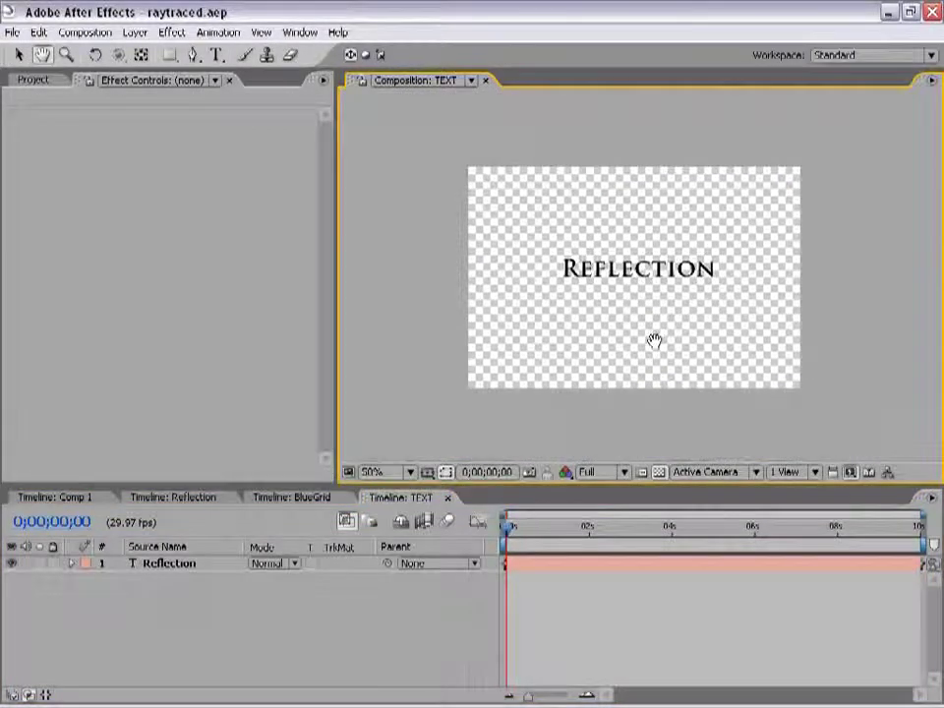
scroll(656, 341, "up", 2)
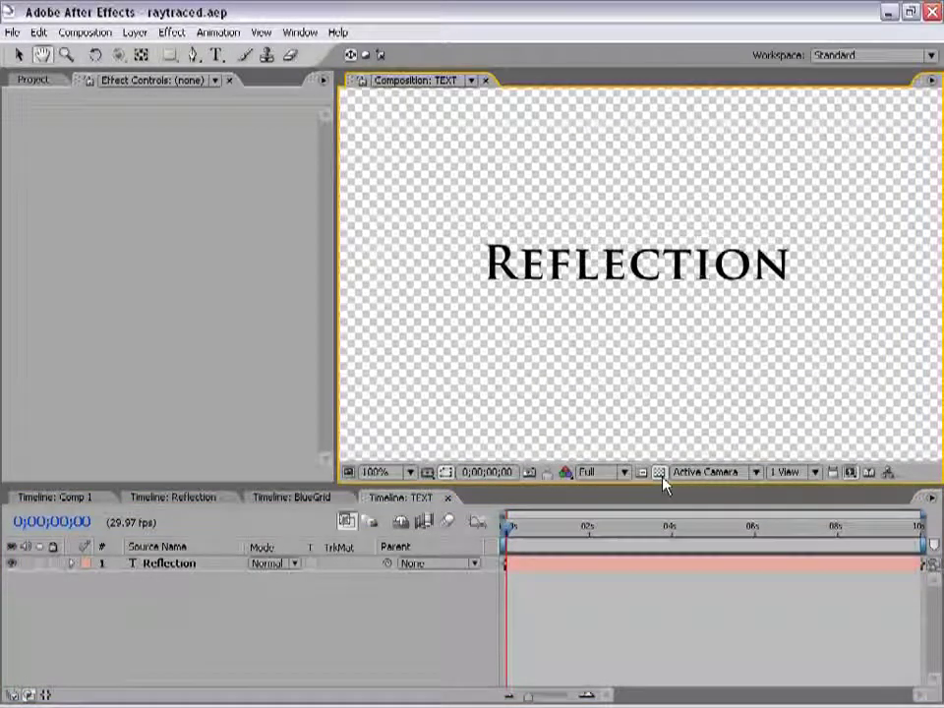
left_click(659, 474)
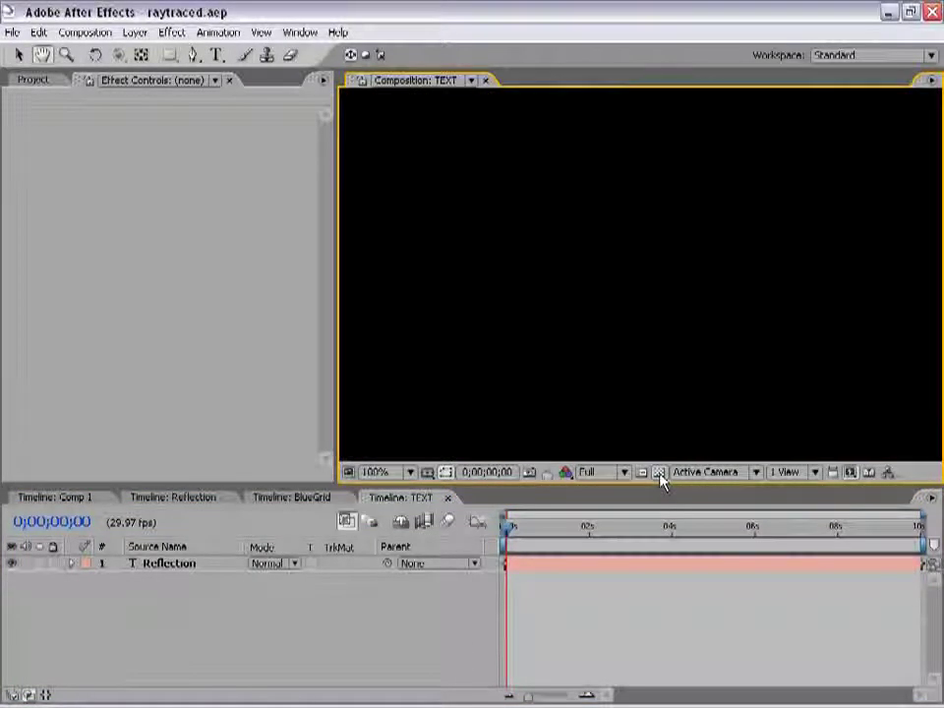
Step: Set the TEXT composition's background colour to mid-grey 888888
left_click(85, 33)
left_click(86, 91)
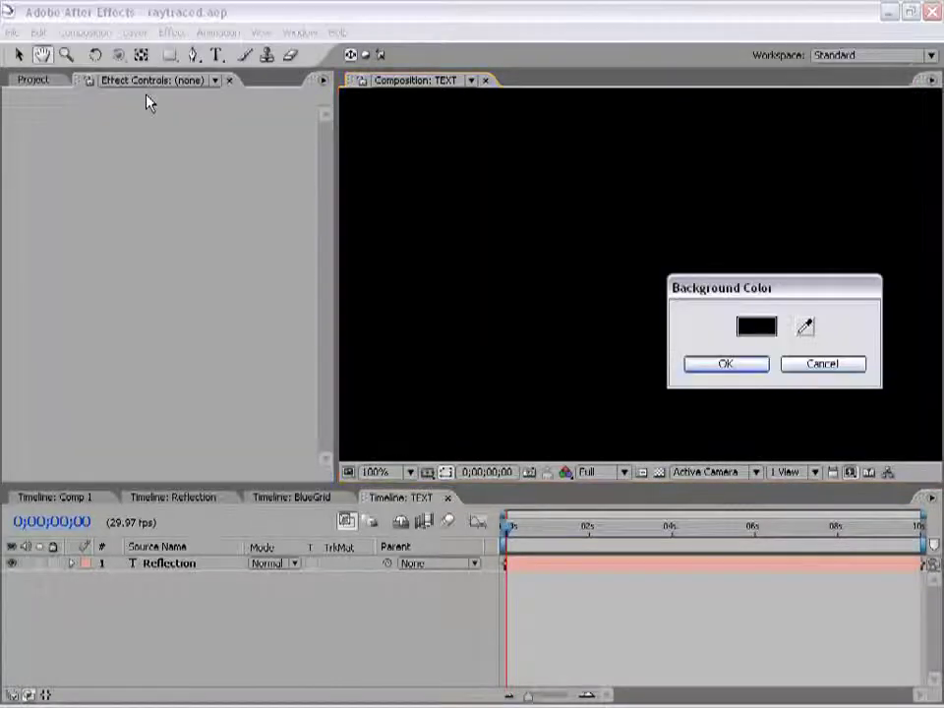
left_click(757, 326)
left_click(147, 464)
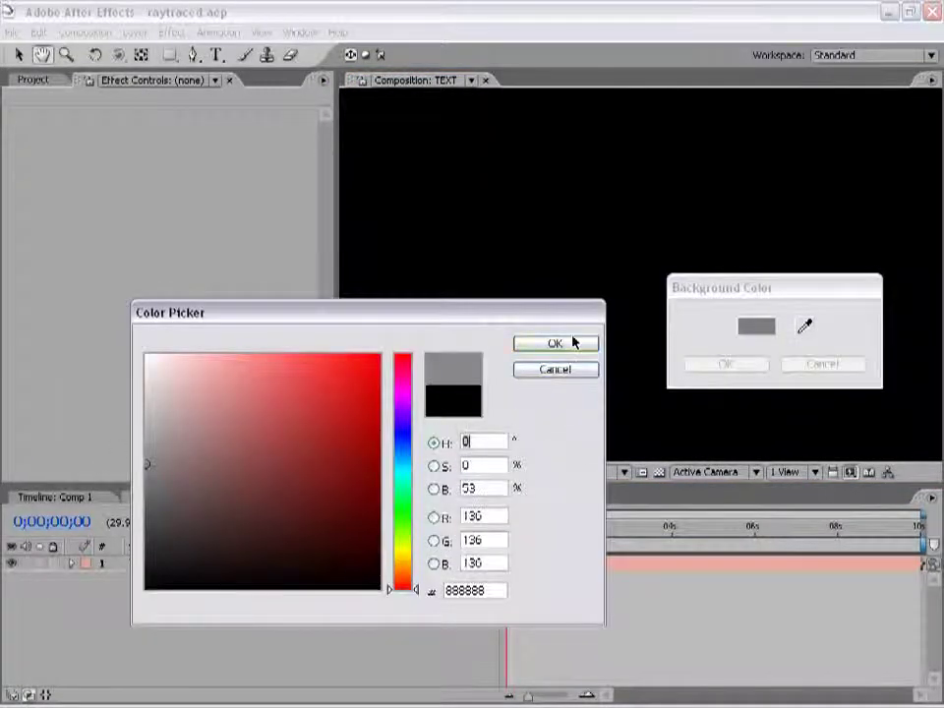
left_click(573, 341)
left_click(738, 366)
scroll(650, 295, "down", 2)
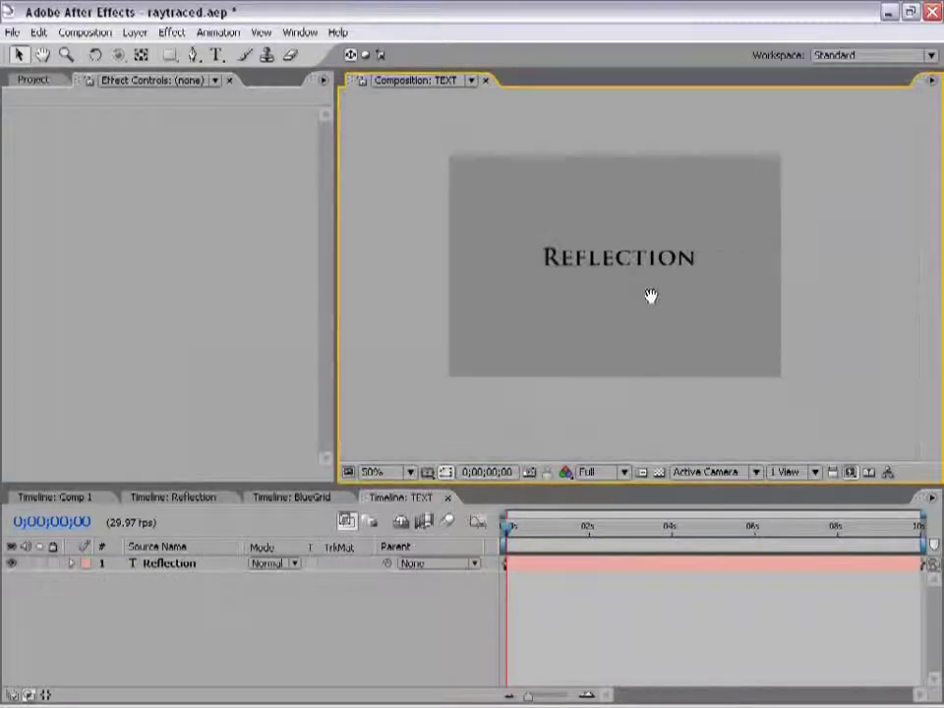
scroll(674, 305, "up", 2)
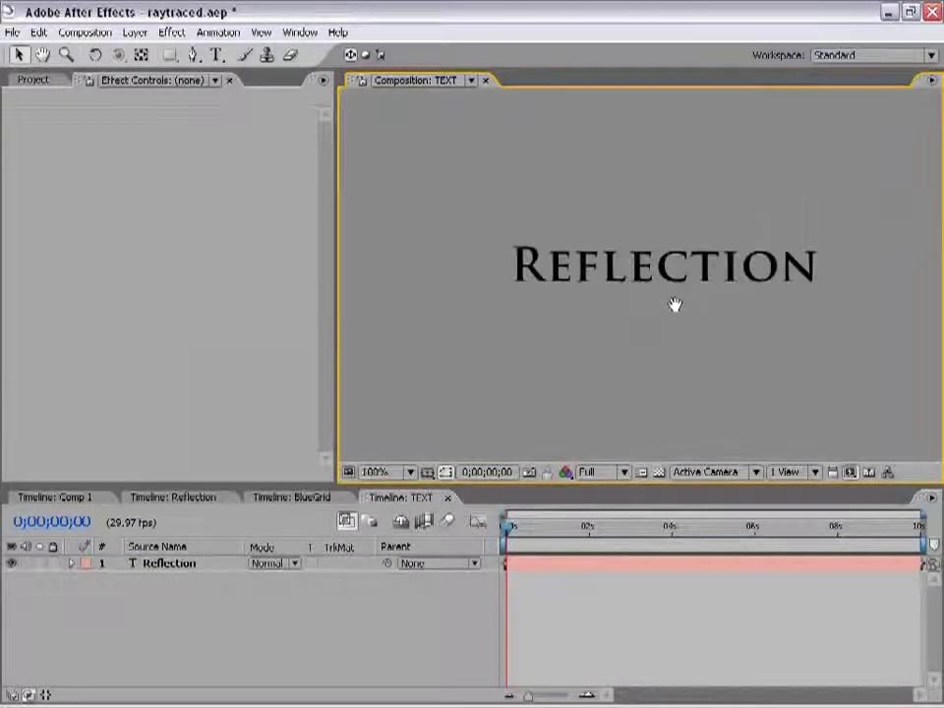
Step: Duplicate the Reflection text layer with Edit > Duplicate
left_click(531, 569)
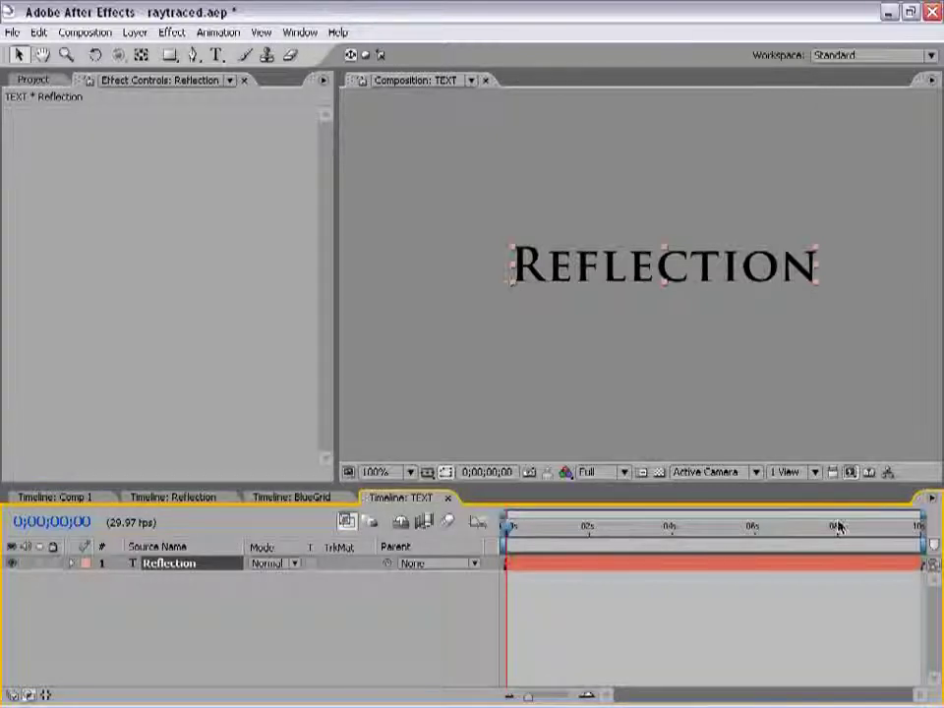
left_click(511, 584)
left_click(518, 561)
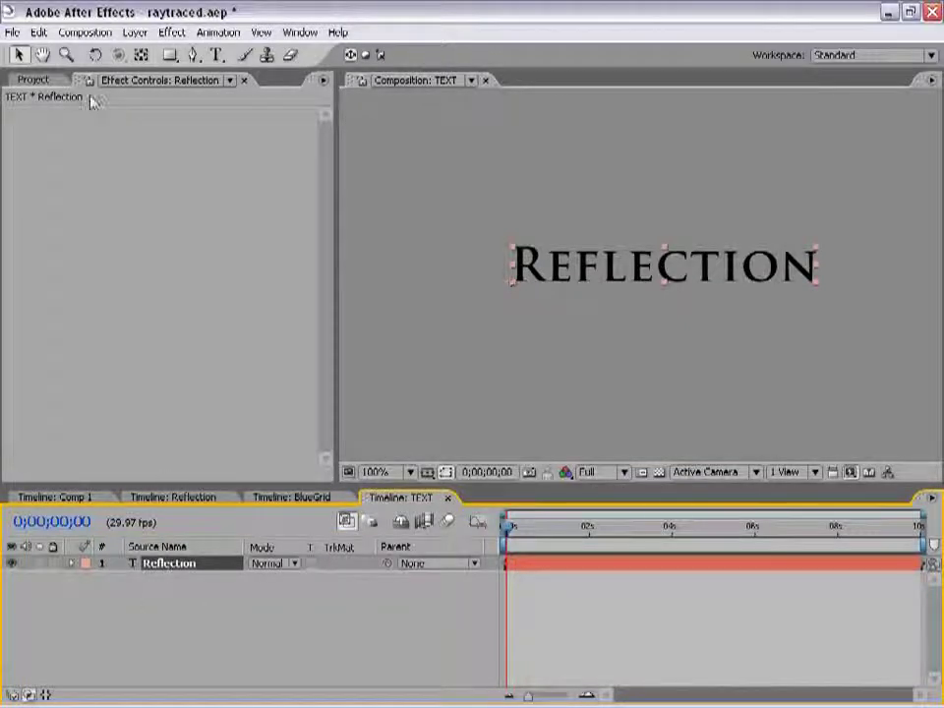
left_click(39, 32)
left_click(61, 193)
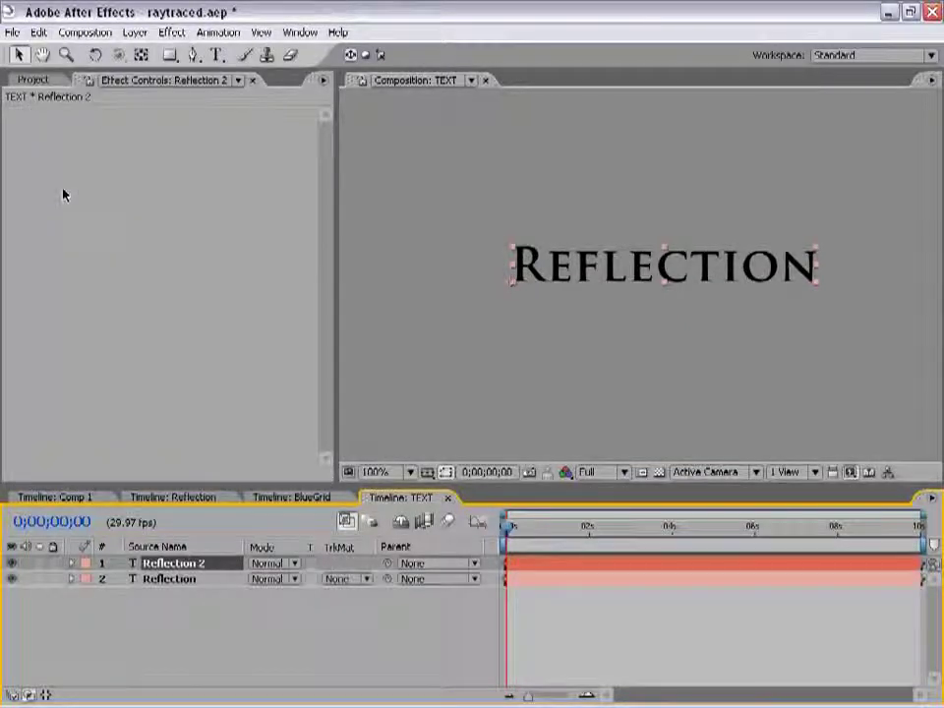
Step: Move Reflection 2 below the original Reflection layer and reveal its Scale
left_click(190, 627)
left_click(162, 564)
left_click(169, 579, "shift")
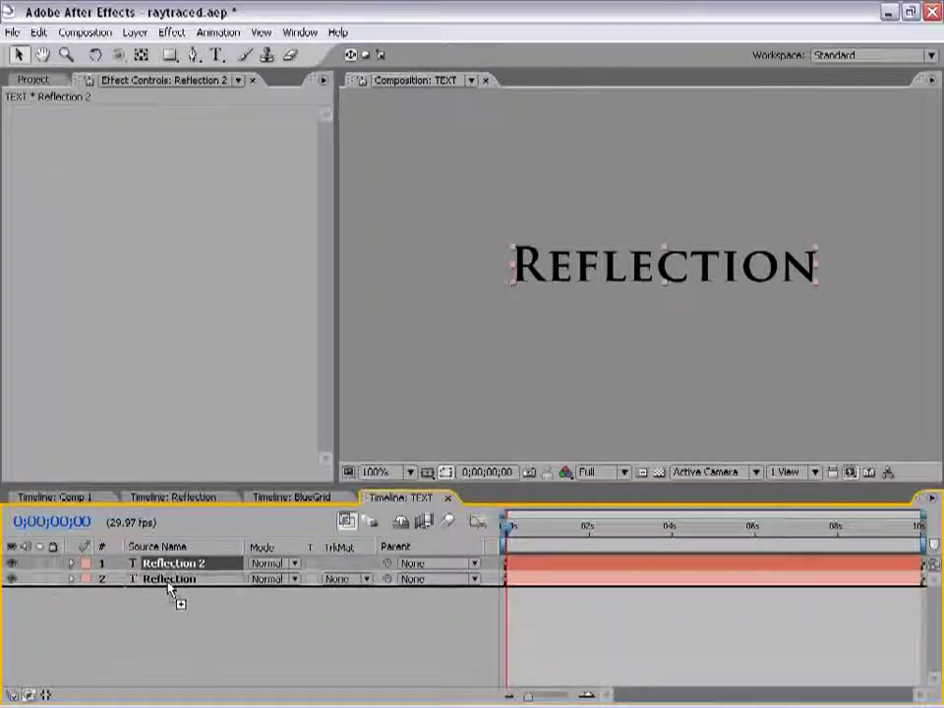
left_click_drag(169, 588, 171, 585)
key("s")
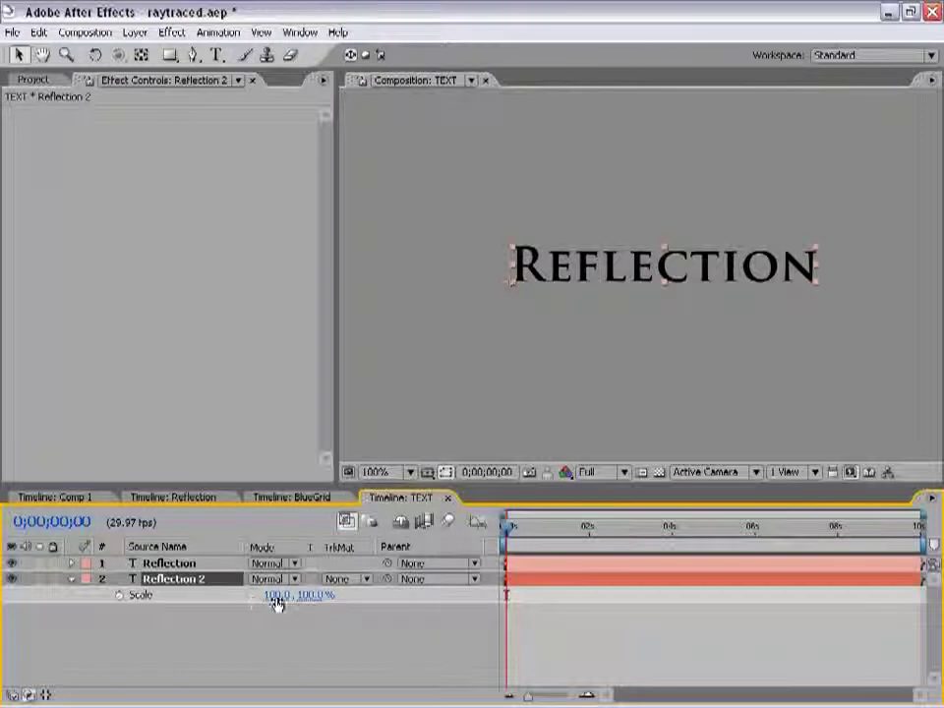
Step: Set Reflection 2's vertical scale to -100% so it mirrors the title
left_click(314, 595)
type("-100")
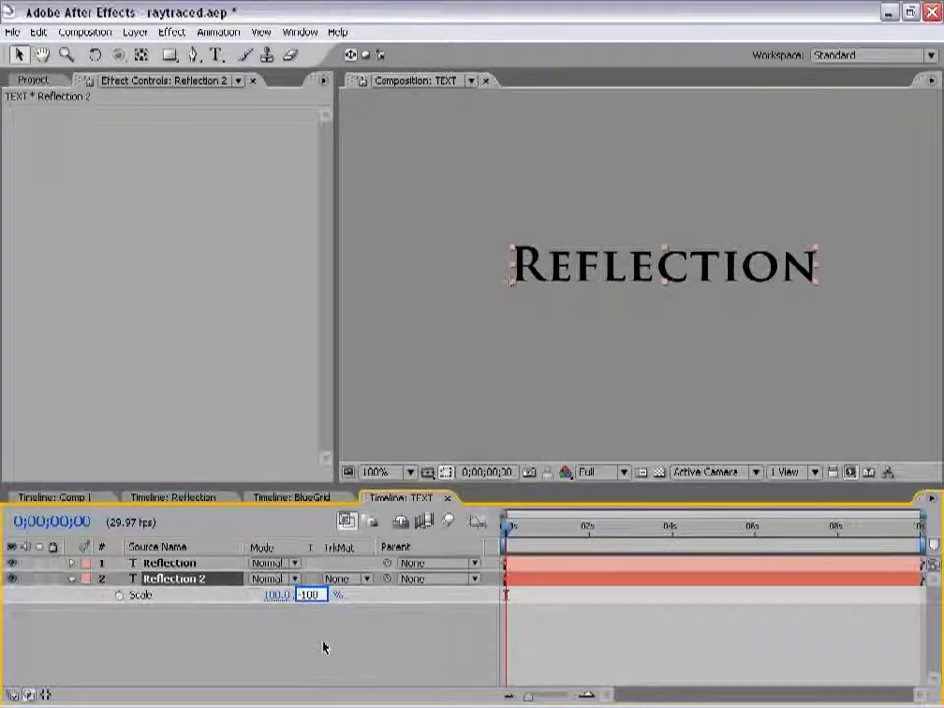
left_click(327, 647)
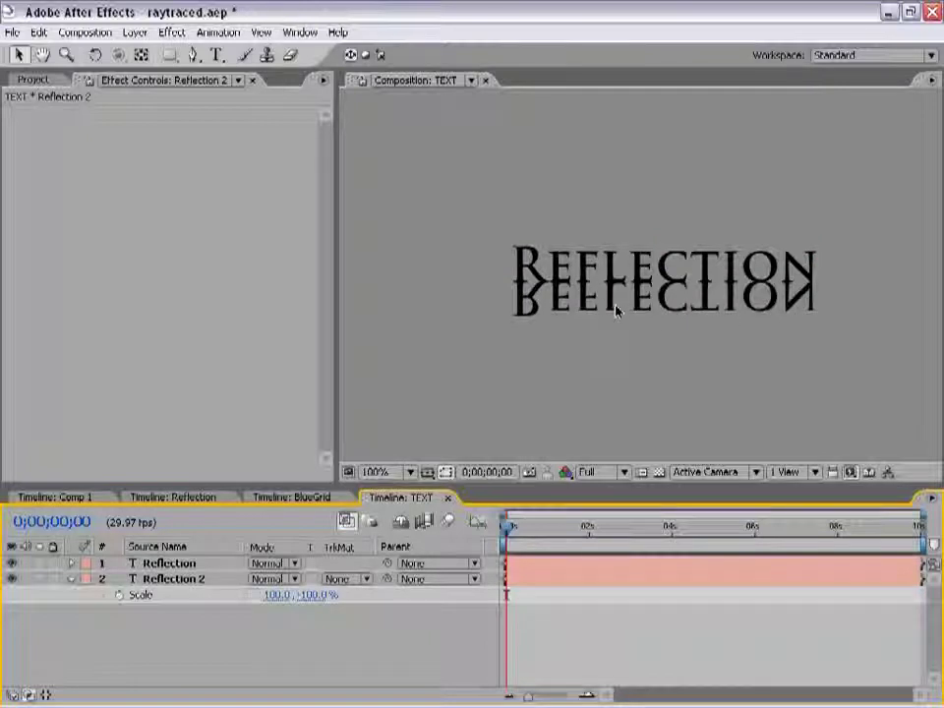
scroll(588, 356, "down", 2)
left_click_drag(658, 343, 645, 324)
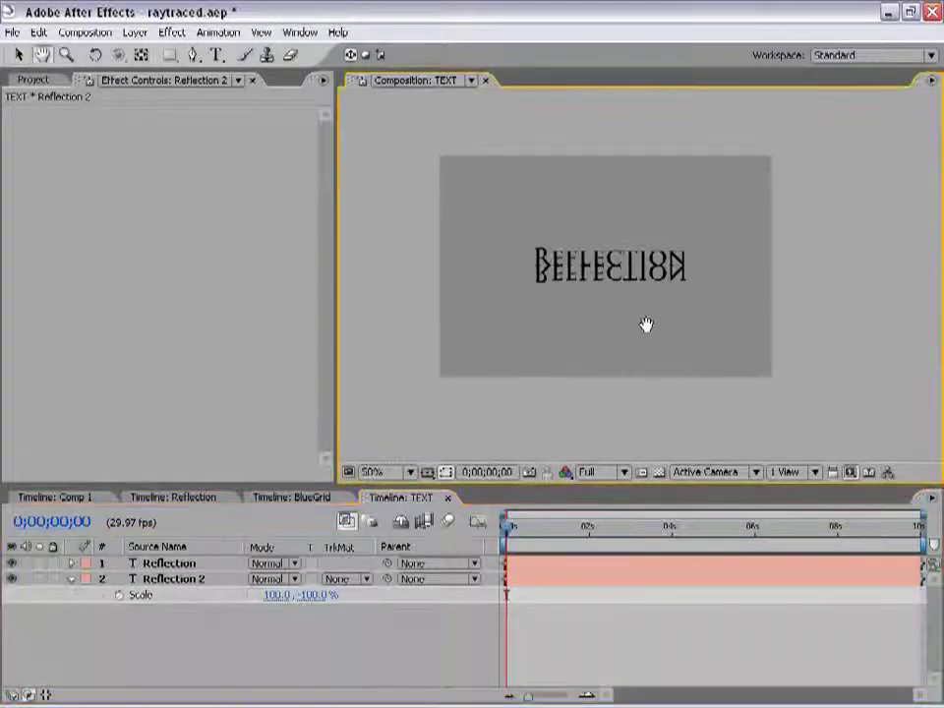
scroll(634, 313, "up", 2)
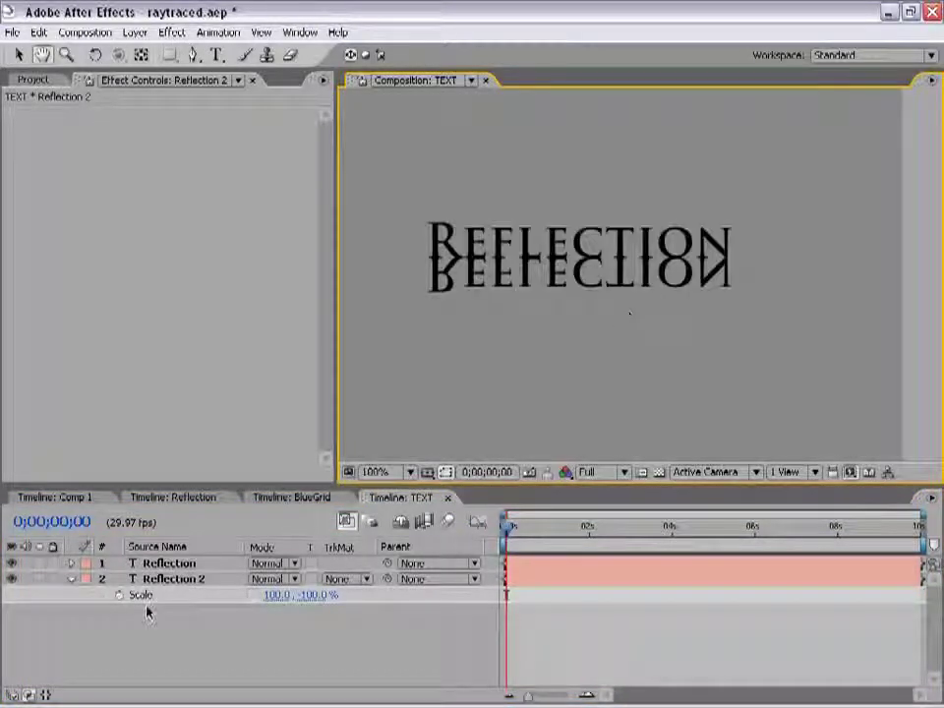
left_click(173, 580)
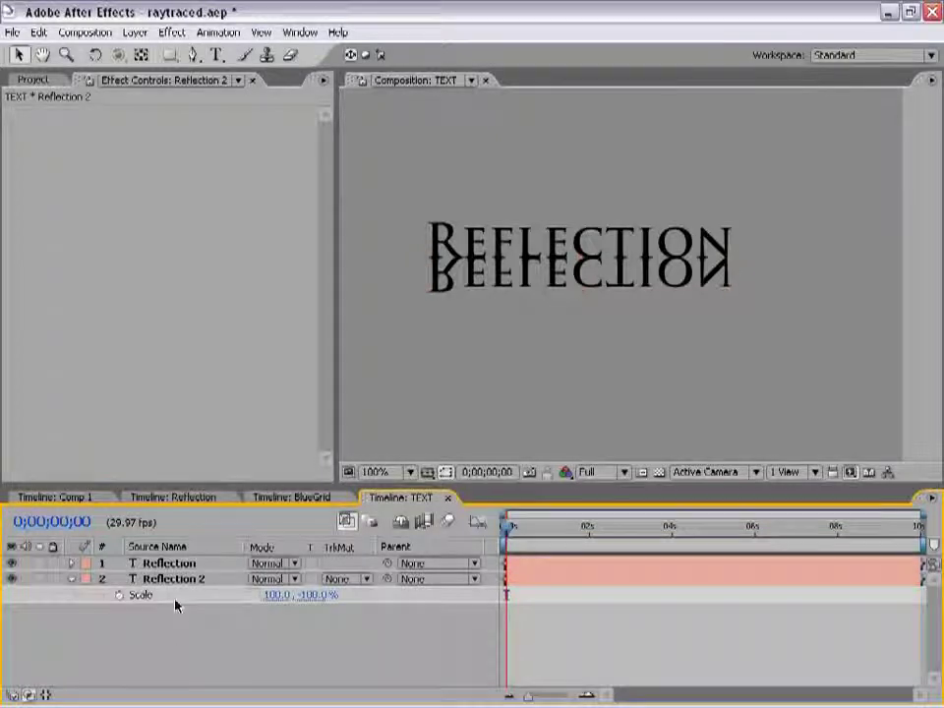
Step: Apply Linear Wipe to Reflection 2 with 0° angle, 47% completion and feather 23
left_click(171, 31)
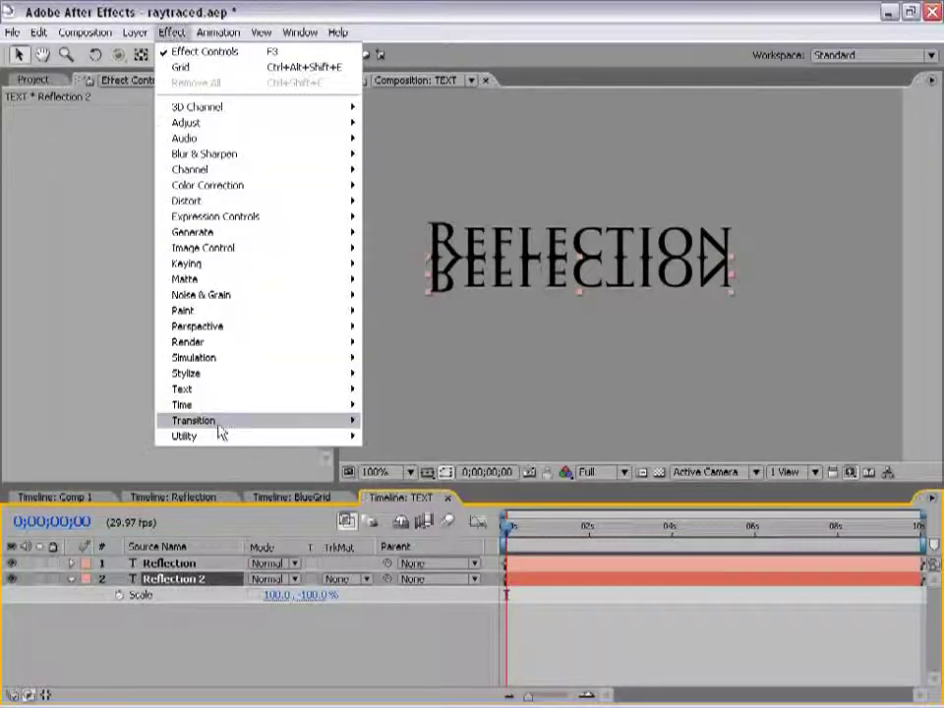
mouse_move(220, 421)
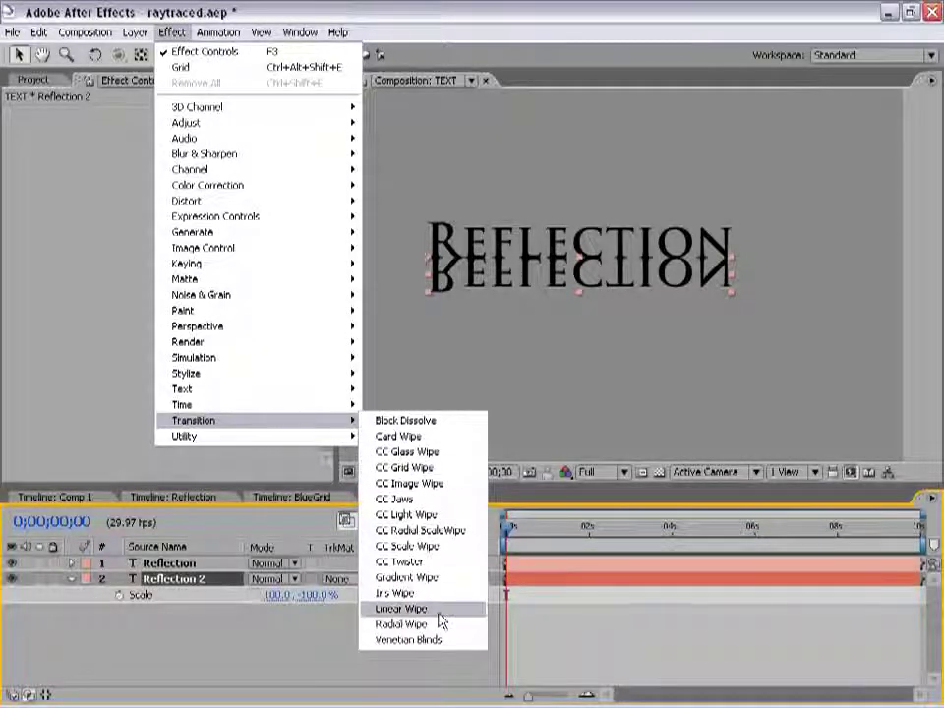
left_click(442, 610)
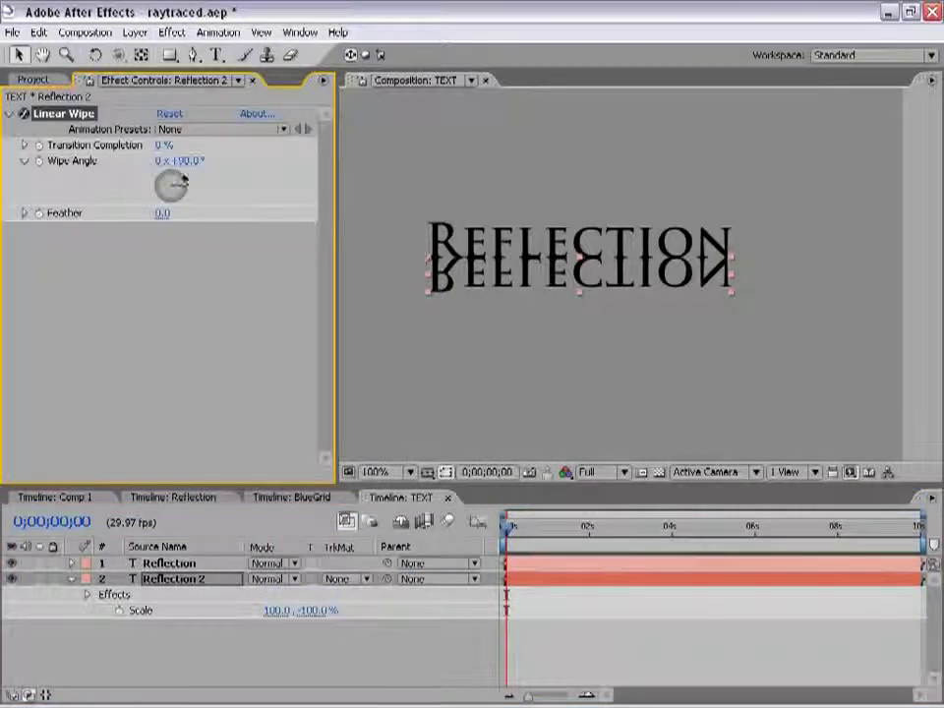
left_click(187, 161)
type("0")
key("Return")
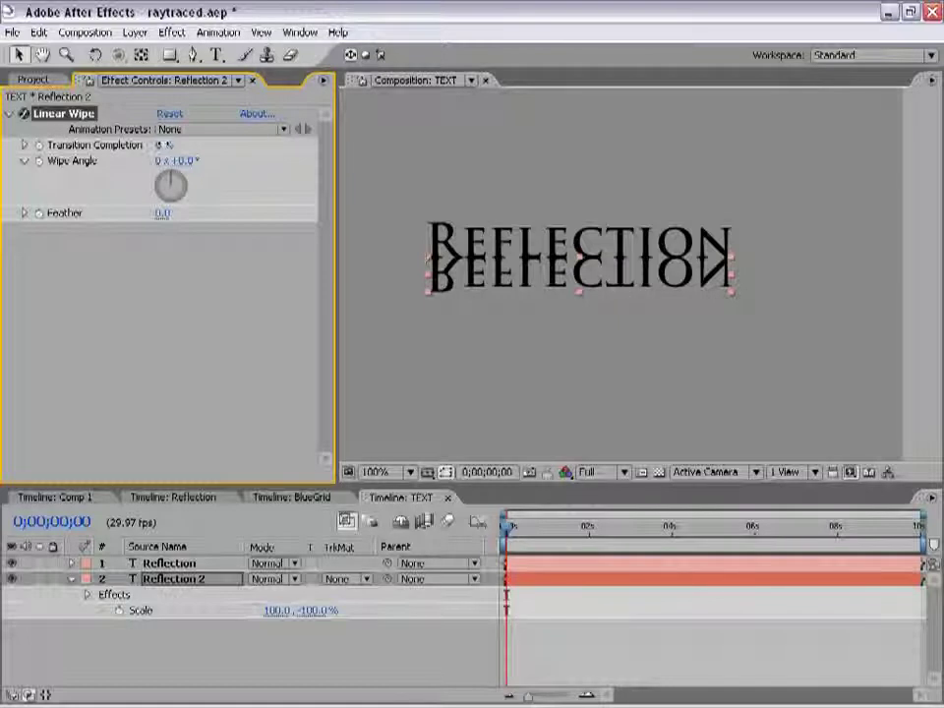
left_click_drag(169, 145, 198, 145)
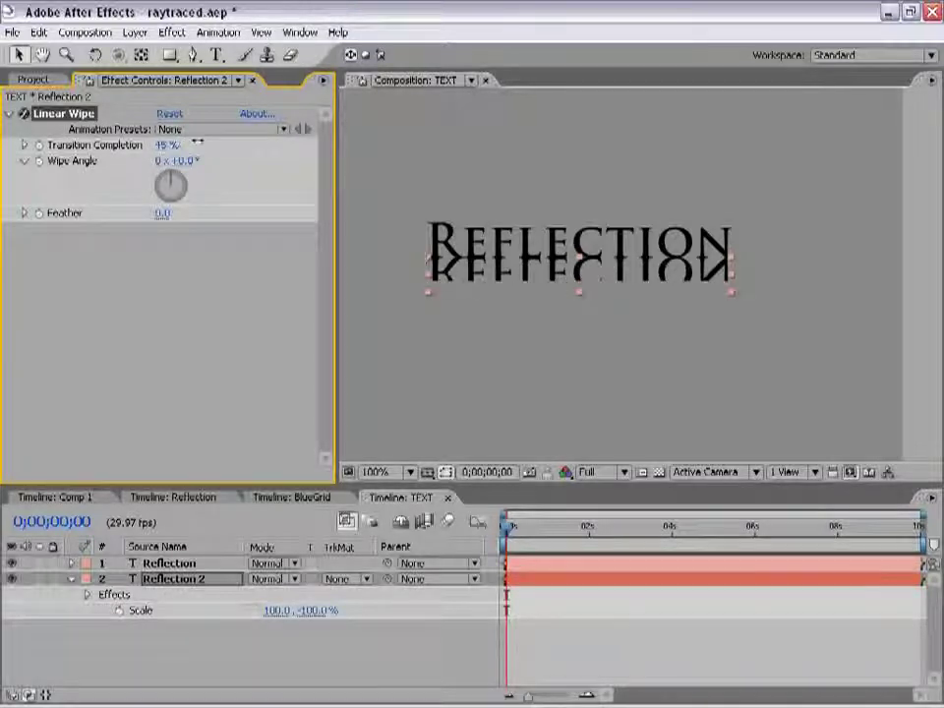
left_click_drag(198, 145, 186, 144)
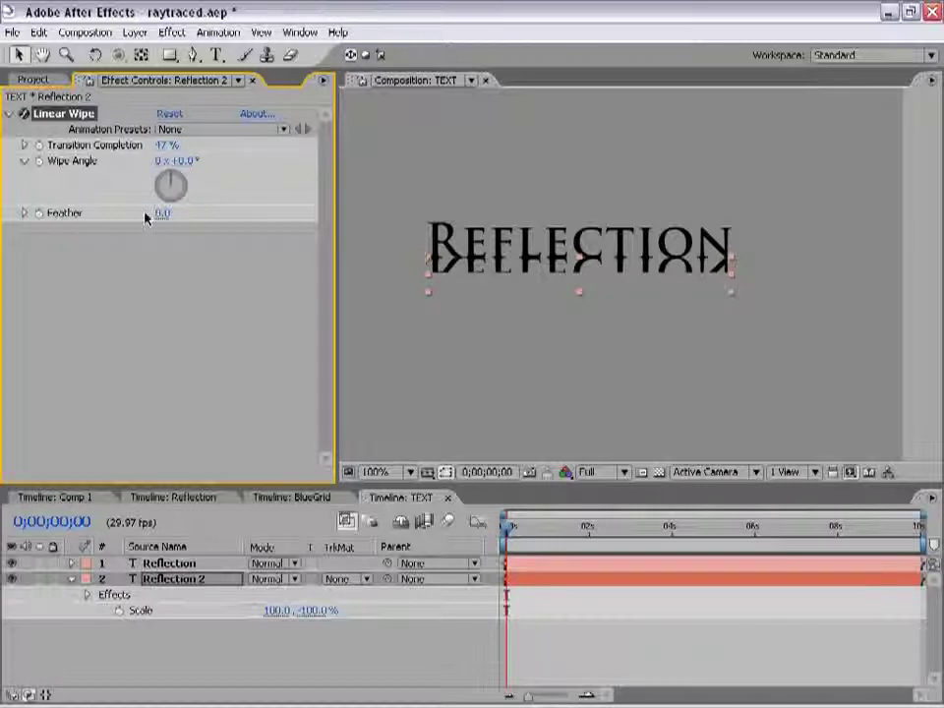
mouse_move(162, 212)
left_mouse_down()
mouse_move(185, 204)
mouse_move(171, 204)
left_mouse_up()
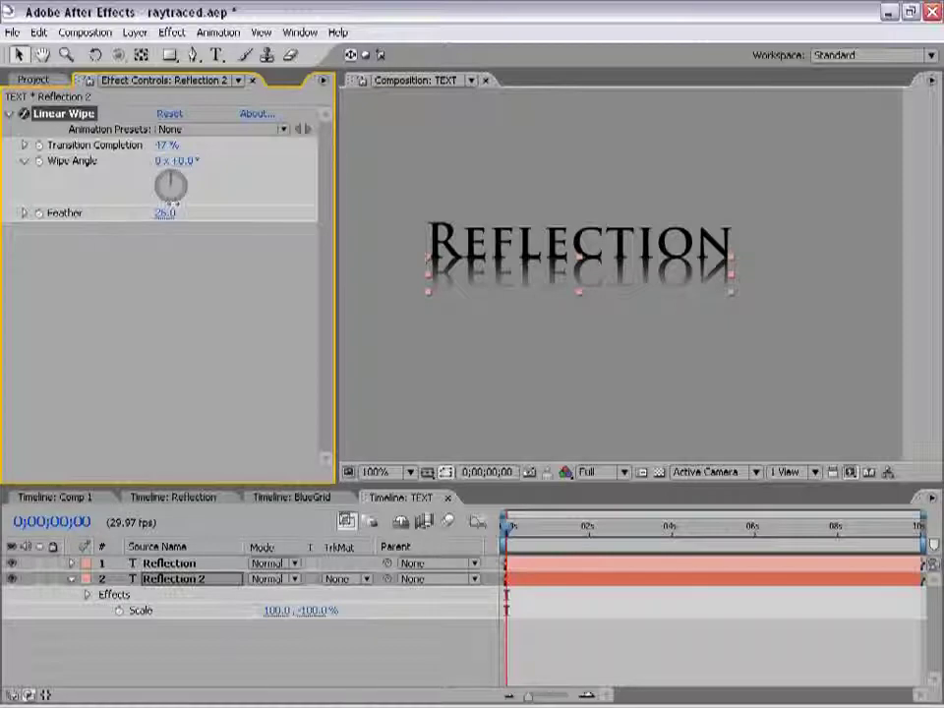
Step: Set Reflection 2's opacity to 50%
left_click(227, 661)
left_click(172, 580)
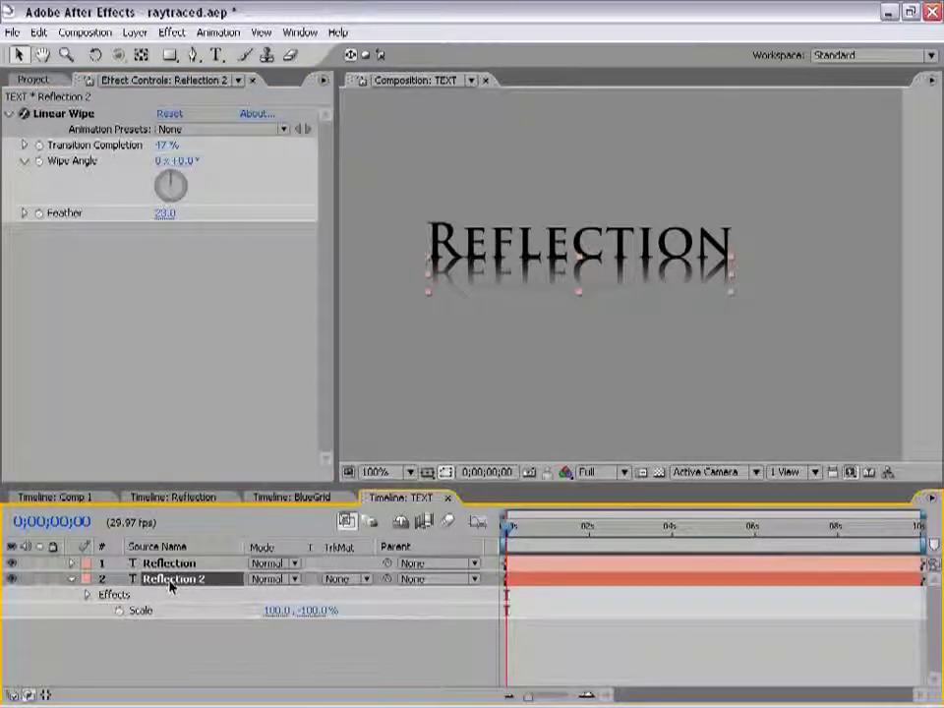
key("t")
left_click(260, 595)
type("50")
key("Return")
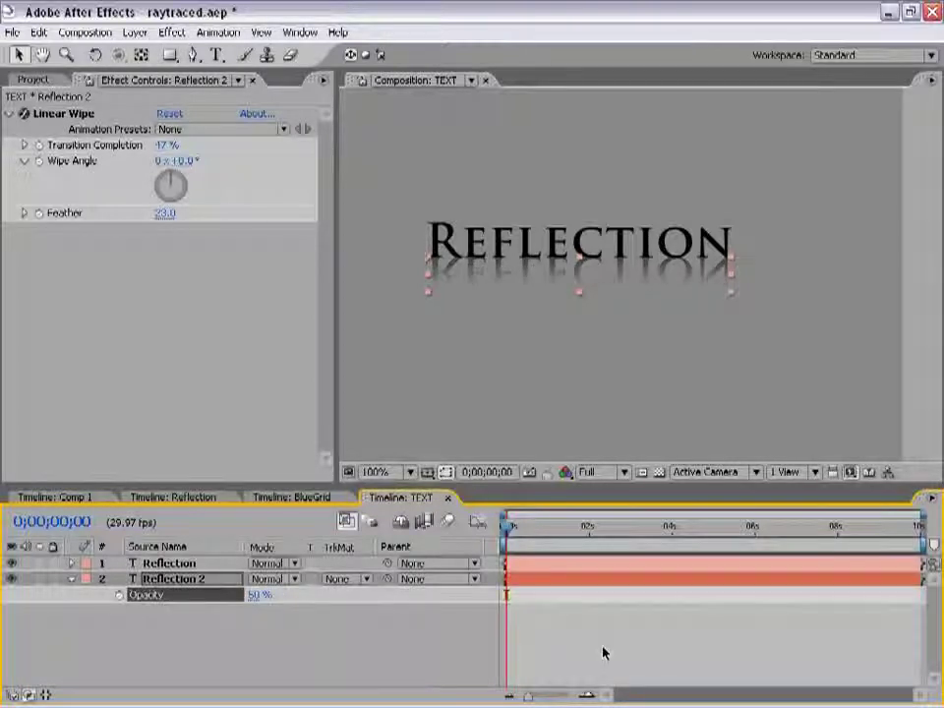
left_click(603, 651)
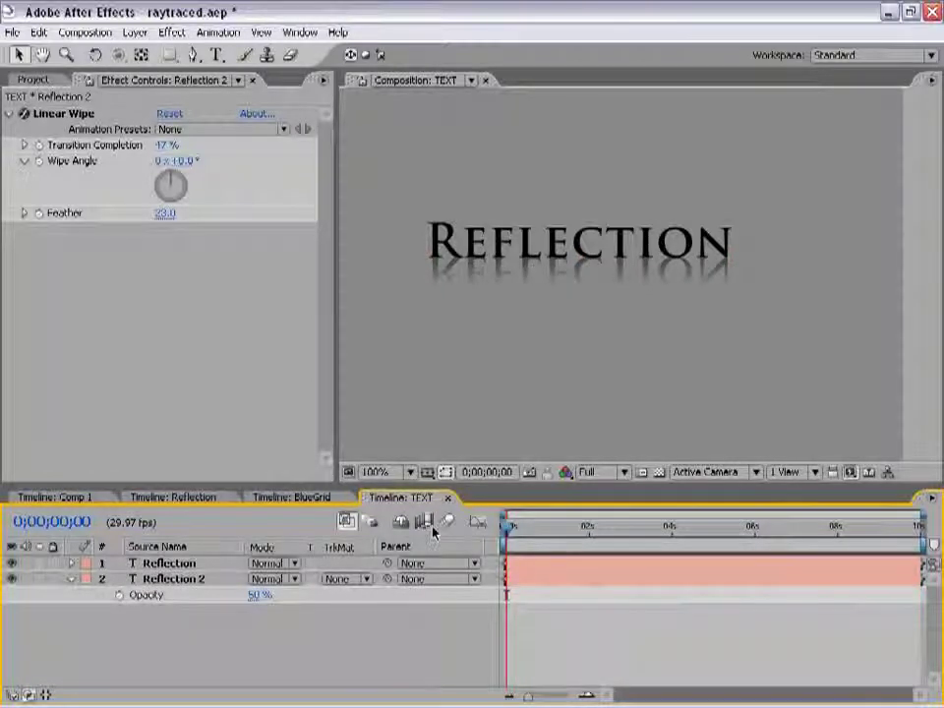
Step: Return to the Comp 1 timeline and recentre the viewer on the Reflection title
left_click(65, 497)
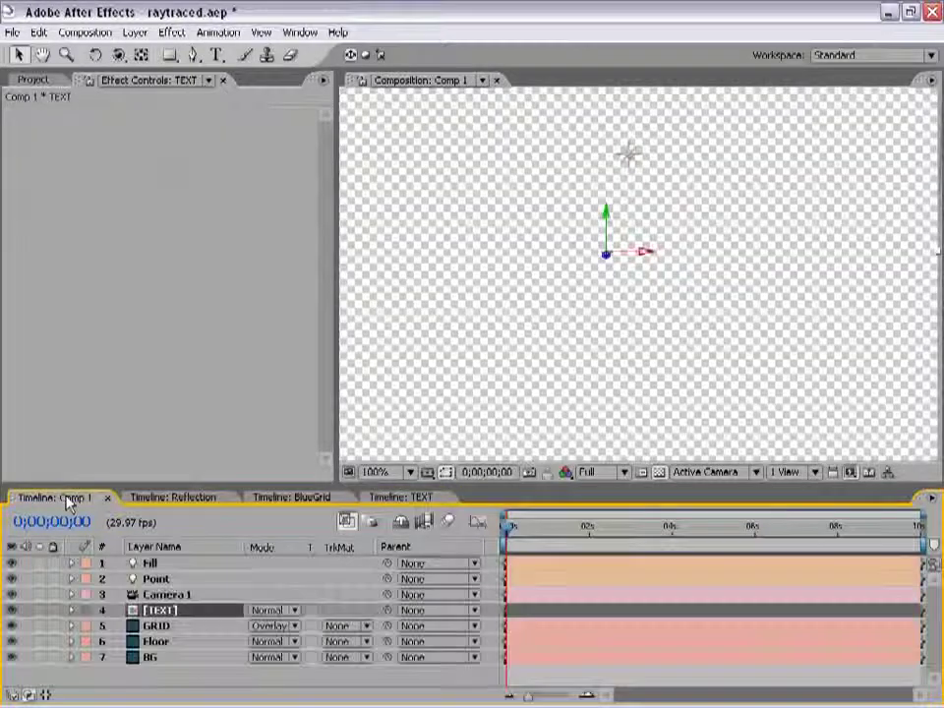
scroll(659, 327, "down", 1)
scroll(608, 284, "up", 1)
scroll(705, 322, "down", 1)
left_click_drag(705, 322, 657, 312)
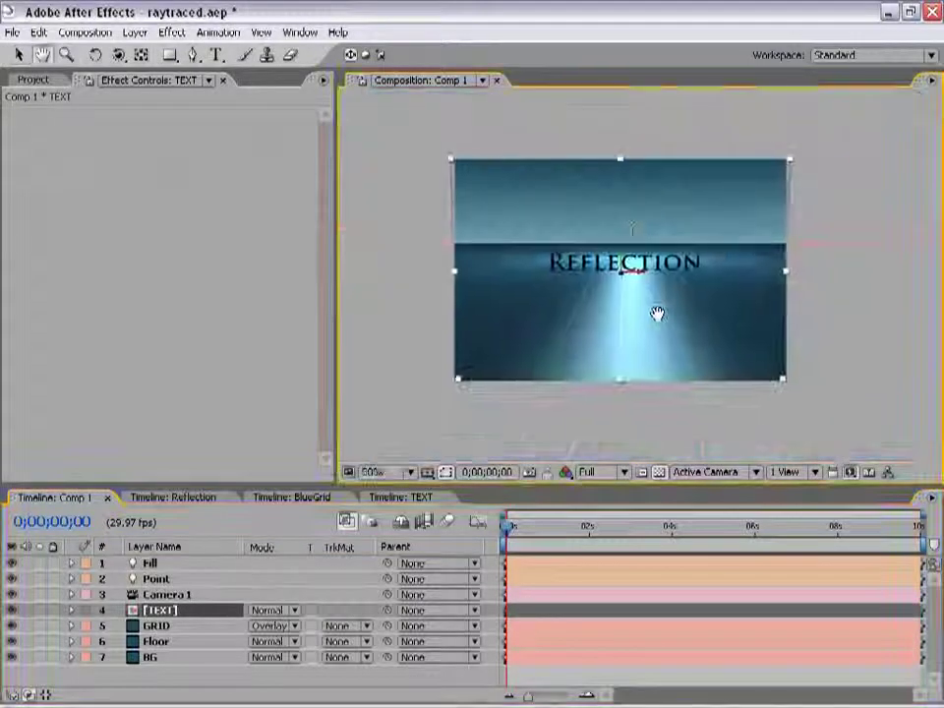
left_click(403, 497)
left_click(80, 498)
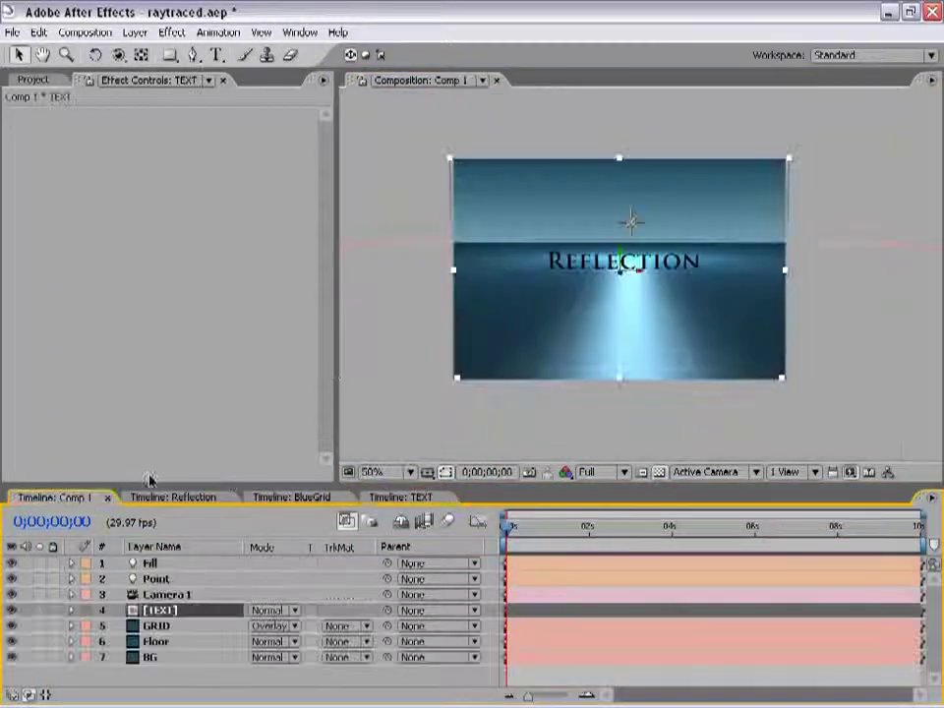
scroll(649, 270, "up", 1)
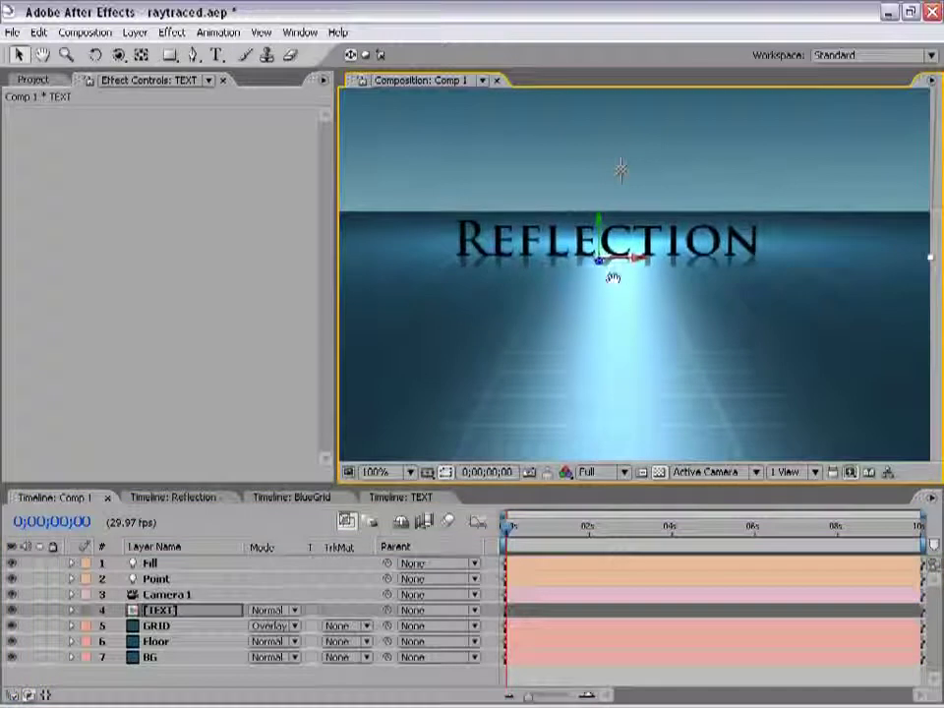
left_click_drag(613, 278, 651, 285)
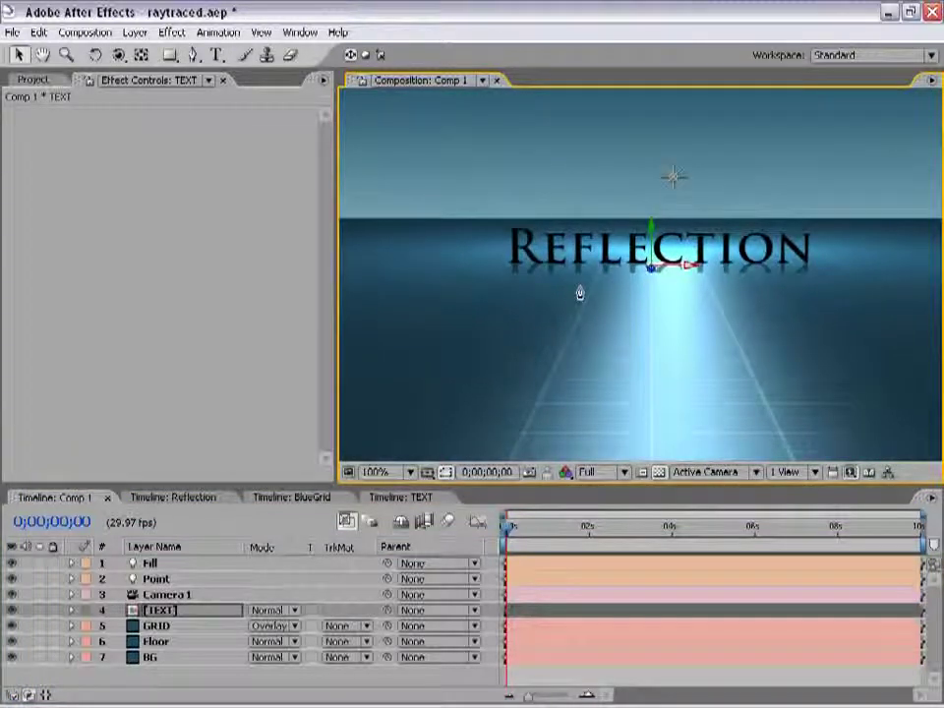
scroll(590, 291, "down", 1)
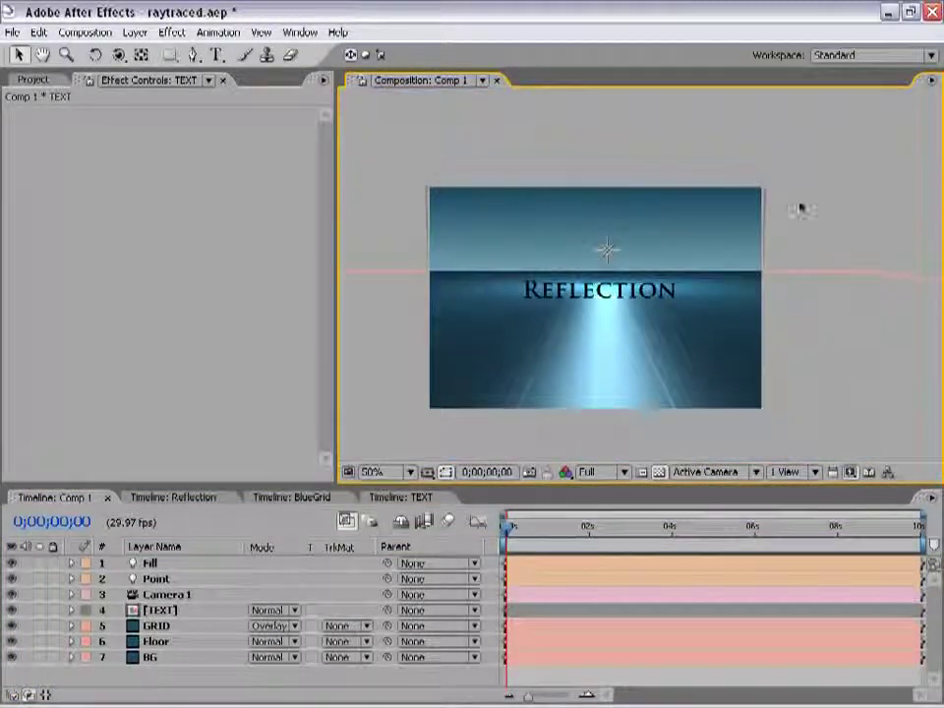
Step: Select the TEXT layer, shift the view up and right, then deselect it
left_click(763, 200)
scroll(756, 230, "up", 1)
mouse_move(755, 230)
left_mouse_down()
mouse_move(816, 110)
mouse_move(828, 118)
left_mouse_up()
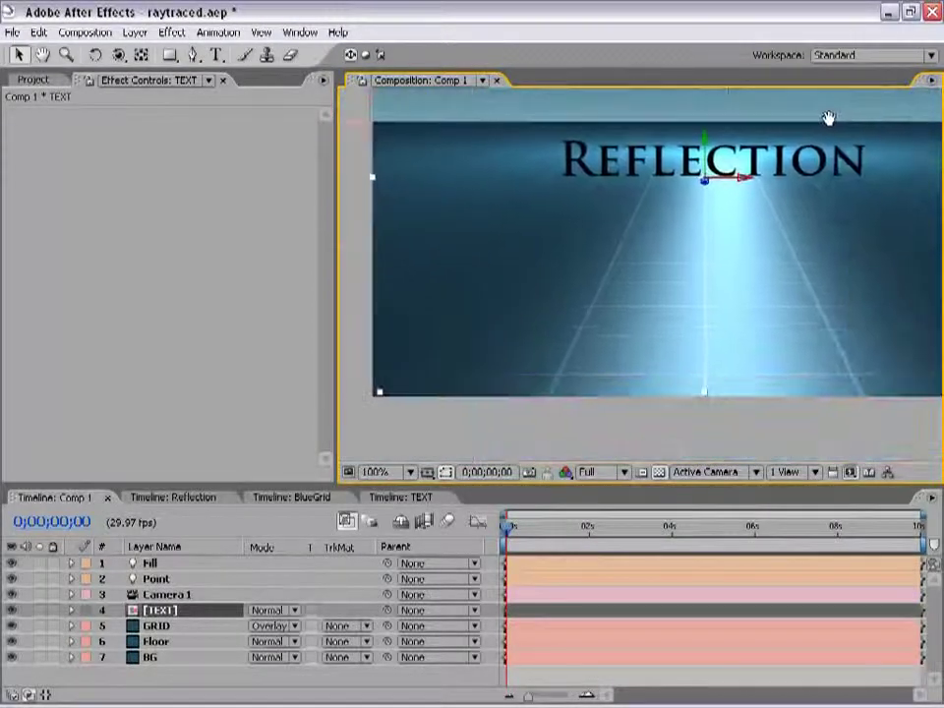
scroll(682, 266, "down", 1)
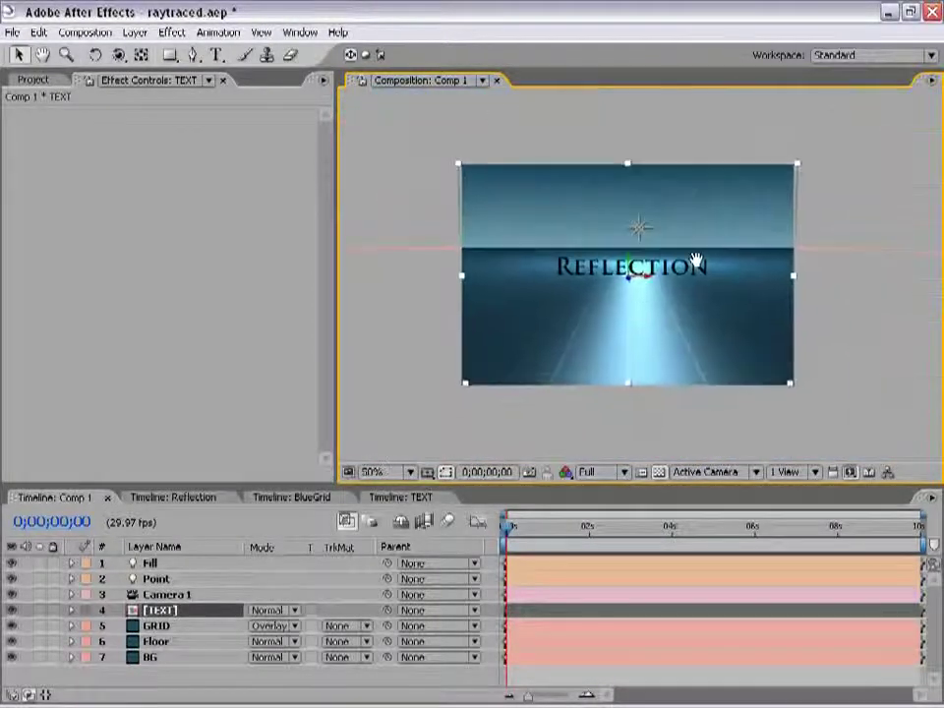
left_click(493, 134)
Step: Add a new adjustment layer to Comp 1
left_click(135, 32)
mouse_move(146, 52)
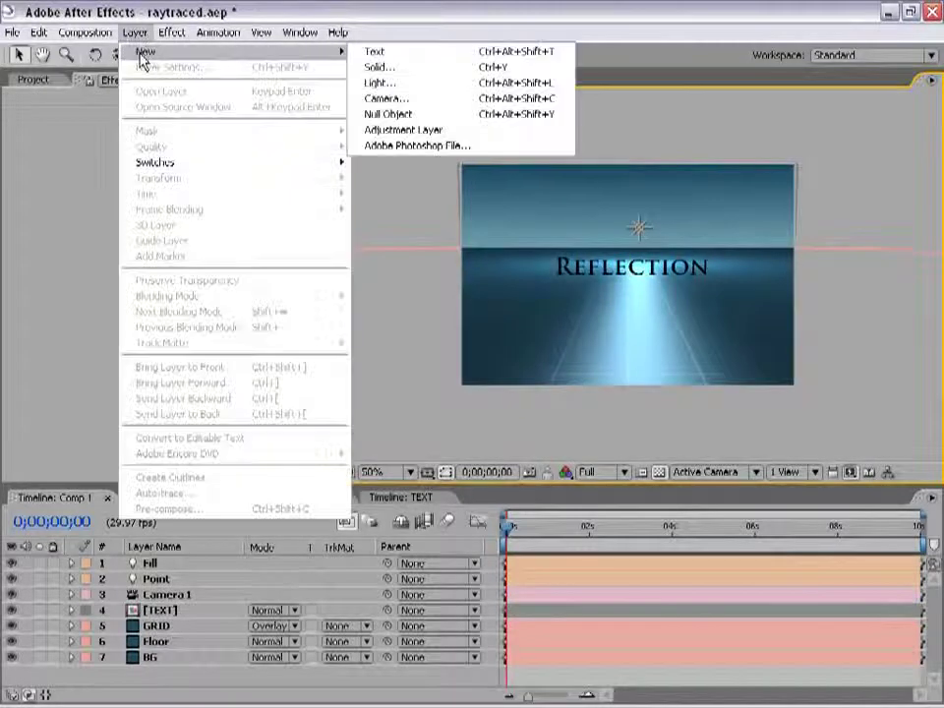
left_click(435, 128)
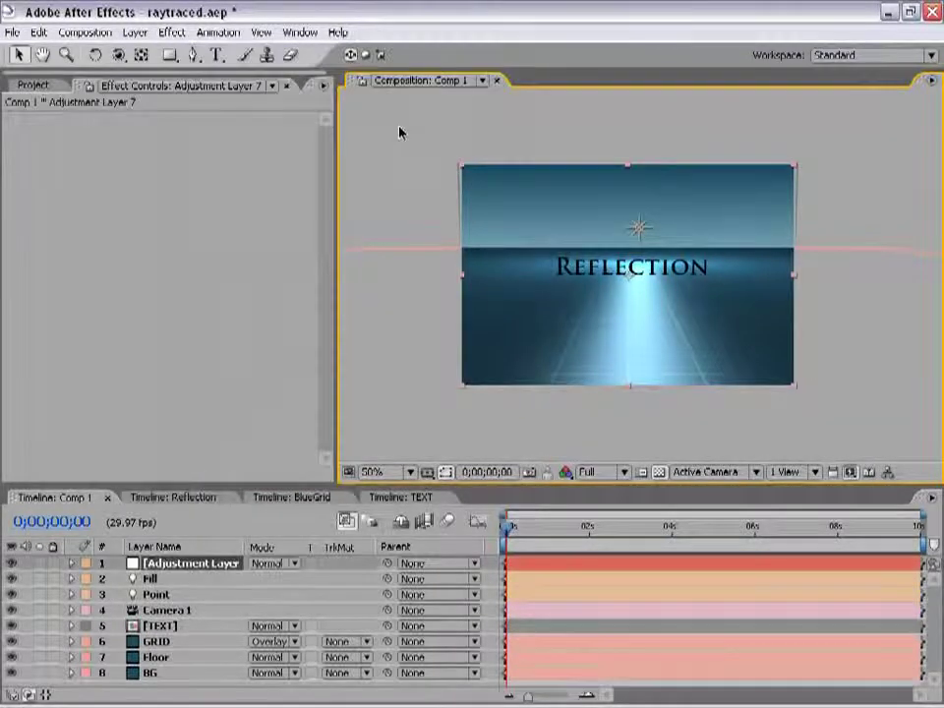
Step: Try a darkening Curves effect, delete it again, and enlarge the Timeline panel
left_click(171, 32)
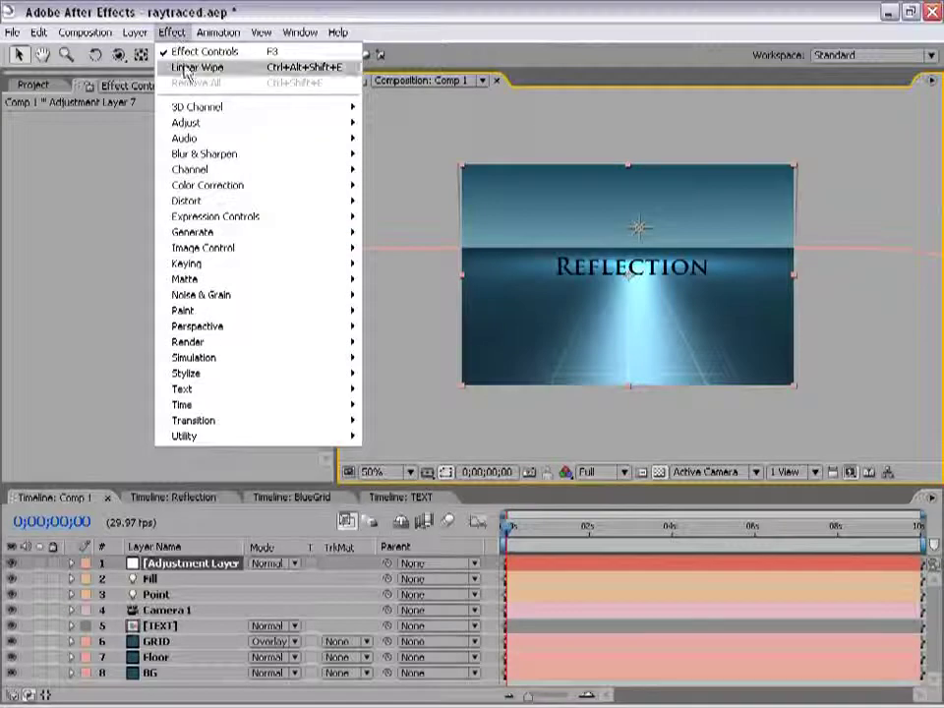
mouse_move(211, 187)
left_click(449, 389)
left_click_drag(166, 228, 151, 279)
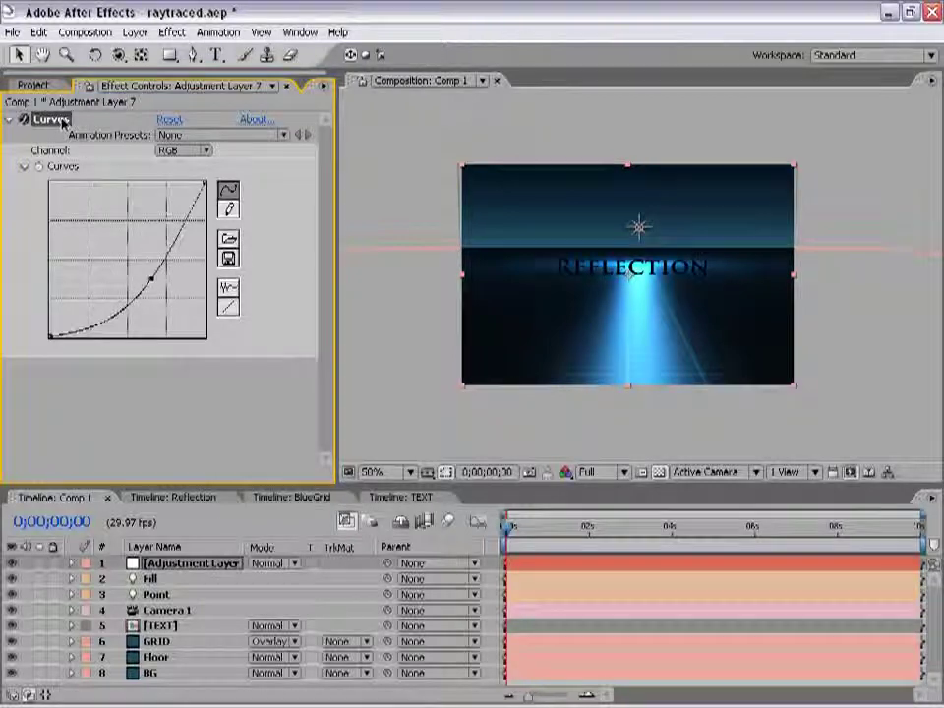
key("Delete")
left_click(564, 140)
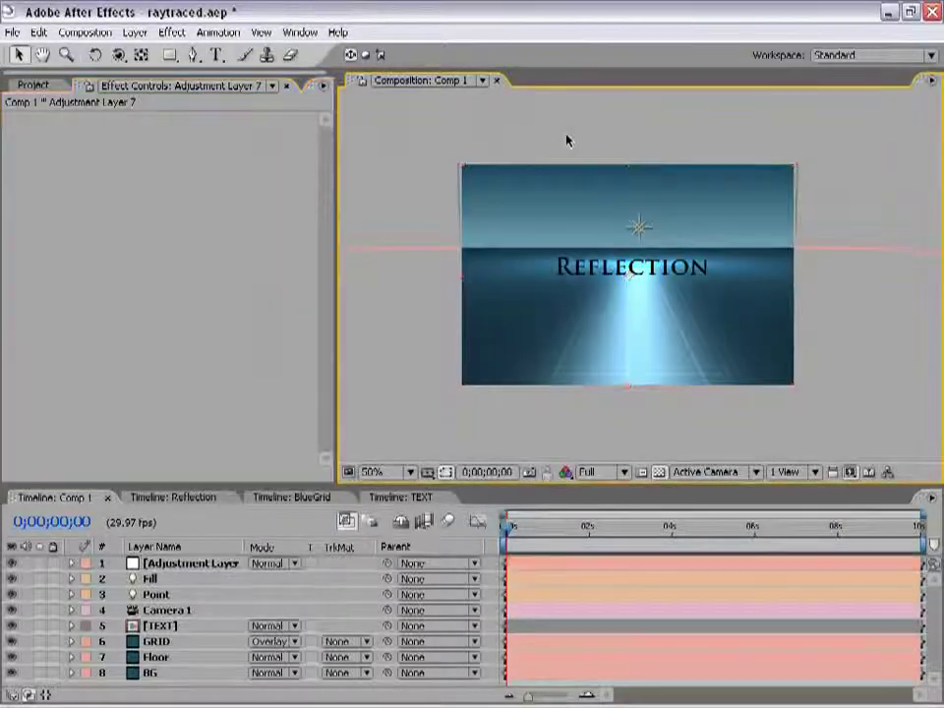
left_click_drag(231, 489, 231, 432)
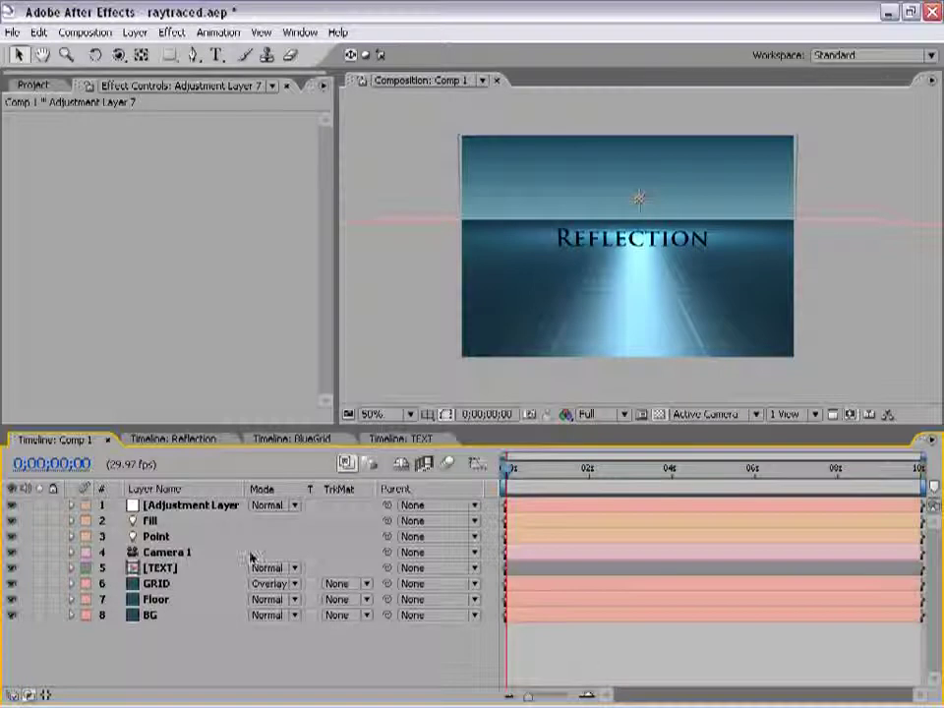
Step: Rename the adjustment layer 'Divider', move it between TEXT and GRID, and view at 100%
left_click(195, 507)
key("Return")
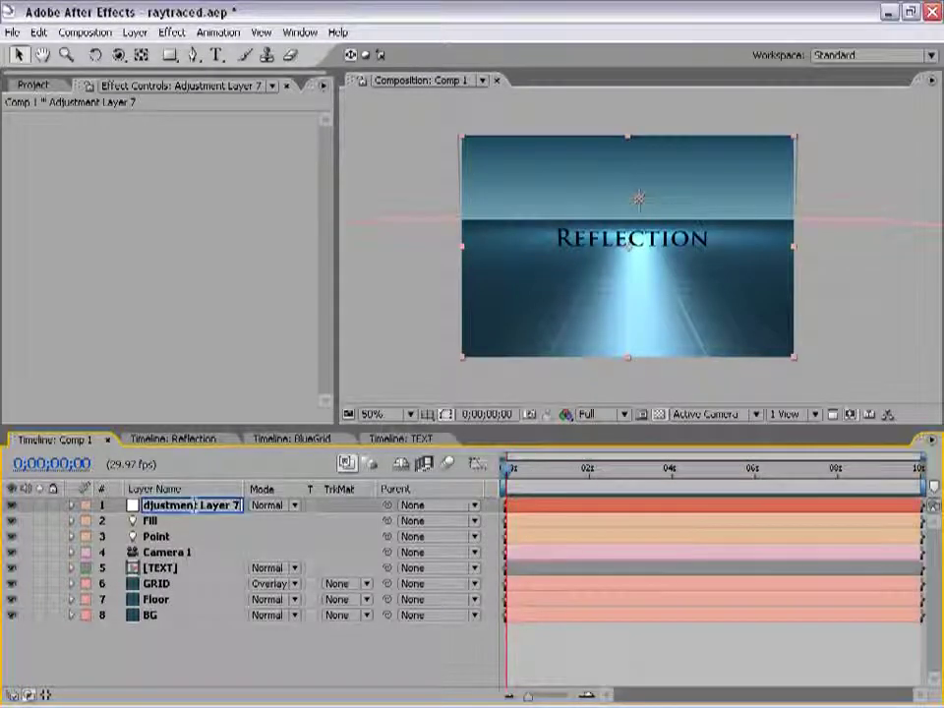
type("Divider")
key("Return")
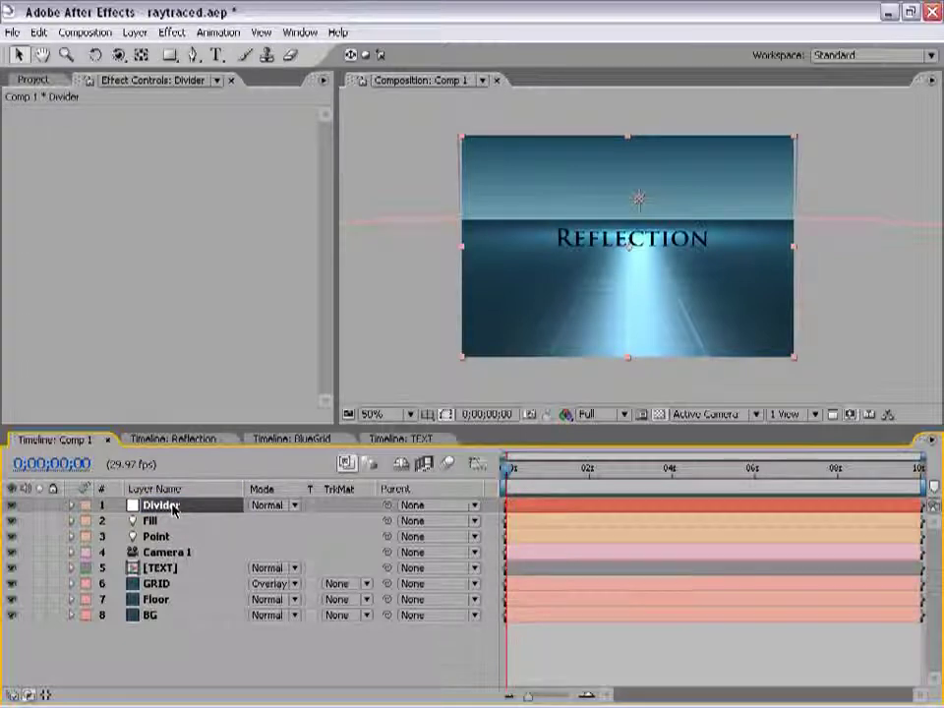
mouse_move(169, 506)
left_mouse_down()
mouse_move(169, 586)
mouse_move(209, 589)
mouse_move(169, 584)
left_mouse_up()
key("slash")
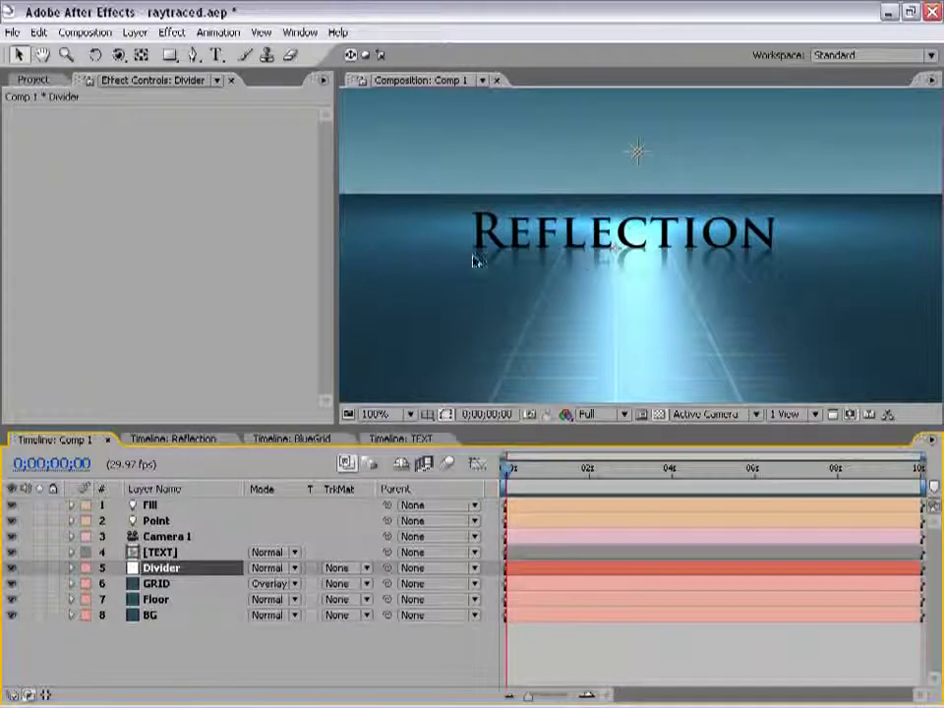
key("c")
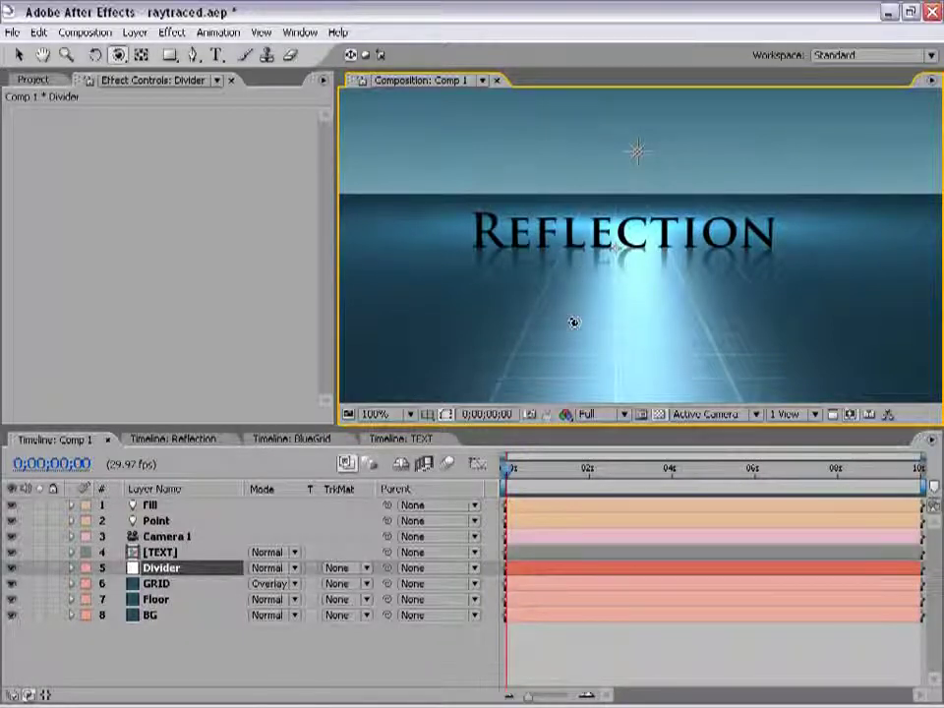
left_click_drag(508, 280, 705, 289)
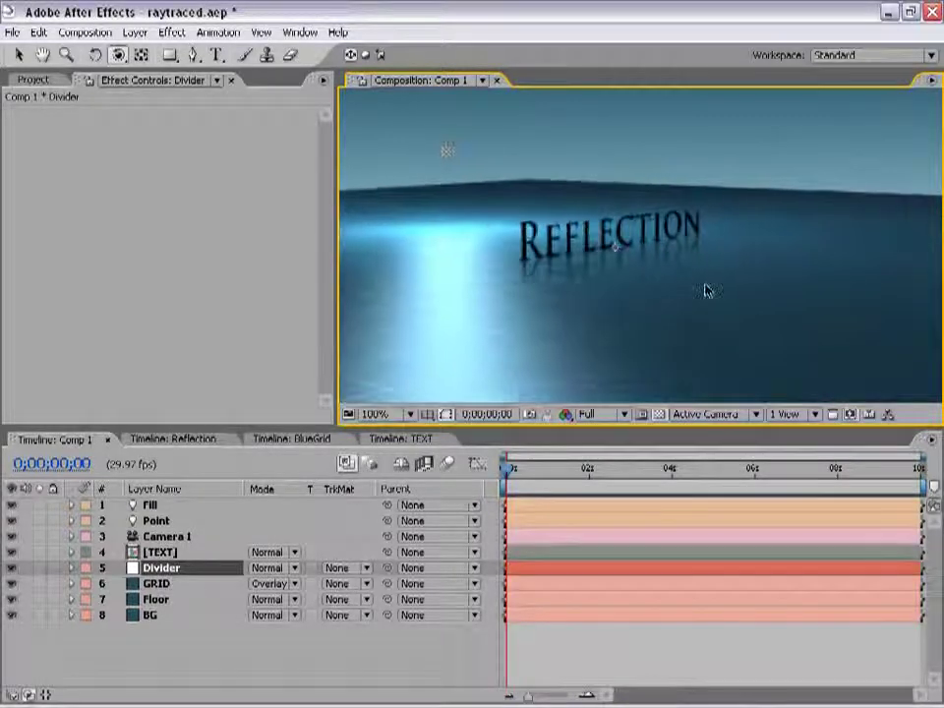
key("ctrl+z")
left_click(161, 553)
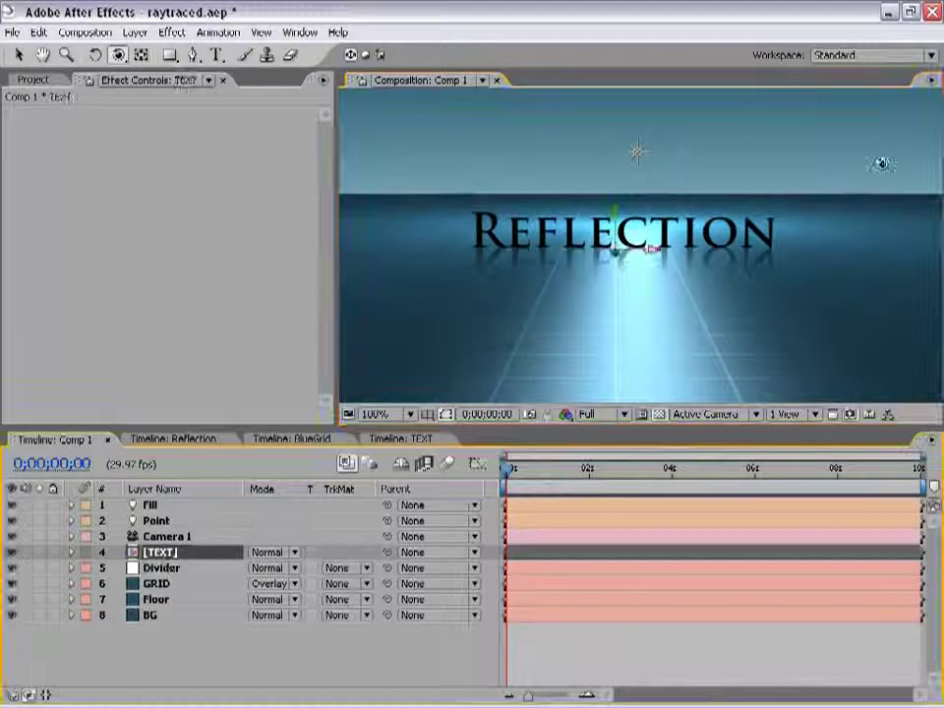
left_click(41, 554)
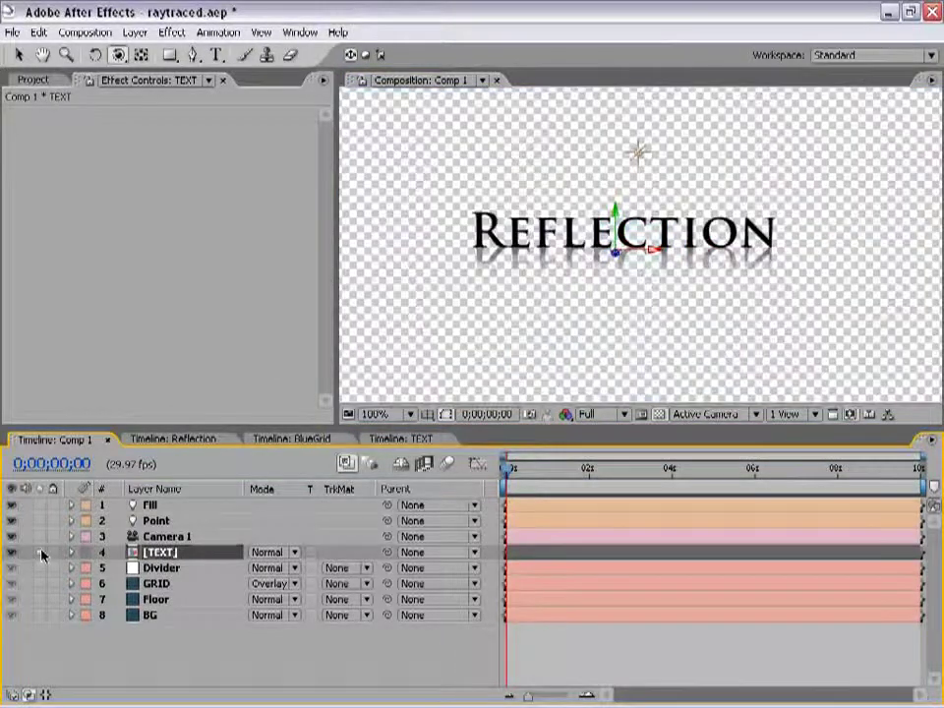
left_click(41, 554)
left_click(39, 583)
left_click(39, 599)
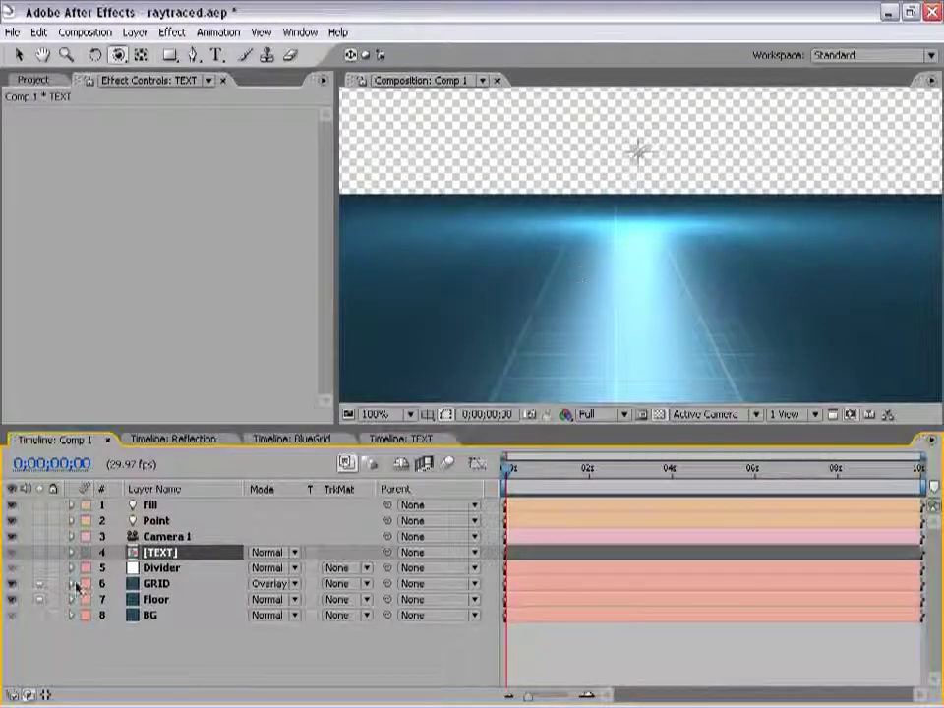
left_click(40, 583)
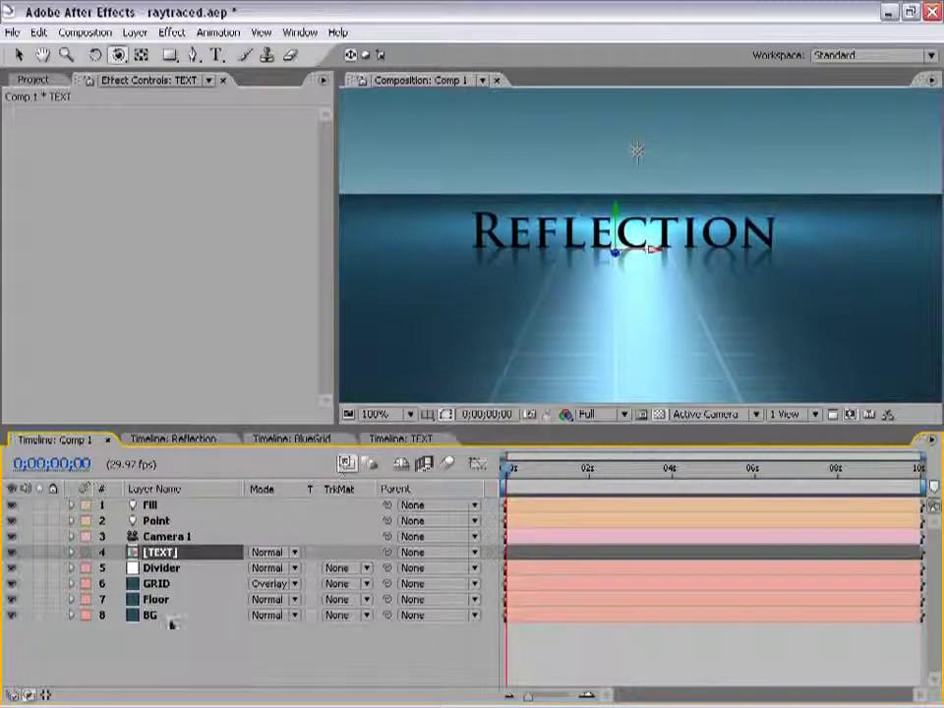
Step: Toggle the Divider layer's visibility and deselect it
left_click(142, 568)
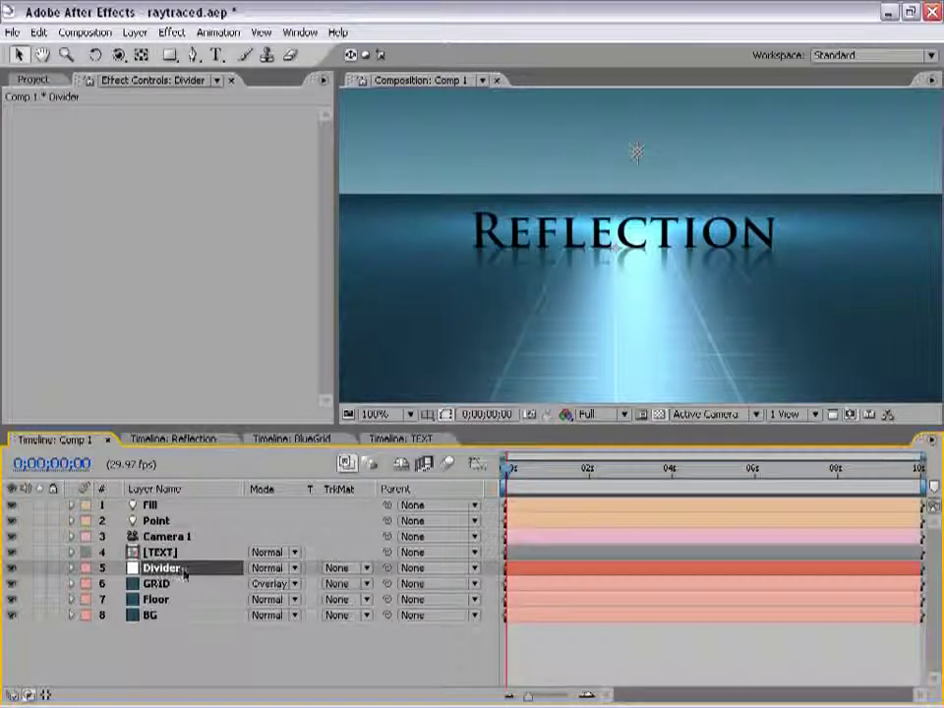
left_click(12, 568)
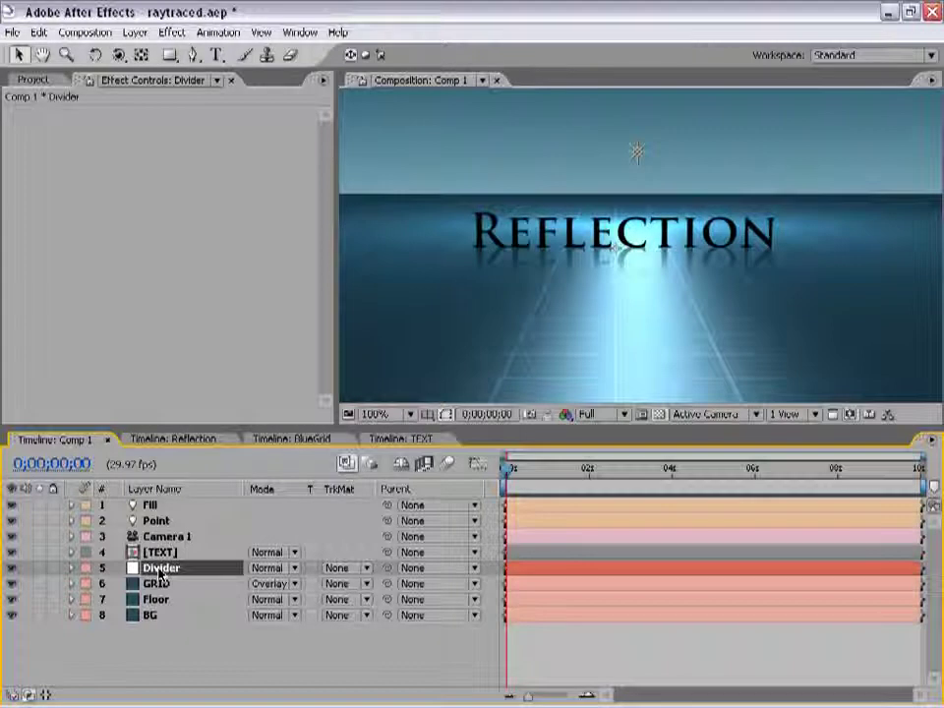
left_click(606, 667)
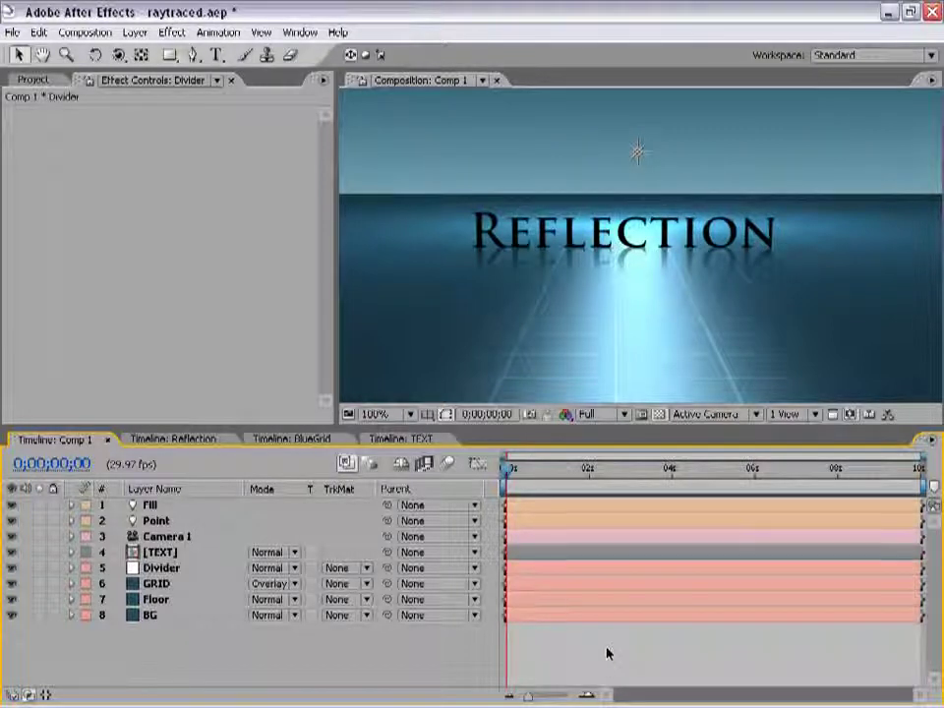
Step: Orbit the camera, undo back to the straight-on view, and open the TEXT composition
left_click(118, 56)
left_click_drag(841, 303, 778, 306)
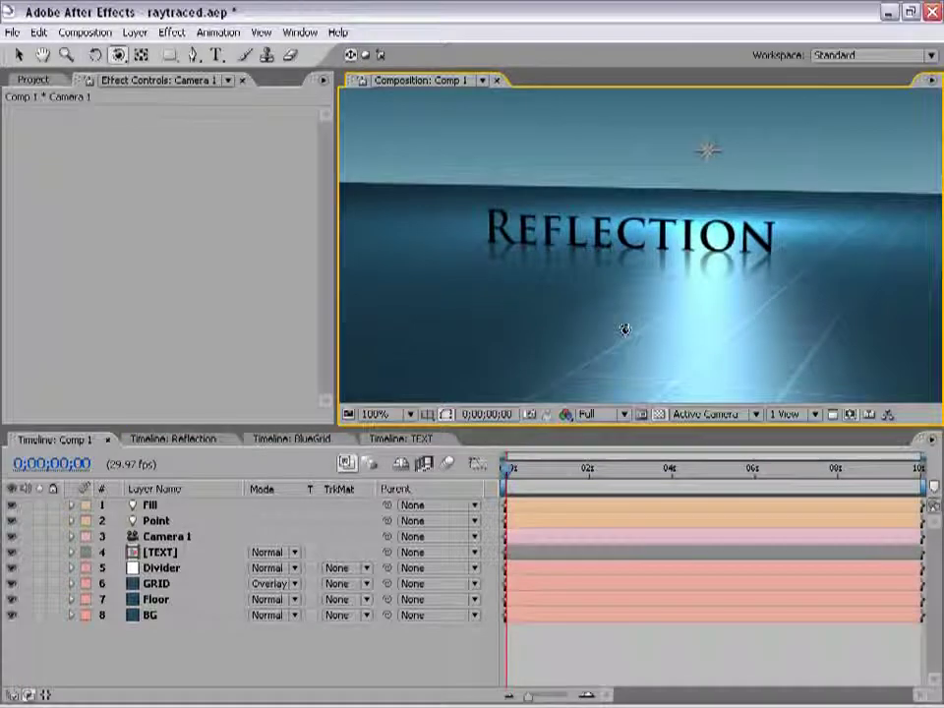
key("ctrl+z")
left_click(594, 592)
key("v")
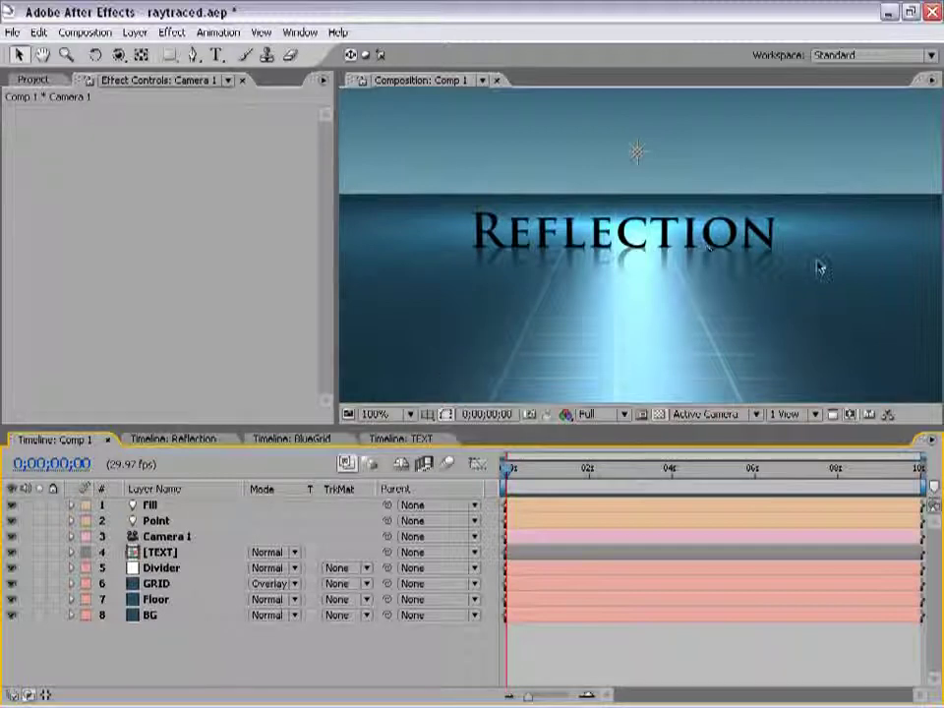
left_click(418, 438)
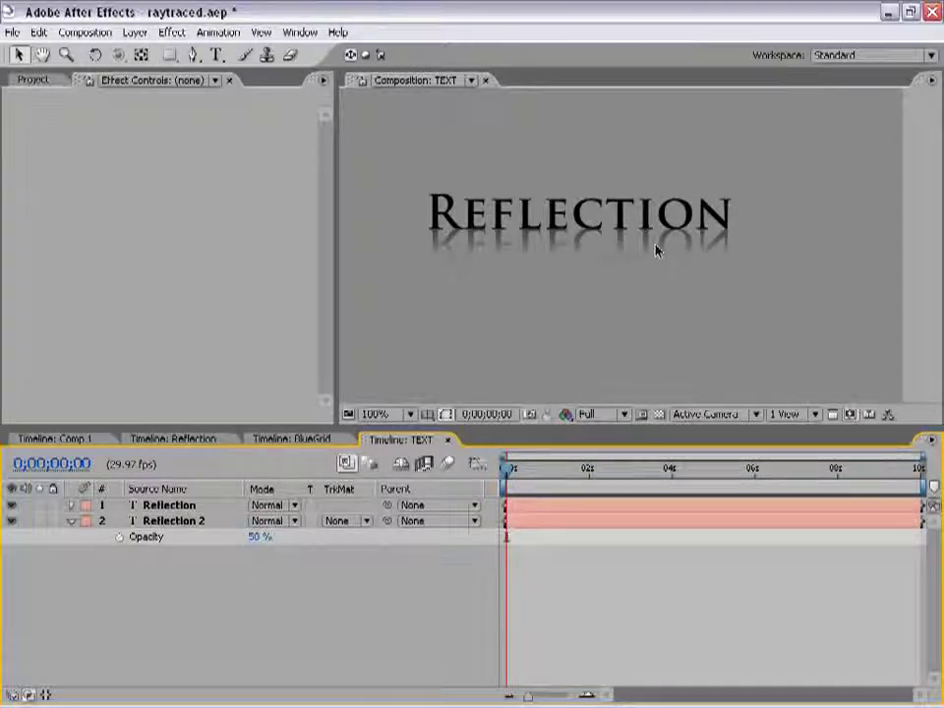
Step: Create a new 720×480 solid layer in the TEXT composition
left_click(135, 31)
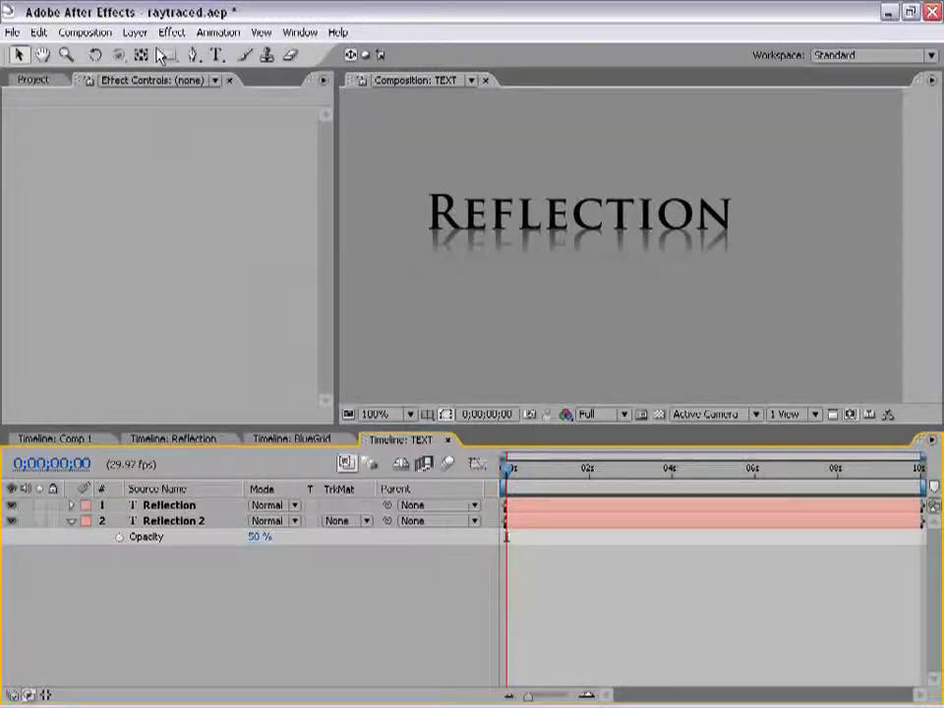
mouse_move(140, 54)
left_click(374, 70)
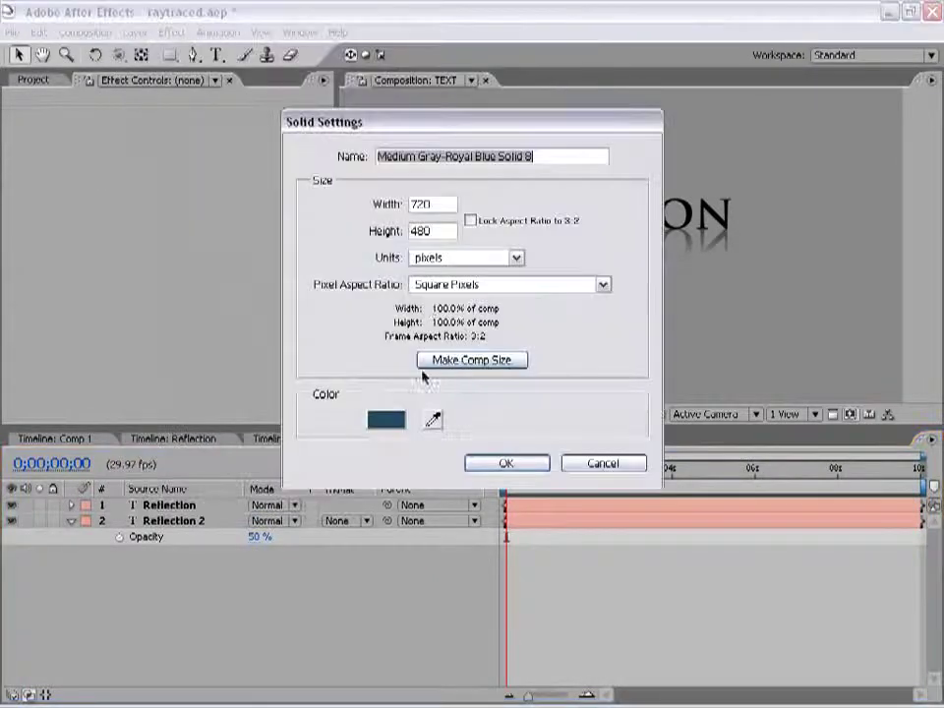
left_click(508, 464)
key("comma")
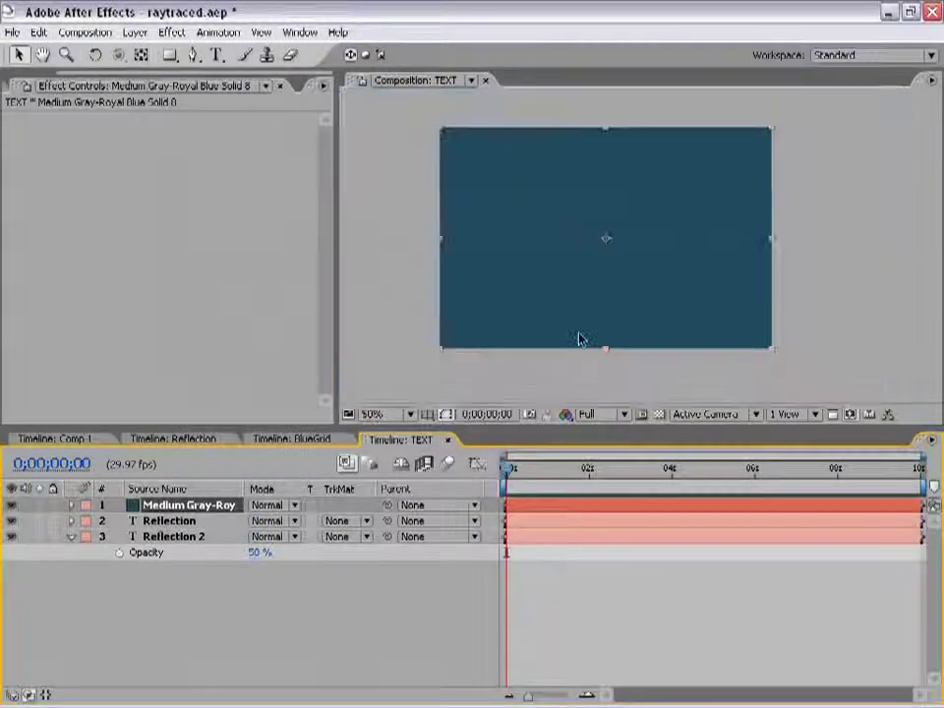
Step: Apply the Generate > Ramp gradient effect to the new solid
left_click(172, 32)
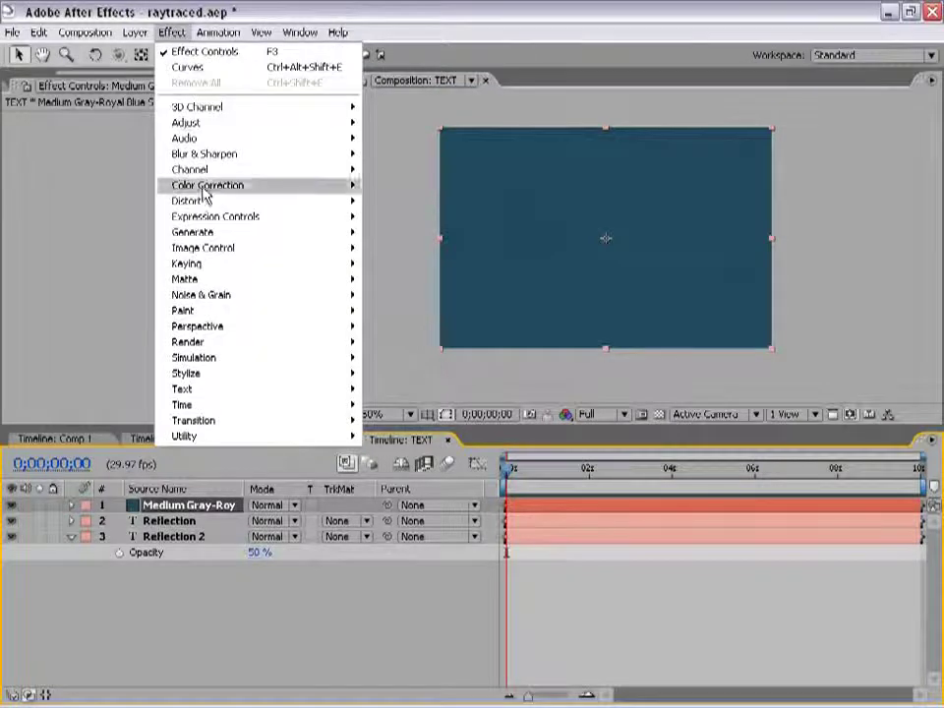
mouse_move(199, 235)
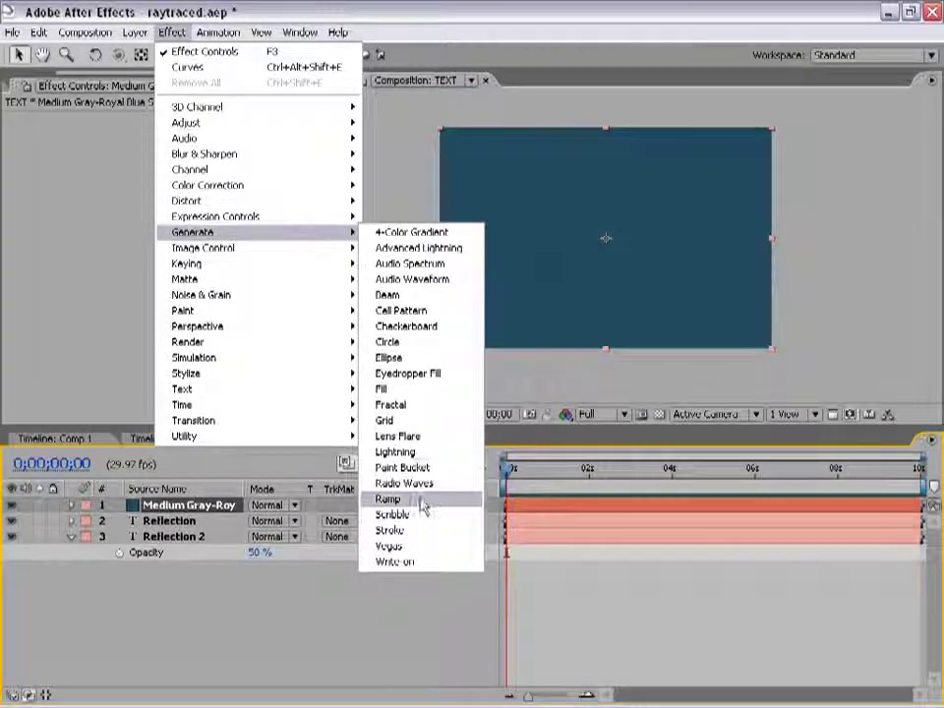
left_click(424, 500)
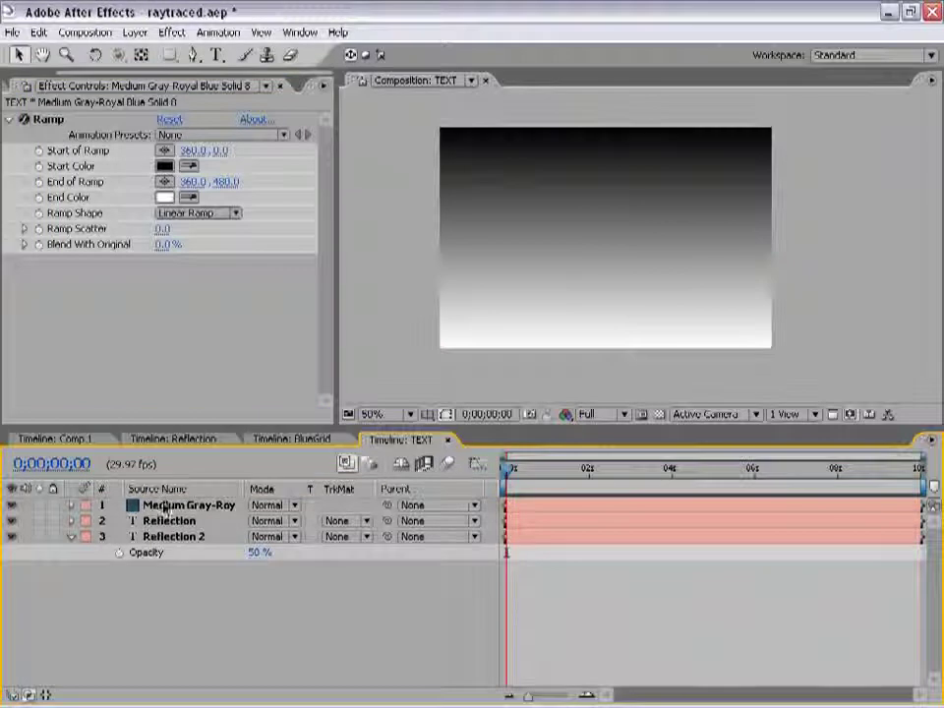
left_click(163, 505)
Step: Set the gradient solid's opacity to 50%
key("t")
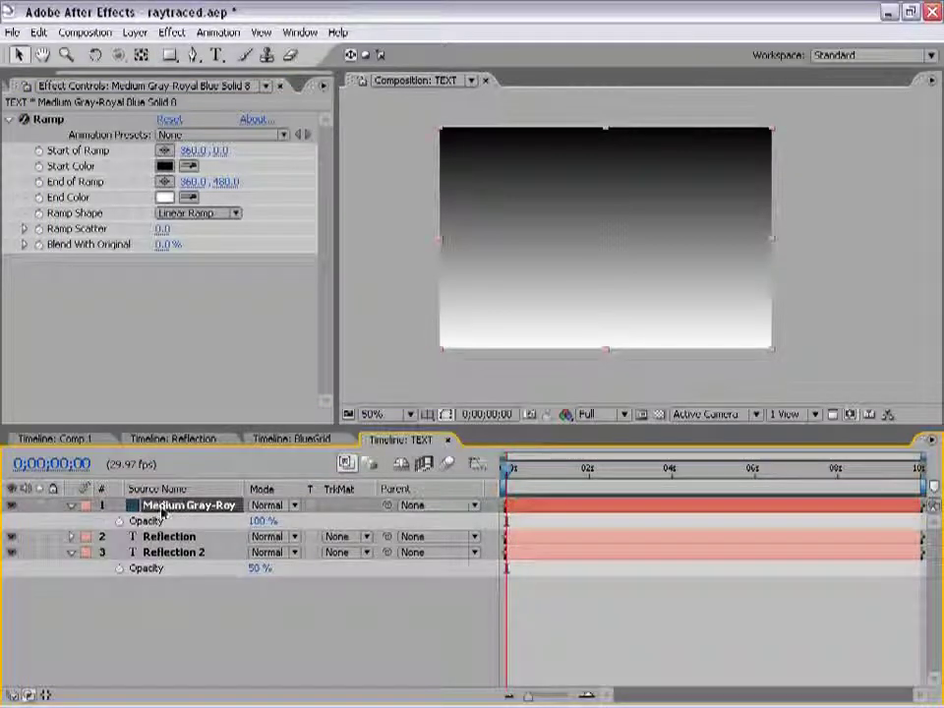
left_click(262, 520)
type("50")
key("Return")
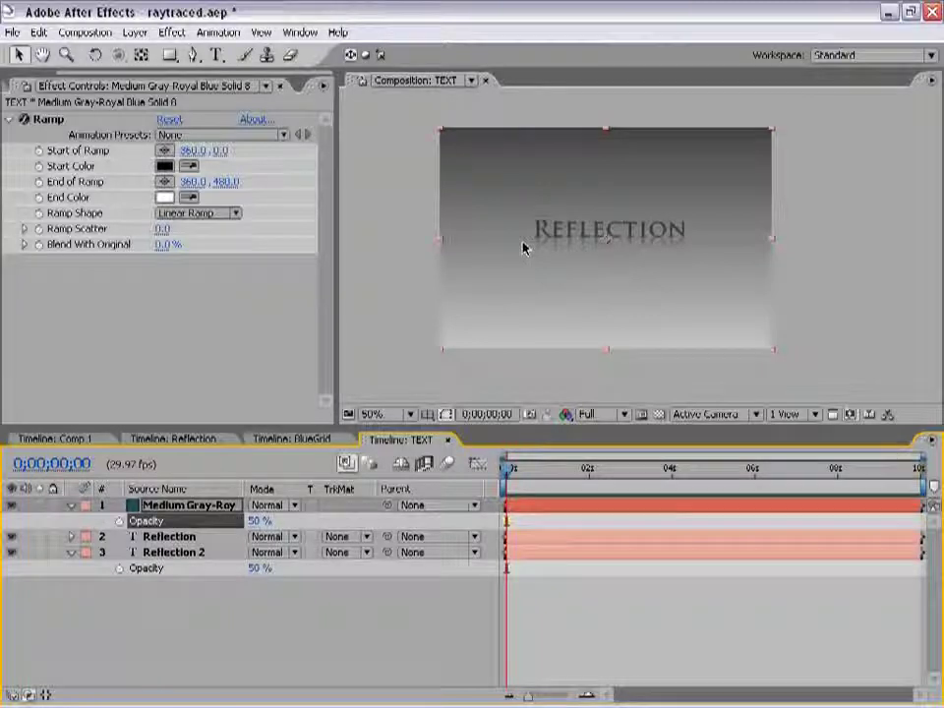
Step: Move the Ramp's Start point down to the text at 360,243
left_click(48, 119)
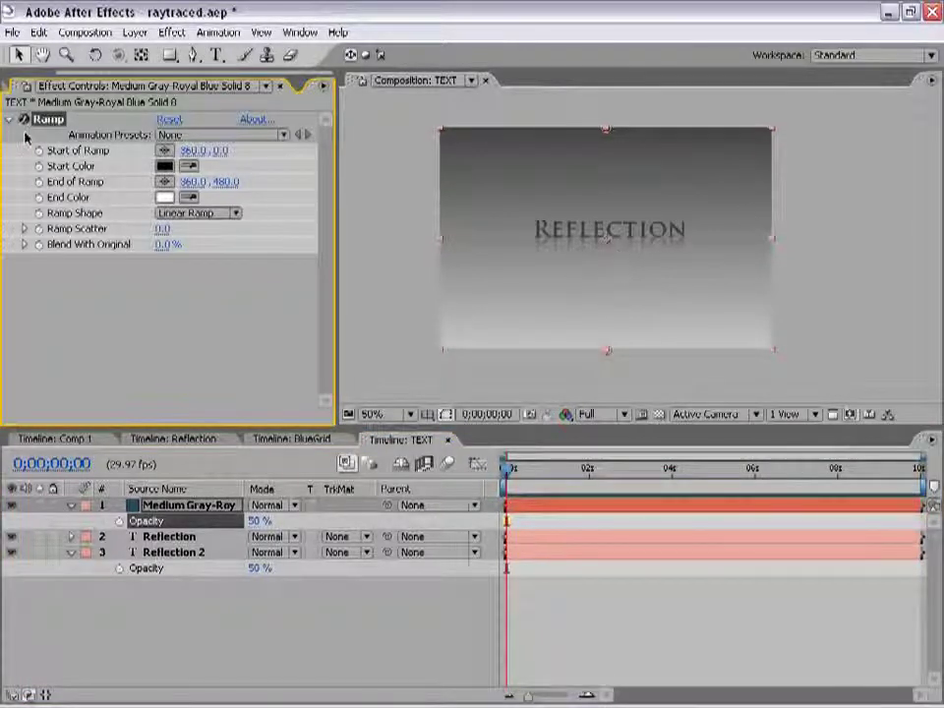
key("slash")
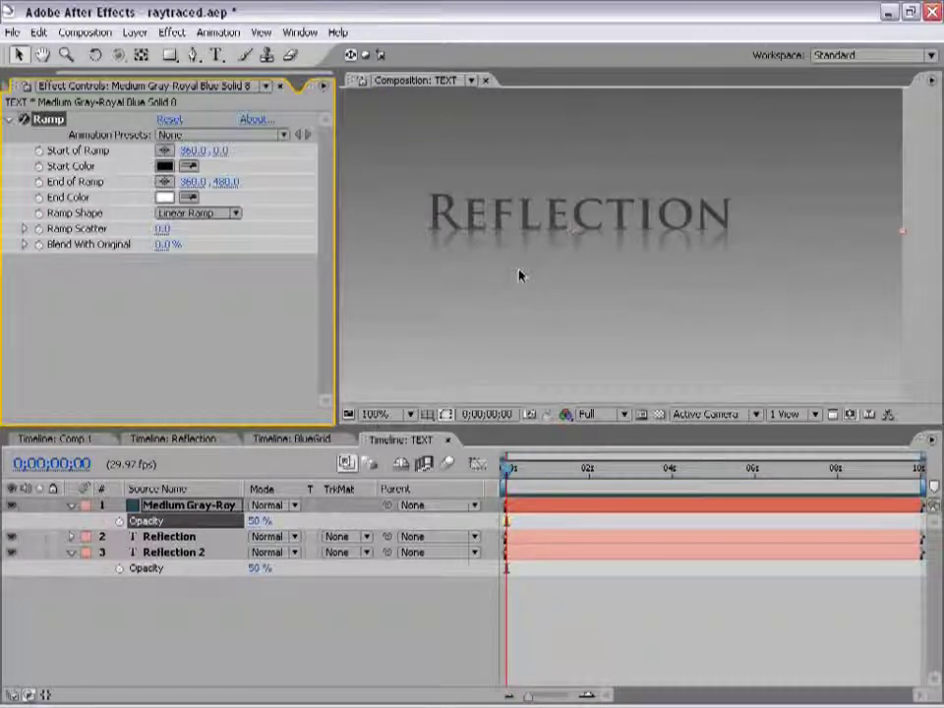
key("comma")
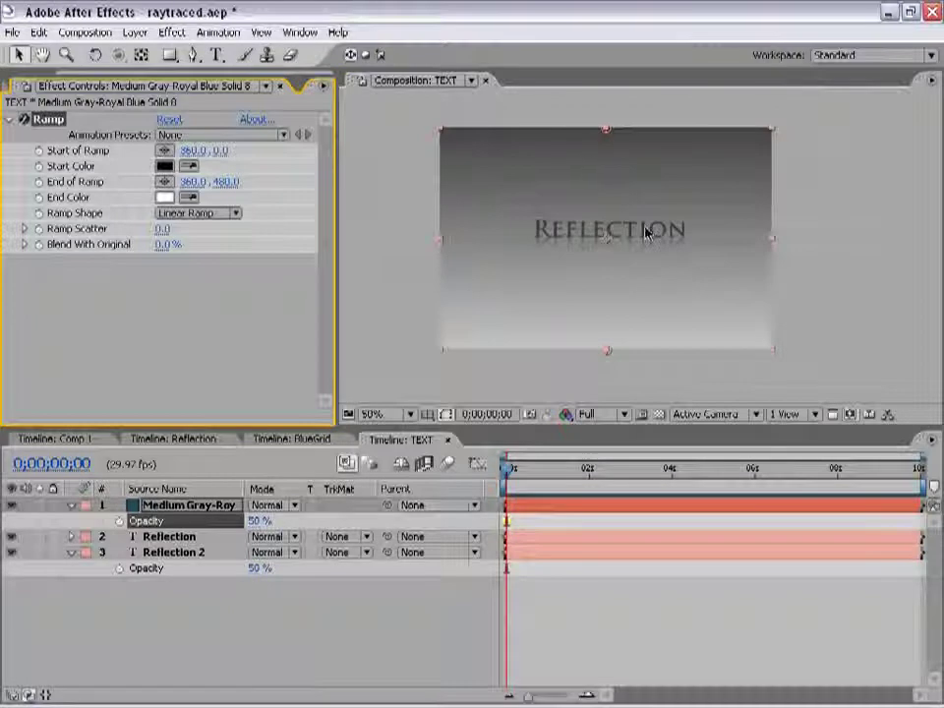
left_click_drag(607, 131, 606, 236)
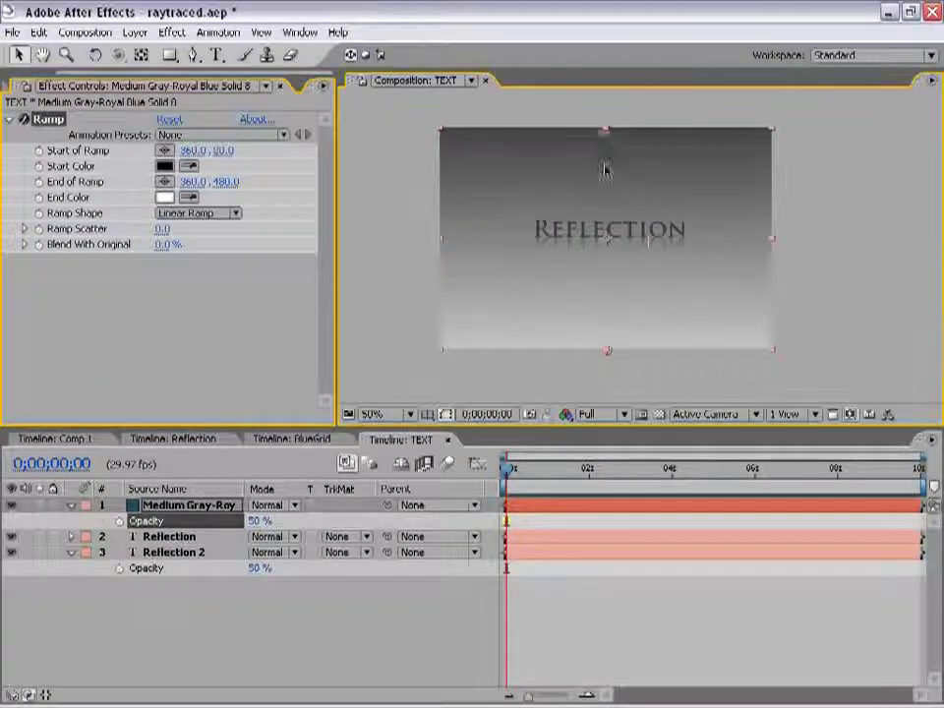
key("period")
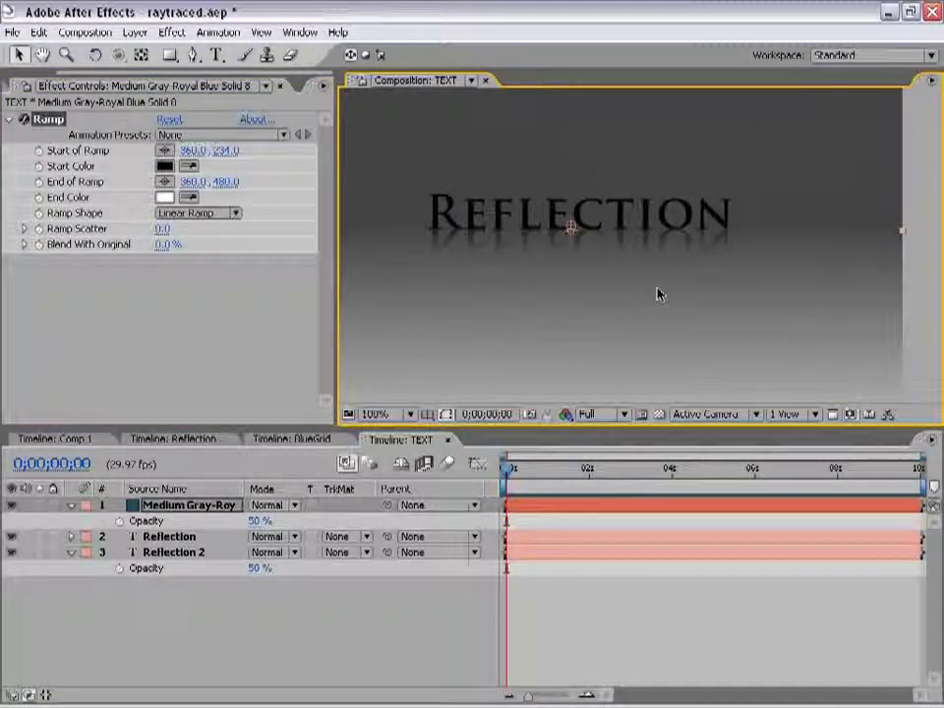
left_click_drag(570, 232, 570, 236)
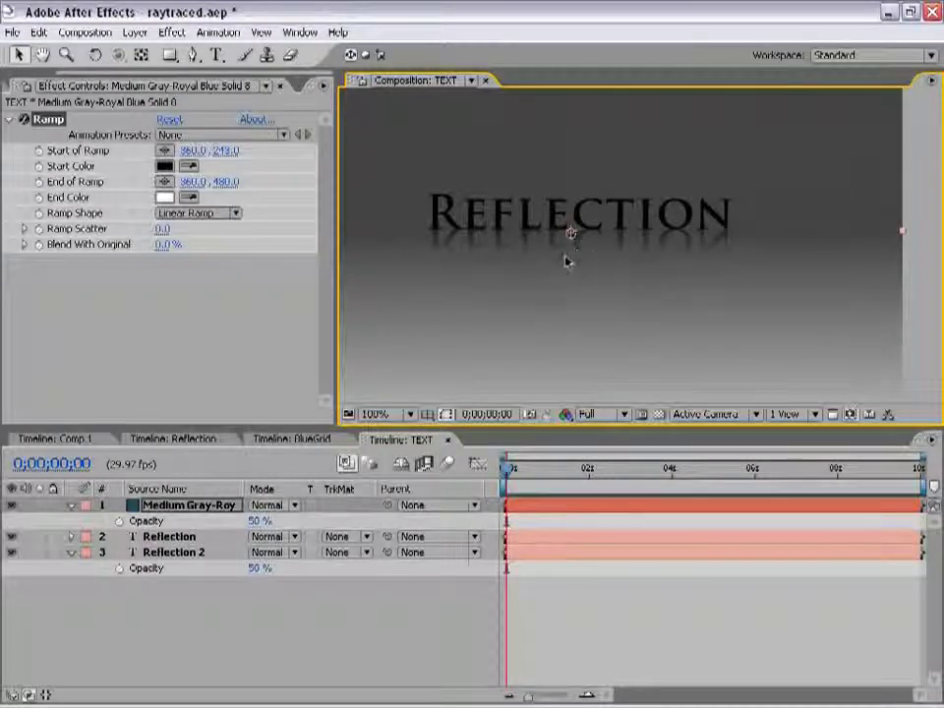
key("period")
mouse_move(554, 255)
left_mouse_down()
mouse_move(773, 291)
mouse_move(611, 255)
mouse_move(613, 240)
left_mouse_up()
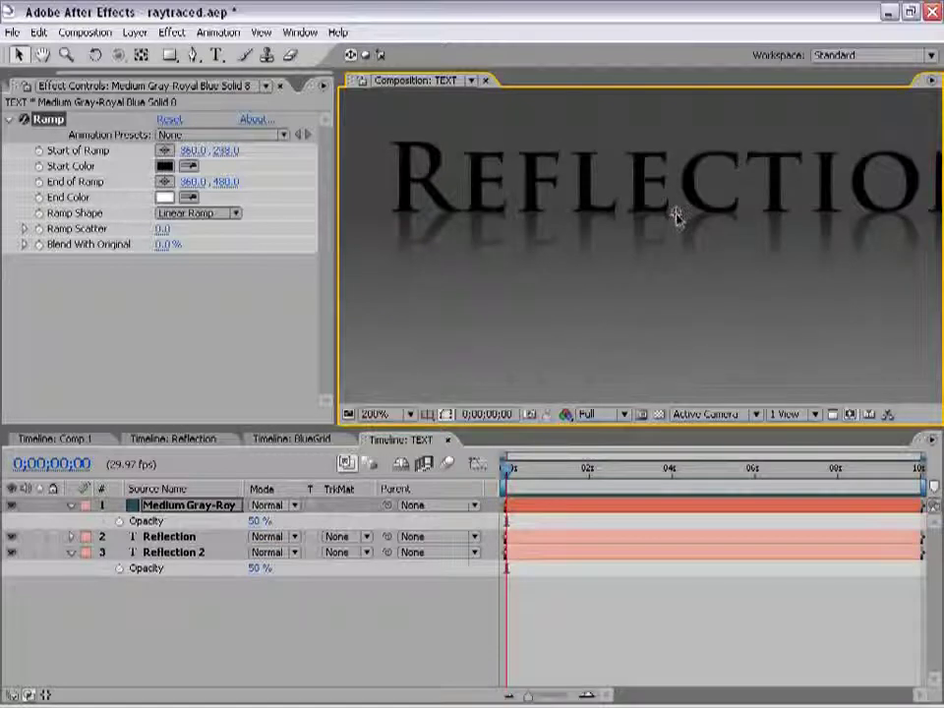
left_click_drag(673, 217, 673, 220)
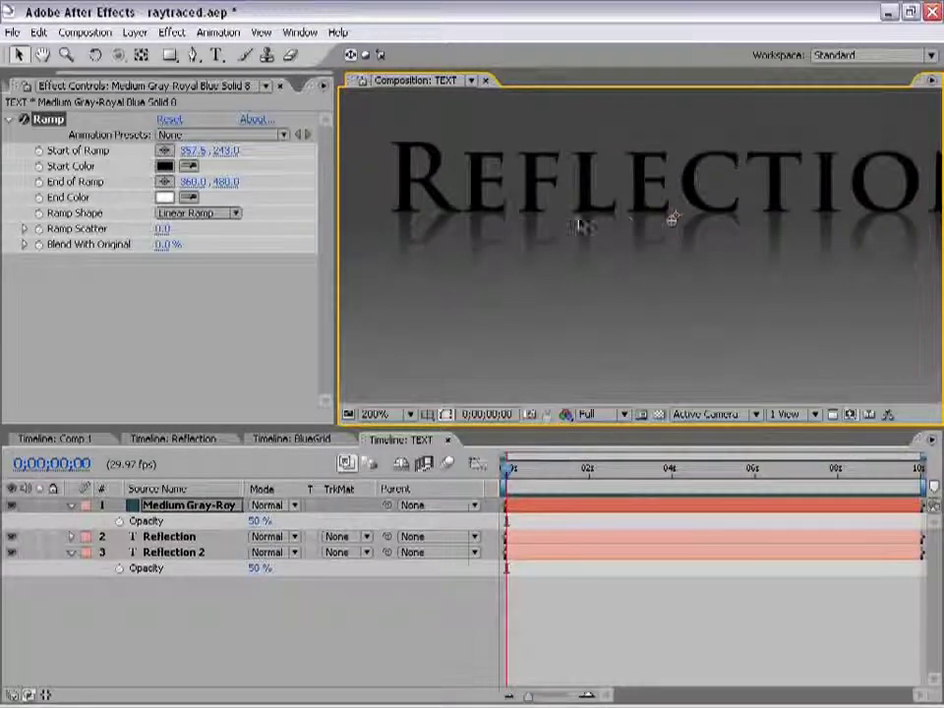
Step: Pull the Ramp's End point up to 360,280, just below the text
left_click_drag(571, 256, 526, 218)
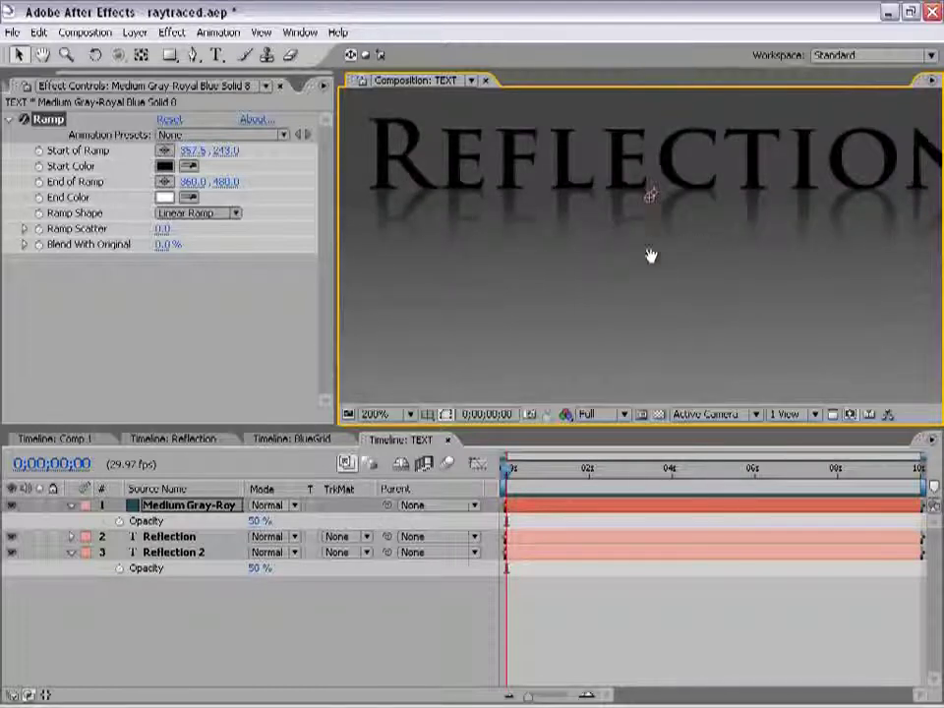
key("comma")
key("comma")
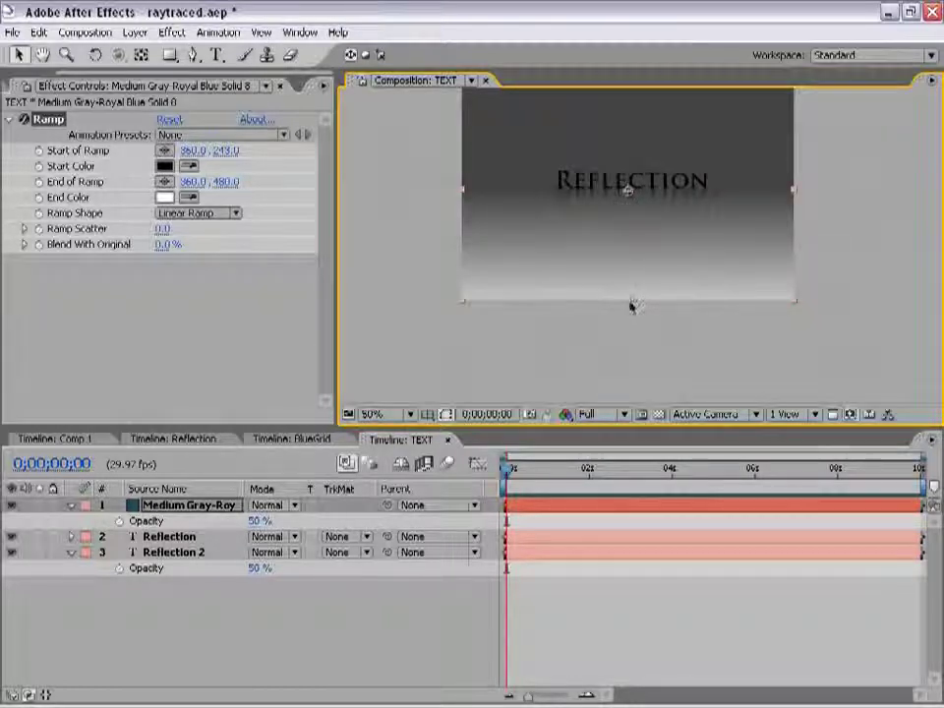
left_click_drag(633, 307, 633, 220)
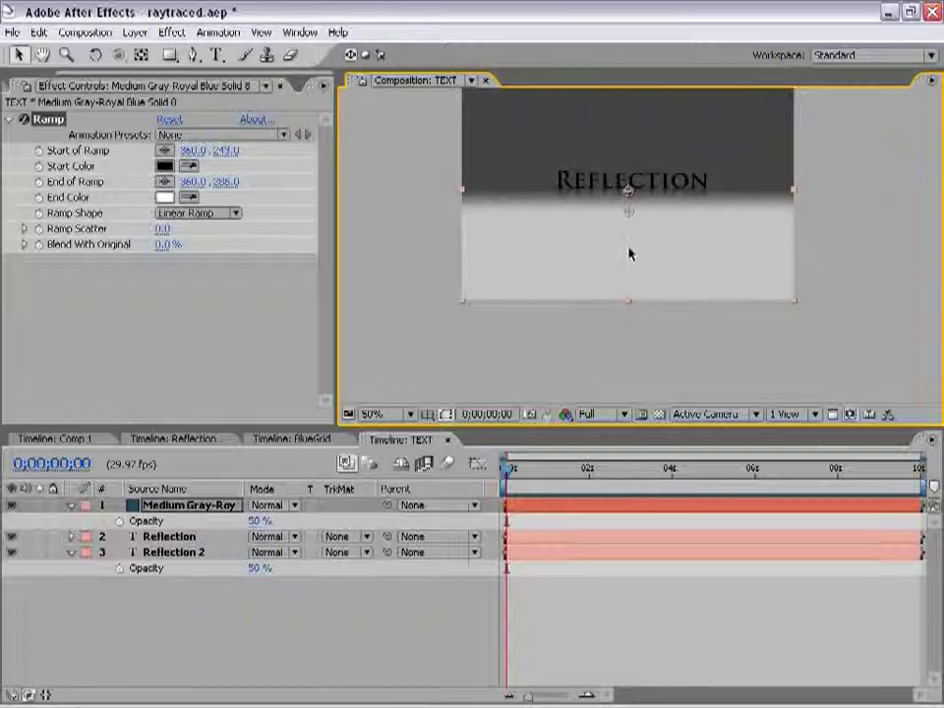
scroll(628, 253, "up", 1)
mouse_move(668, 192)
left_mouse_down()
mouse_move(627, 249)
mouse_move(612, 240)
left_mouse_up()
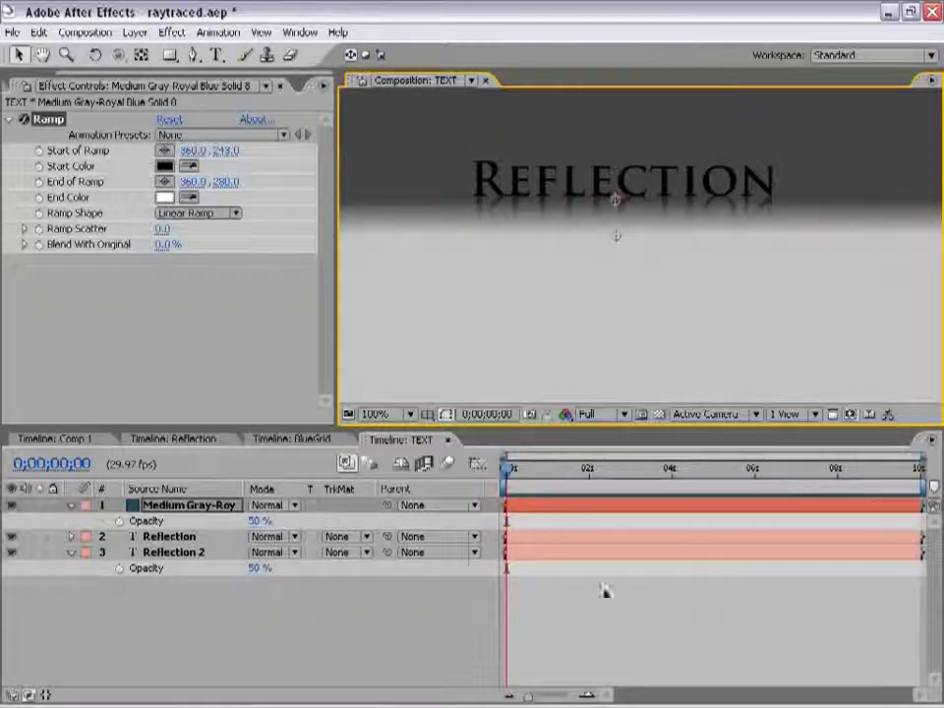
Step: Set the Medium Gray gradient solid's opacity to 100% and inspect the black-to-white ramp
key("comma")
left_click_drag(675, 203, 656, 221)
left_click(189, 504)
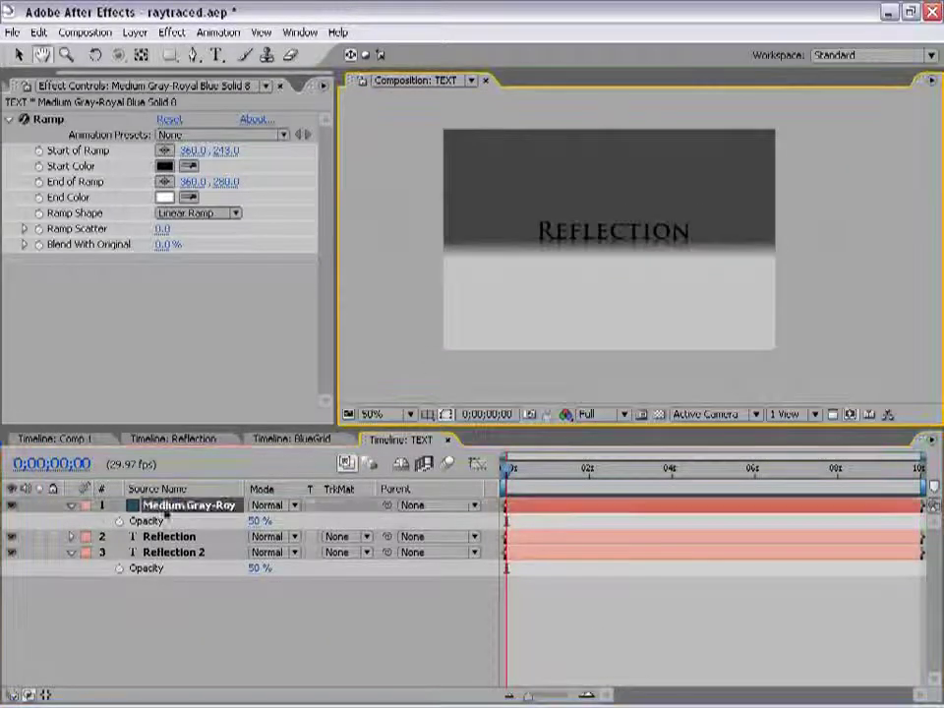
left_click(258, 520)
type("100")
key("Return")
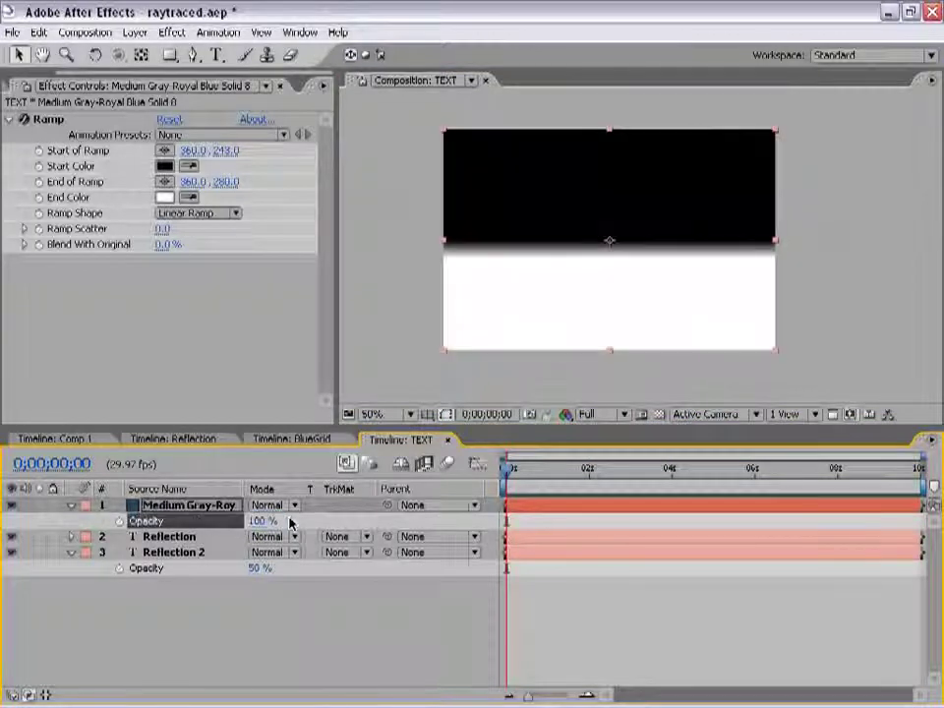
key("period")
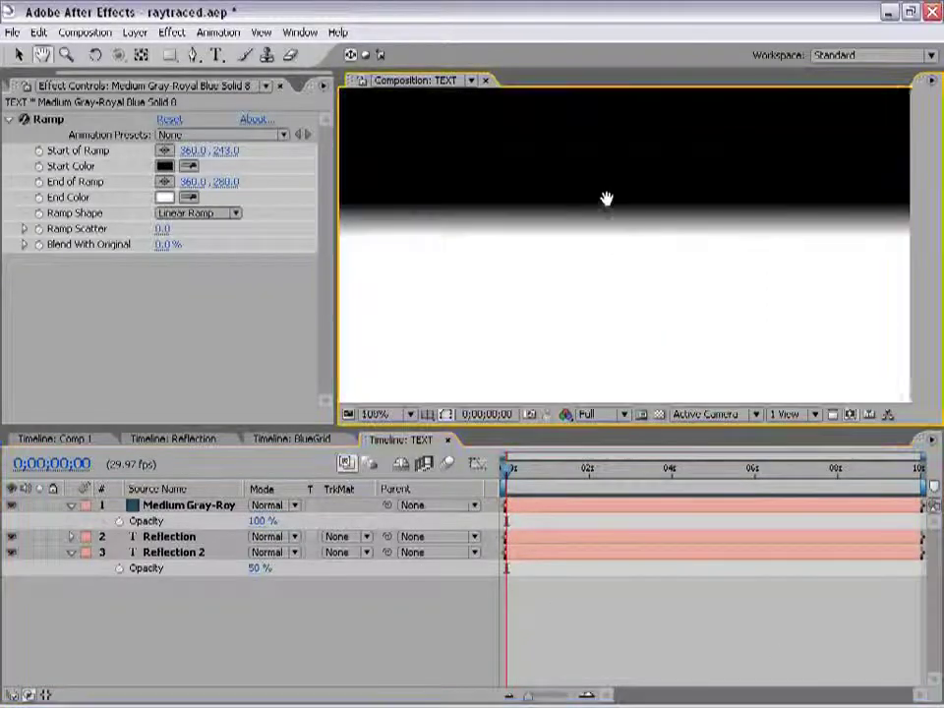
key("comma")
mouse_move(632, 254)
left_mouse_down()
mouse_move(597, 245)
mouse_move(619, 256)
left_mouse_up()
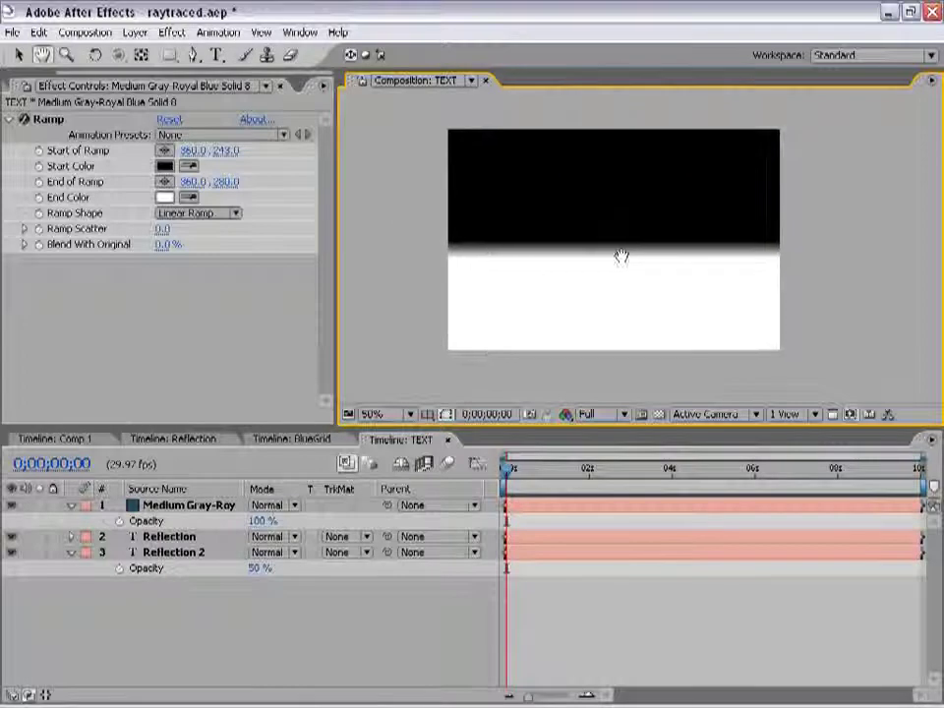
left_click(167, 508)
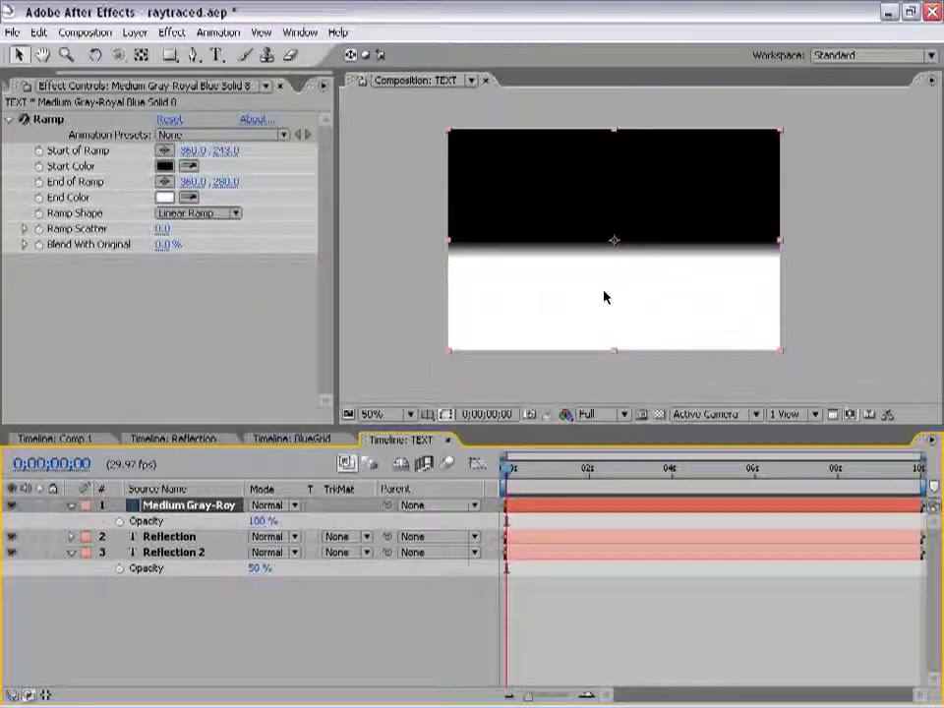
left_click(204, 627)
left_click(162, 506)
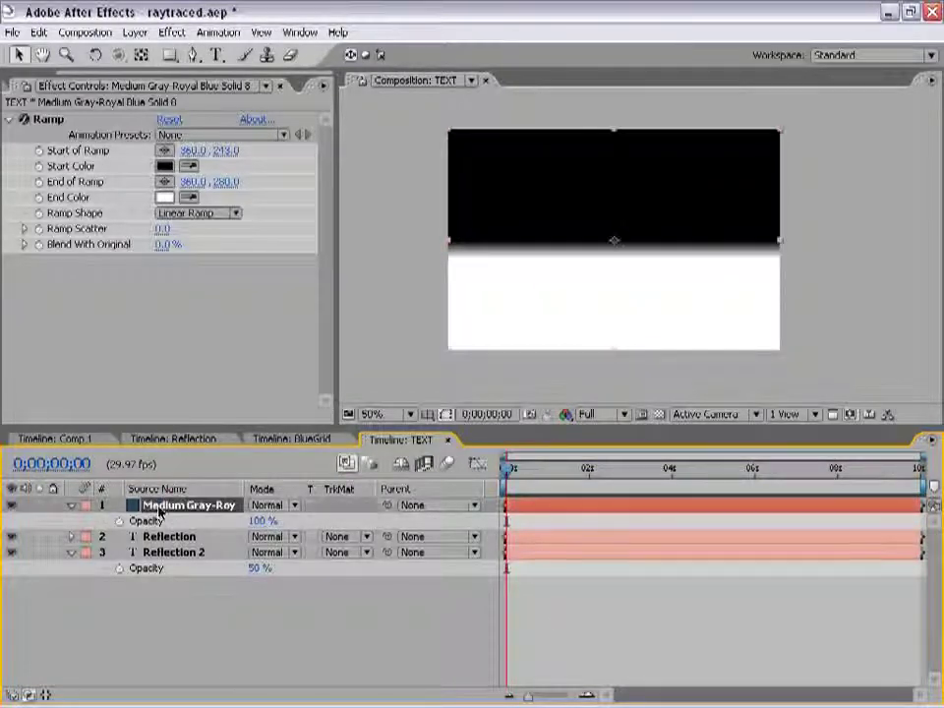
Step: Pre-compose the gradient solid as 'Gradient Blur', moving all attributes into the new composition
left_click(134, 31)
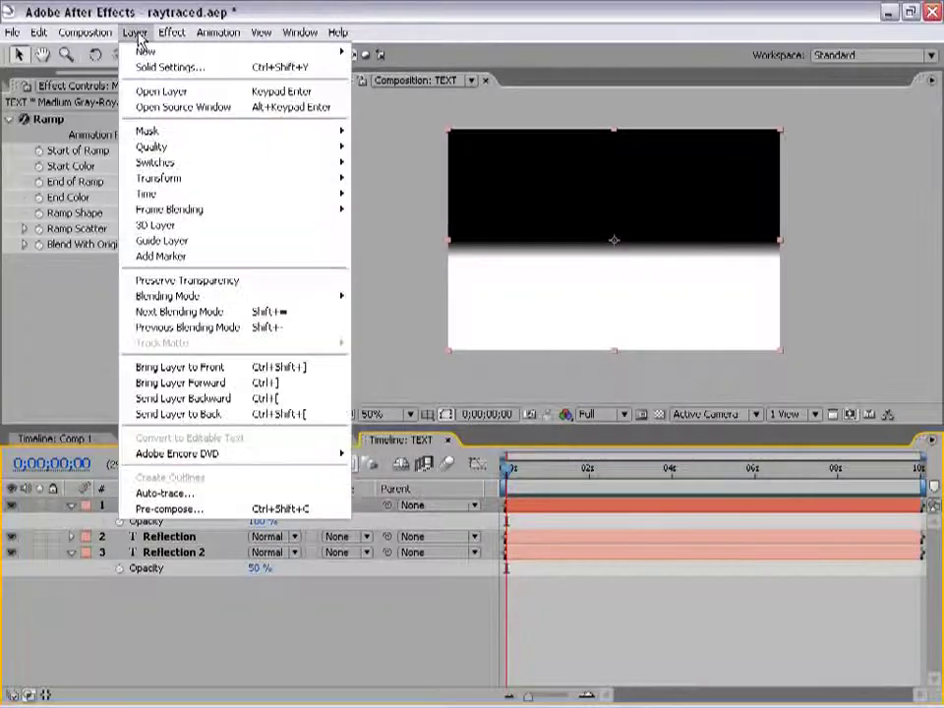
left_click(167, 509)
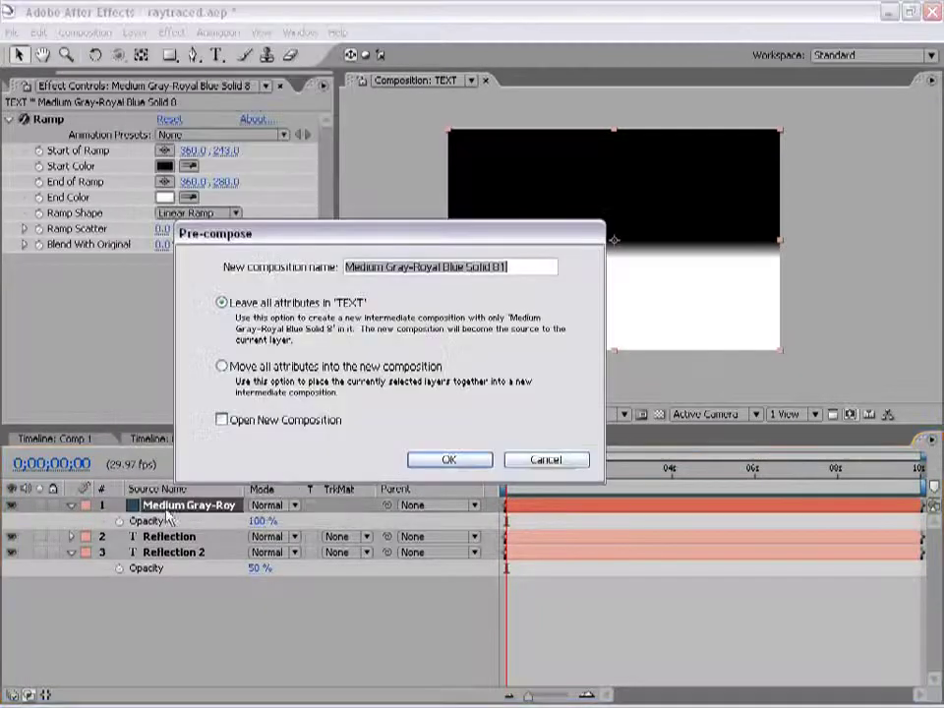
left_click(221, 367)
left_click_drag(557, 268, 191, 247)
type("Gra")
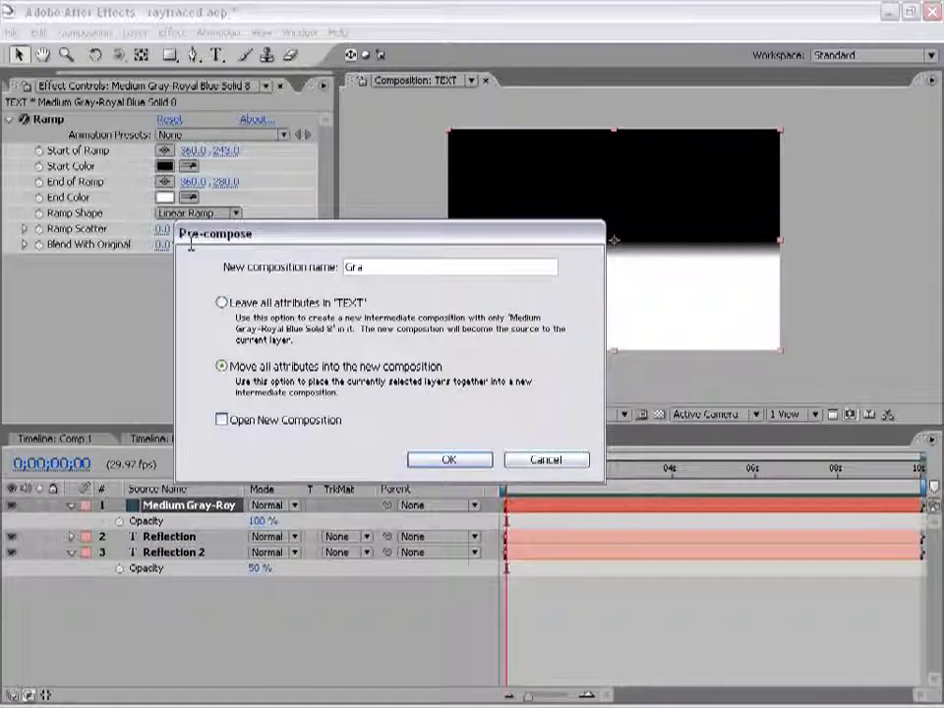
type("dient Blu")
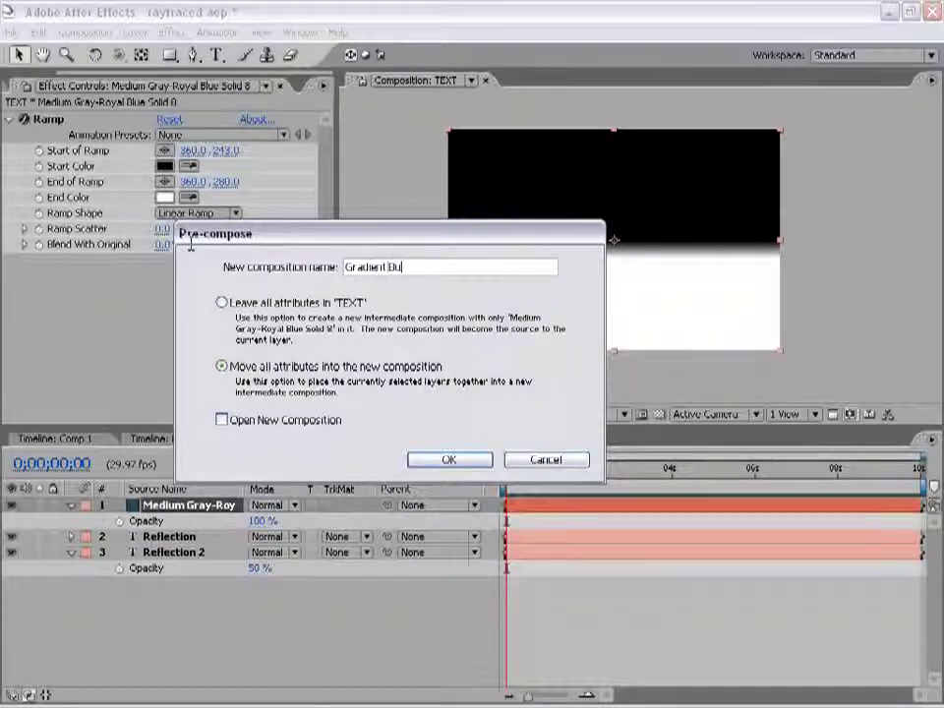
type("r")
key("Return")
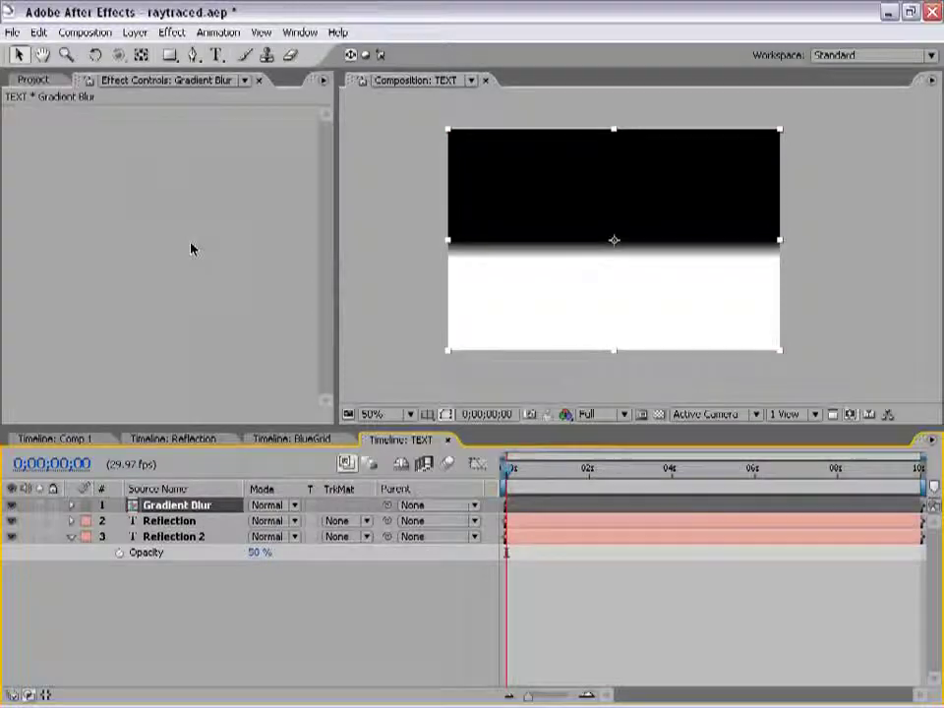
Step: Hide the Gradient Blur layer, view the comp at 100% and select Reflection 2
left_click(12, 505)
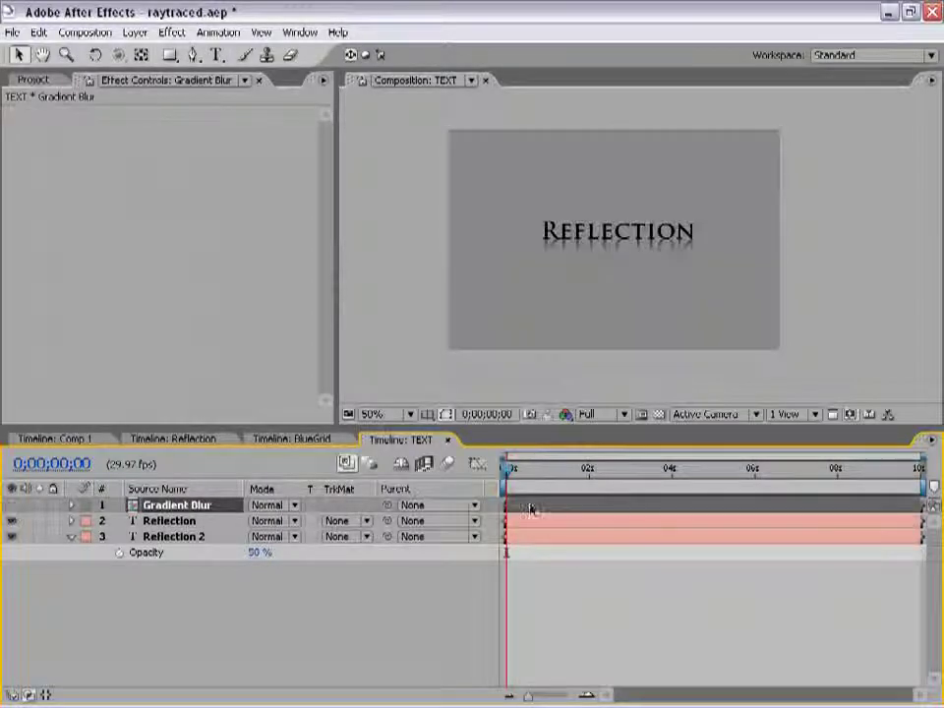
left_click(192, 590)
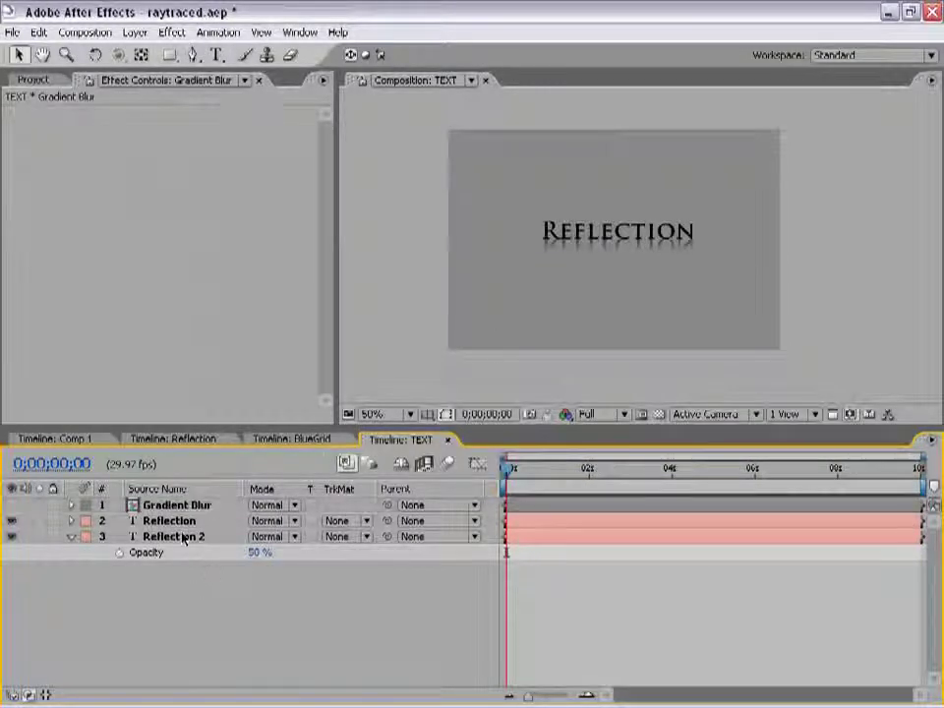
key("period")
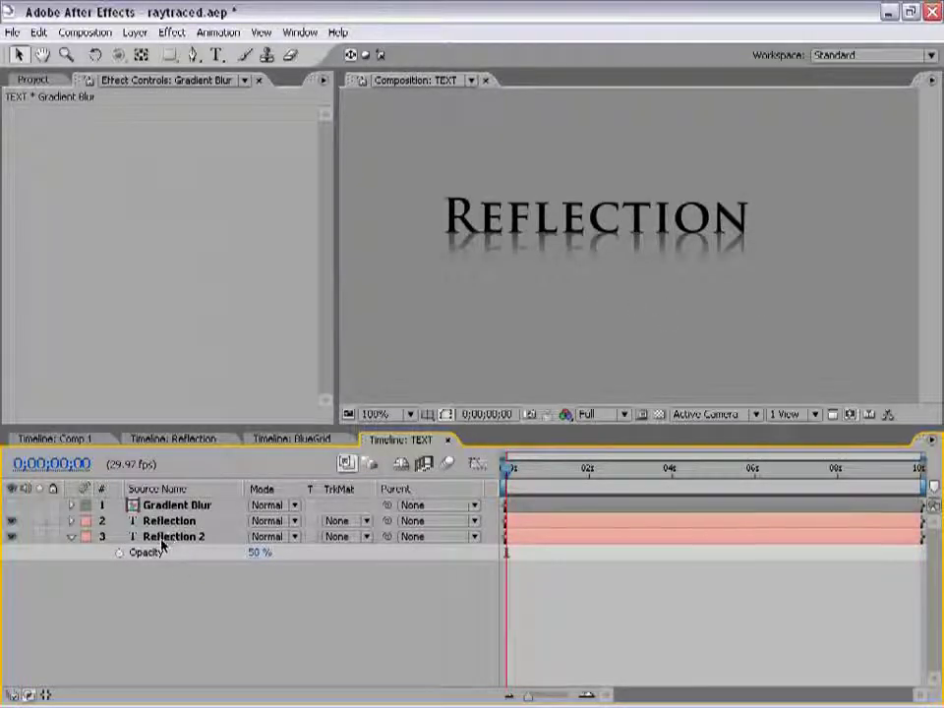
left_click(187, 536)
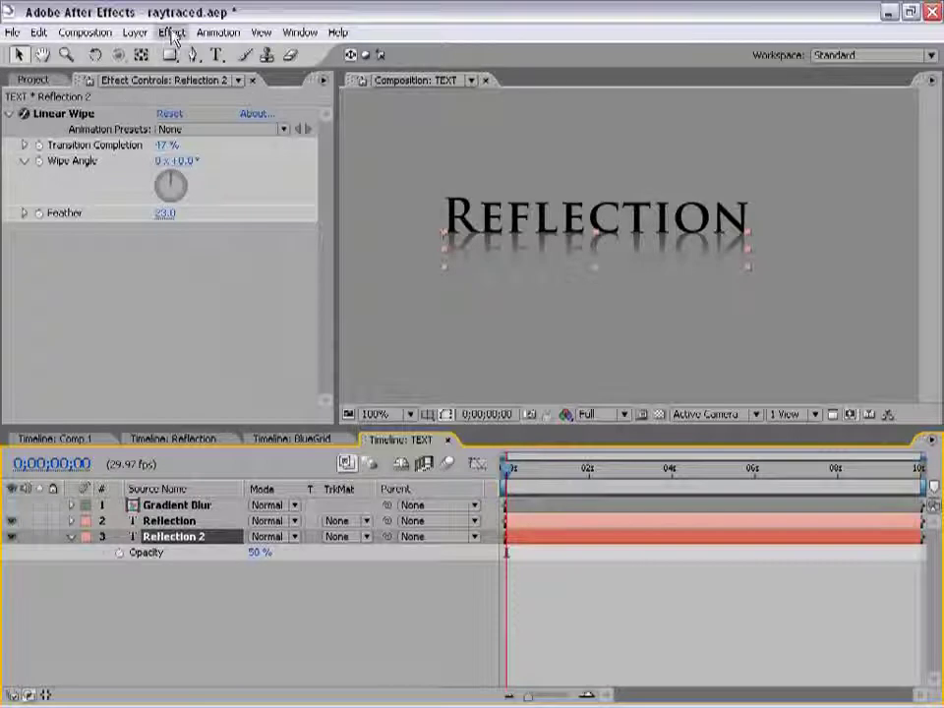
Step: Add Compound Blur to Reflection 2, using the Gradient Blur layer as its blur map
left_click(173, 31)
mouse_move(222, 153)
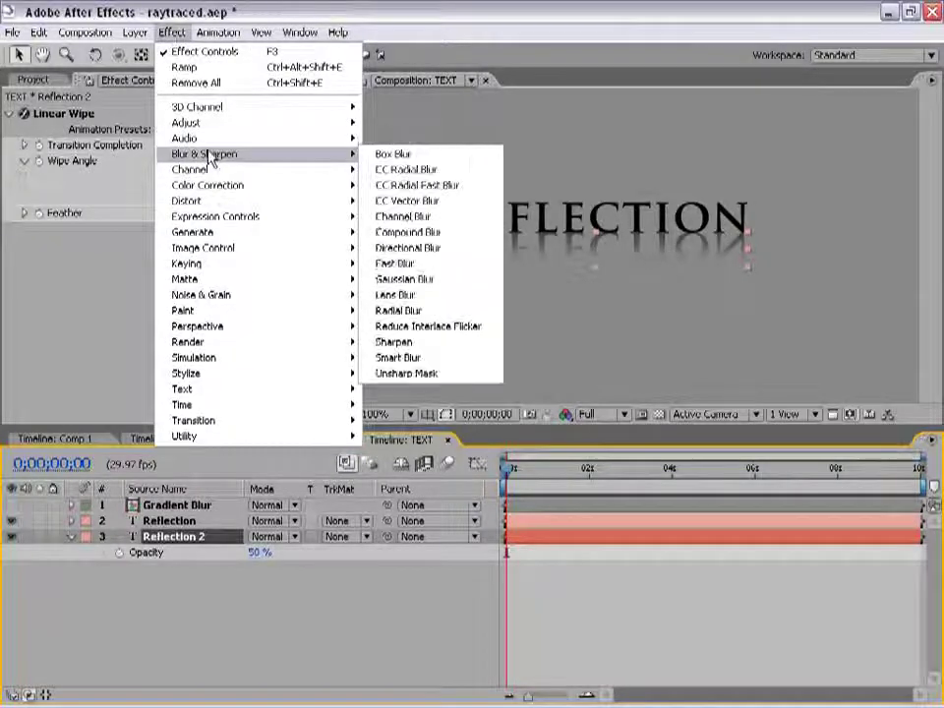
left_click(415, 236)
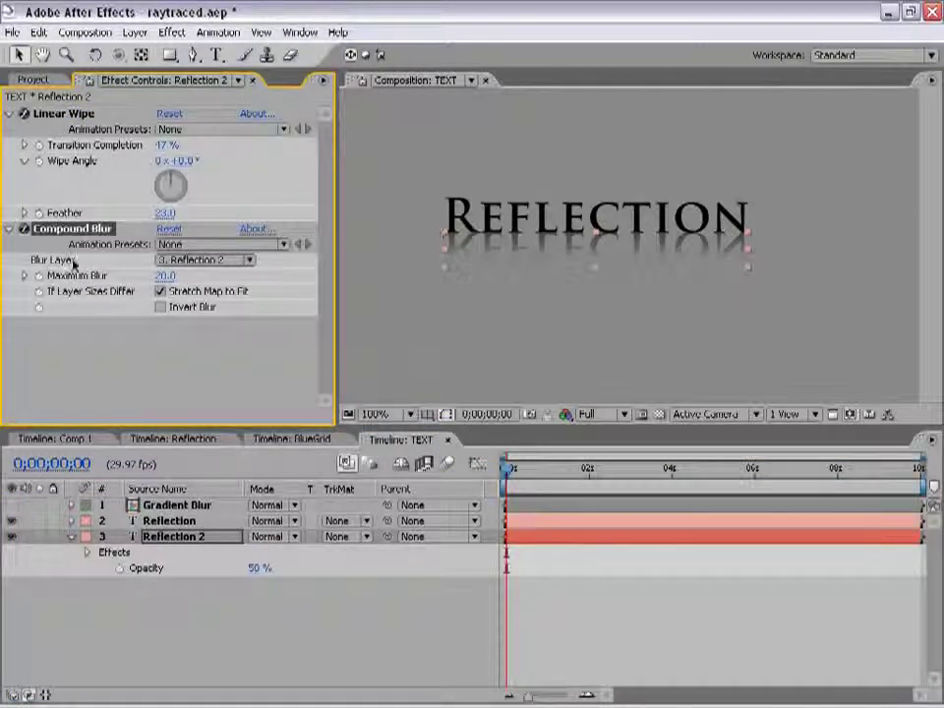
left_click(209, 259)
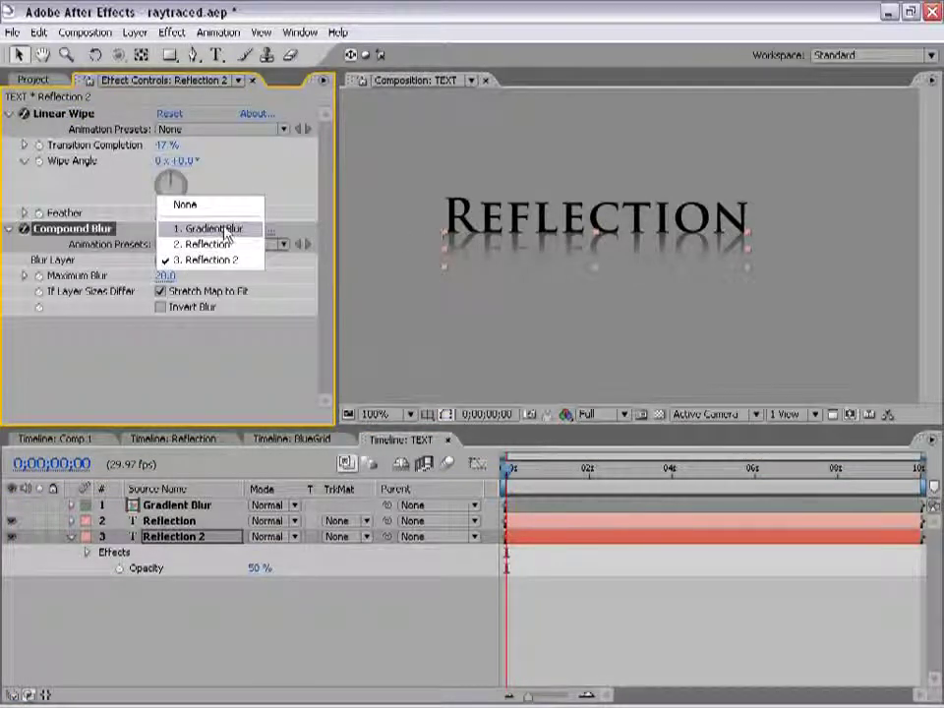
left_click(225, 231)
Step: Enable Stretch Map to Fit, briefly preview the gradient layer, and set Maximum Blur to 5
key("period")
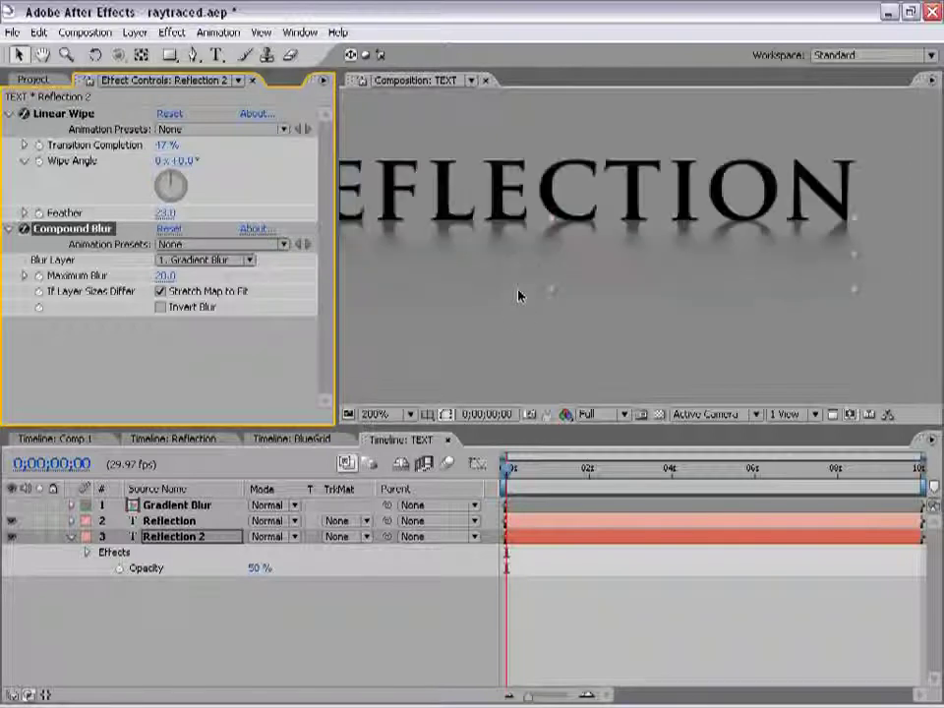
left_click_drag(519, 295, 592, 278)
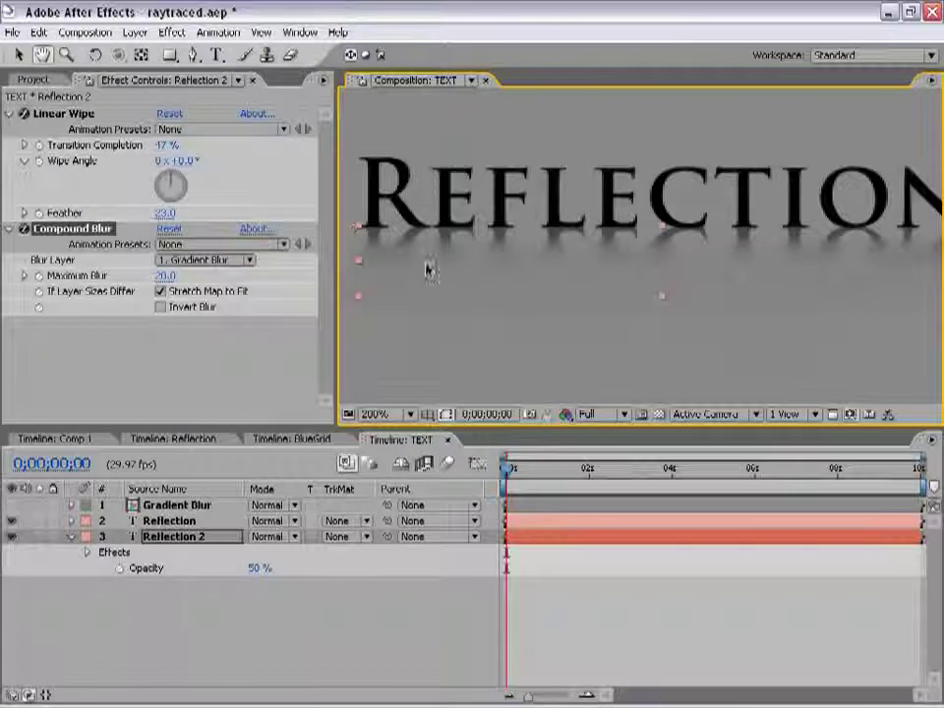
left_click(160, 291)
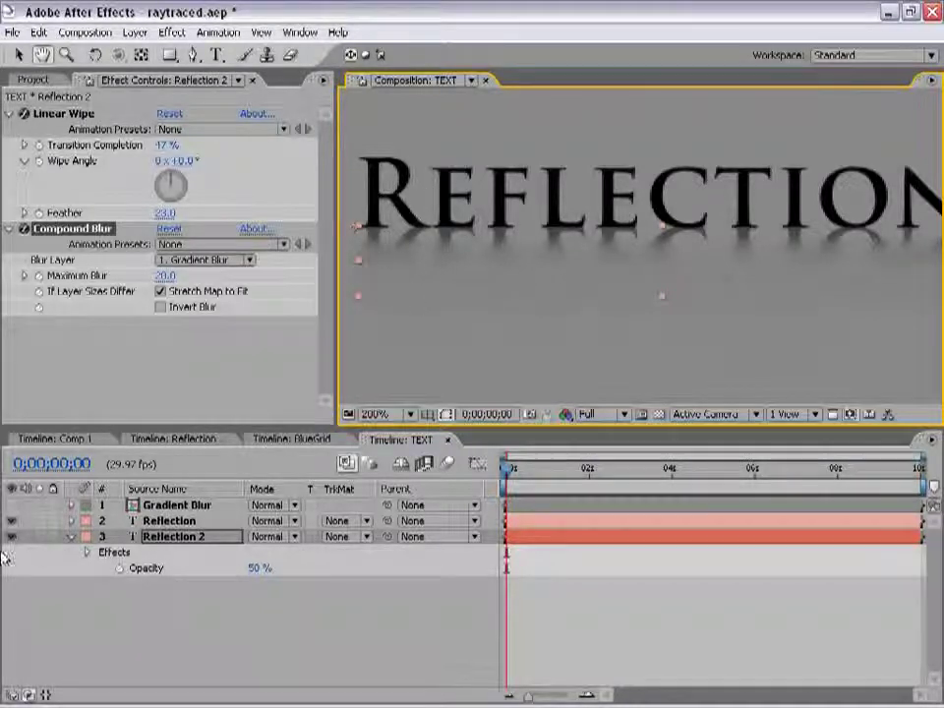
left_click(13, 504)
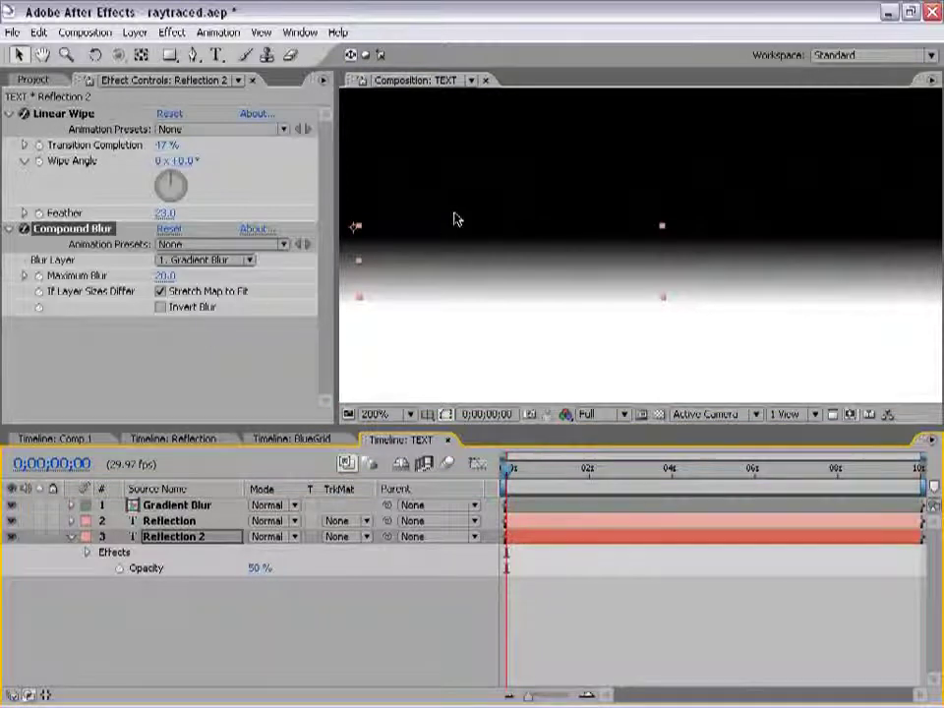
left_click(12, 505)
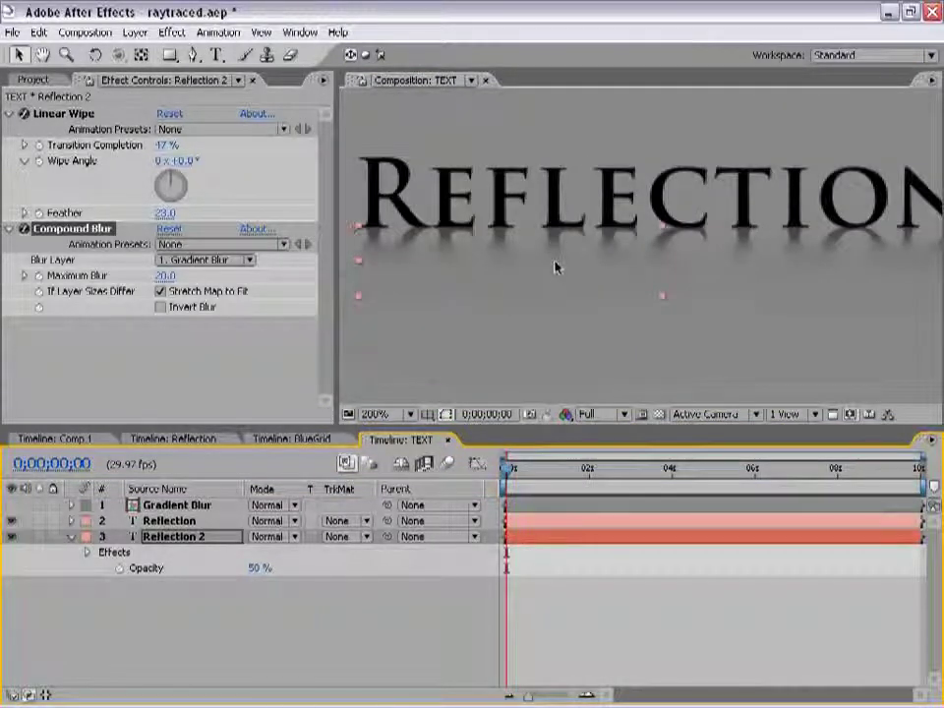
left_click(164, 275)
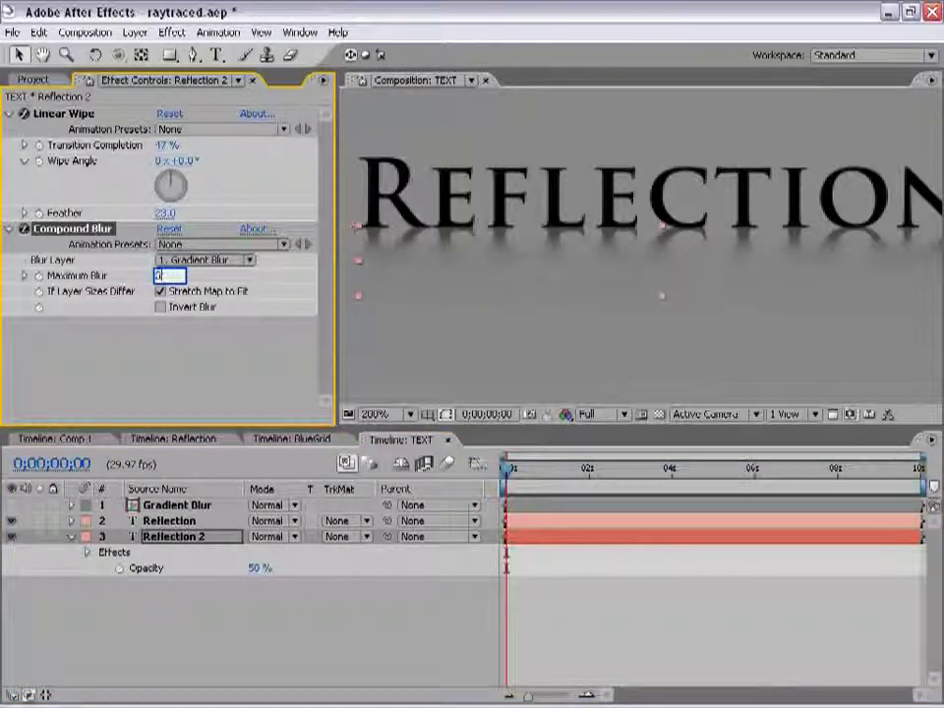
key("Return")
scroll(502, 354, "down", 2)
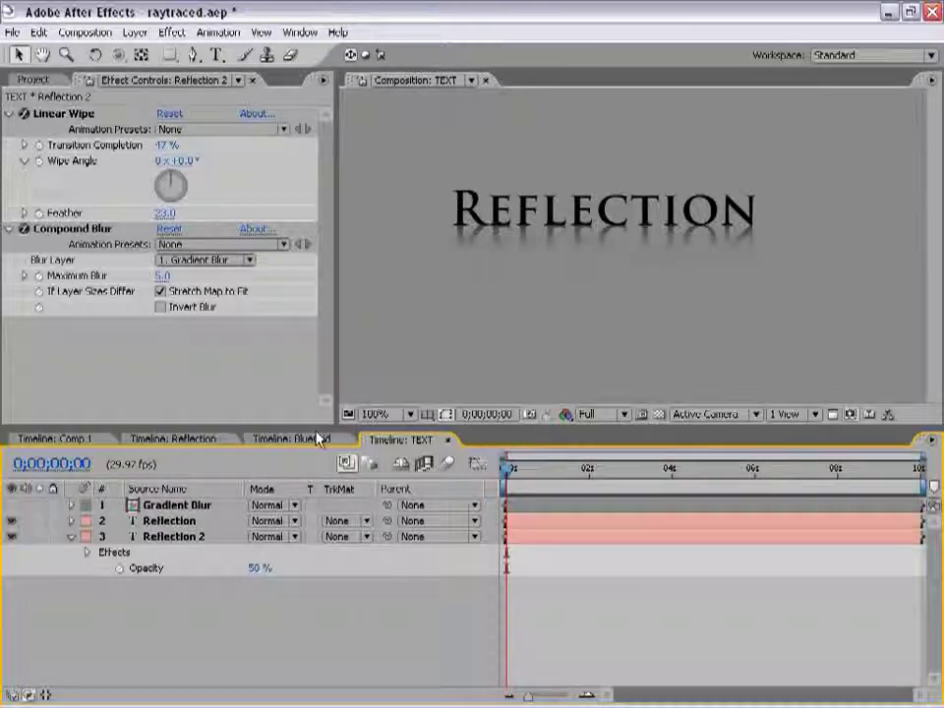
Step: Return to Comp 1 and toggle its panel full-size to view the blurred reflection
left_click(59, 438)
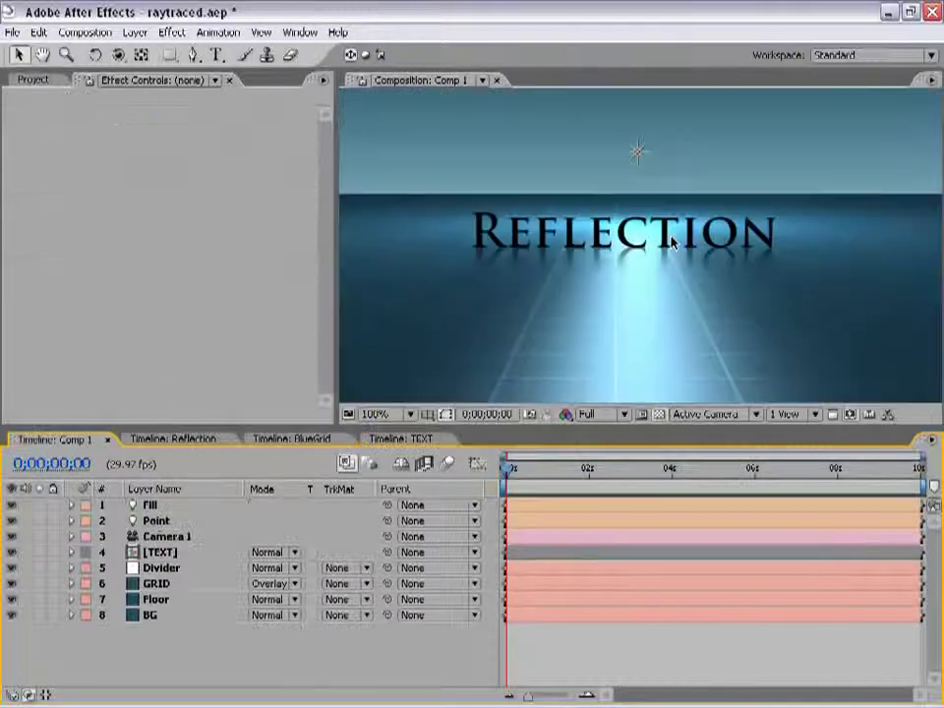
key("grave")
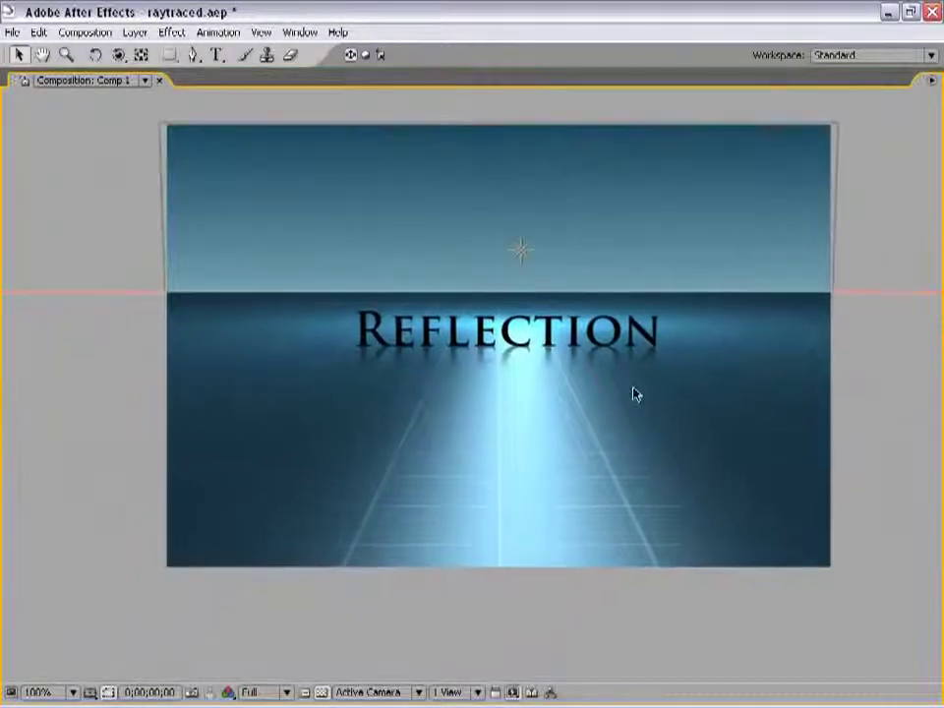
key("grave")
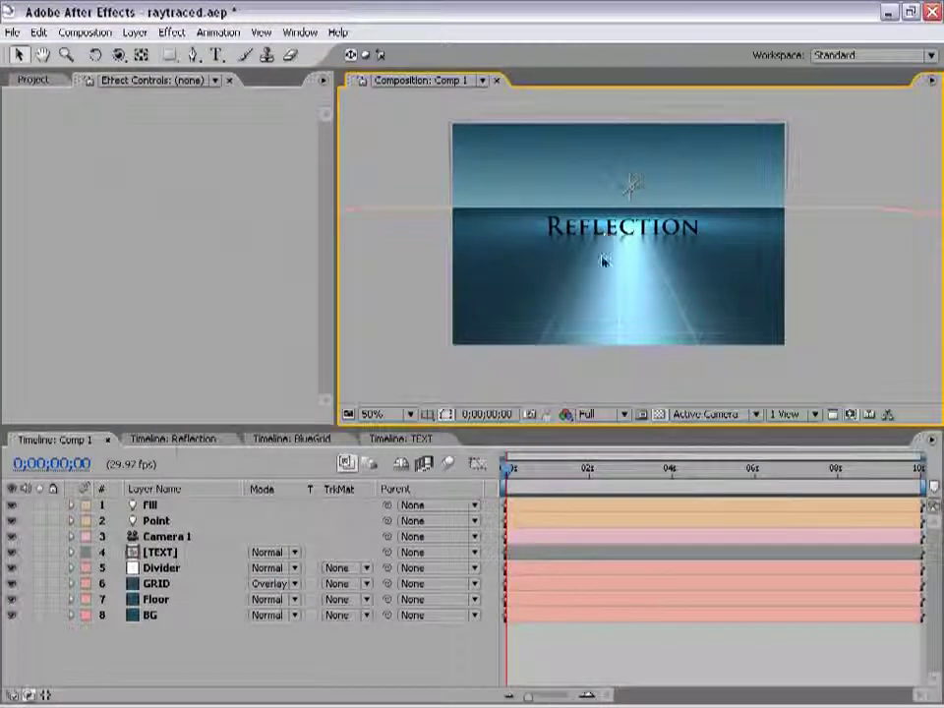
key("grave")
key("grave")
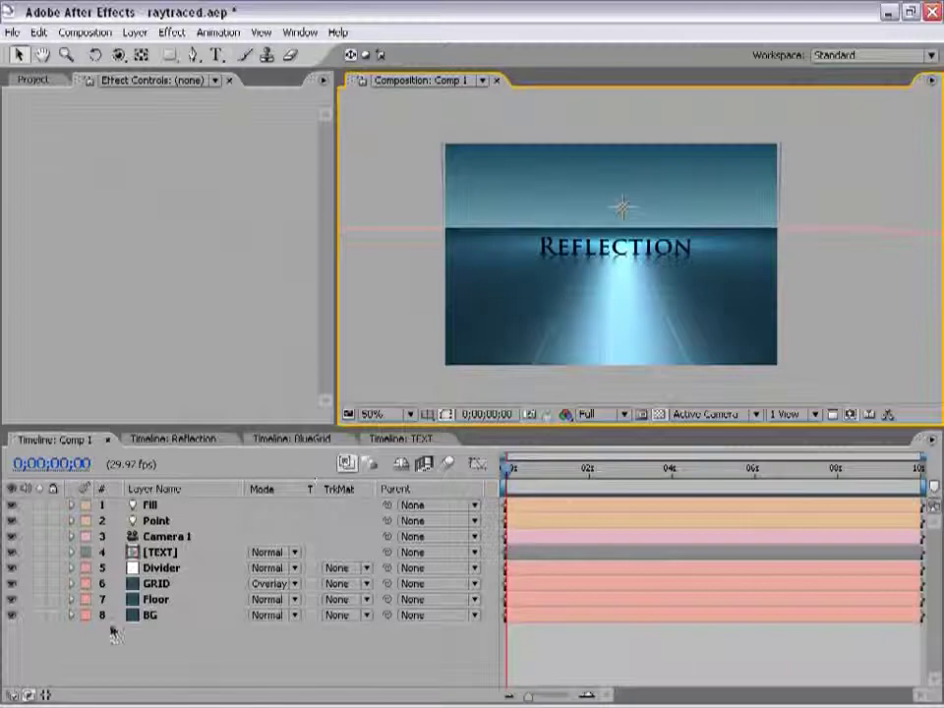
Step: Keyframe Camera 1's Position at 0 seconds after orbiting it to a new starting angle
left_click(163, 537)
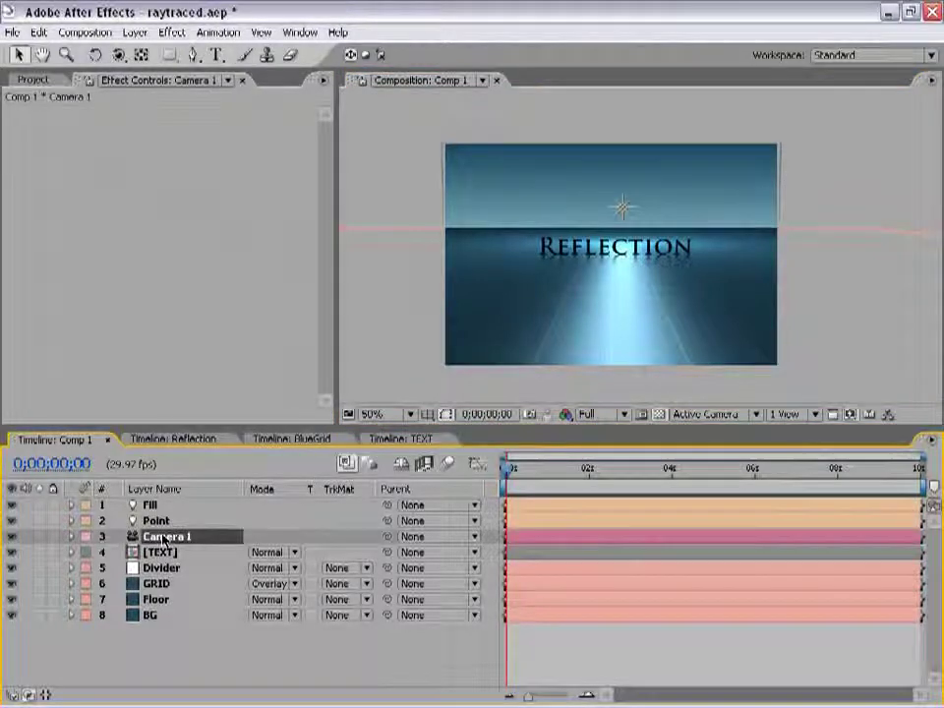
key("p")
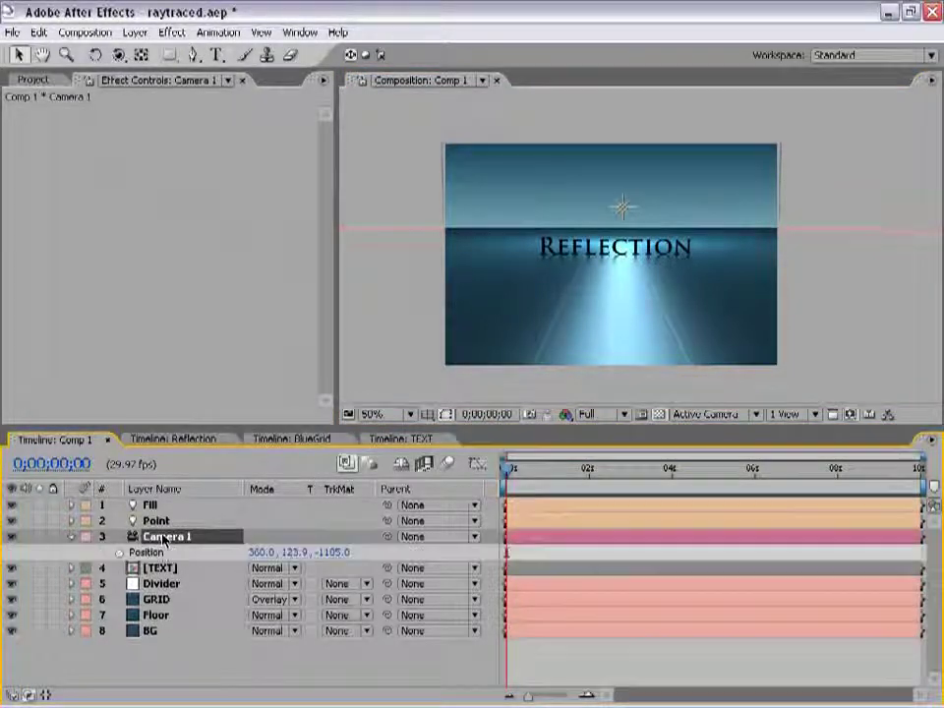
left_click(118, 553)
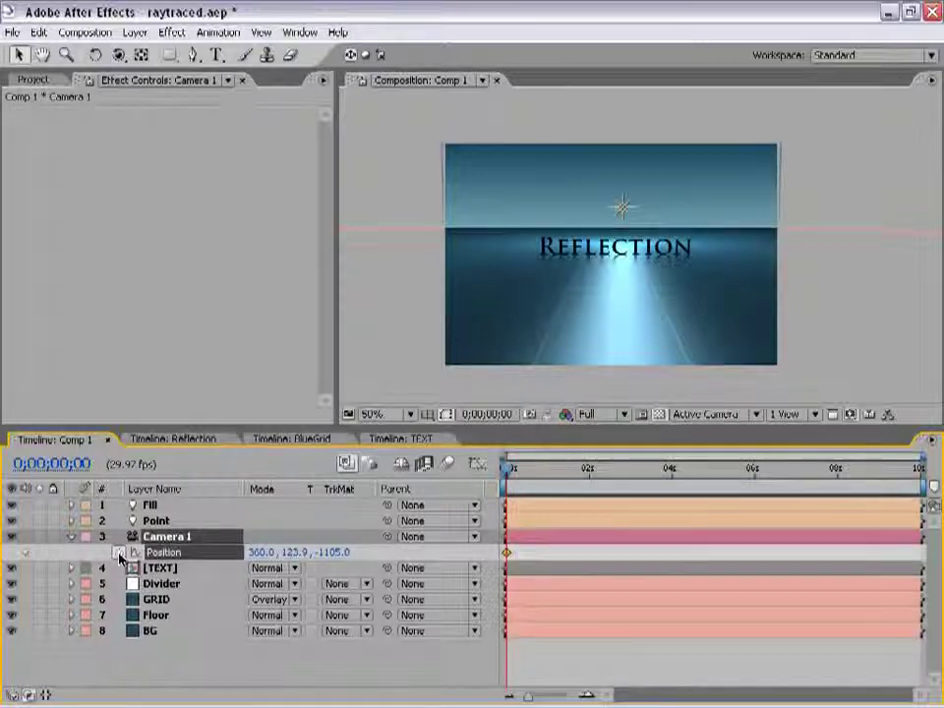
left_click(119, 57)
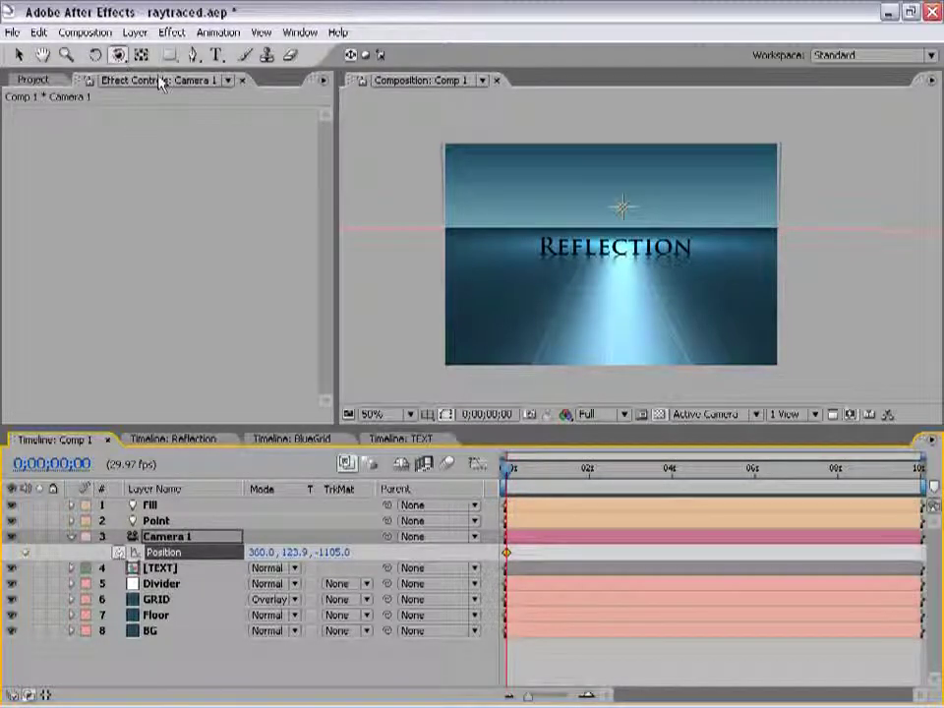
left_click_drag(553, 265, 598, 253)
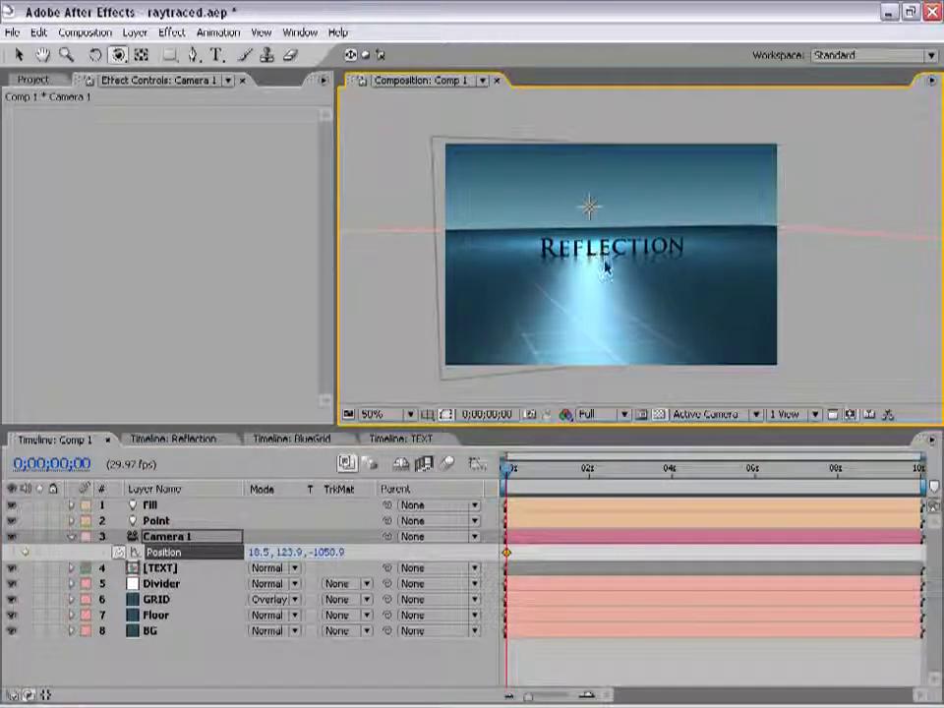
Step: At 4 seconds, orbit and tilt the camera to set the second Position keyframe
left_click_drag(515, 481, 673, 490)
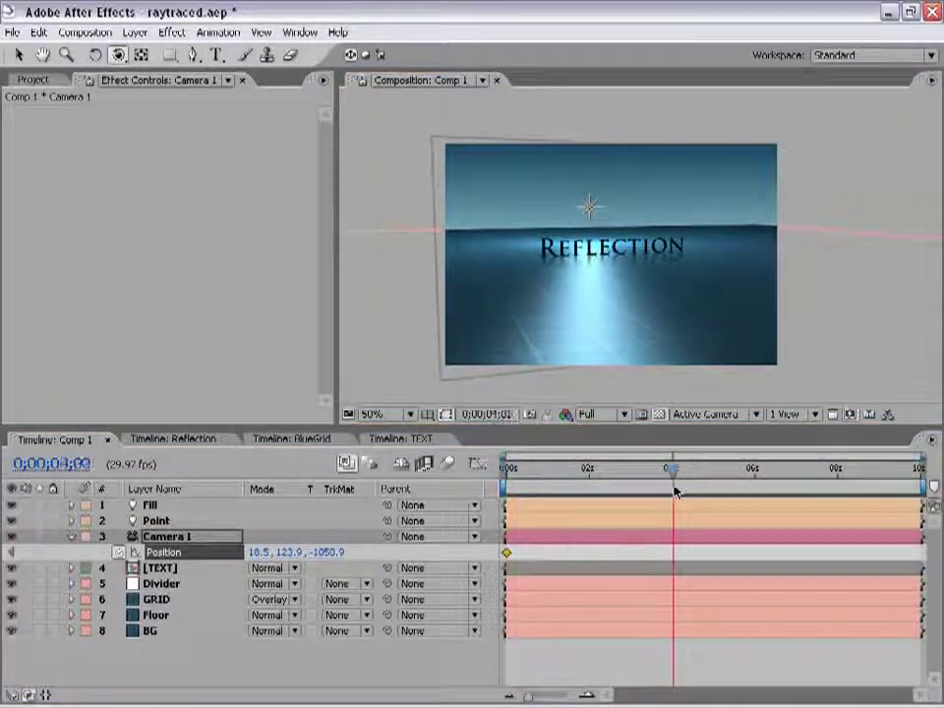
mouse_move(647, 270)
left_mouse_down()
mouse_move(665, 279)
mouse_move(633, 280)
left_mouse_up()
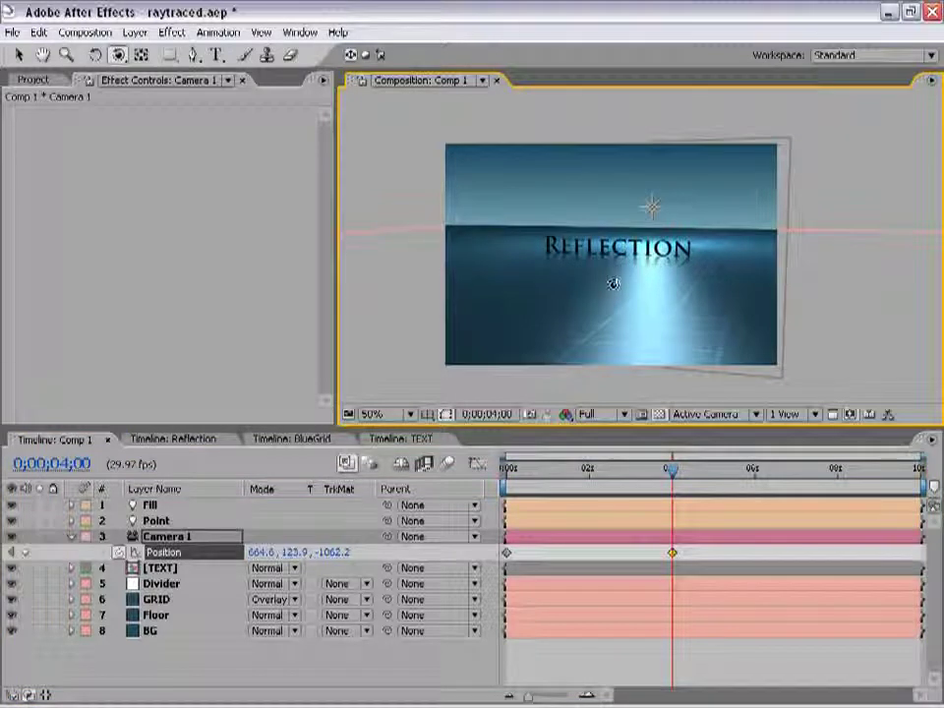
left_click_drag(613, 284, 613, 288)
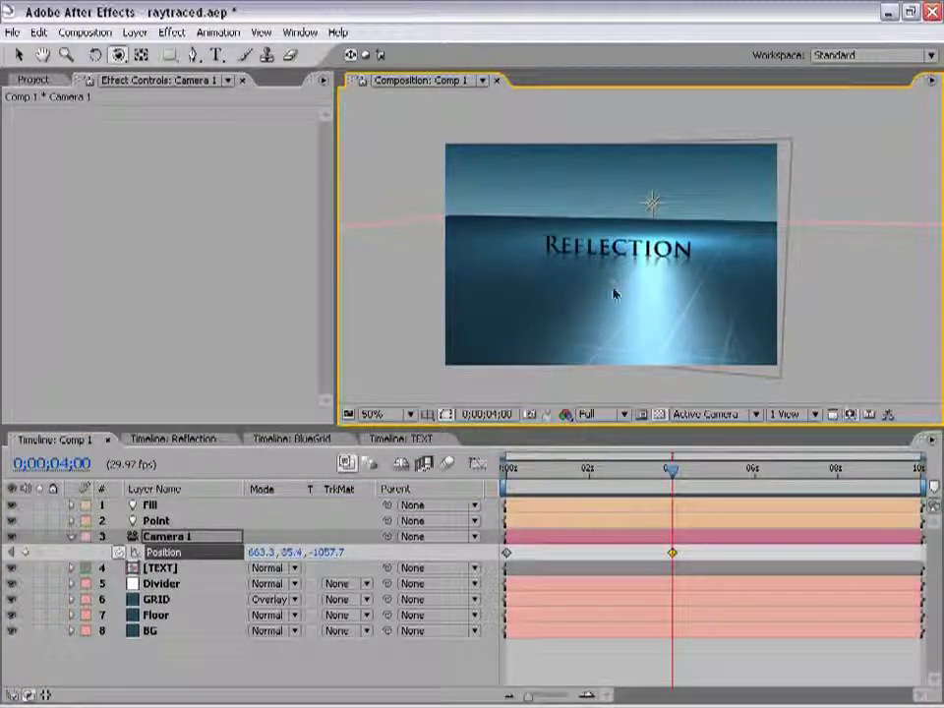
Step: Apply Easy Ease to Camera 1's Position keyframes
key("Home")
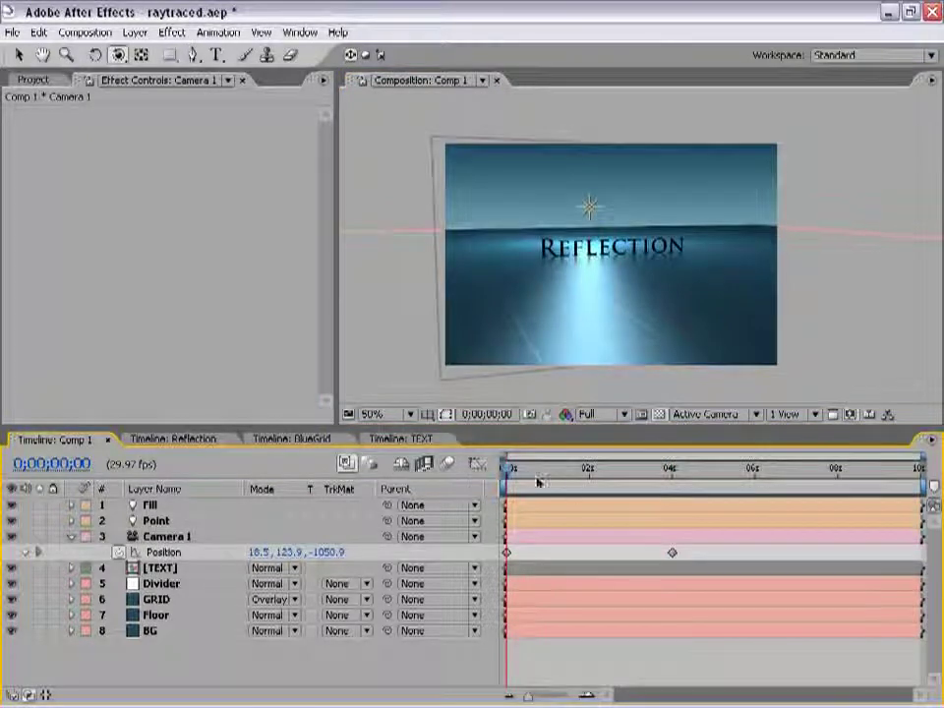
left_click_drag(539, 481, 602, 479)
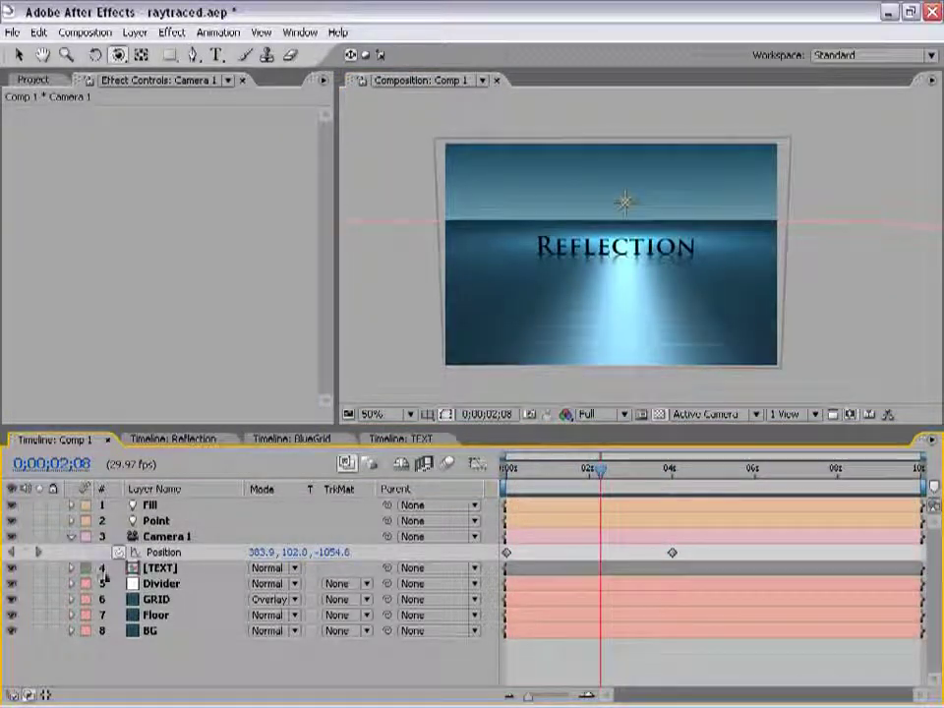
left_click(154, 554)
key("F9")
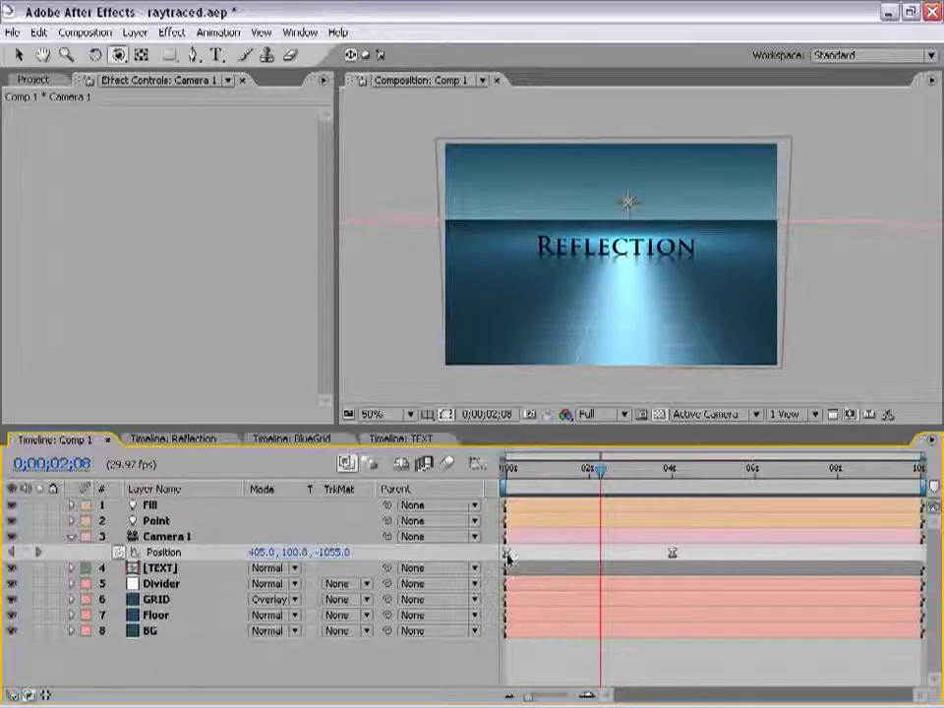
Step: Check the eased camera Position in the speed graph while scrubbing through the move
left_click(189, 552)
left_click(479, 463)
mouse_move(510, 469)
left_mouse_down()
mouse_move(637, 478)
mouse_move(532, 472)
left_mouse_up()
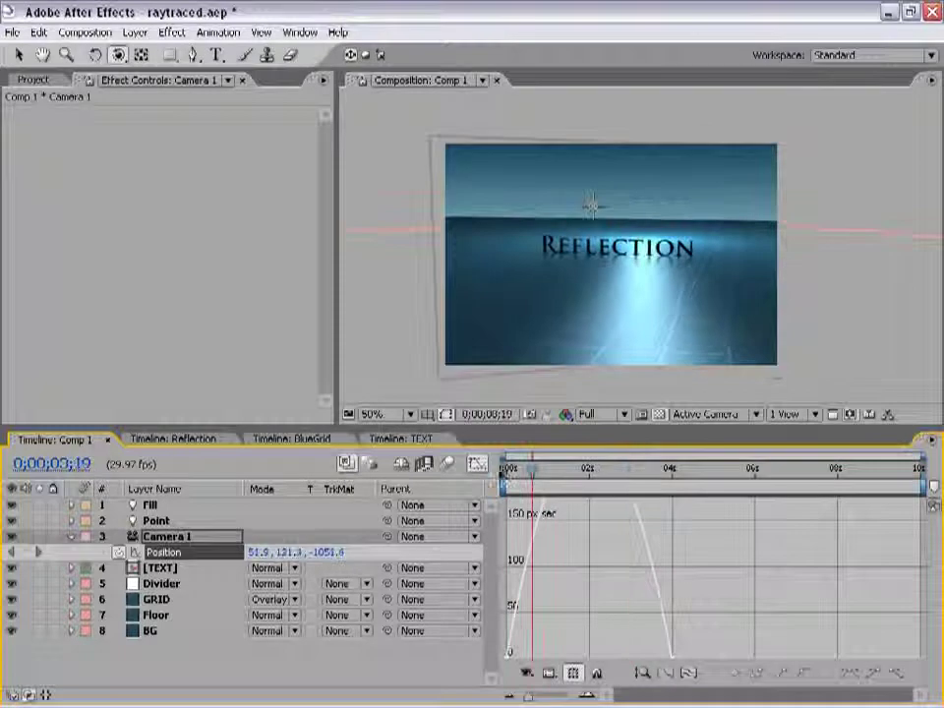
left_click(479, 463)
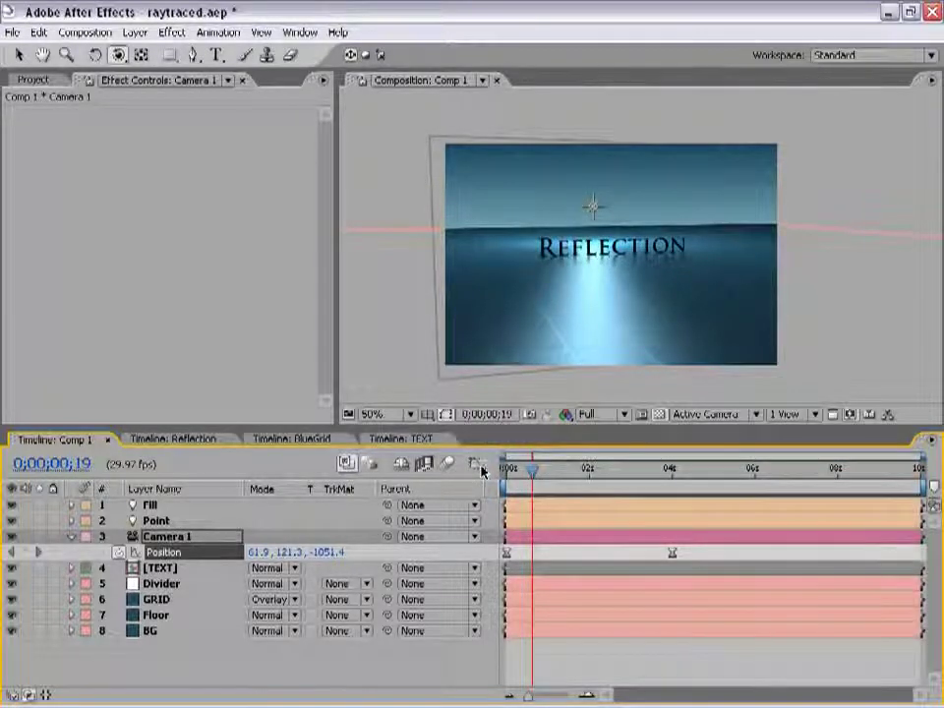
mouse_move(532, 472)
left_mouse_down()
mouse_move(675, 487)
mouse_move(629, 499)
mouse_move(494, 501)
left_mouse_up()
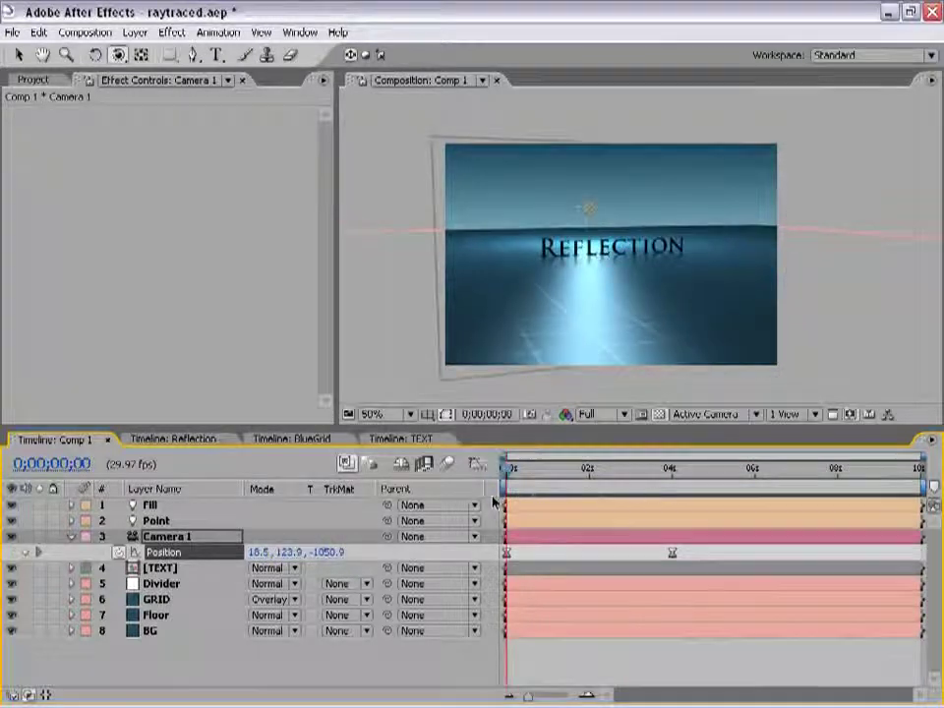
Step: RAM-preview the camera animation, then stop it and adjust the composition view
left_click(693, 473)
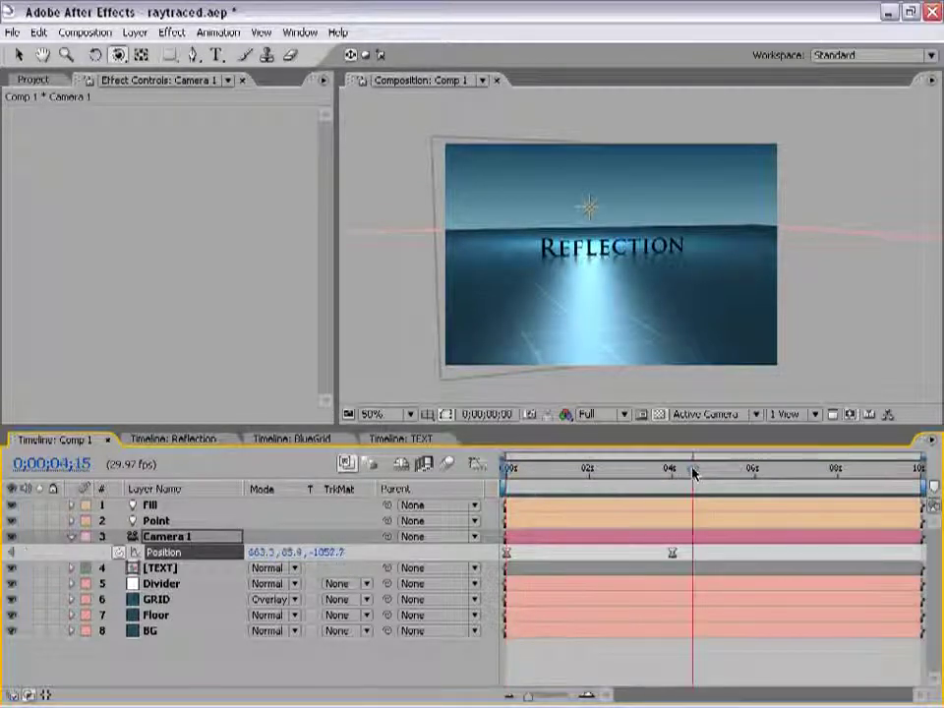
key("KP_0")
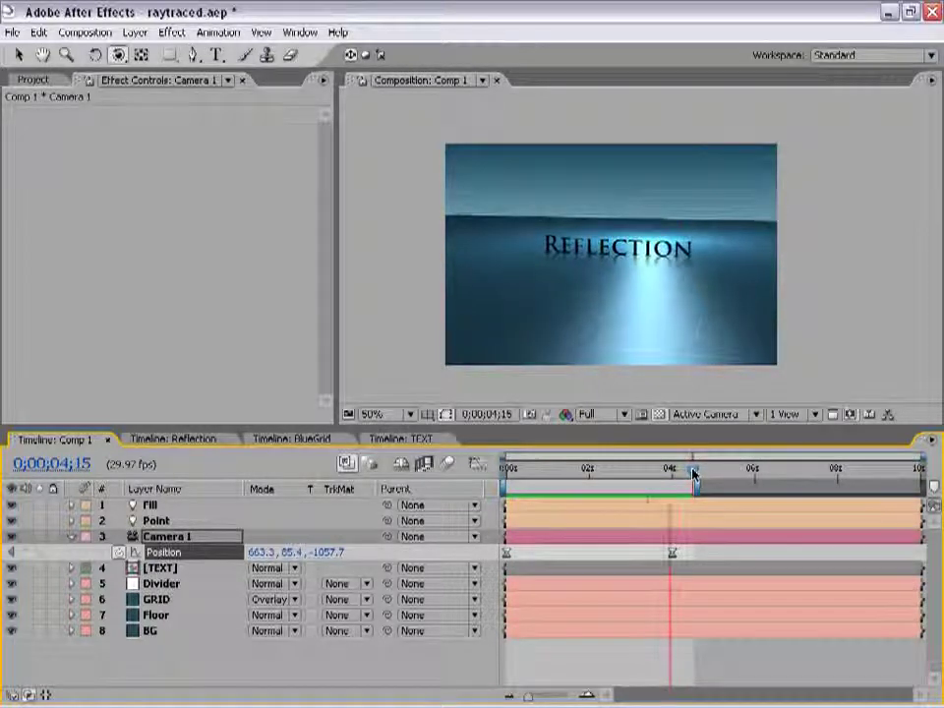
left_click(718, 645)
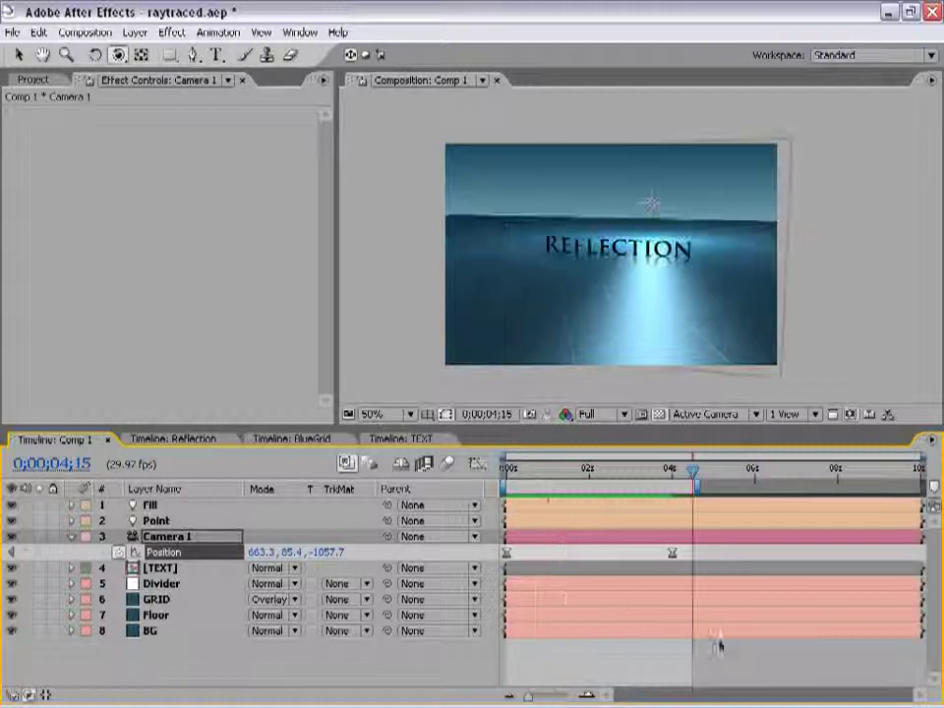
key("grave")
key("grave")
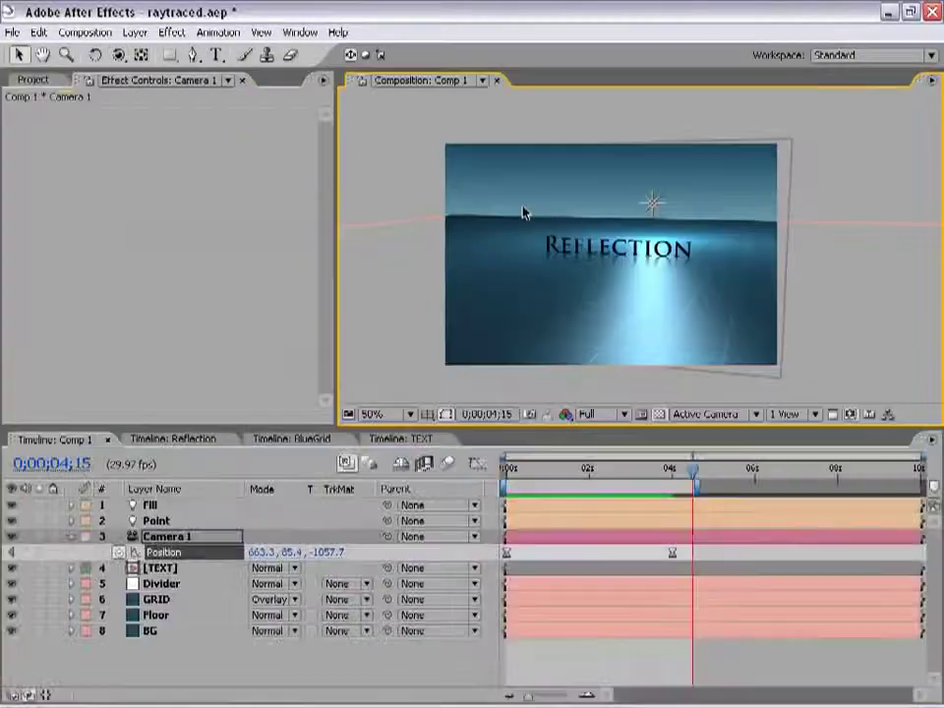
left_click_drag(681, 253, 653, 257)
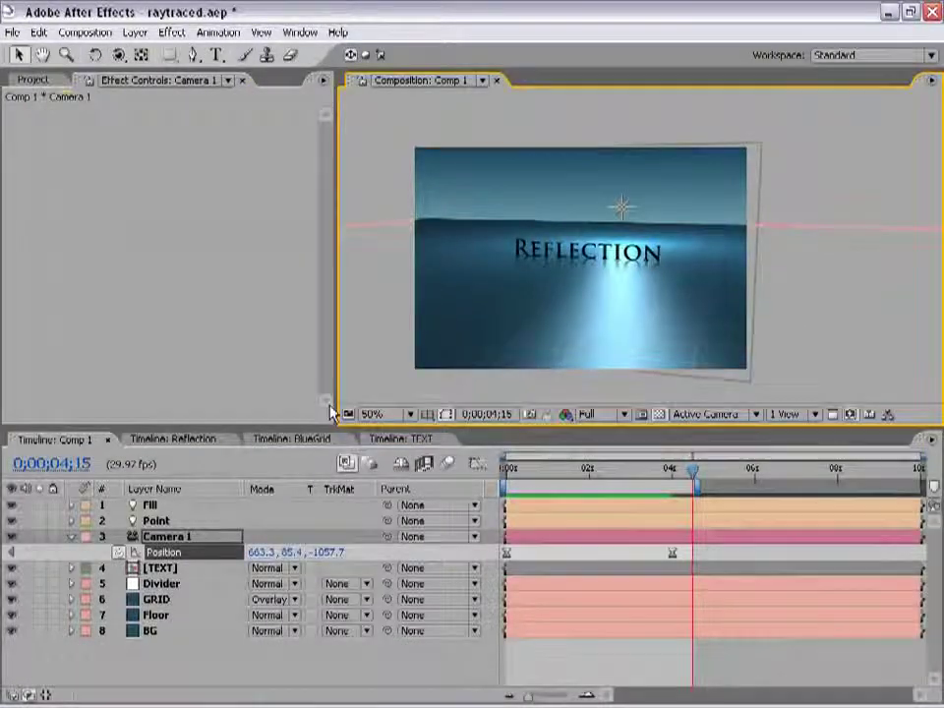
Step: Switch to the TEXT composition, rewind to the start, and collapse Reflection 2's properties
left_click(398, 438)
left_click_drag(659, 467, 452, 489)
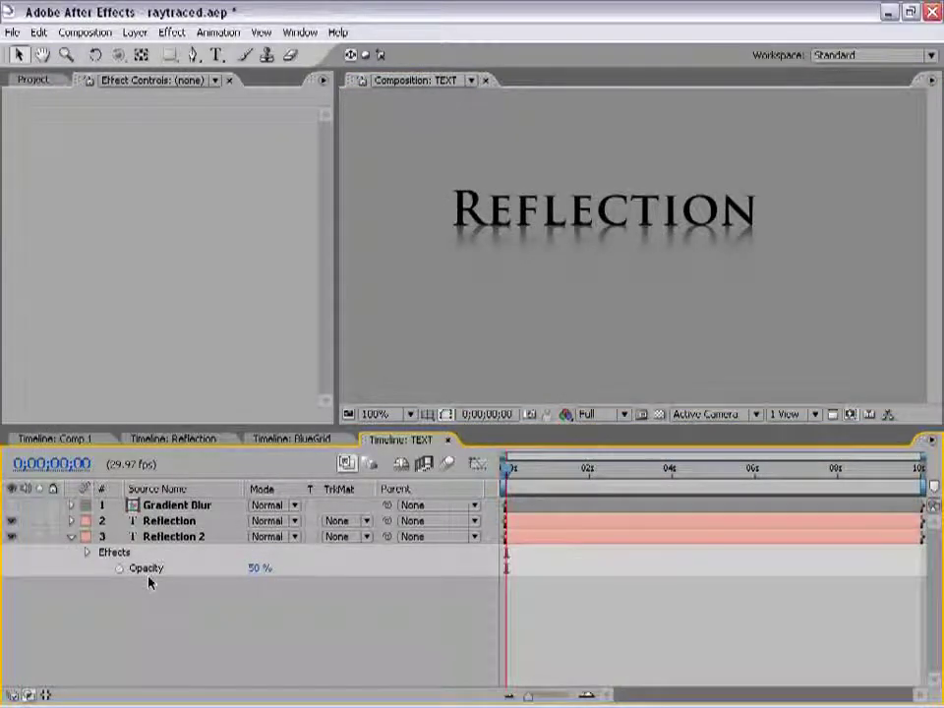
left_click(70, 536)
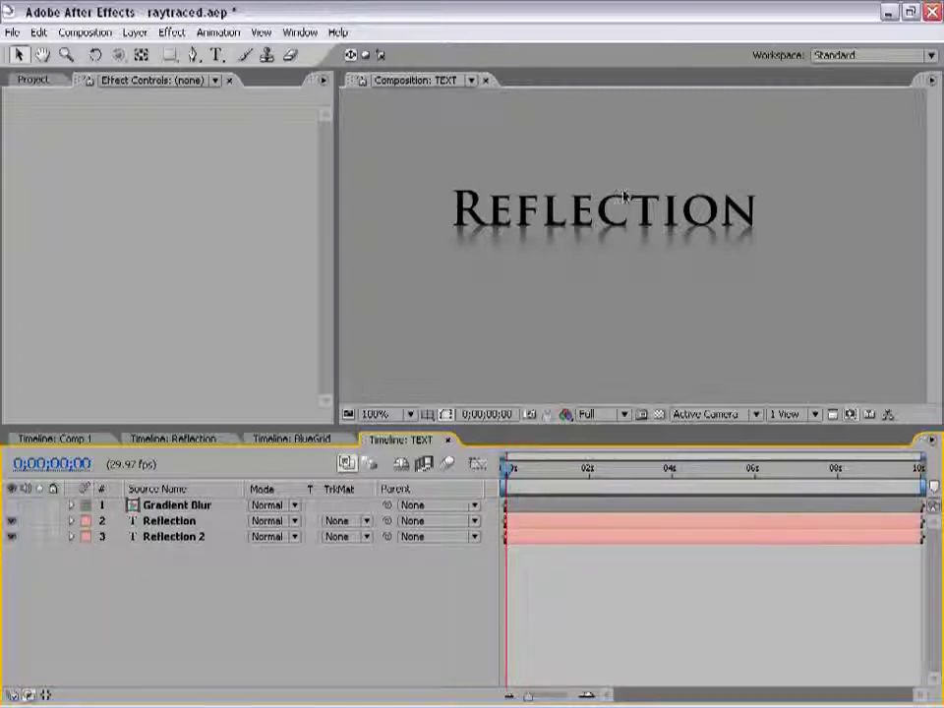
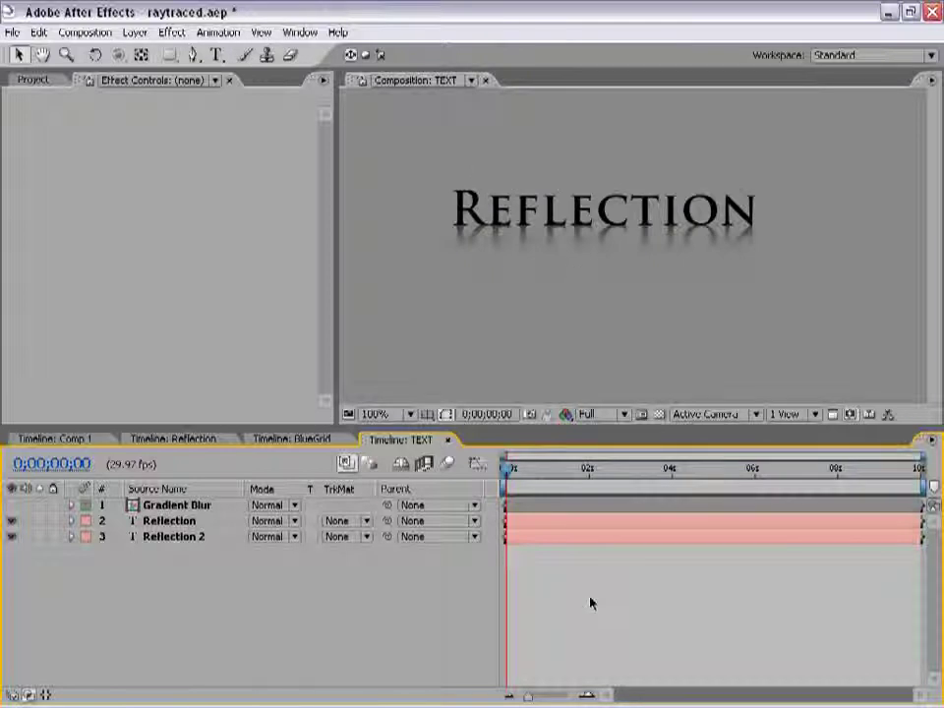
Step: Parent Reflection 2 to the Reflection layer, then drag the text to confirm the reflection follows
left_click(369, 538)
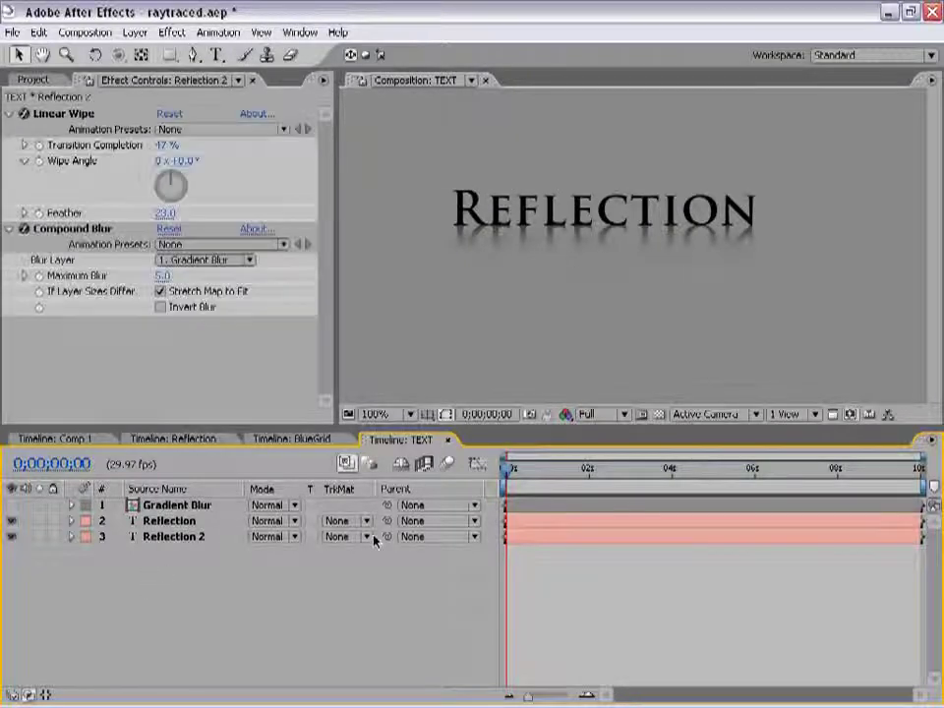
left_click_drag(387, 539, 163, 526)
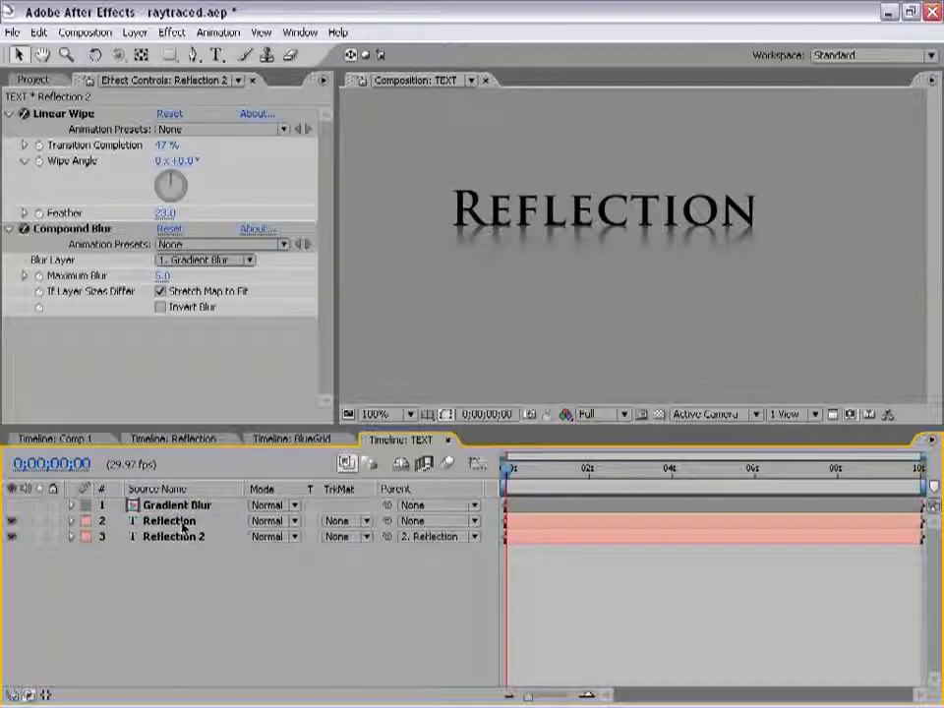
left_click(531, 520)
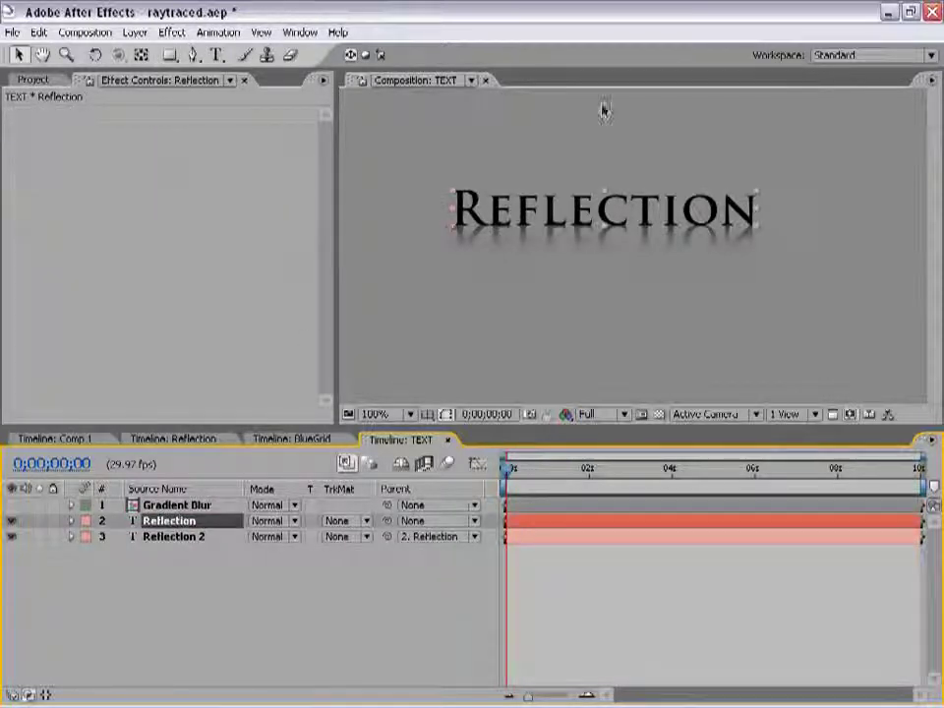
left_click_drag(603, 210, 590, 217)
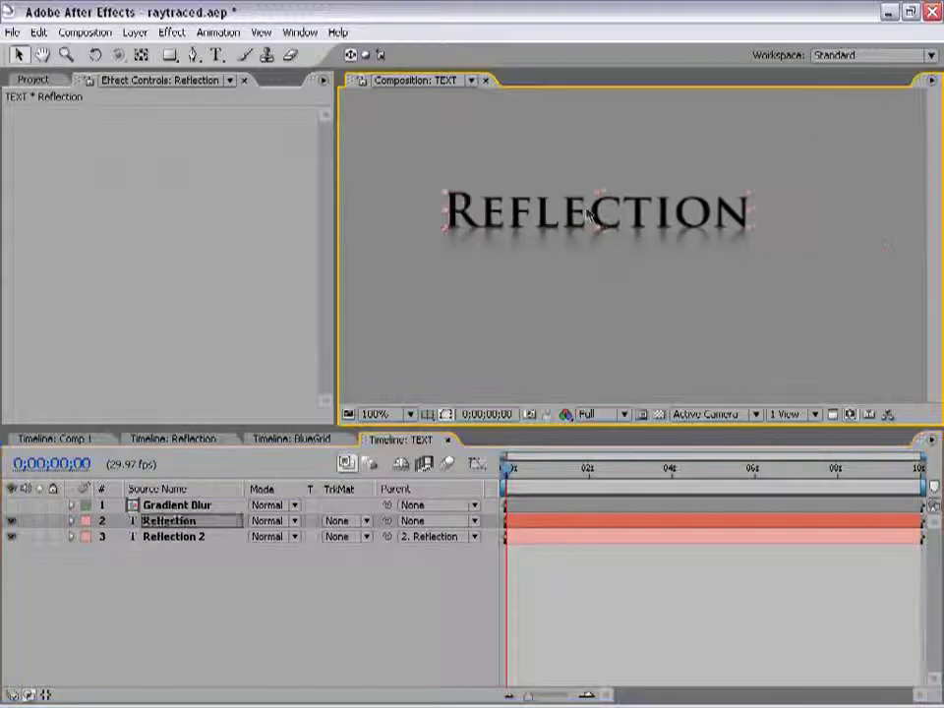
mouse_move(590, 217)
left_mouse_down()
mouse_move(744, 220)
mouse_move(610, 220)
left_mouse_up()
key("comma")
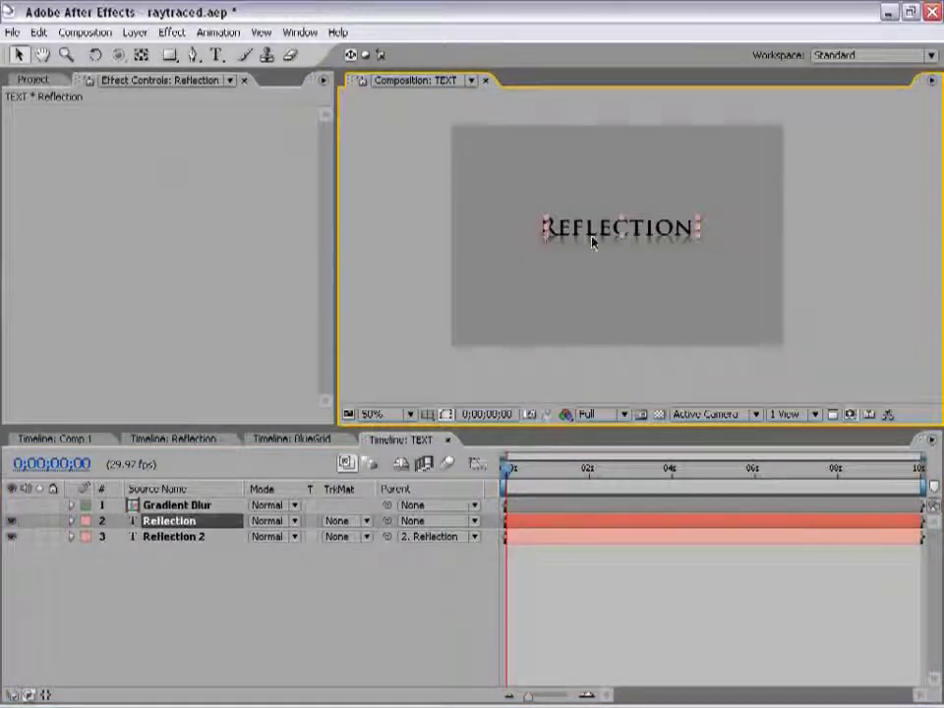
key("period")
left_click(565, 597)
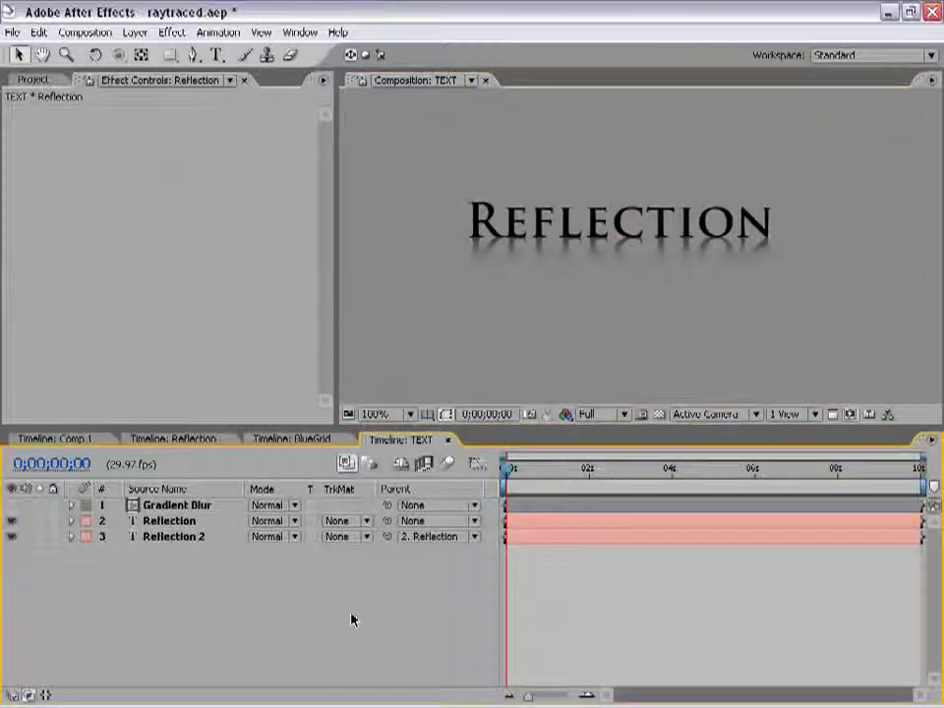
Step: Give Reflection 2's Source Text the expression thisComp.layer("Reflection").text.sourceText
left_click(72, 537)
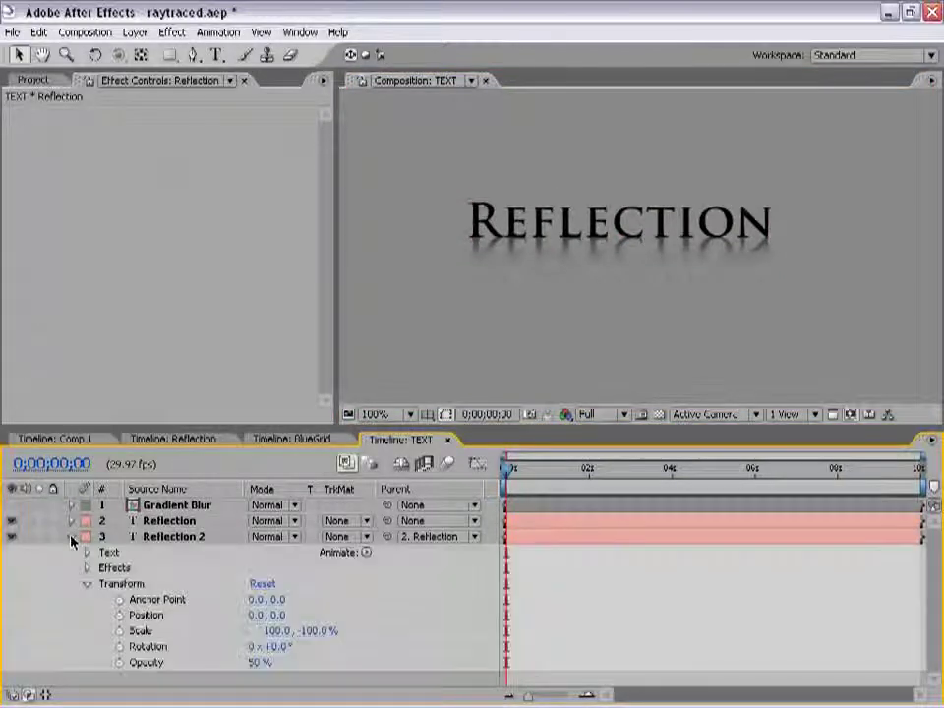
left_click(86, 585)
left_click(162, 537)
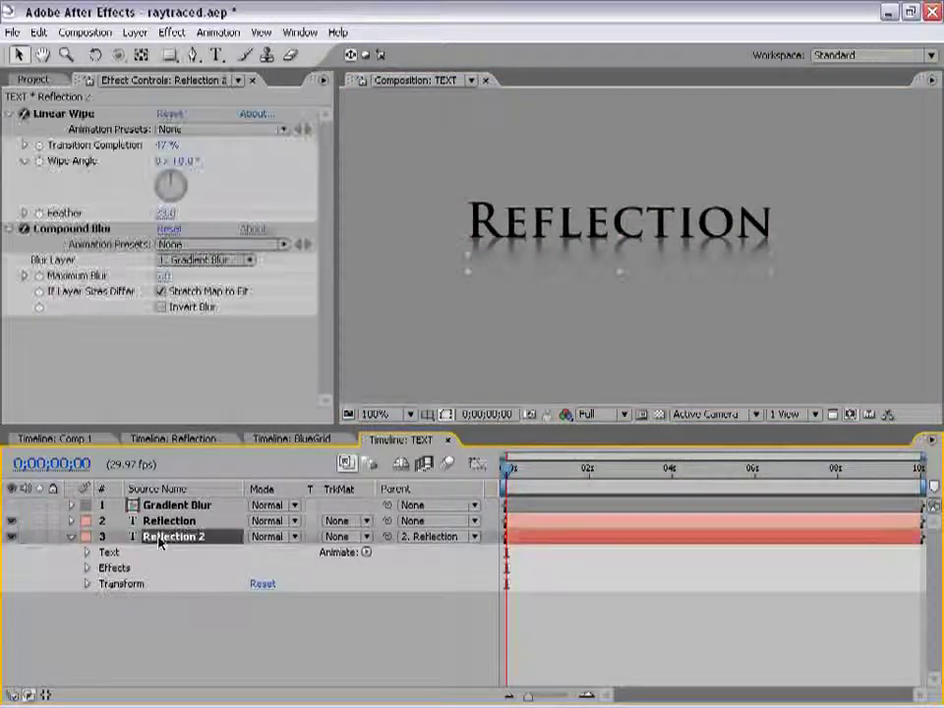
left_click(87, 553)
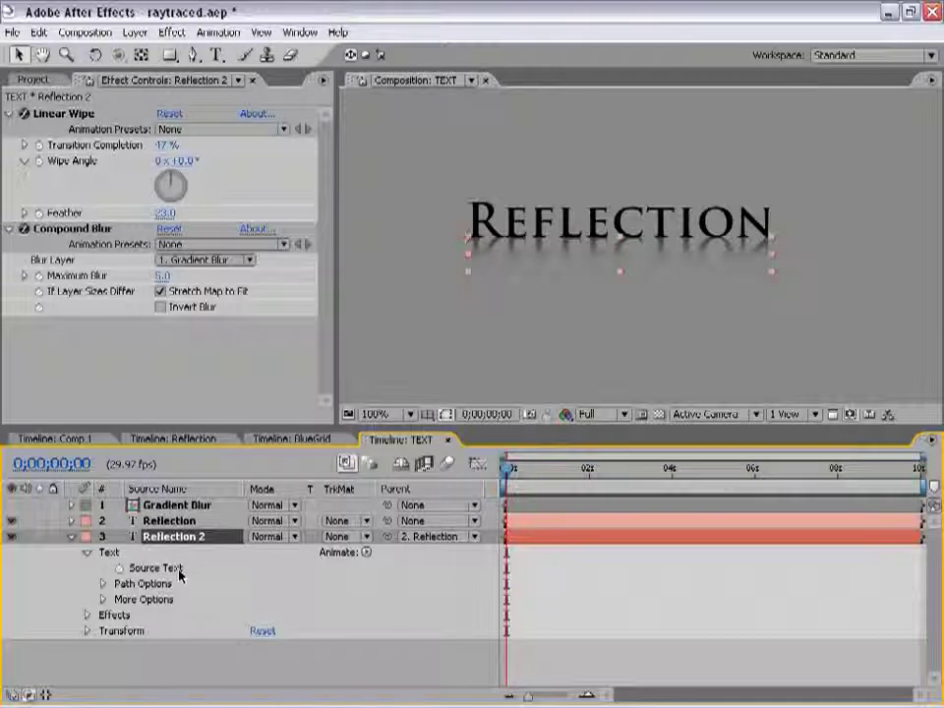
left_click(119, 569, "alt")
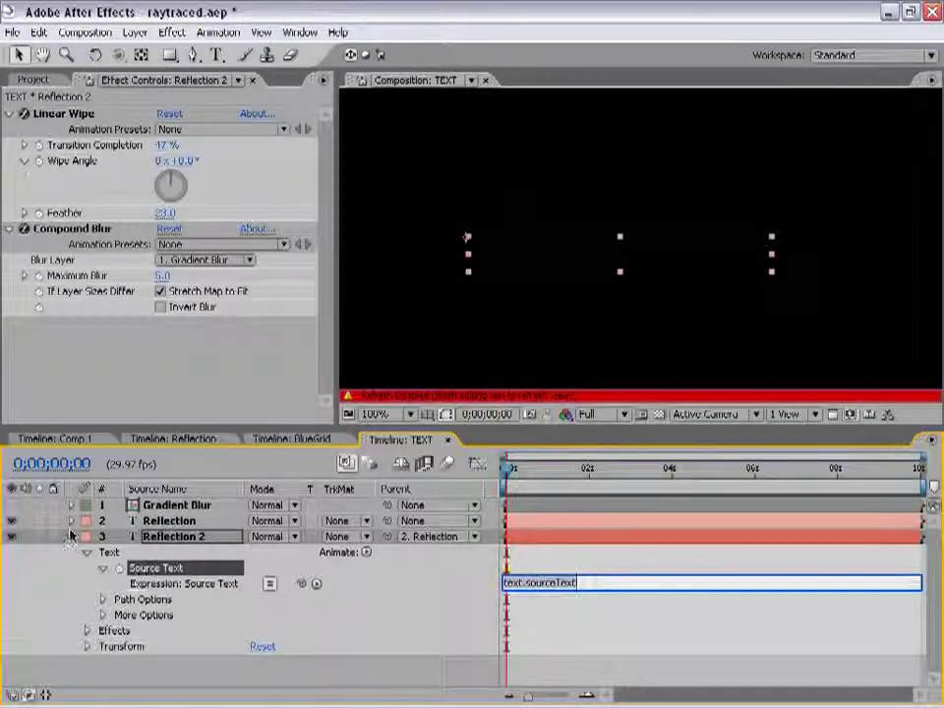
left_click(71, 523)
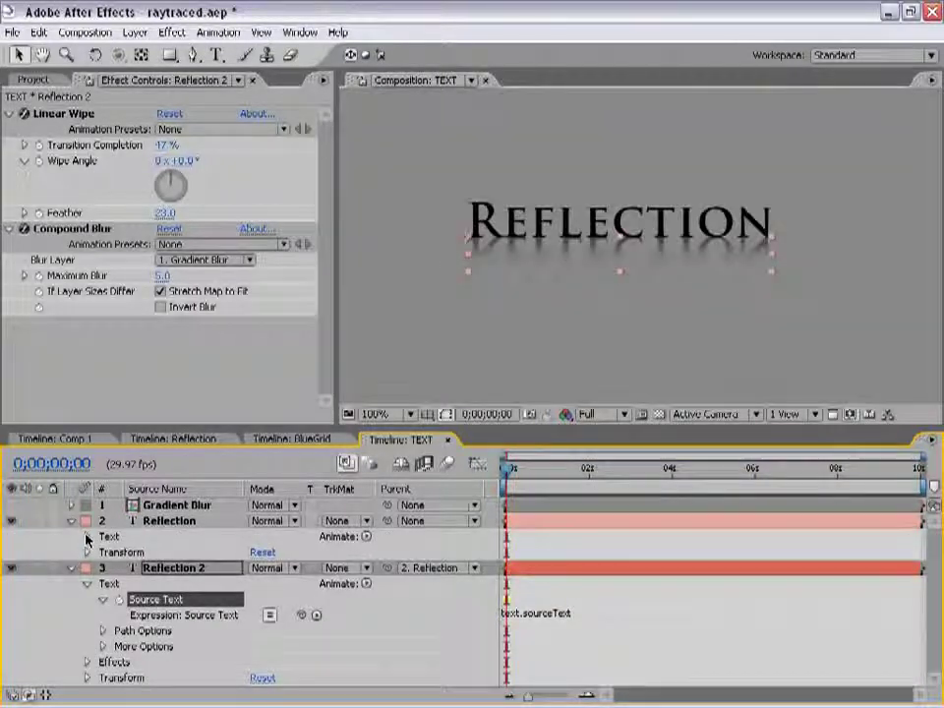
left_click(87, 537)
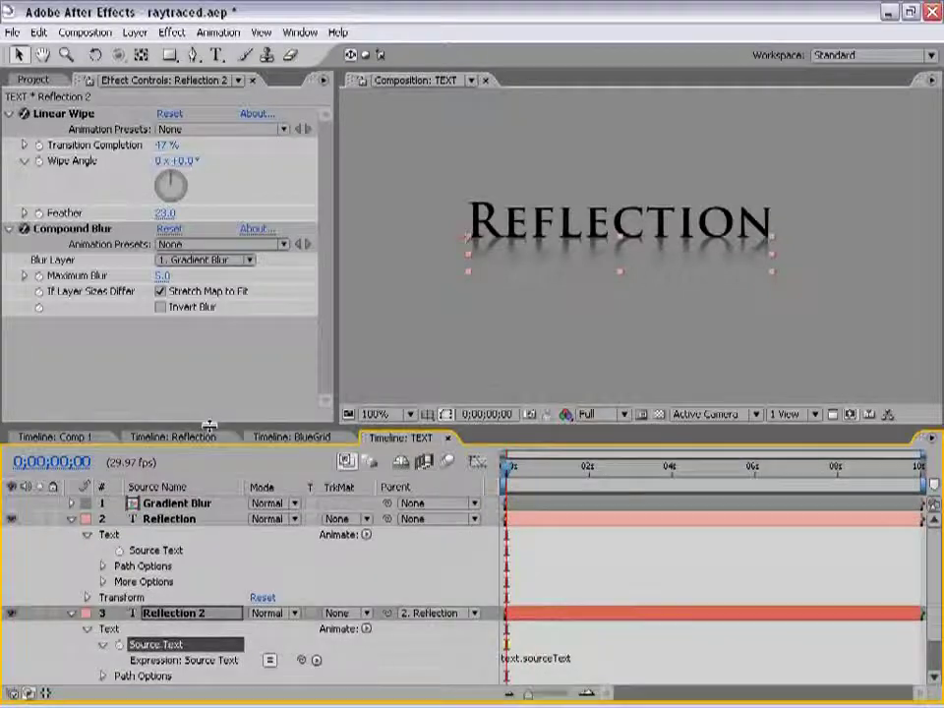
left_click_drag(209, 434, 209, 347)
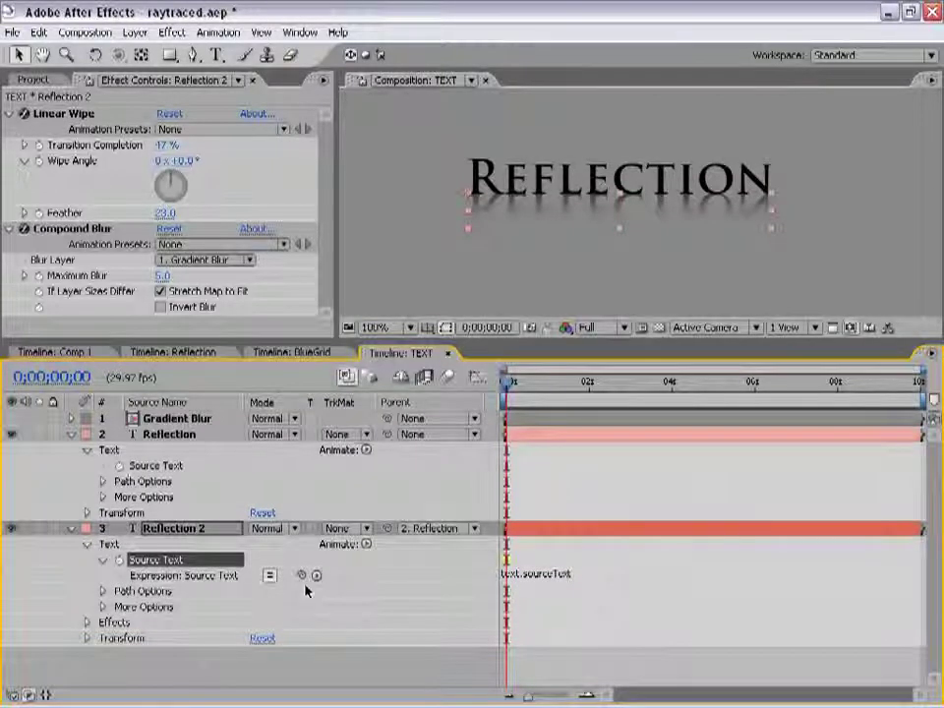
mouse_move(303, 577)
left_mouse_down()
mouse_move(161, 563)
mouse_move(168, 471)
left_mouse_up()
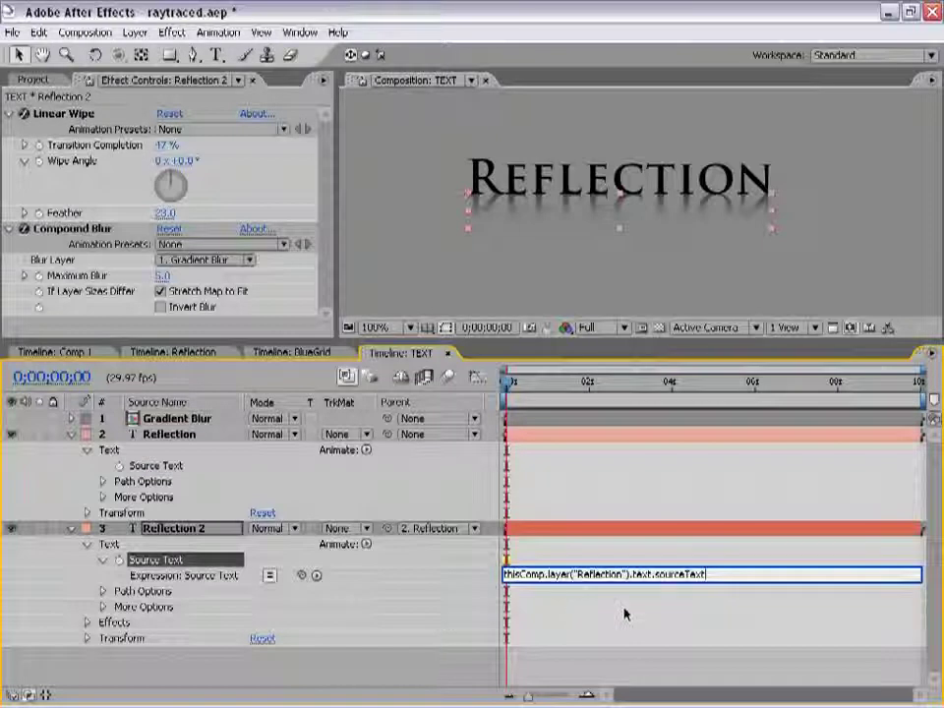
left_click(610, 623)
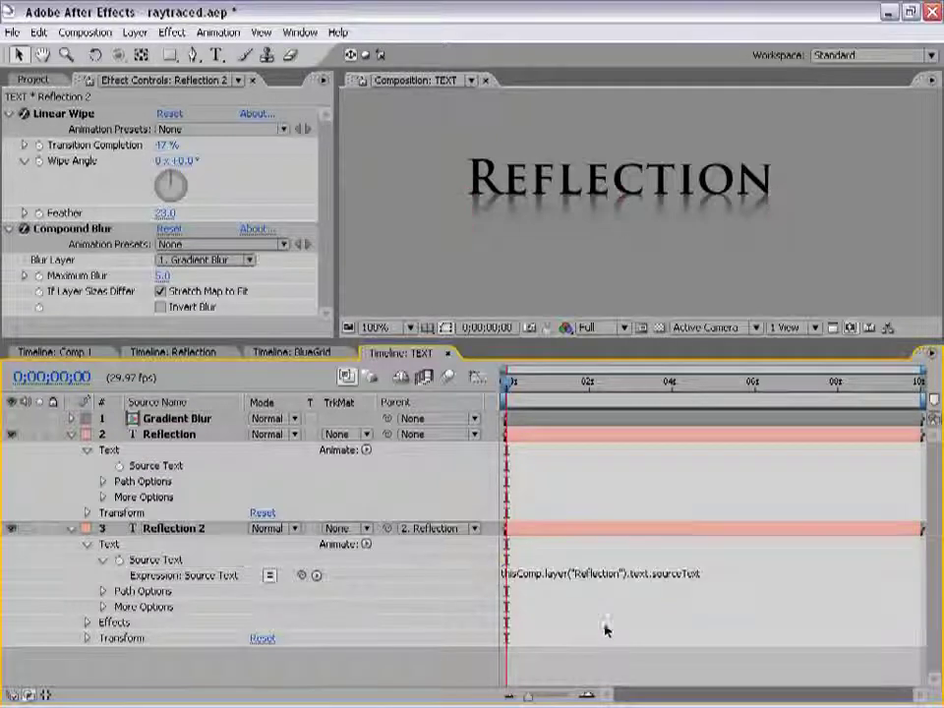
Step: Retype the Reflection text layer's wording as 'CreativeCow'
left_click(537, 436)
double_click(556, 176)
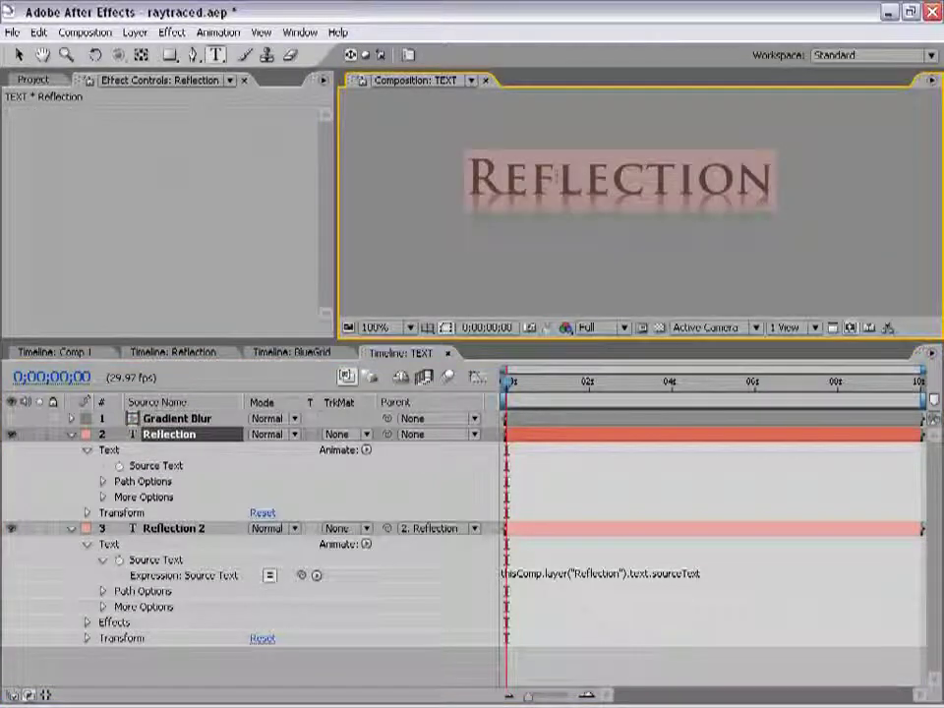
type("Creative")
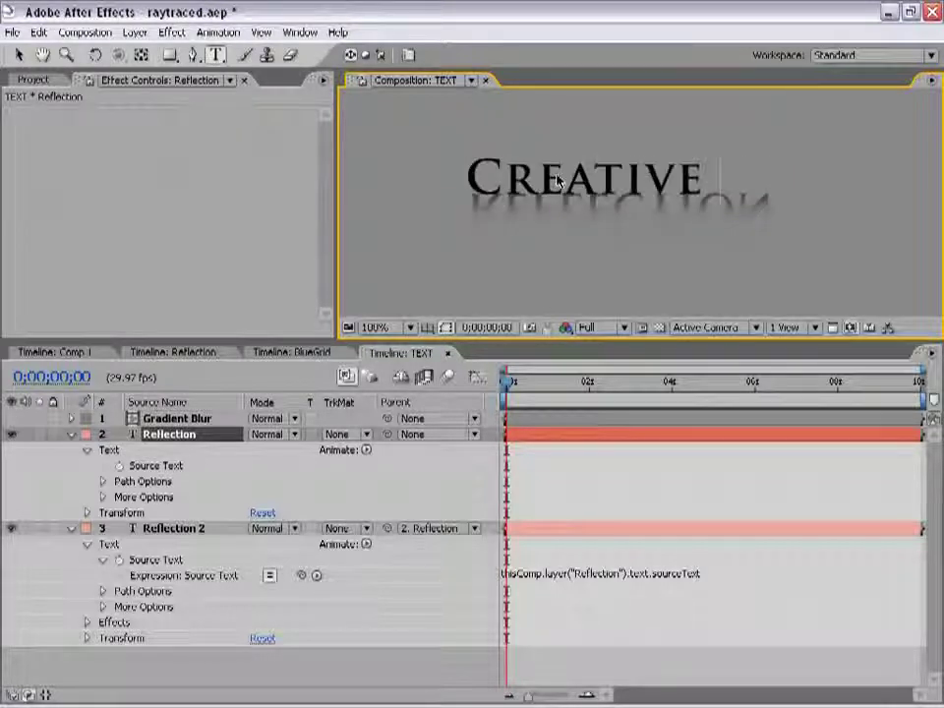
type(" Co")
key("BackSpace")
key("BackSpace")
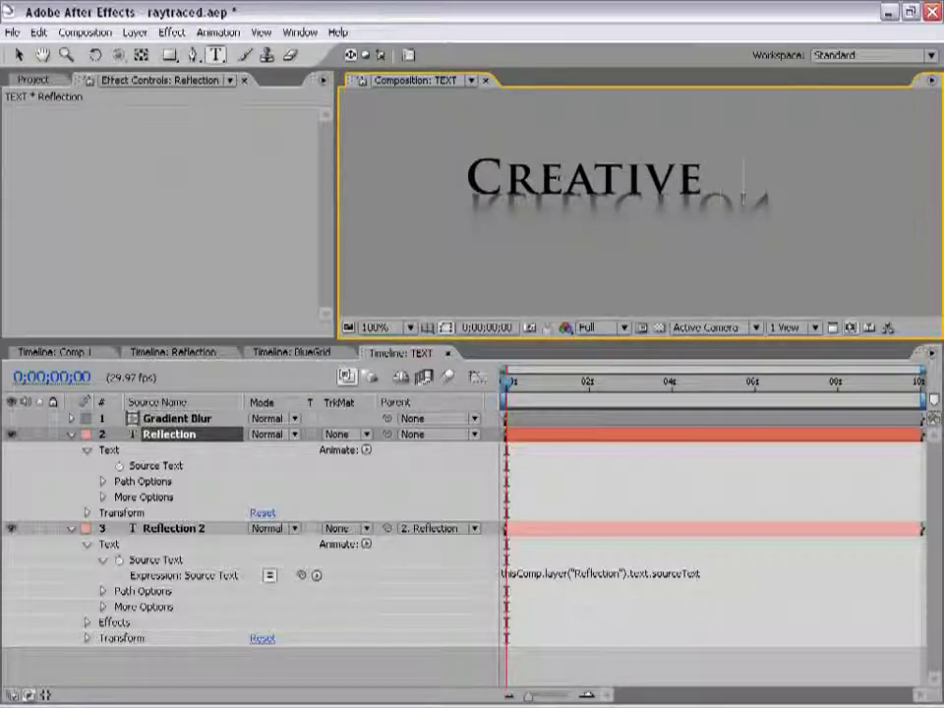
key("BackSpace")
type("Cow")
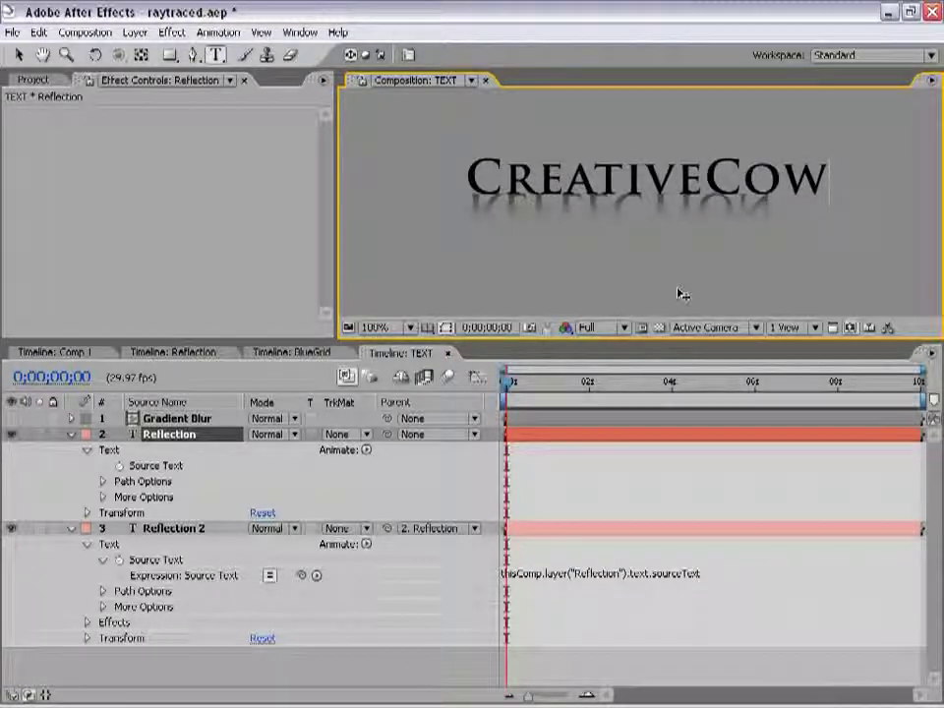
left_click(155, 465)
key("v")
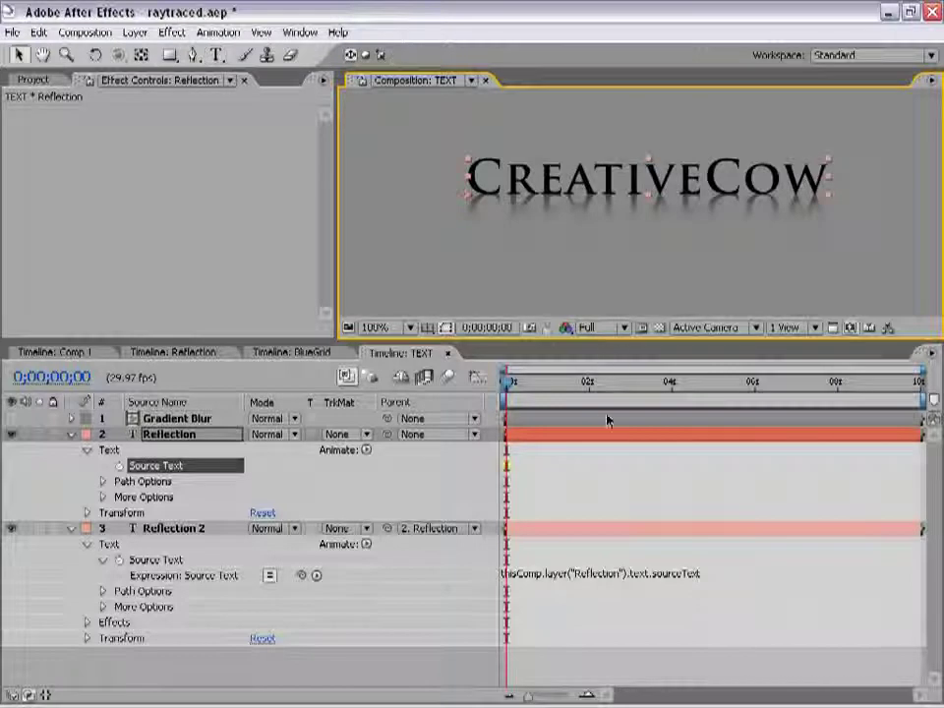
left_click(606, 434)
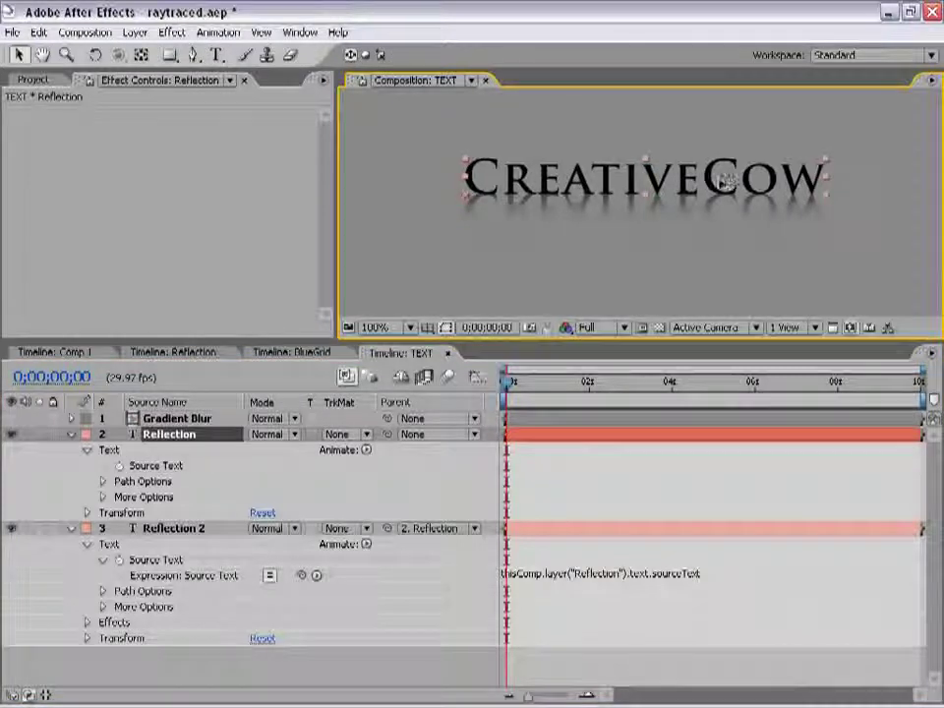
Step: Drag the CreativeCow text to sit just above its mirrored reflection, then zoom to 50%
scroll(688, 206, "down", 1)
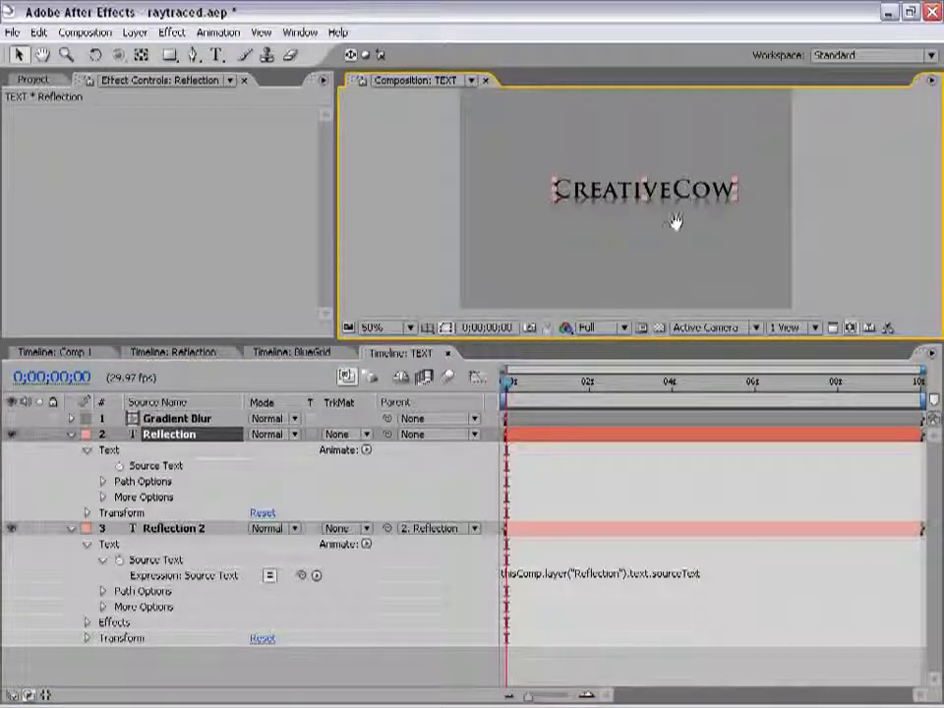
left_click_drag(657, 220, 653, 222)
scroll(653, 221, "up", 2)
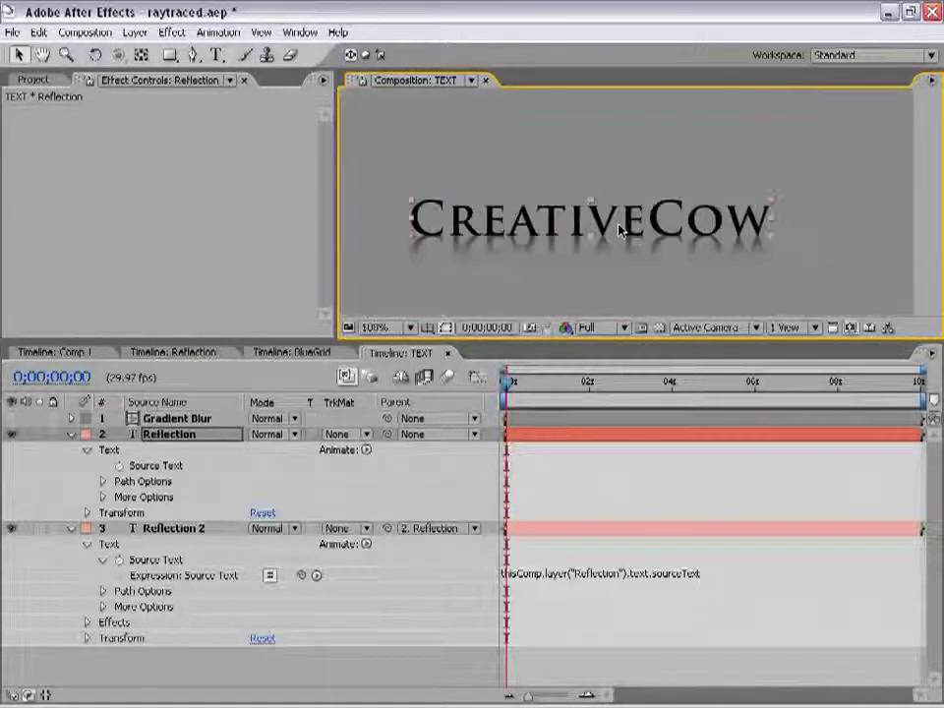
left_click_drag(650, 196, 654, 169)
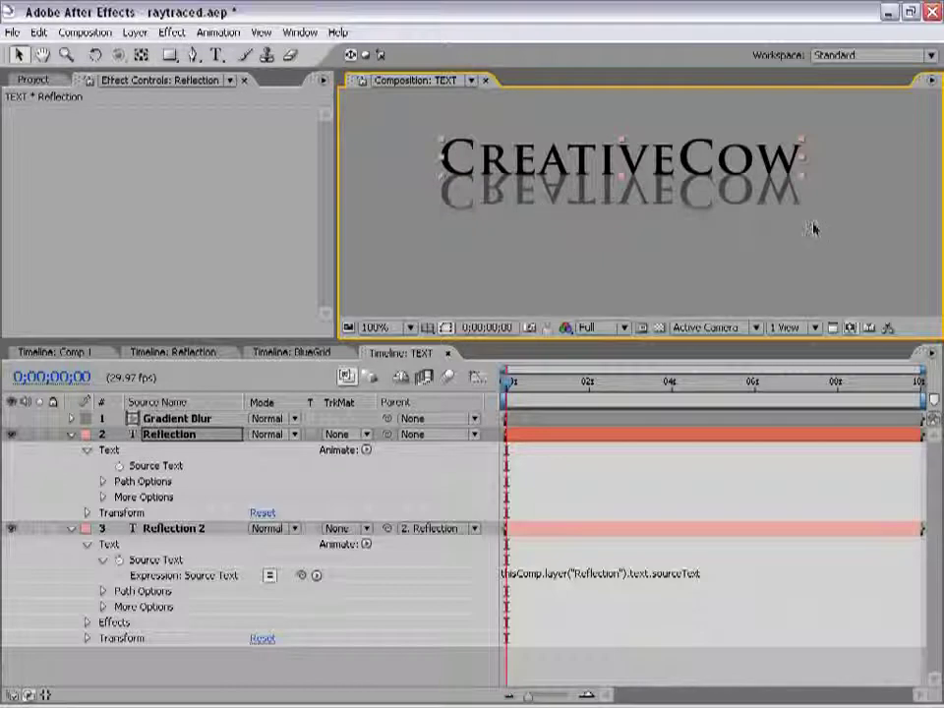
left_click_drag(598, 175, 598, 199)
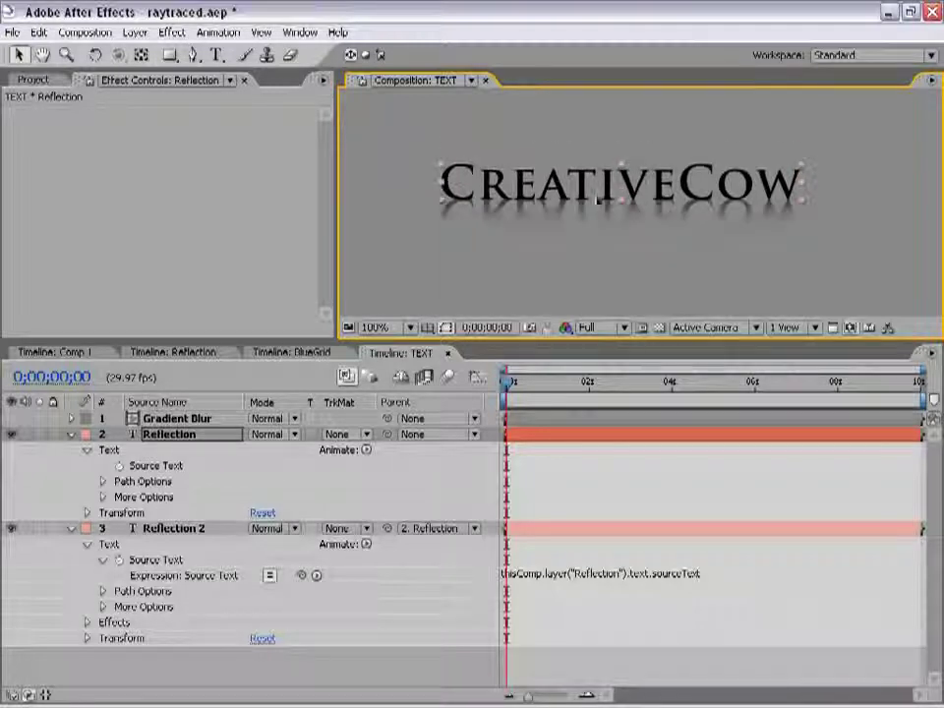
left_click_drag(665, 194, 622, 203)
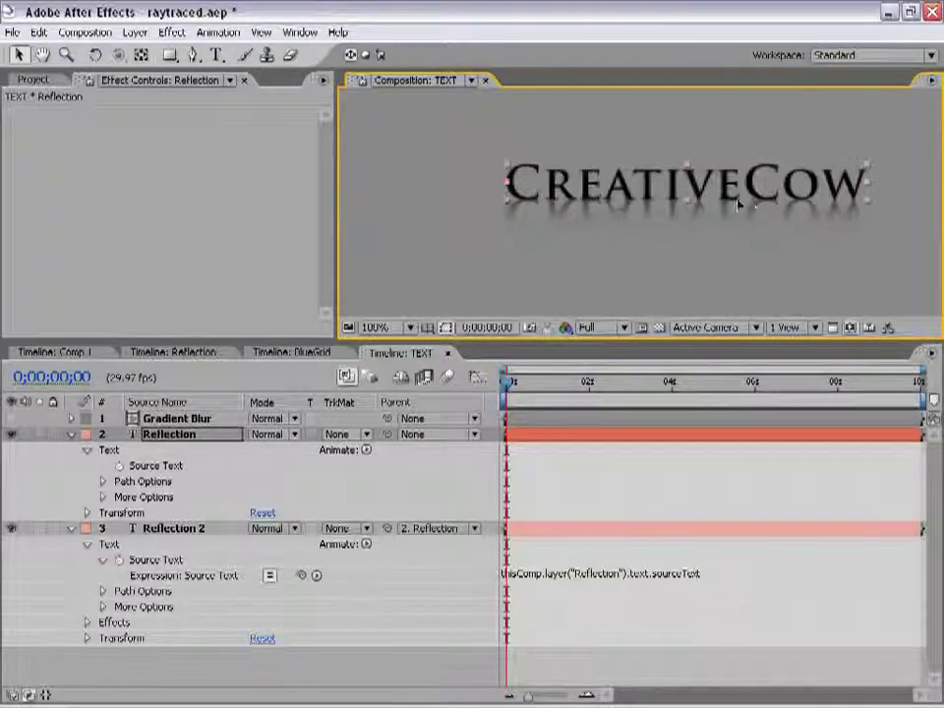
key("comma")
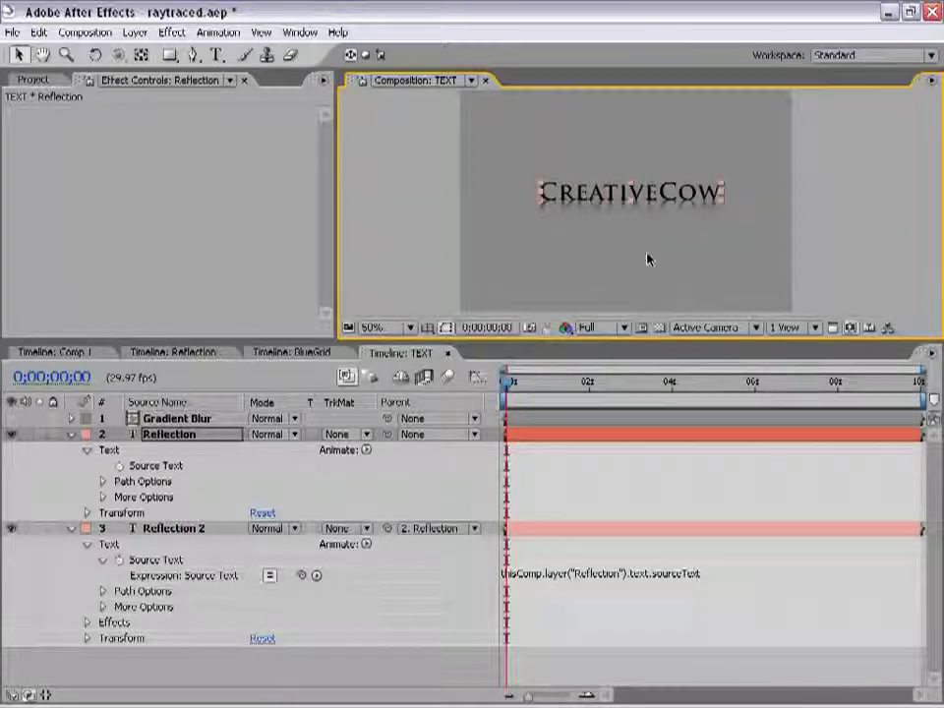
Step: Switch to Comp 1, briefly maximize the viewer to preview the scene, then restore the layout
left_click(101, 353)
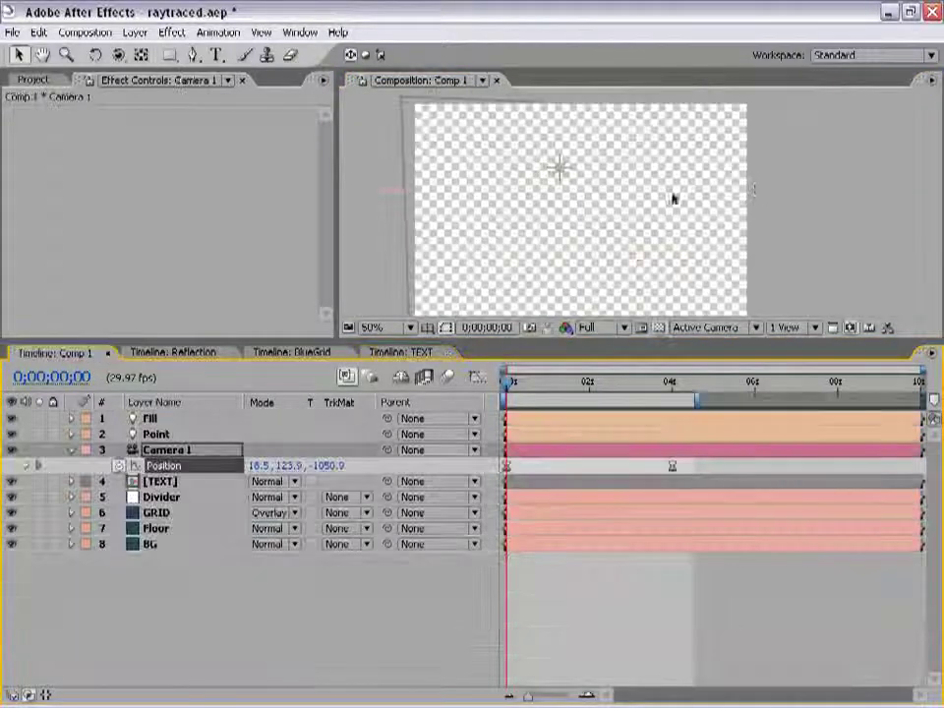
key("grave")
key("period")
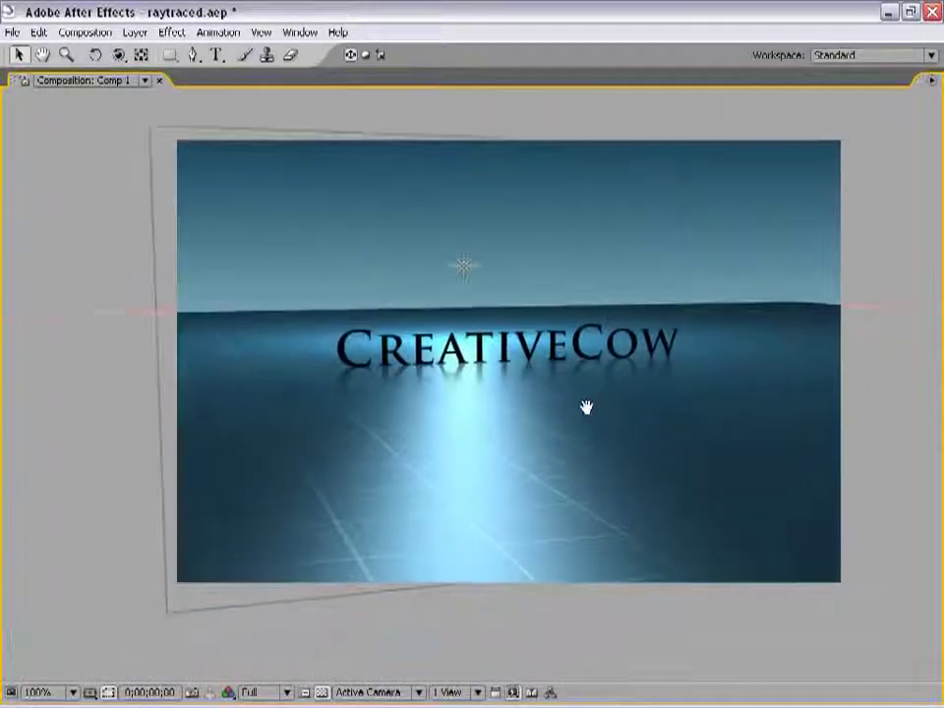
key("grave")
key("comma")
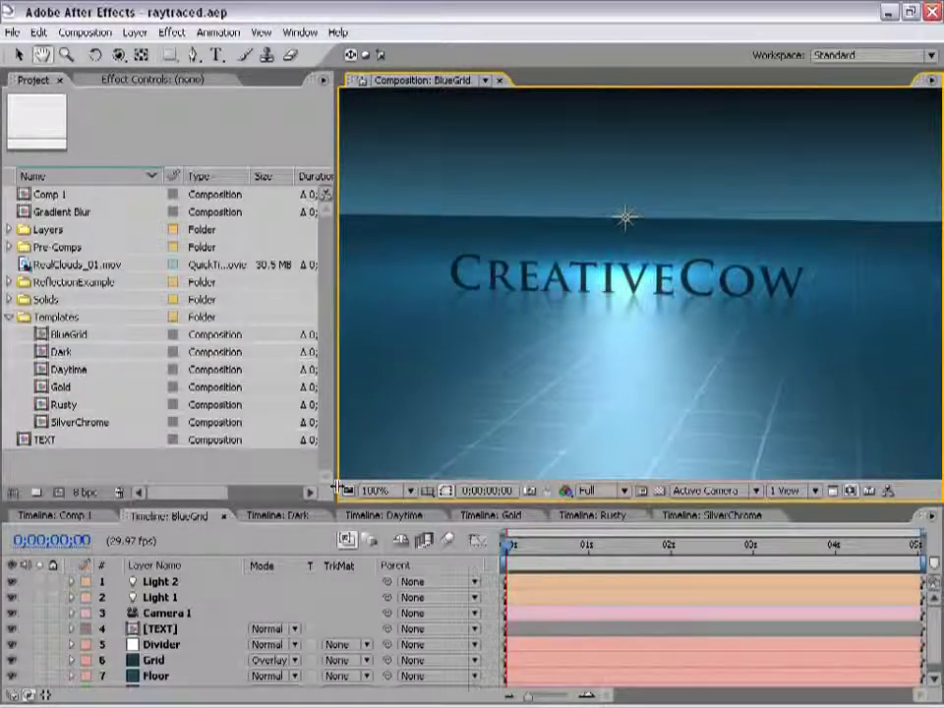
Step: Preview the Dark and Daytime template comps, scrubbing Dark's camera move and shifting Daytime's view
left_click(287, 516)
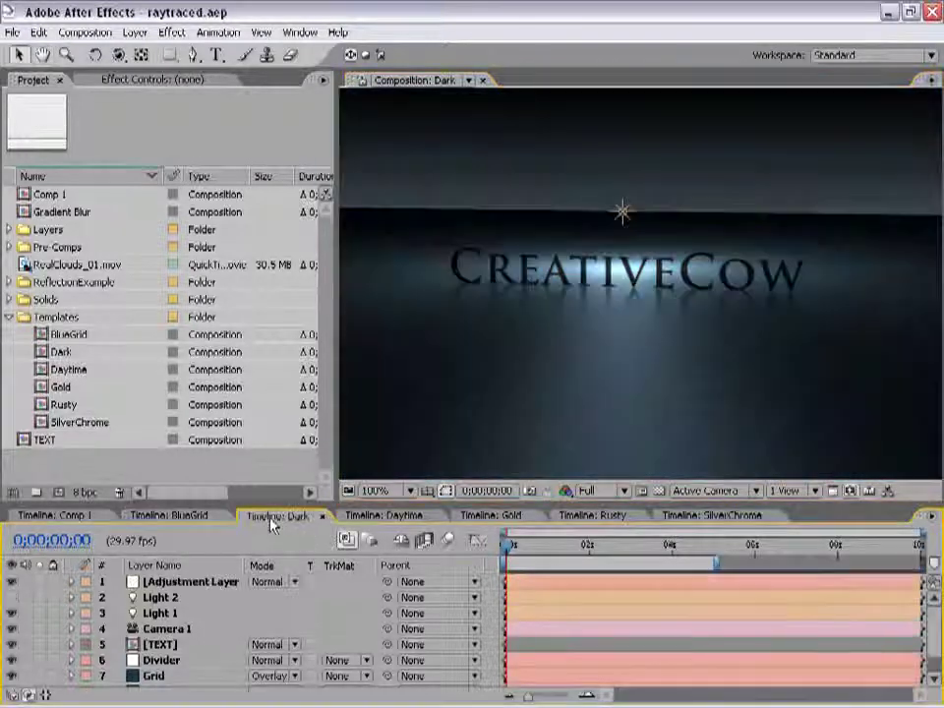
mouse_move(509, 544)
left_mouse_down()
mouse_move(677, 546)
mouse_move(571, 547)
left_mouse_up()
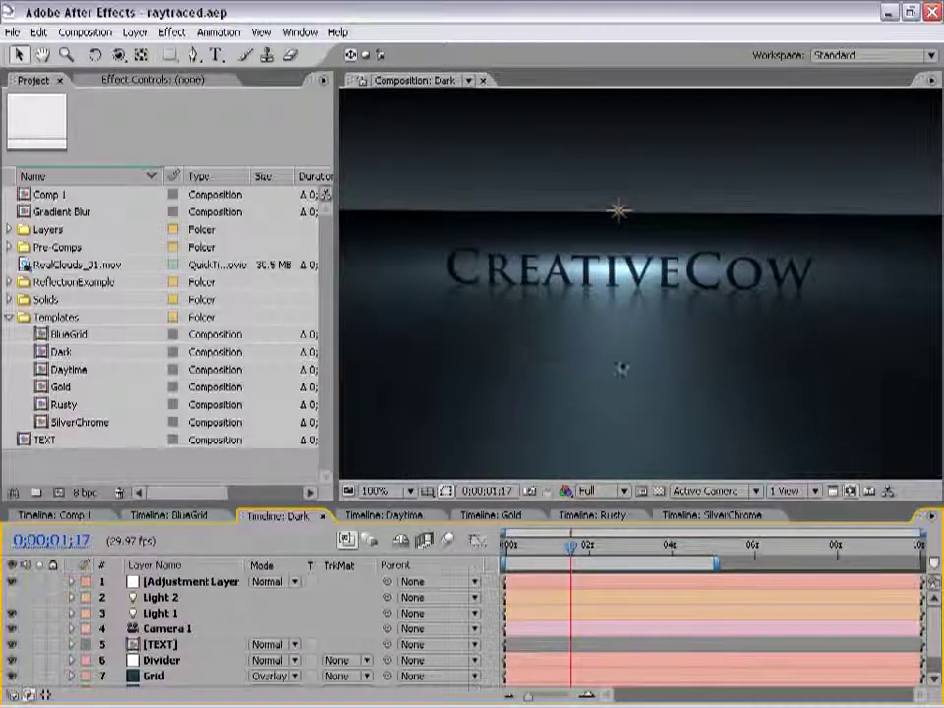
left_click(425, 517)
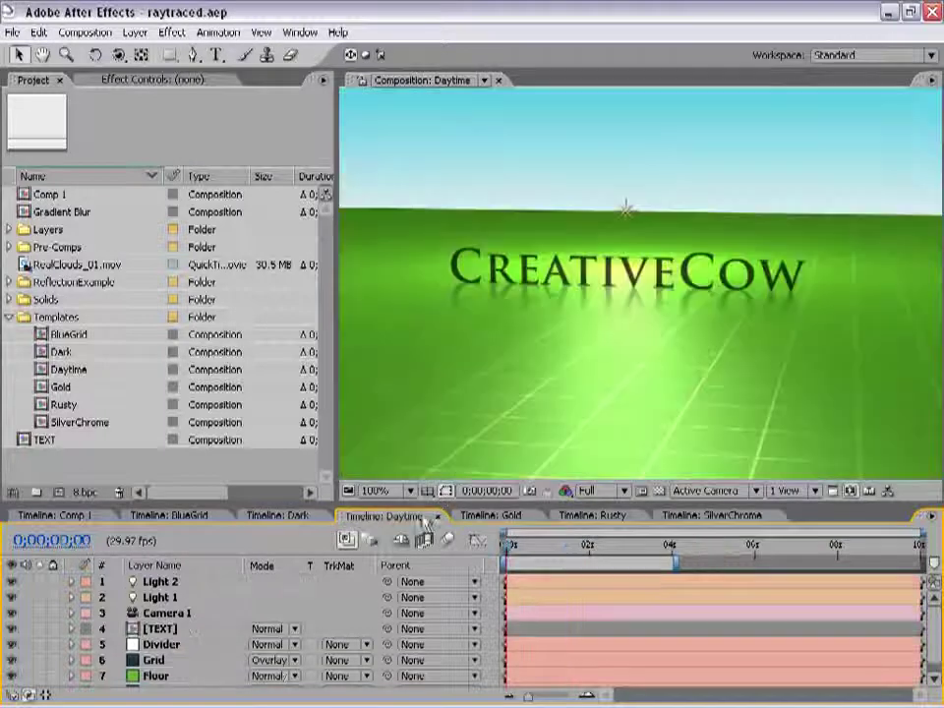
left_click_drag(622, 337, 674, 343)
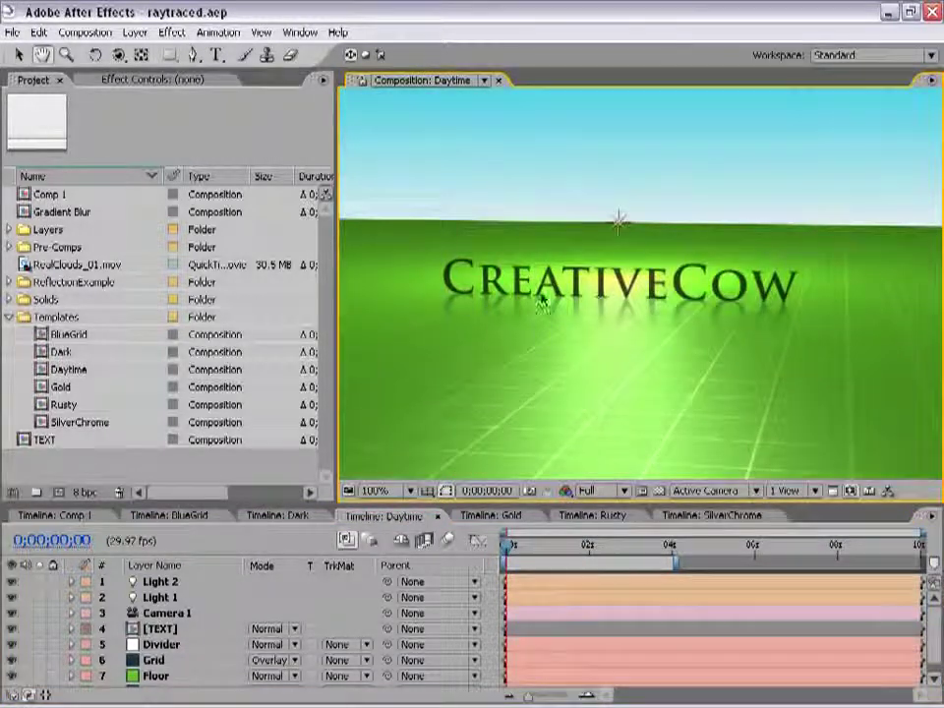
Step: View Gold, Rusty and SilverChrome at 0;00;03;16, then return to Dark
left_click(483, 518)
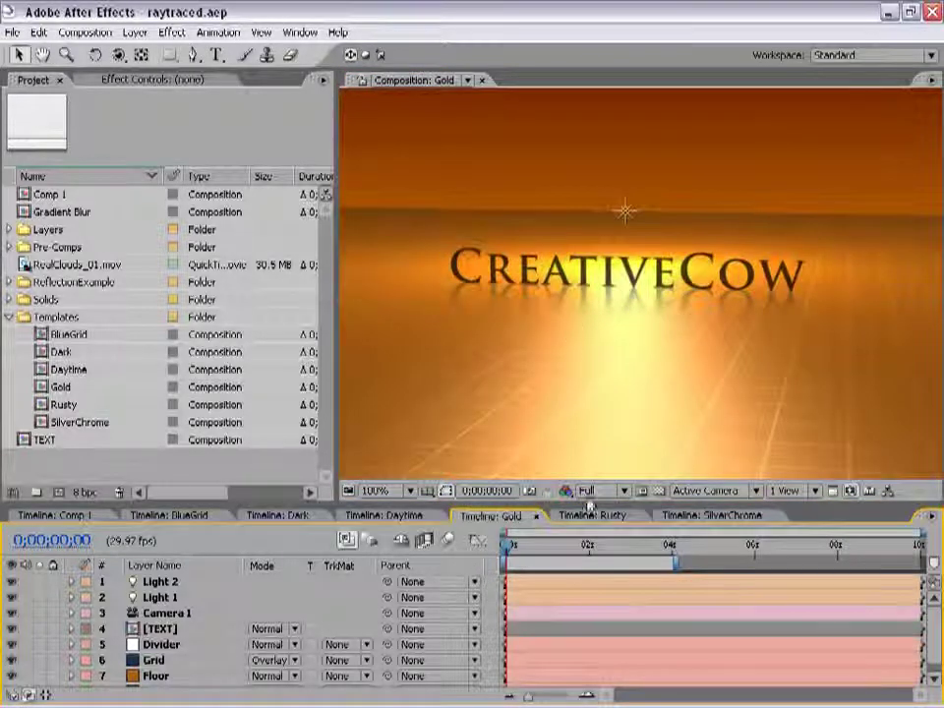
left_click(591, 514)
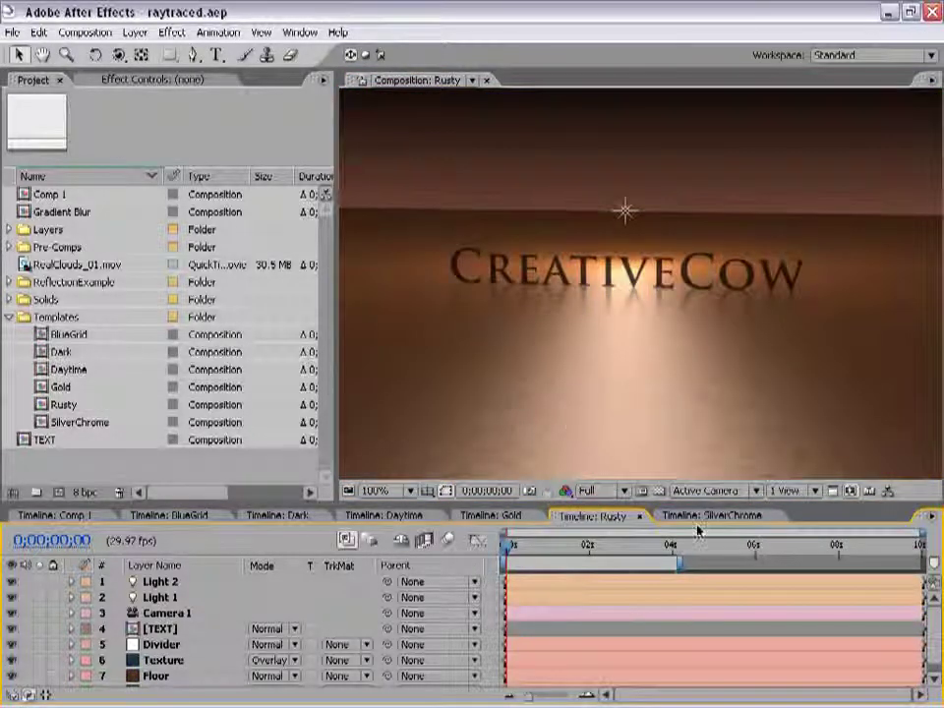
left_click(705, 517)
left_click(652, 547)
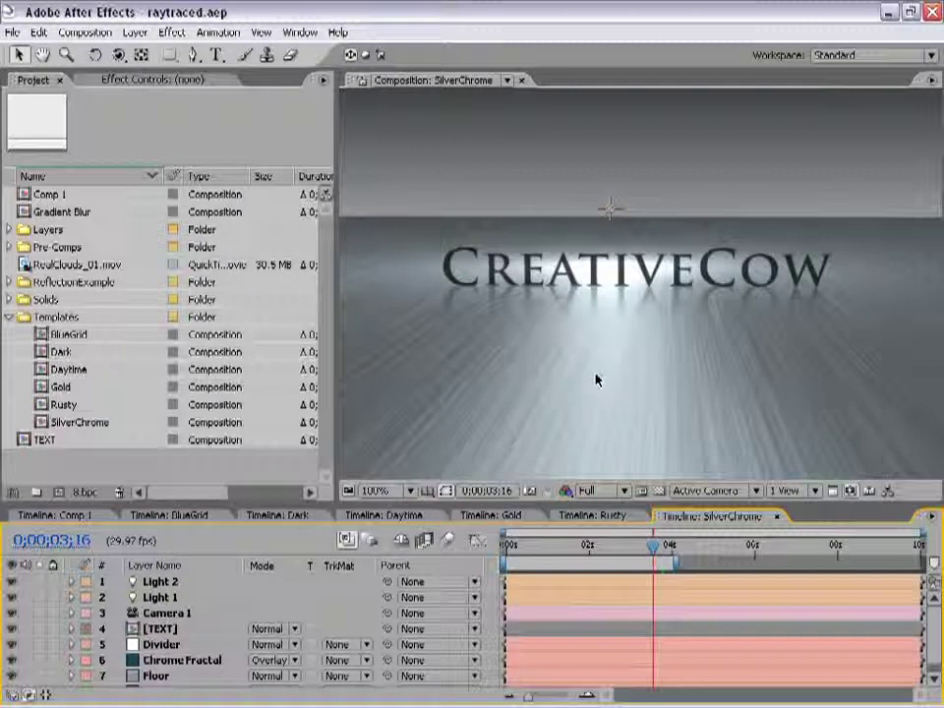
left_click(312, 517)
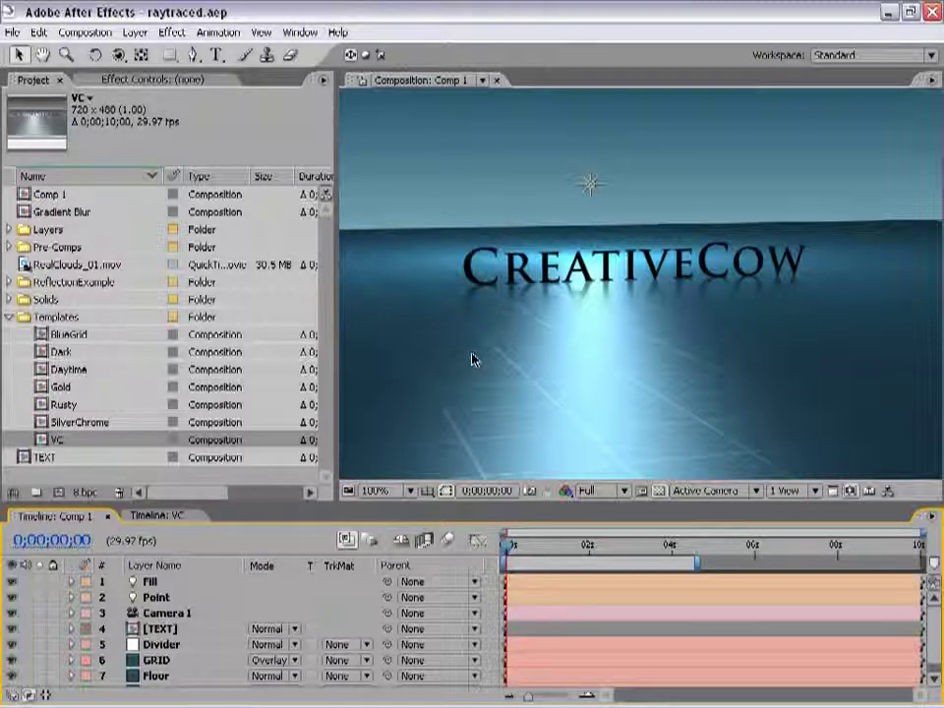
left_click(145, 517)
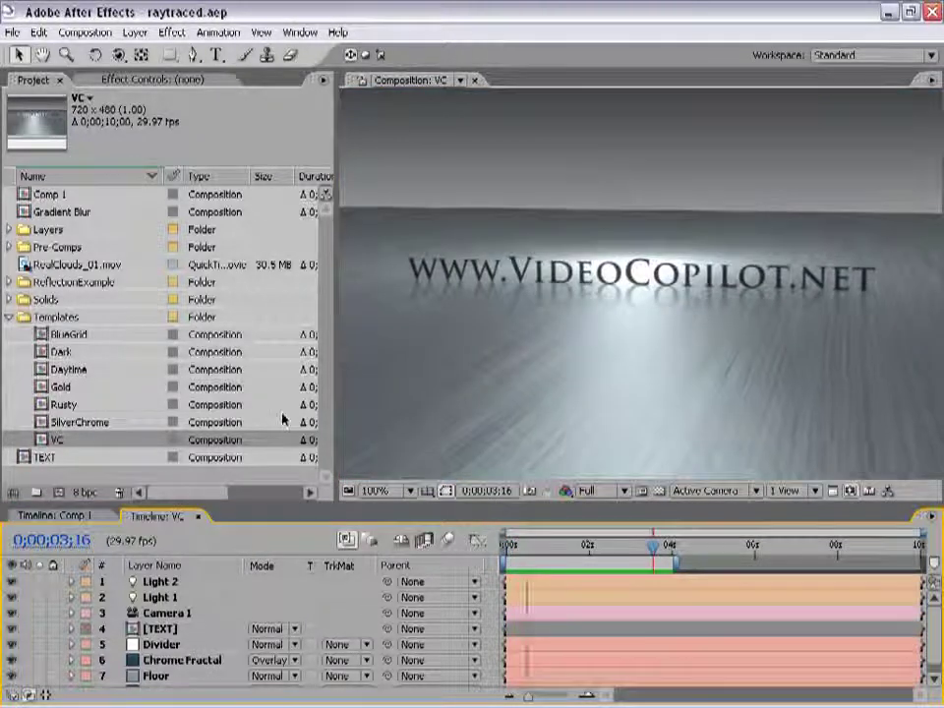